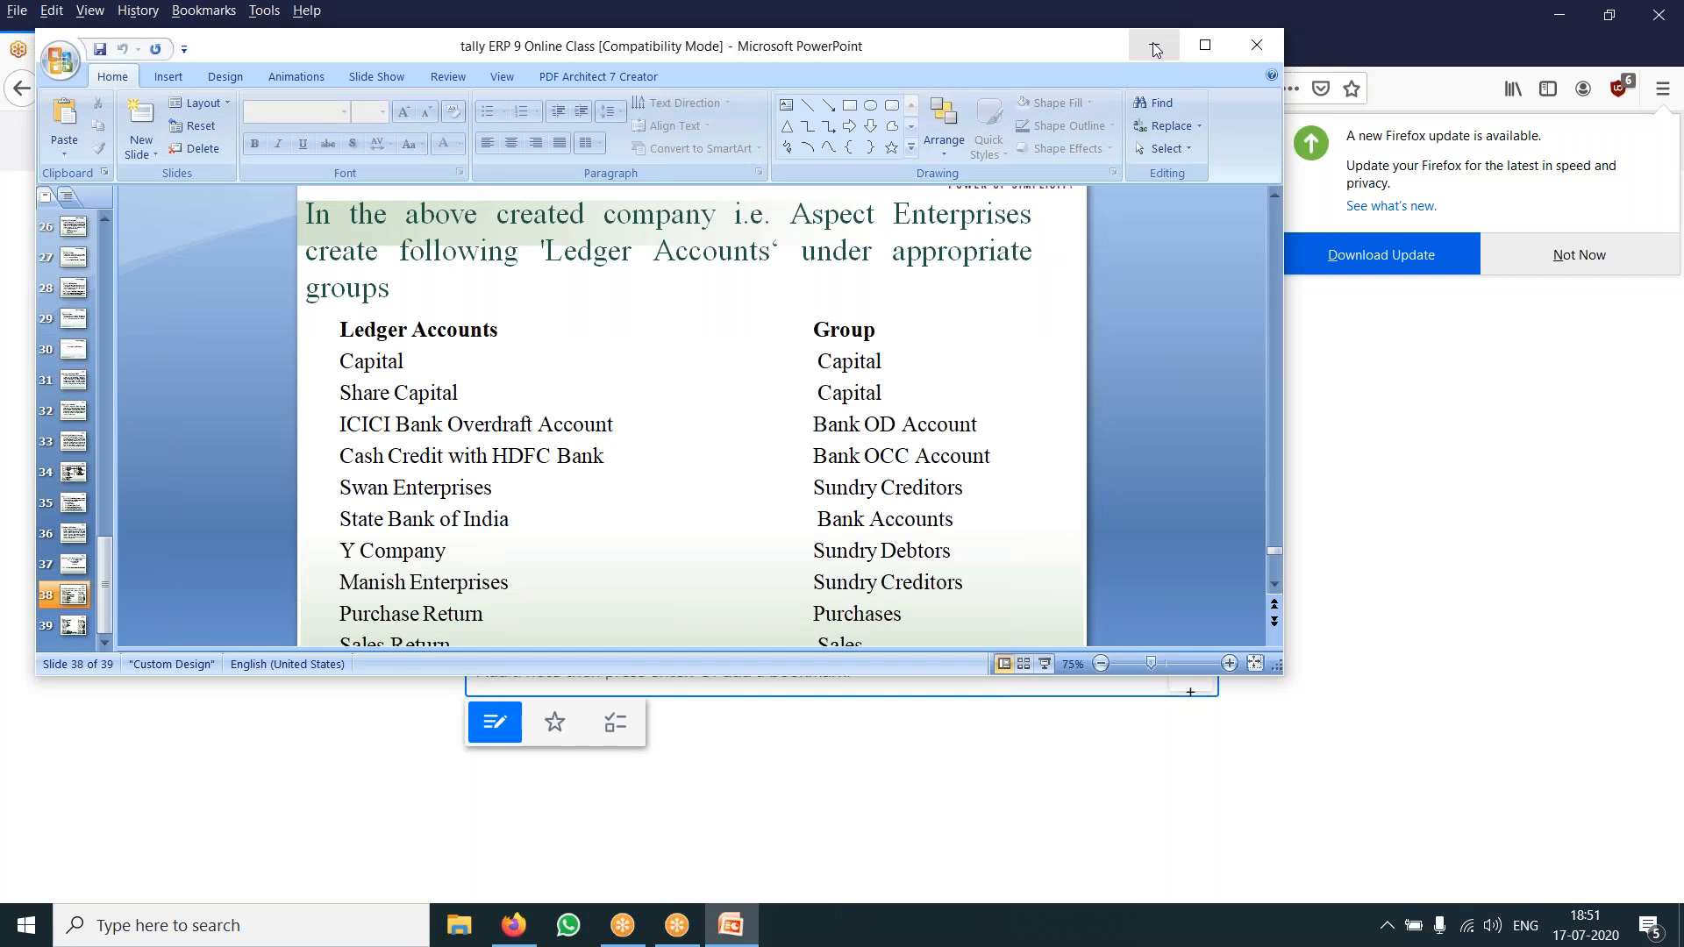
# Minimise the presentation and the browser window, and start Tally.ERP 9 from the desktop.
pyautogui.click(1153, 43)
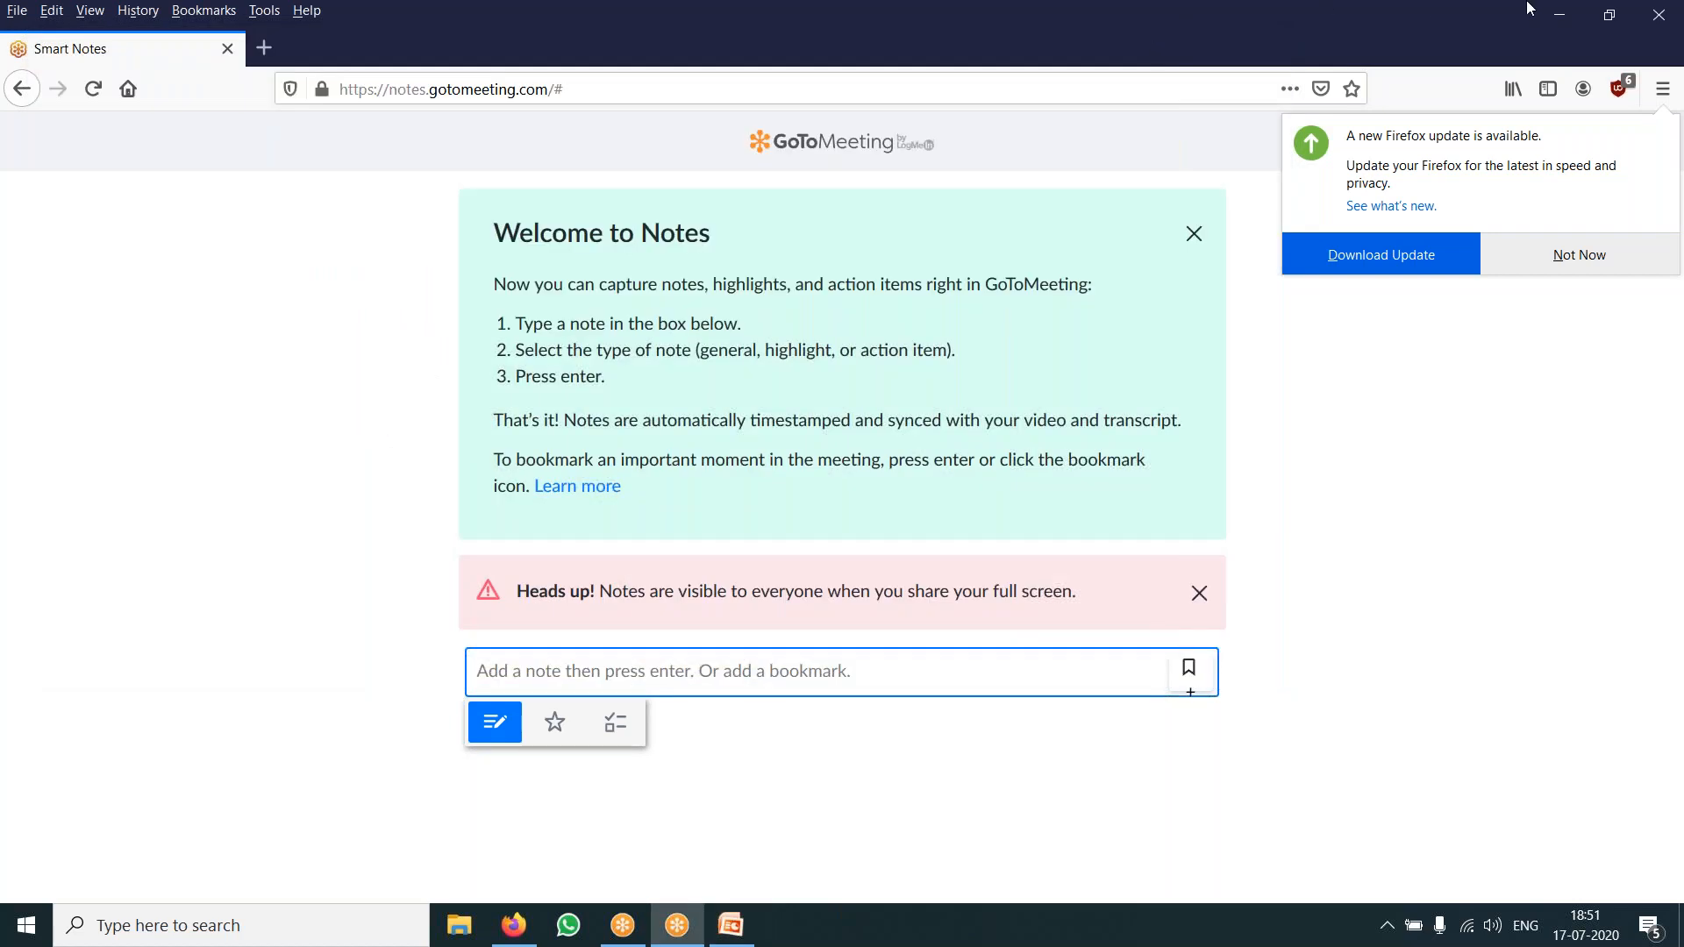
pyautogui.click(1565, 12)
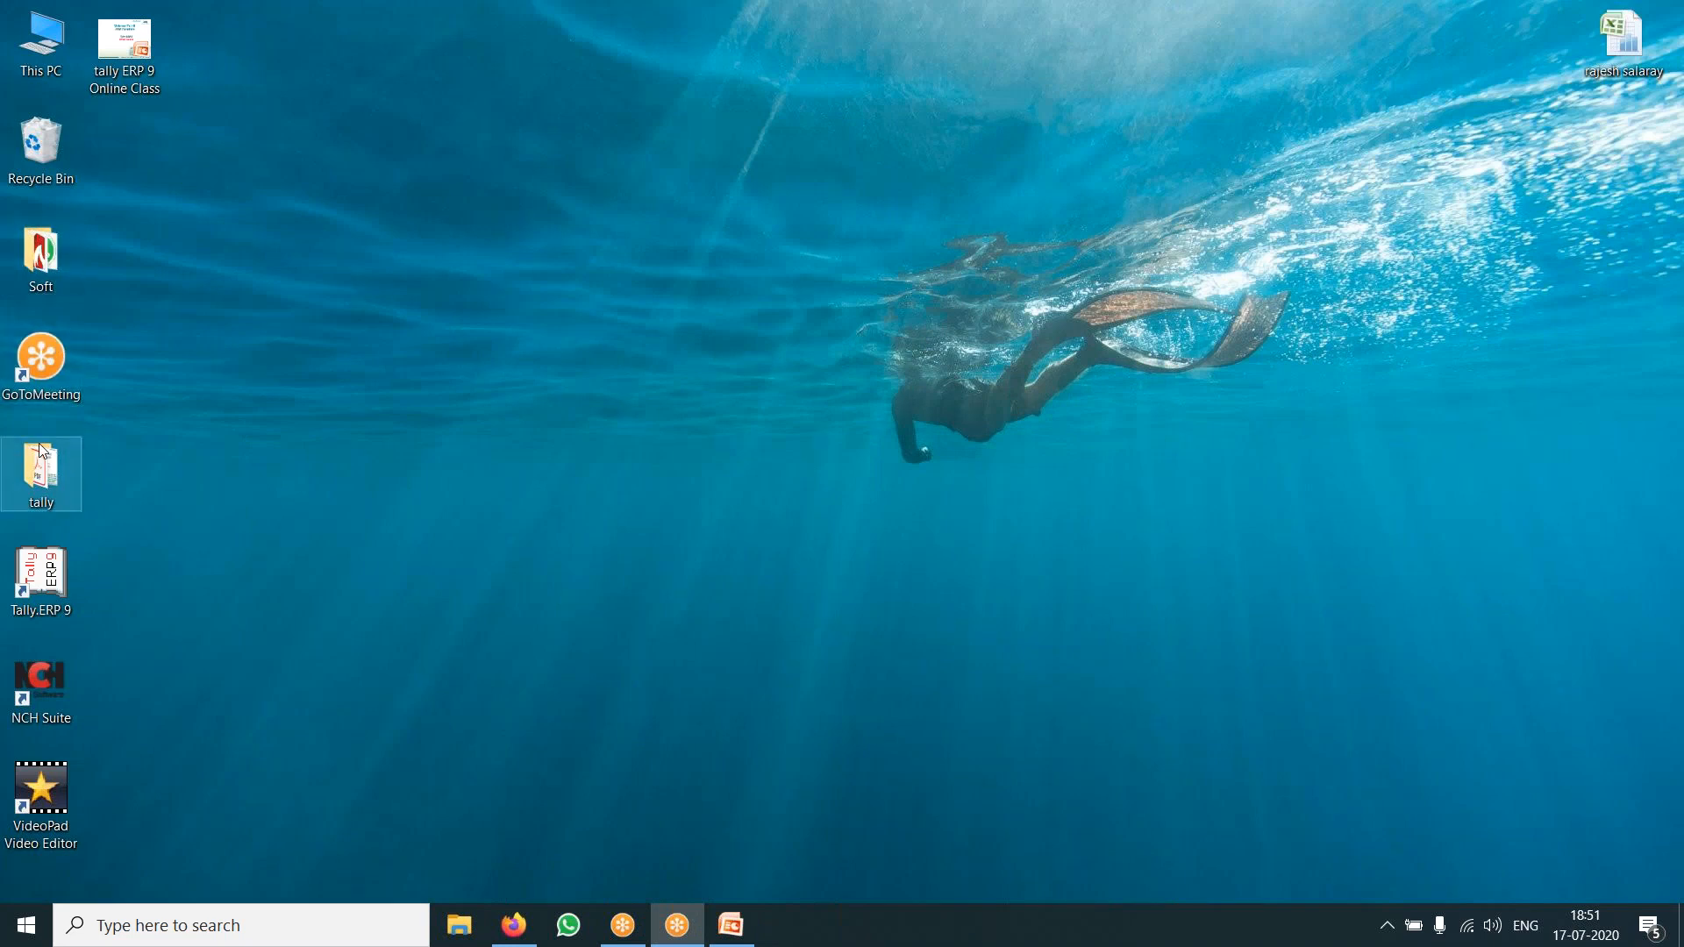
pyautogui.click(63, 560)
pyautogui.doubleClick(63, 560)
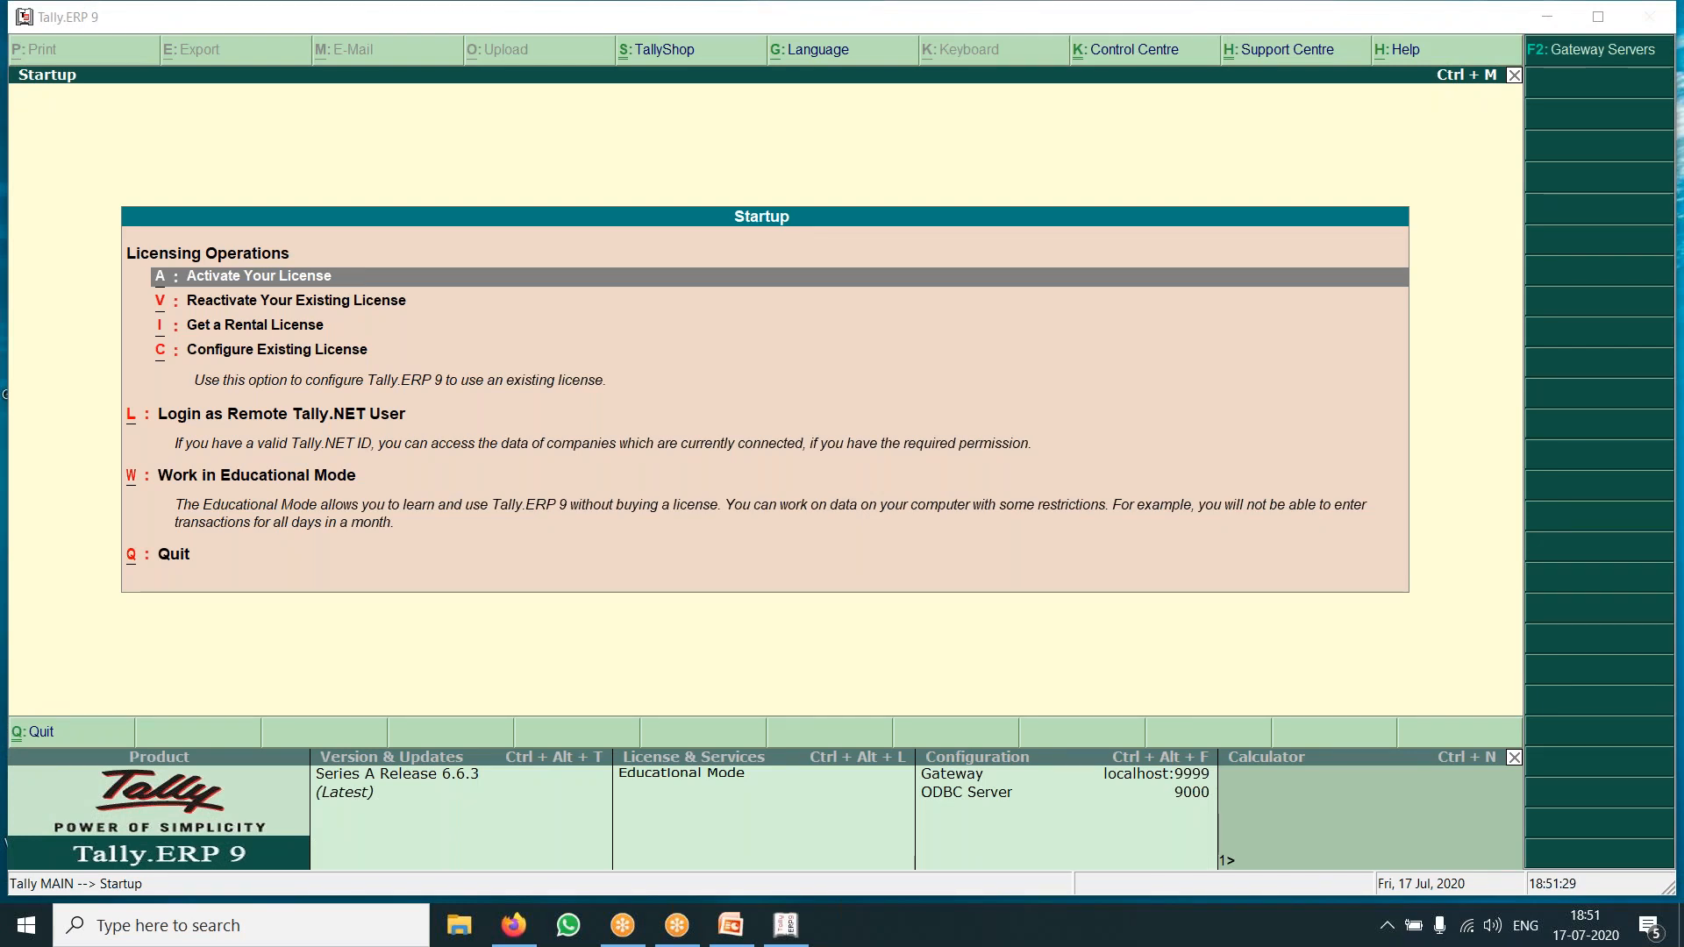
# Choose to work in Educational Mode on the startup screen.
pyautogui.click(803, 208)
pyautogui.press('Down')
pyautogui.press('Down')
pyautogui.press('Down')
pyautogui.press('Down')
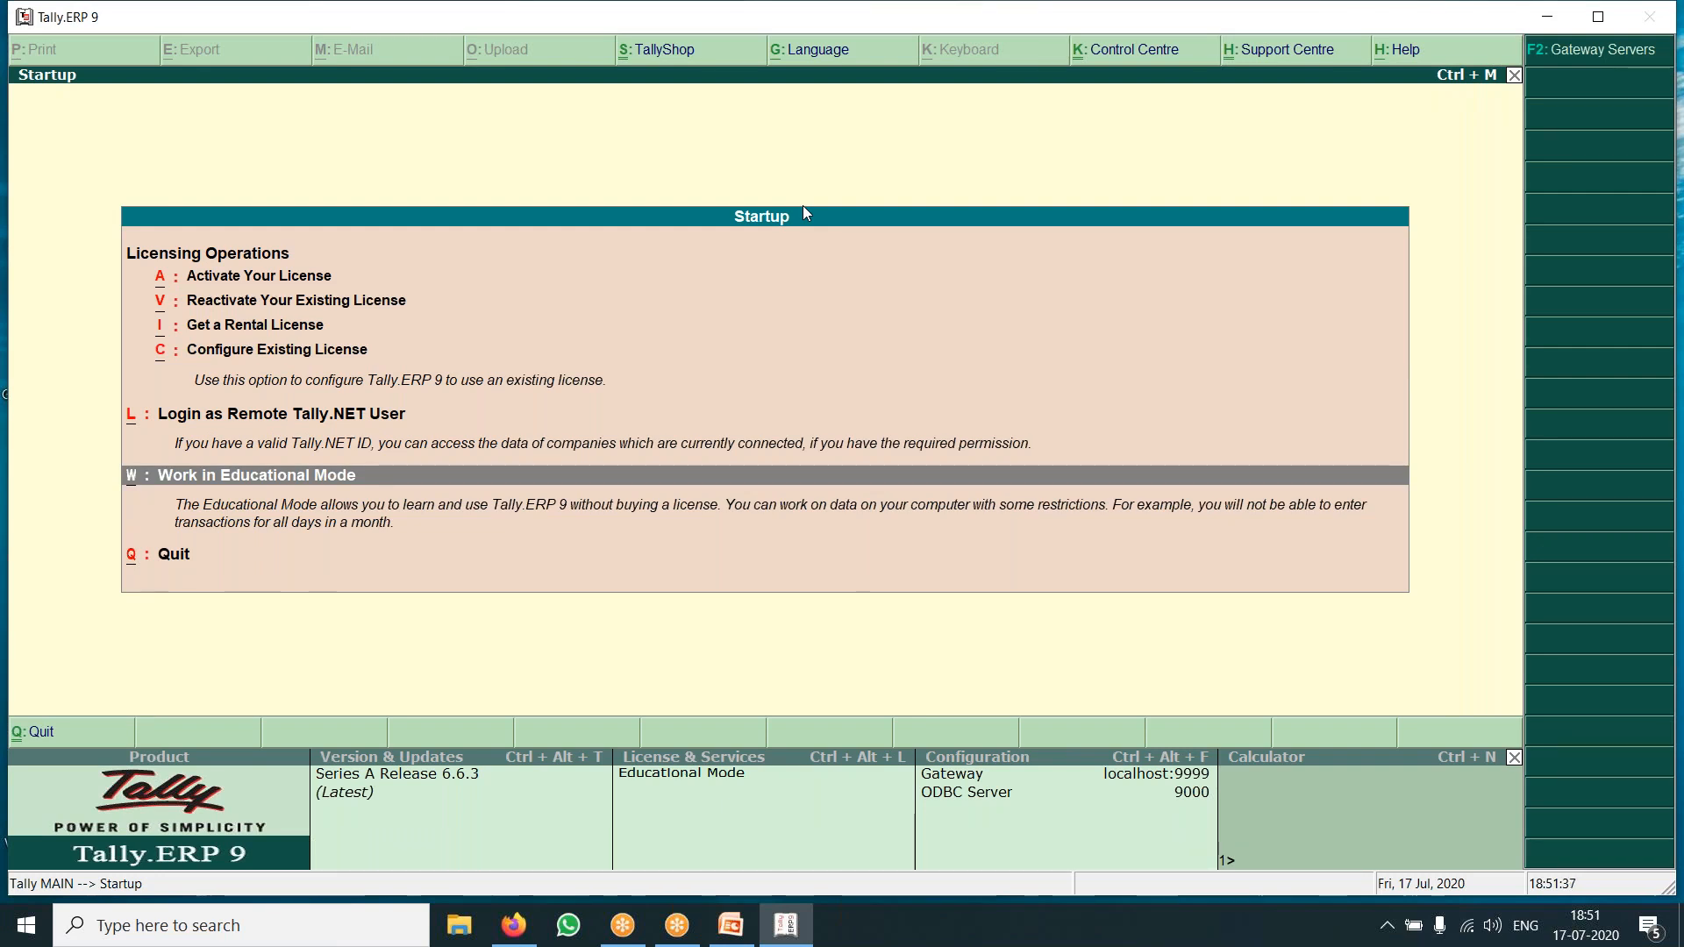
pyautogui.press('Return')
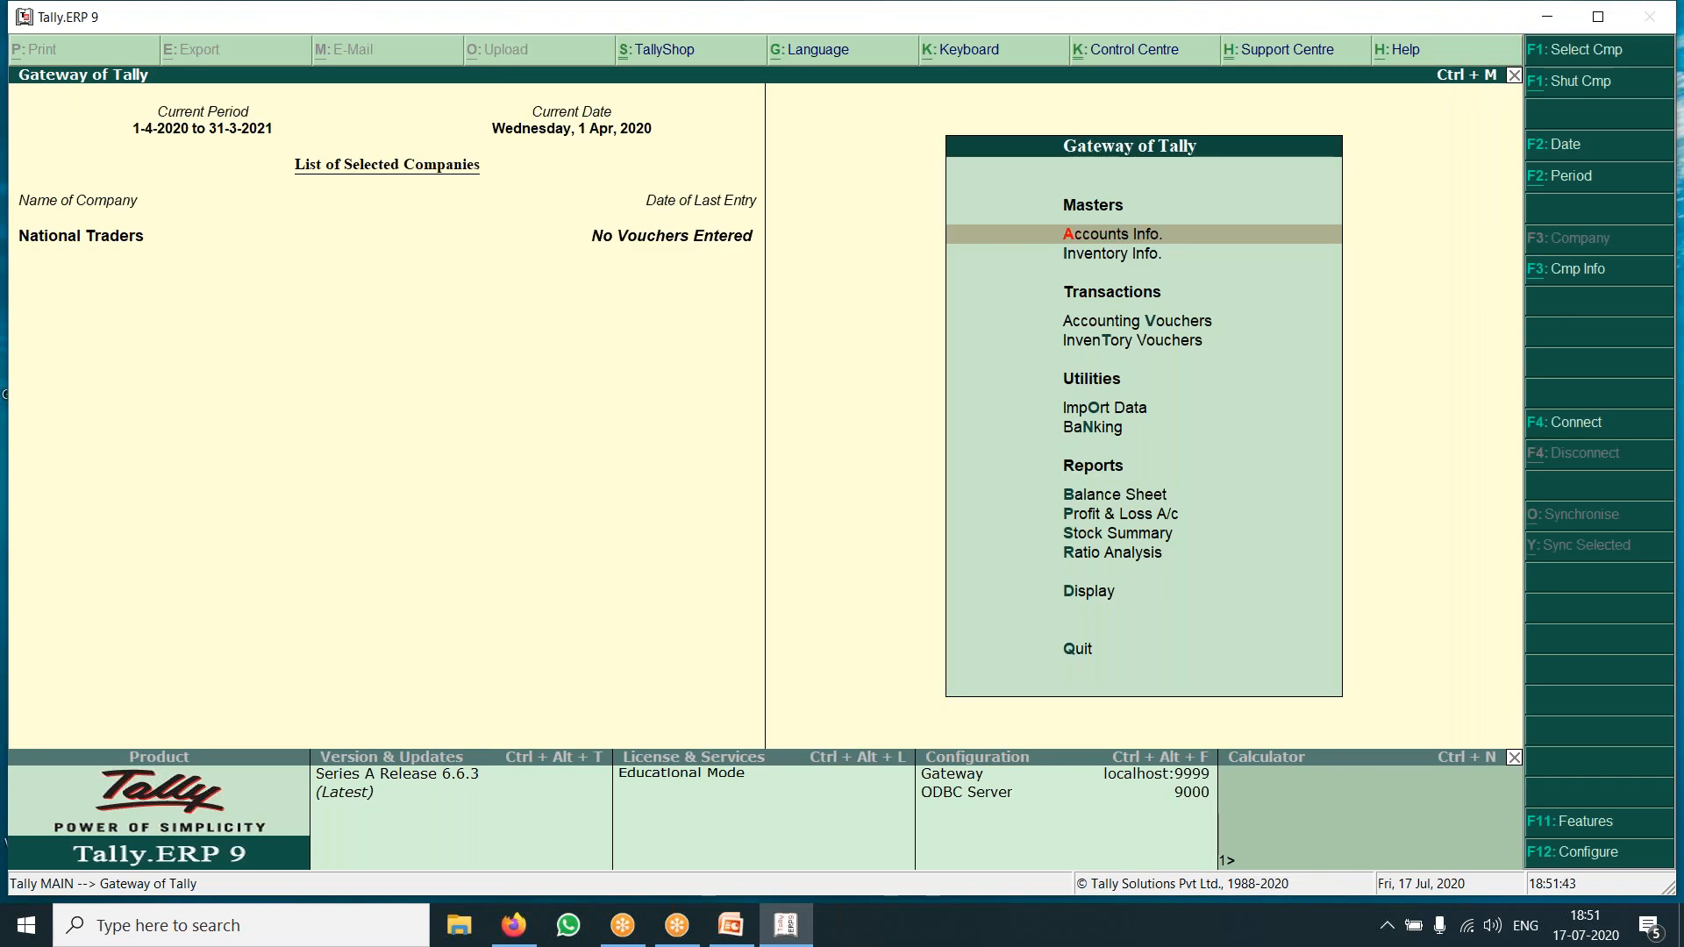
# View the Balance Sheet of National Traders and return to the Gateway of Tally.
pyautogui.click(1308, 93)
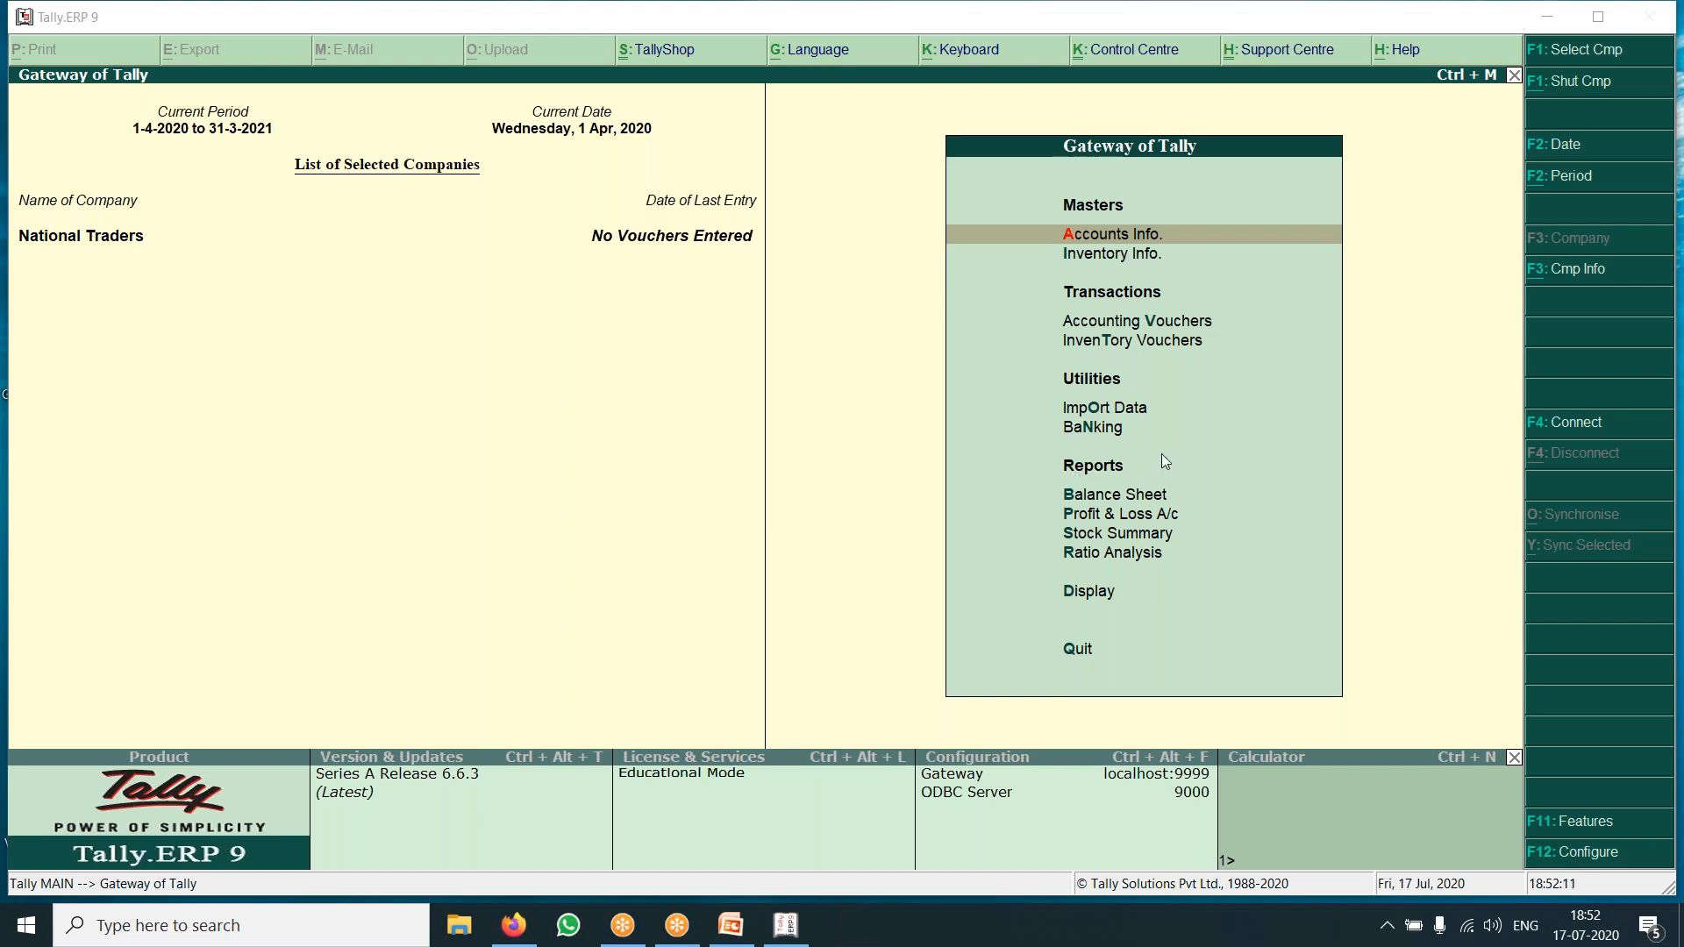
pyautogui.click(1112, 496)
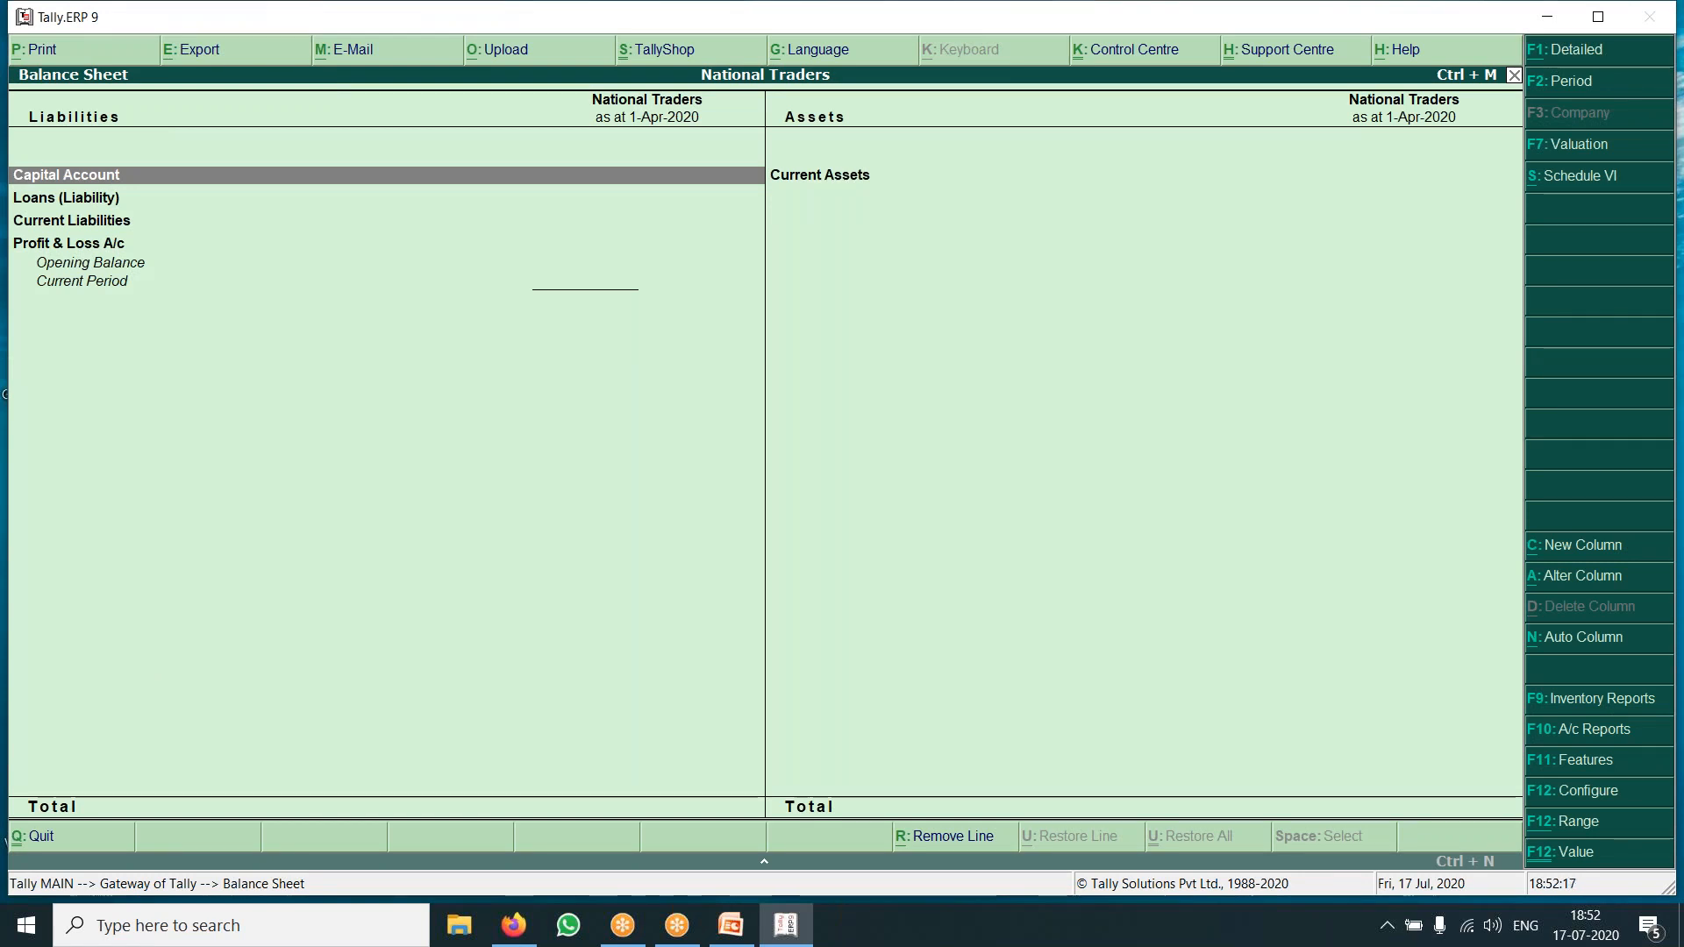
pyautogui.press('Escape')
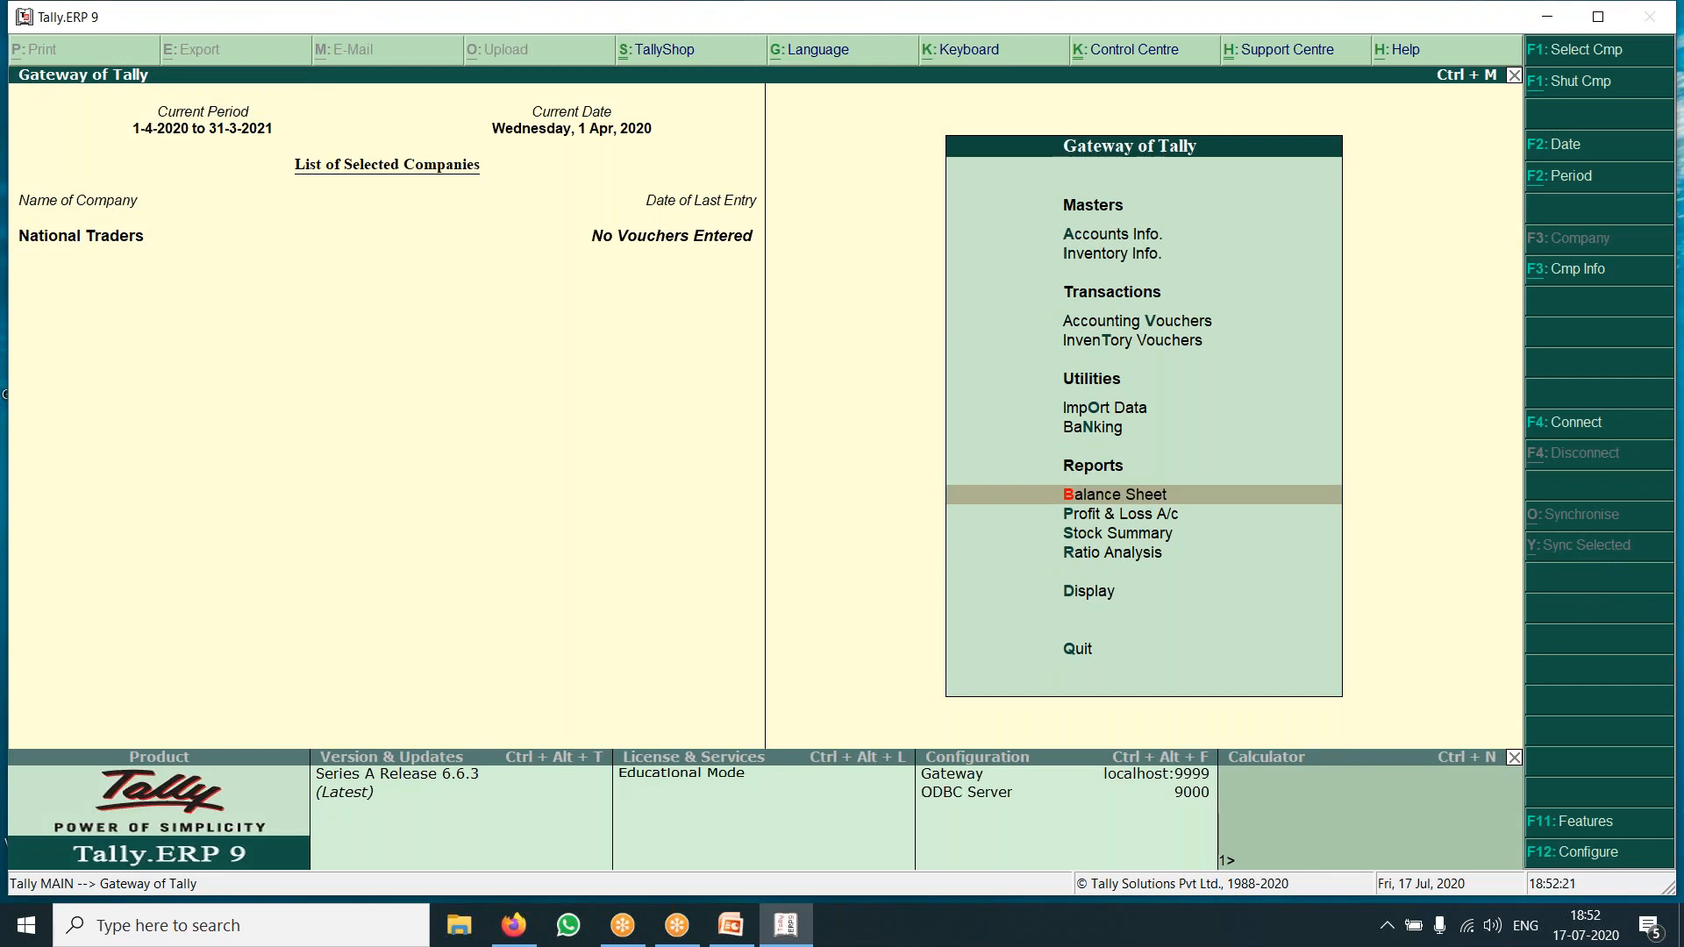
pyautogui.press('Up')
pyautogui.press('Up')
pyautogui.press('Up')
pyautogui.press('Up')
pyautogui.press('Up')
pyautogui.press('Up')
pyautogui.press('Down')
pyautogui.press('Down')
pyautogui.press('Down')
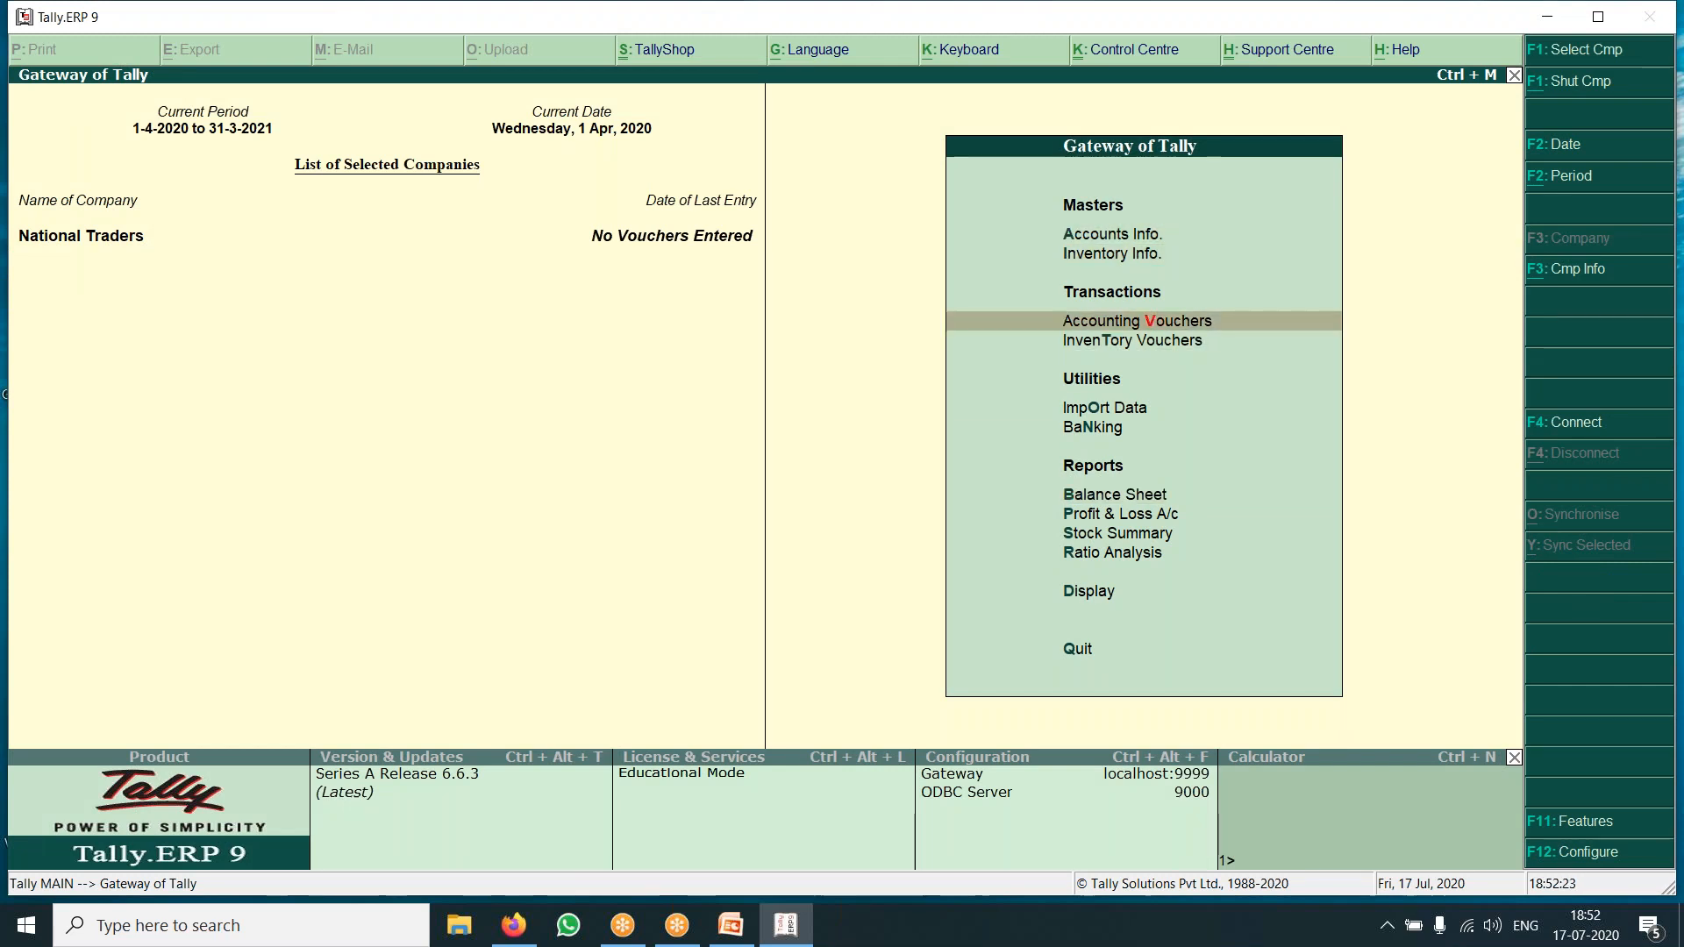
pyautogui.press('Up')
pyautogui.press('Down')
pyautogui.press('Down')
pyautogui.press('Down')
pyautogui.press('Down')
pyautogui.press('Down')
pyautogui.press('Up')
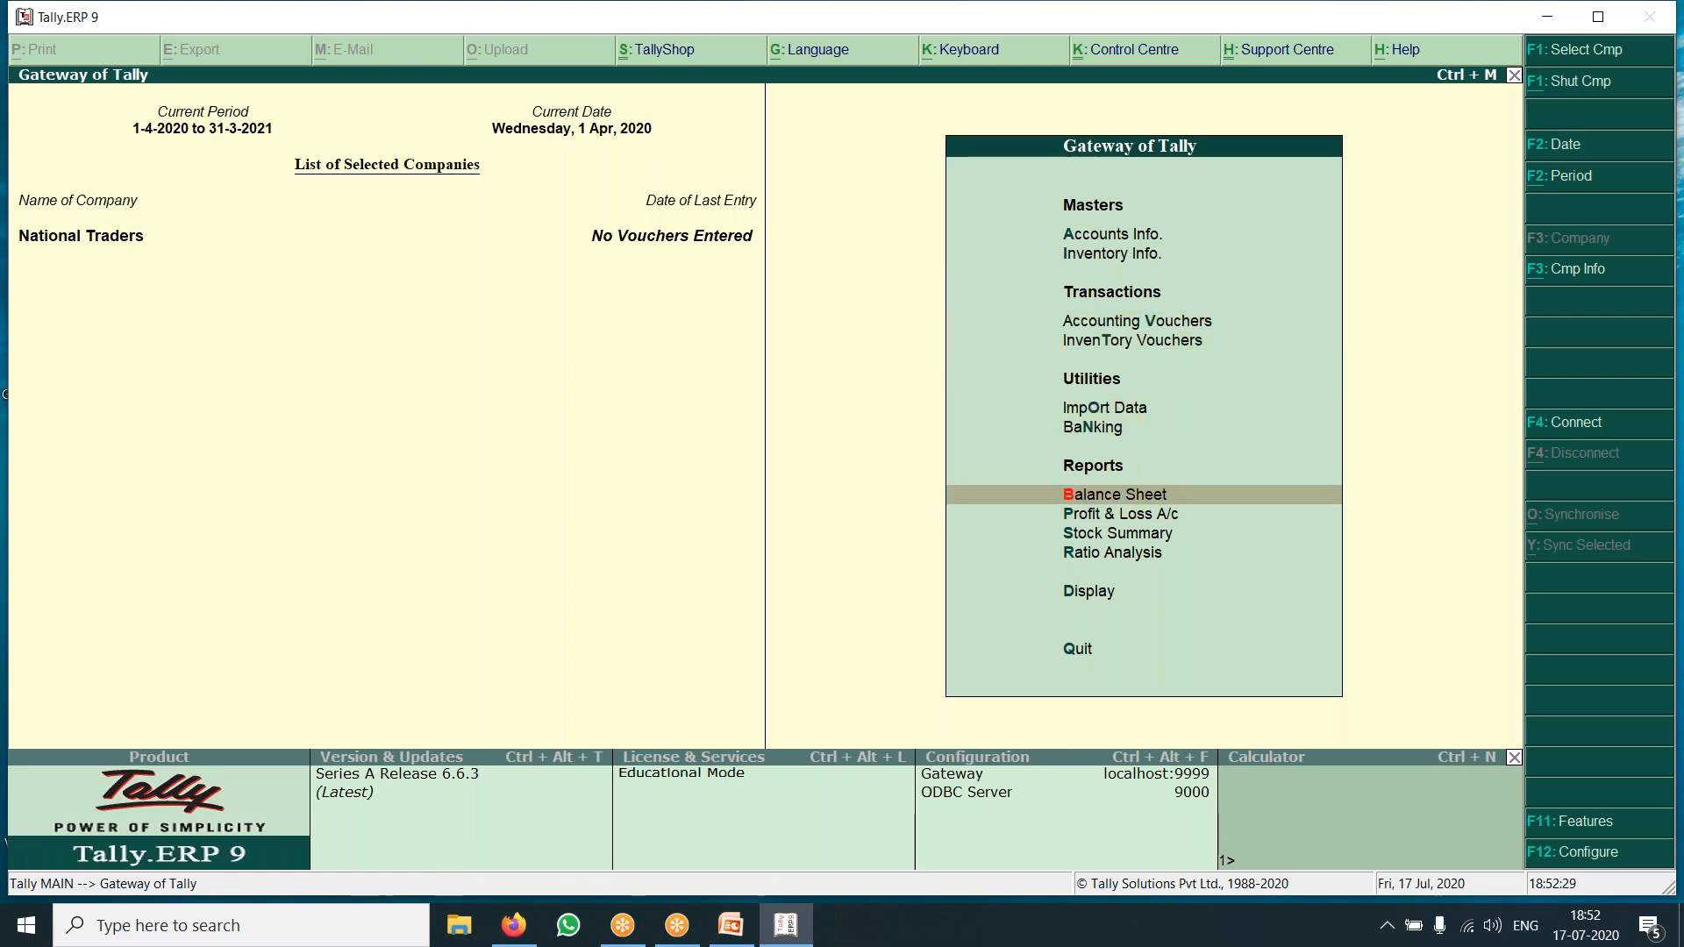
pyautogui.press('Up')
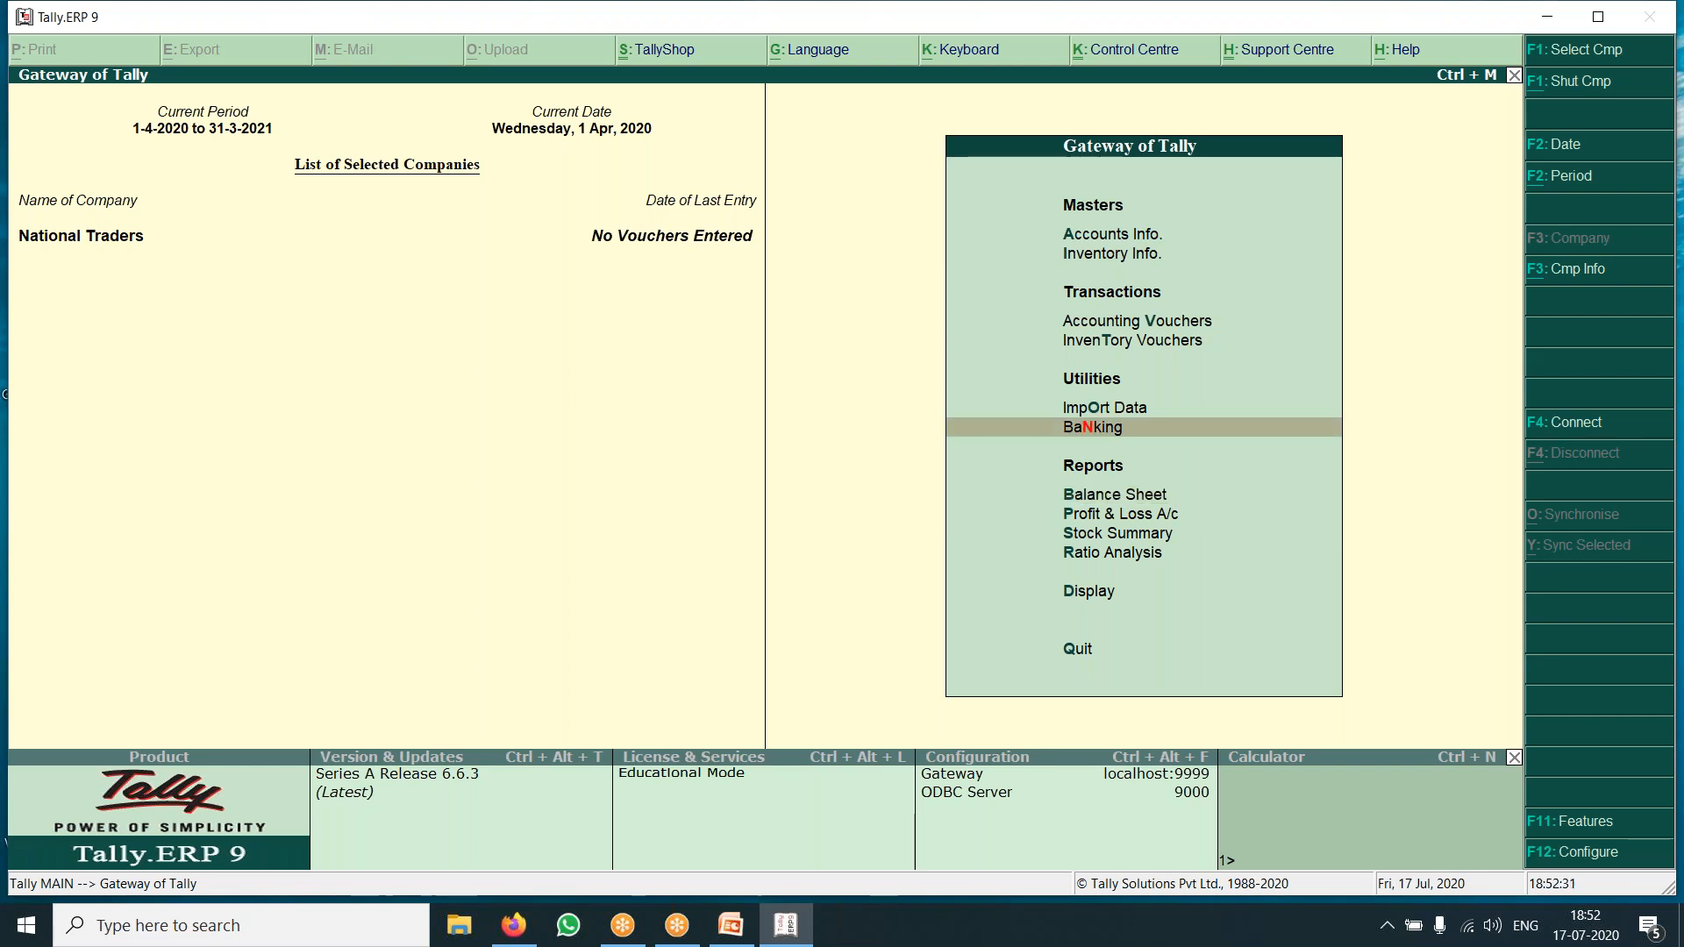
pyautogui.press('Down')
pyautogui.press('Down')
# Open the Ledgers options under Accounts Info.
pyautogui.press('Up')
pyautogui.press('Up')
pyautogui.press('Up')
pyautogui.press('Up')
pyautogui.press('Up')
pyautogui.press('Up')
pyautogui.press('Up')
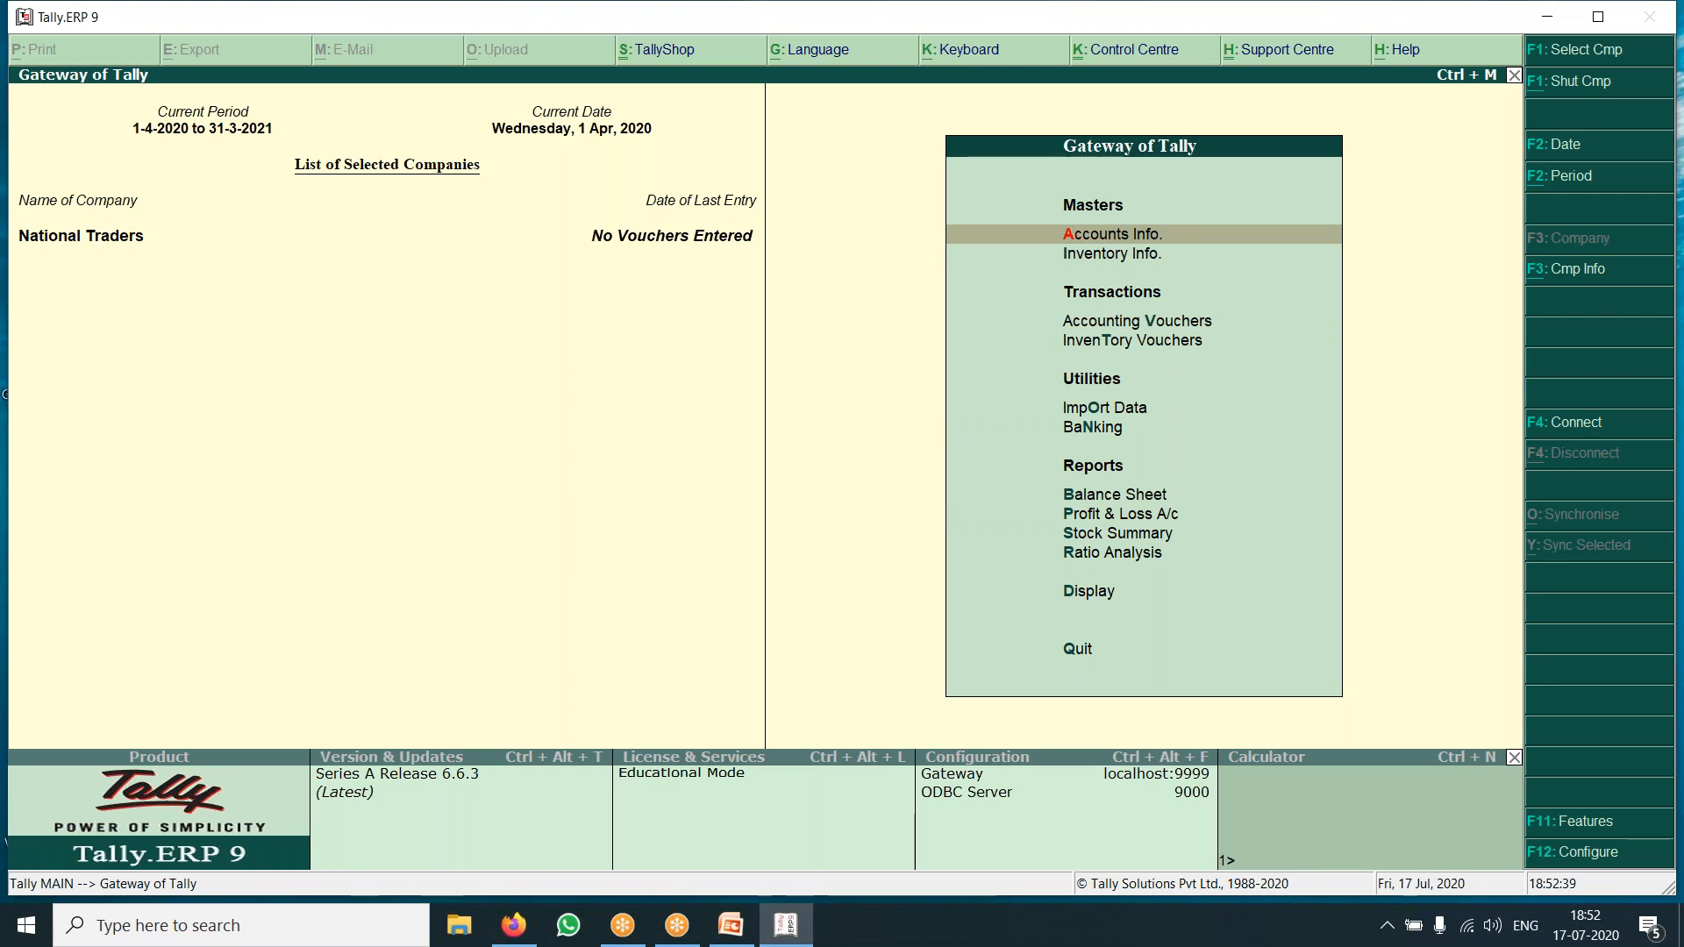
pyautogui.press('Return')
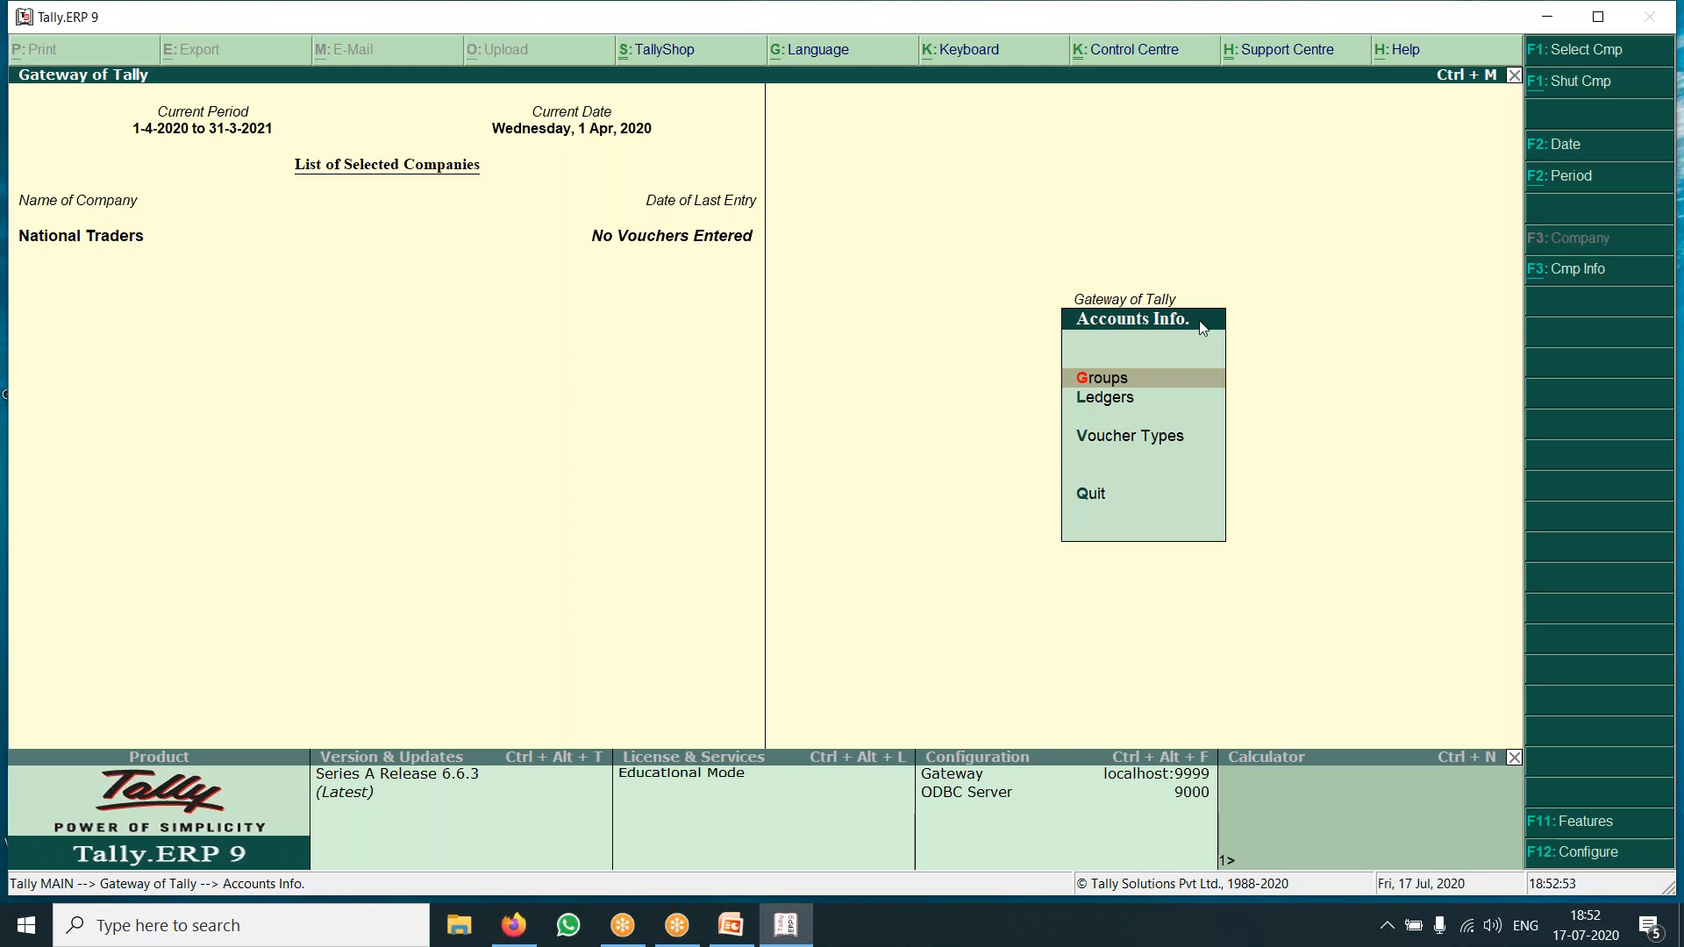
pyautogui.press('Down')
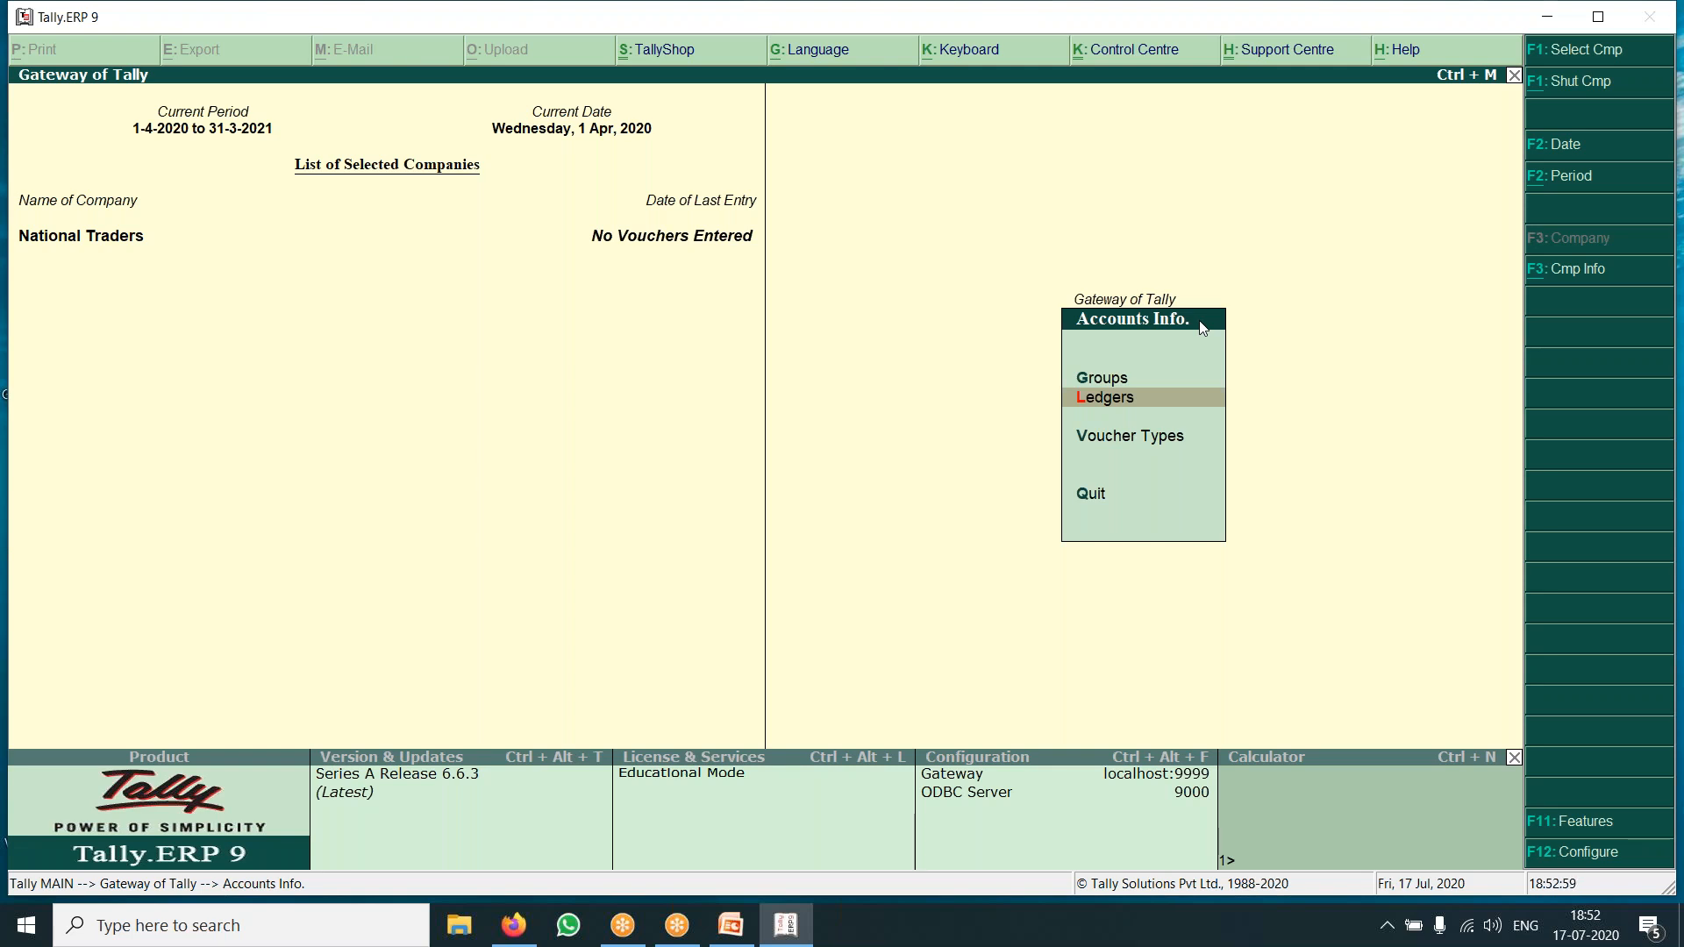
pyautogui.press('Return')
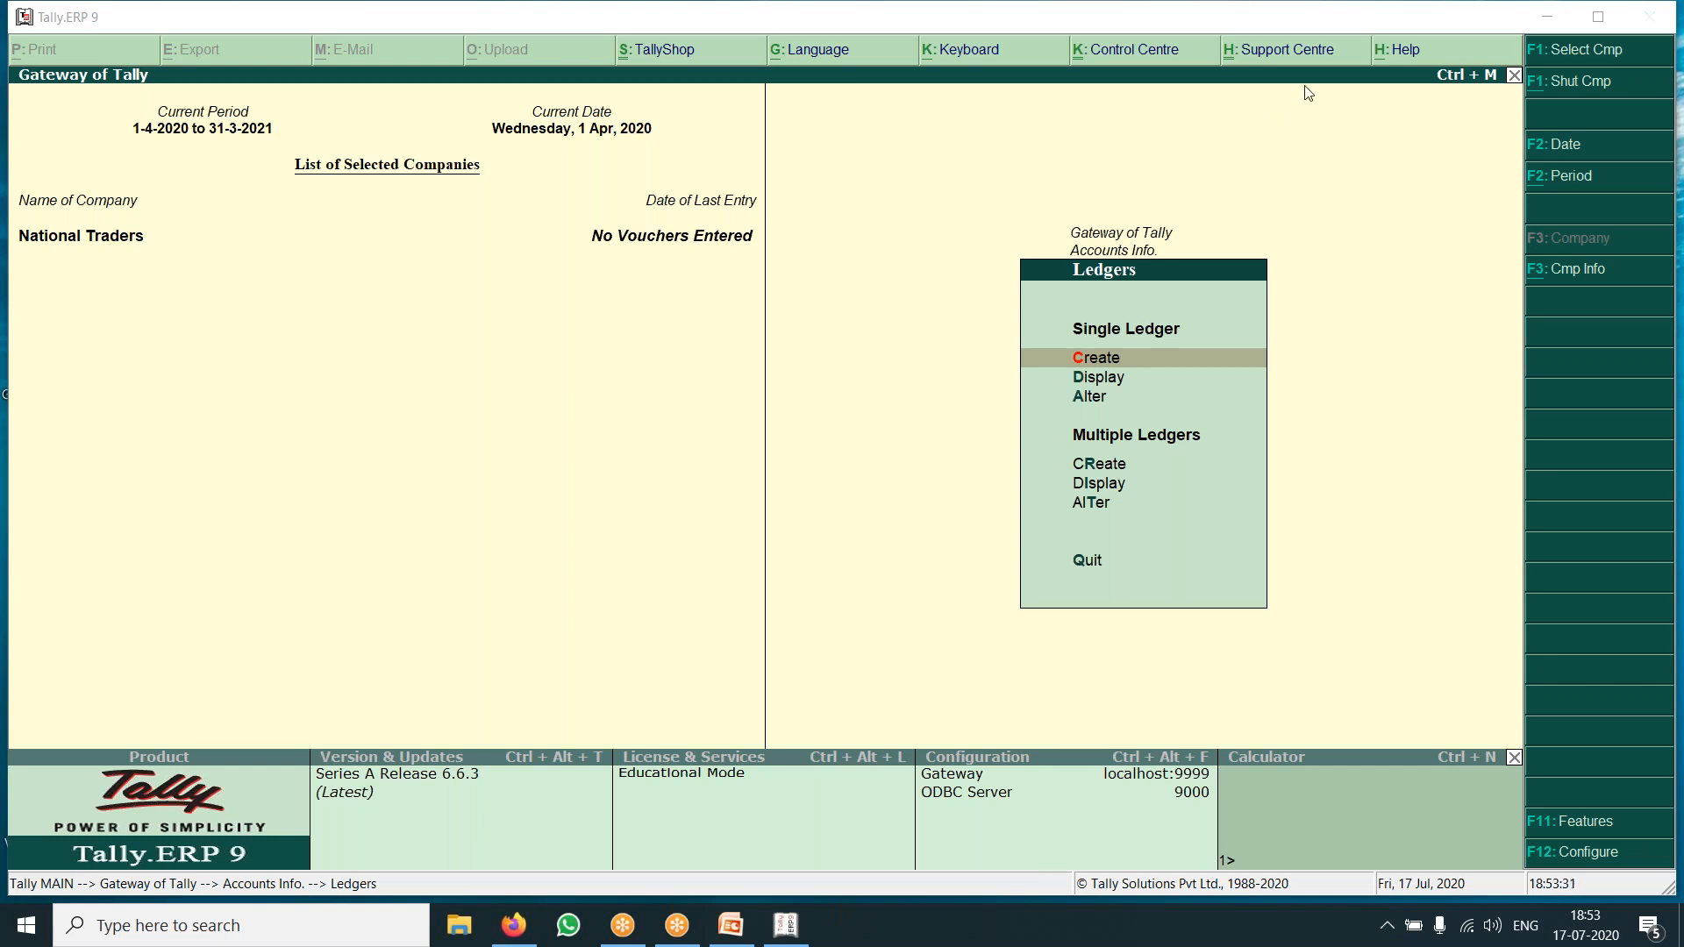
# Look at the blank creation form for a single ledger and leave it without entering anything.
pyautogui.click(1127, 314)
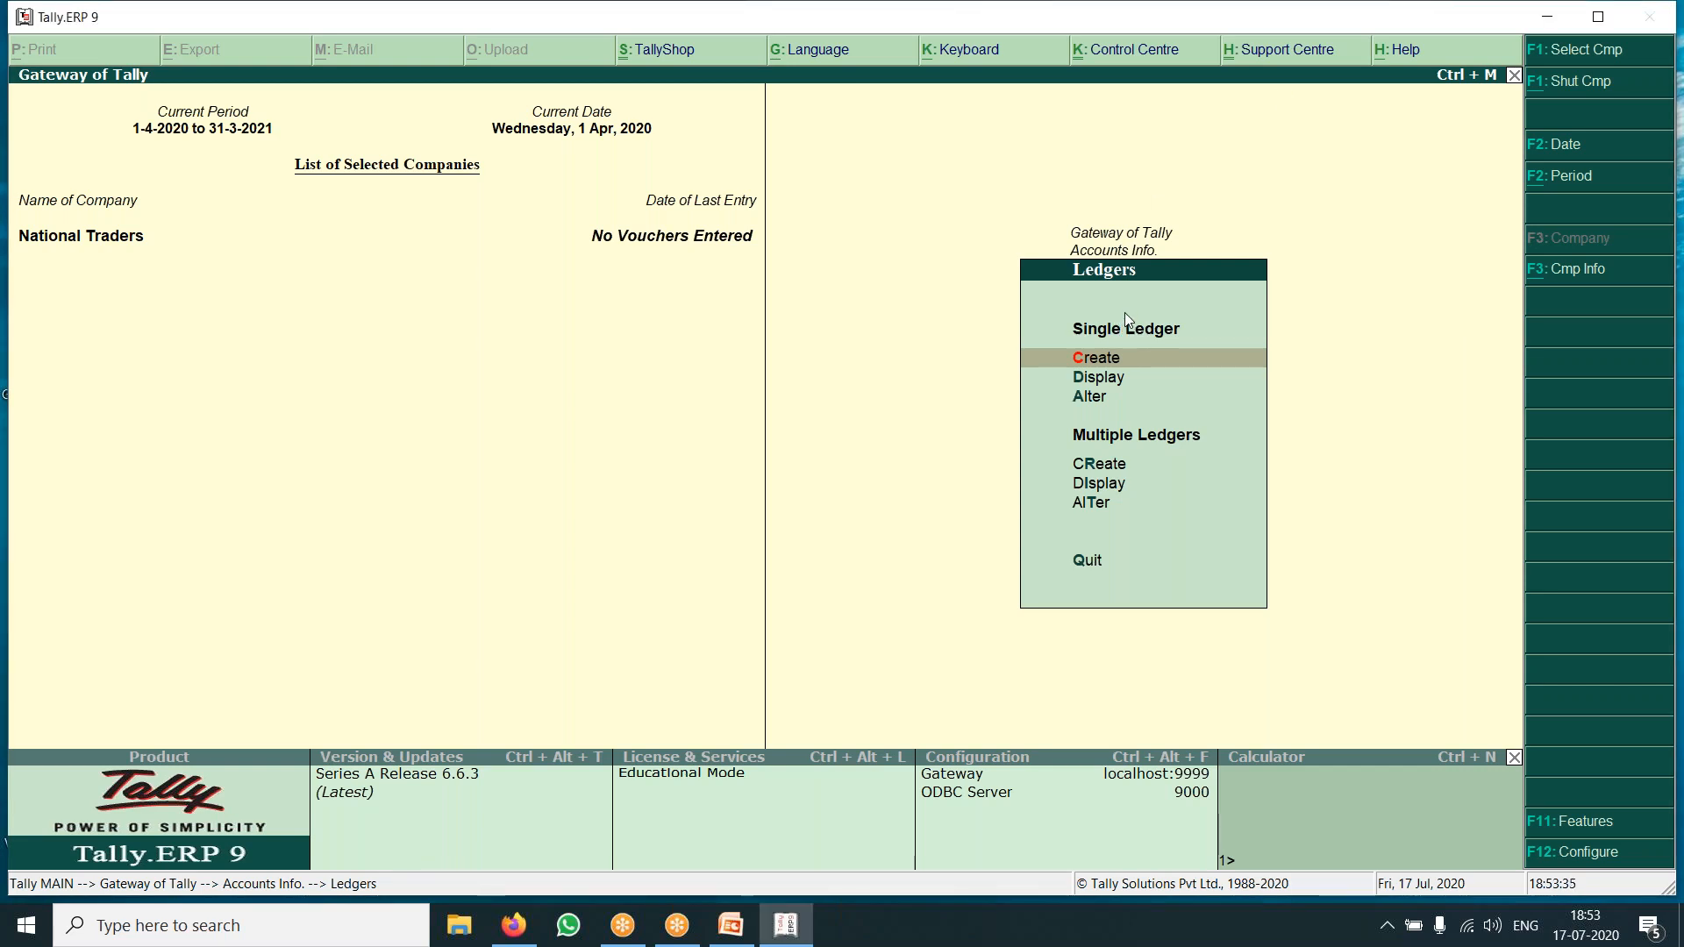
pyautogui.press('Down')
pyautogui.press('Up')
pyautogui.press('Down')
pyautogui.press('Up')
pyautogui.press('Return')
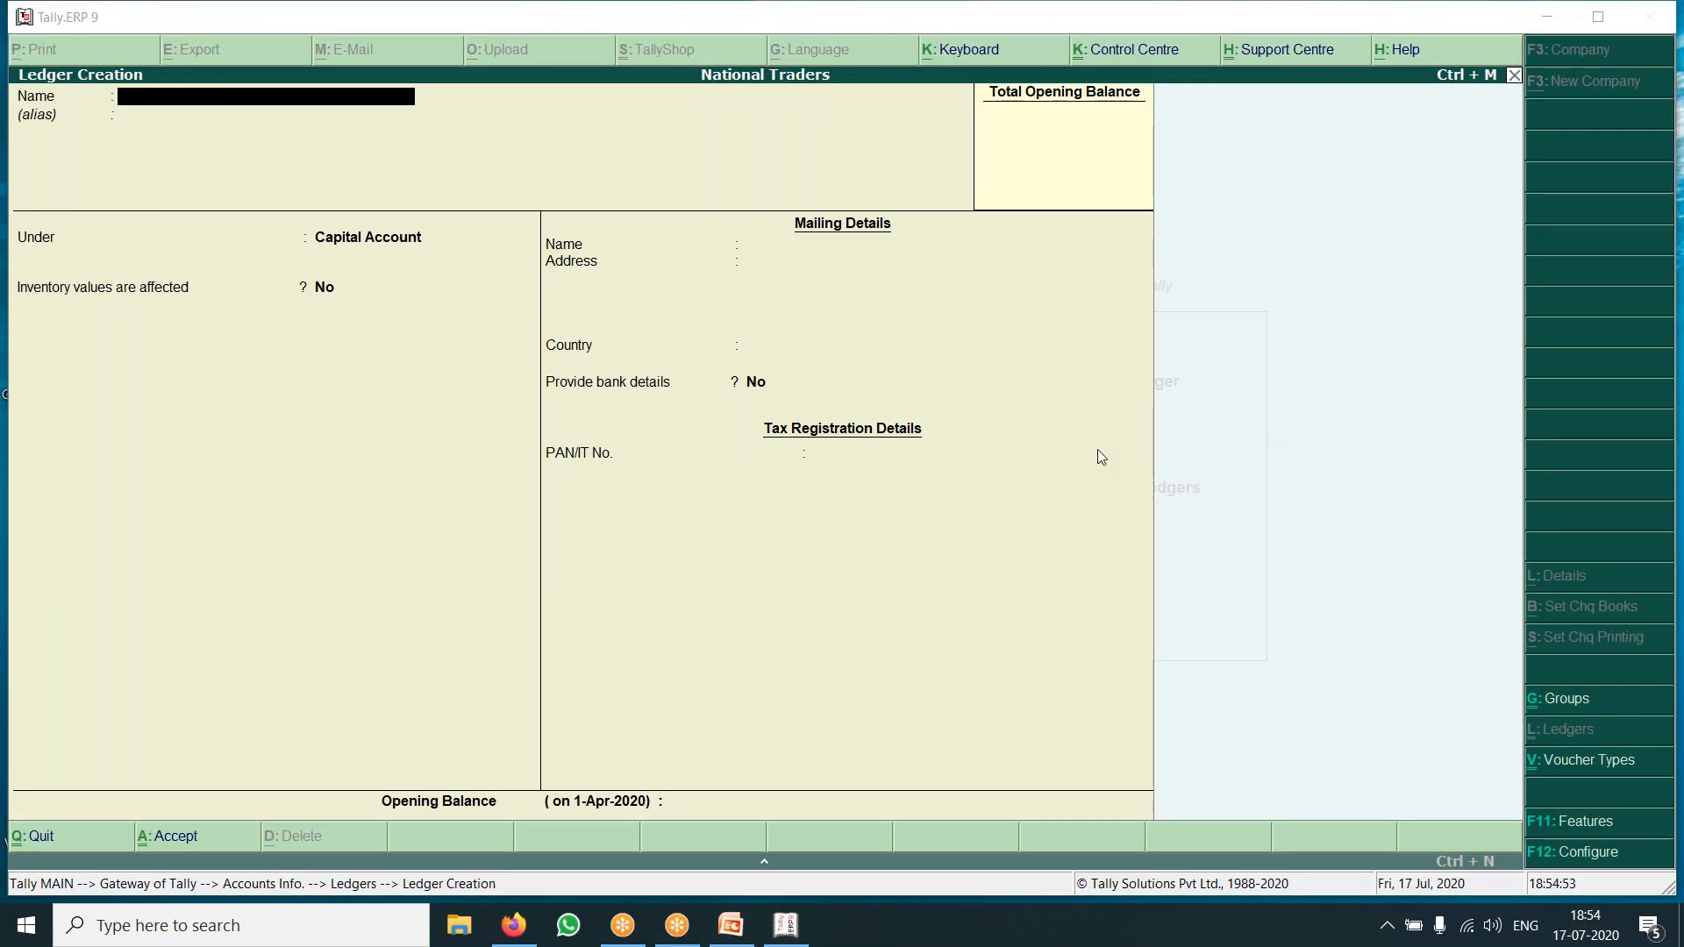
pyautogui.click(1136, 259)
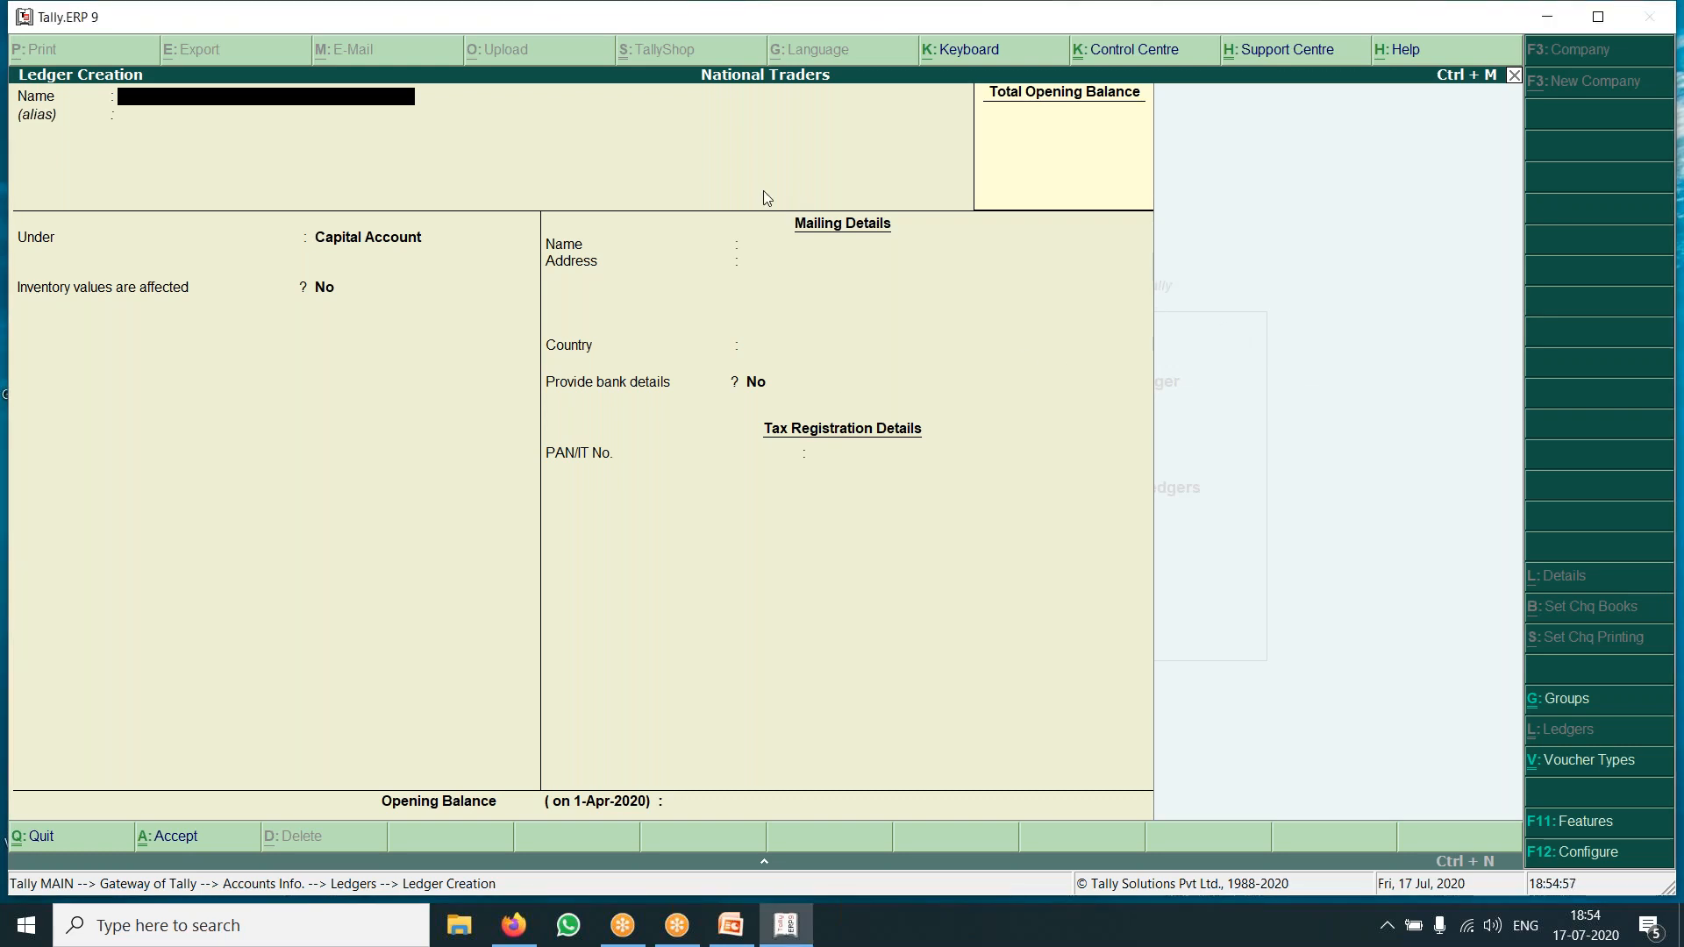
pyautogui.press('Escape')
pyautogui.press('y')
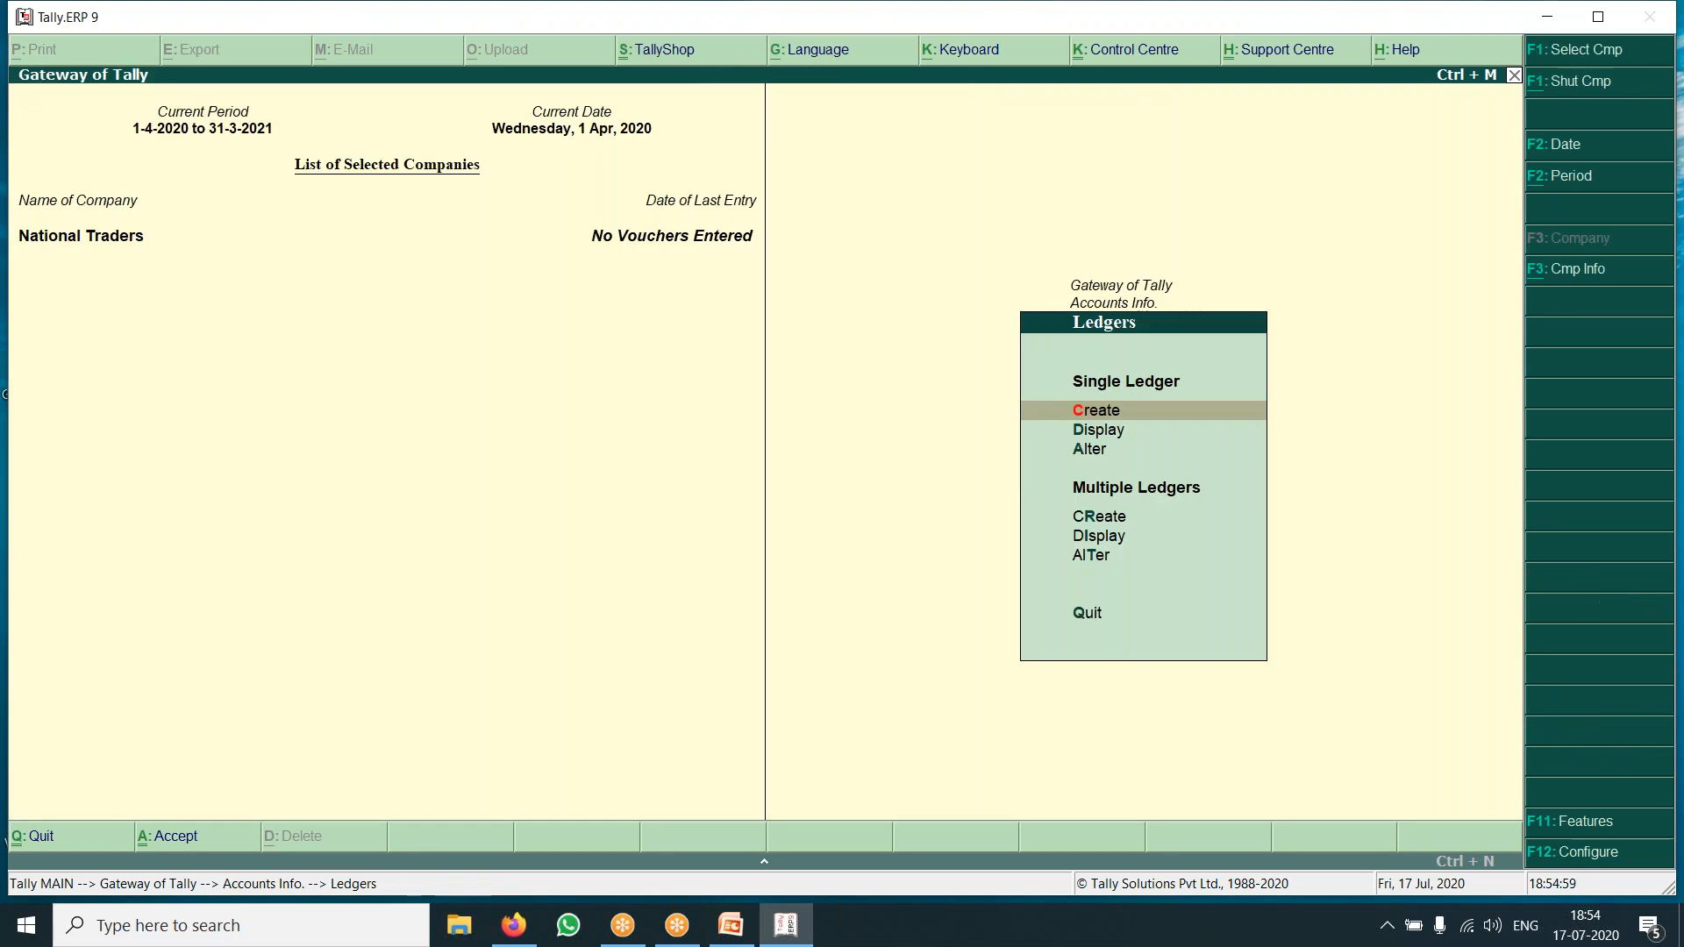
# Leave the ledger options and open the list of groups for displaying a single group.
pyautogui.click(1288, 84)
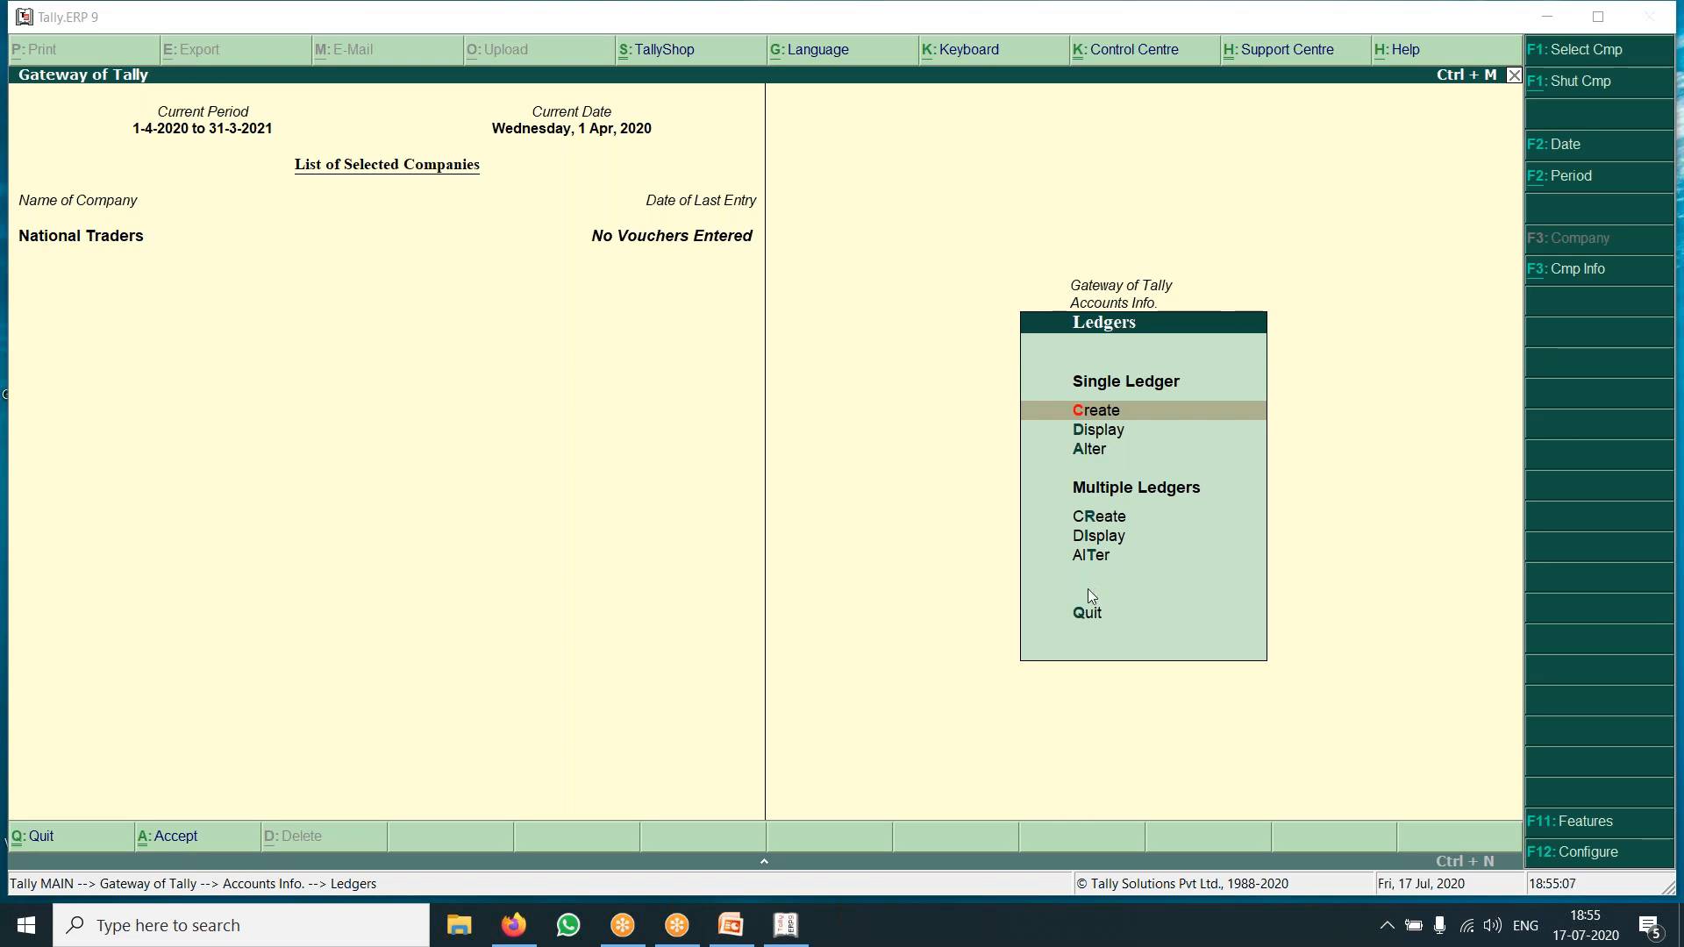
pyautogui.click(1087, 613)
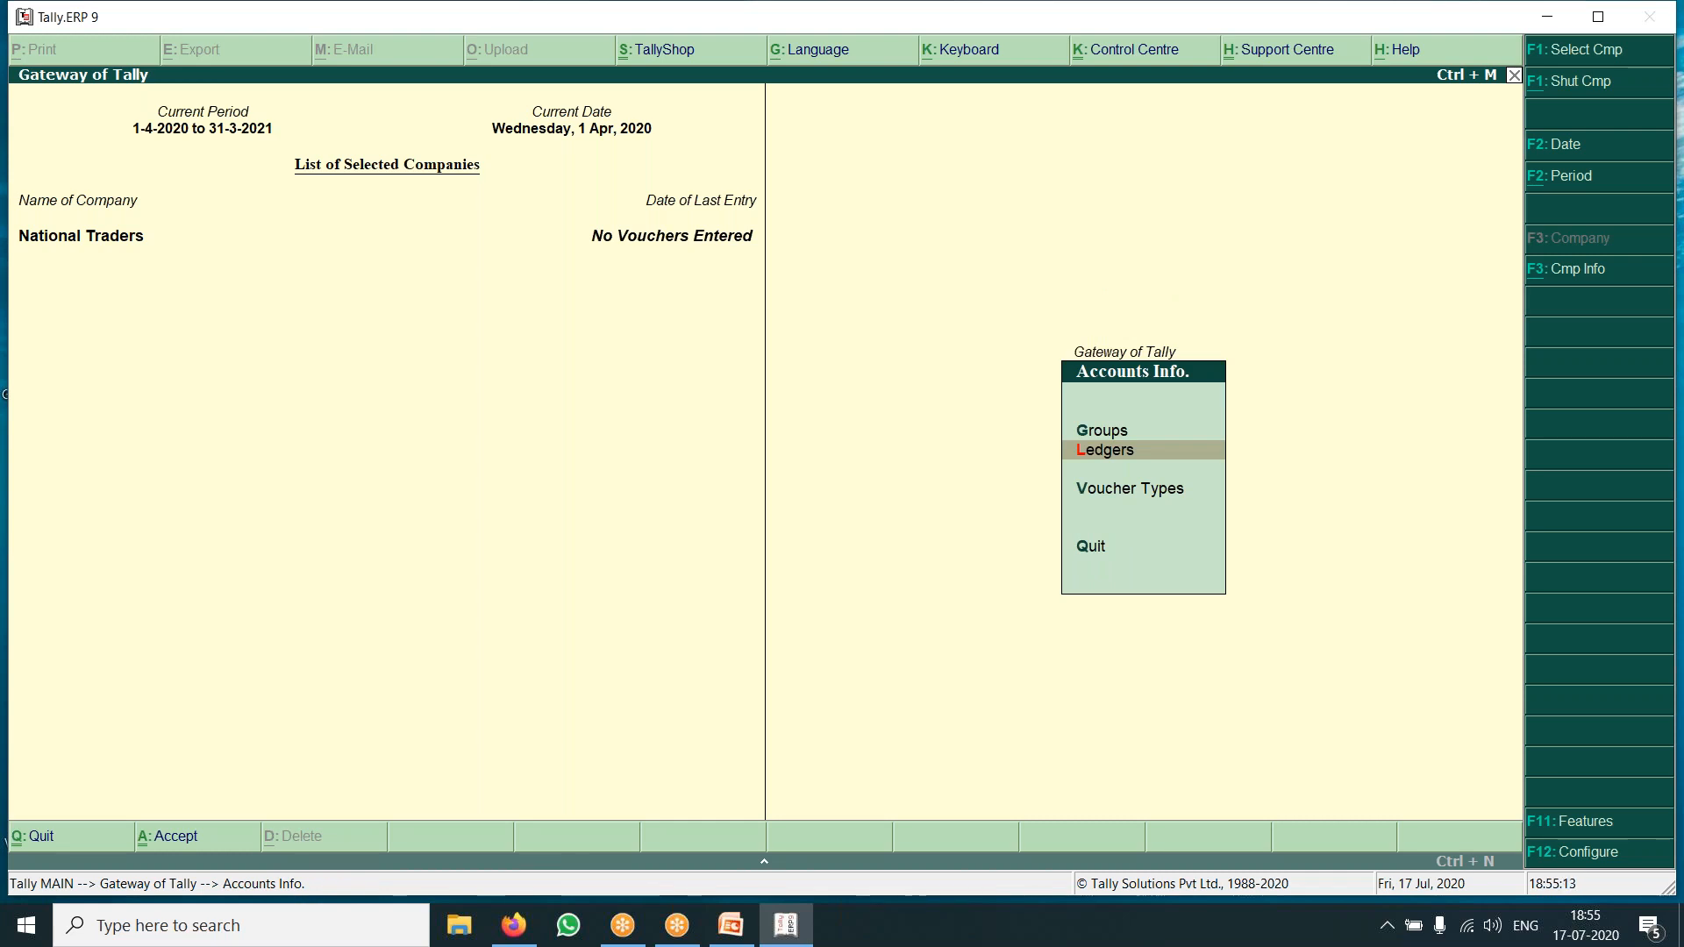
pyautogui.press('Up')
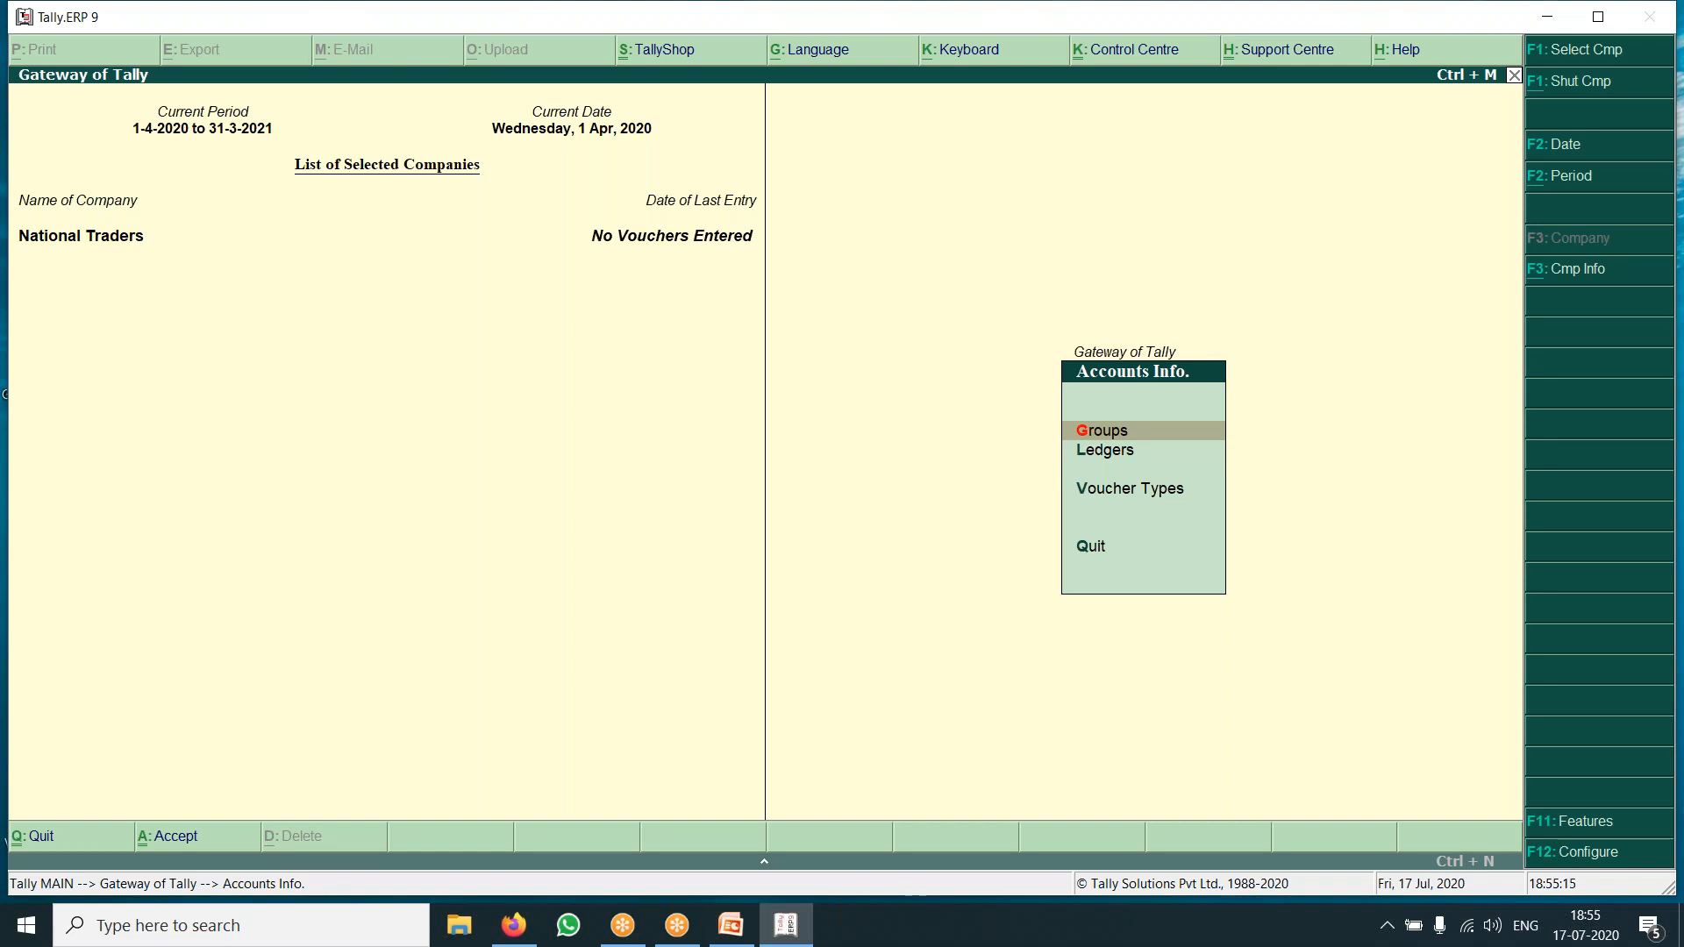
pyautogui.press('Return')
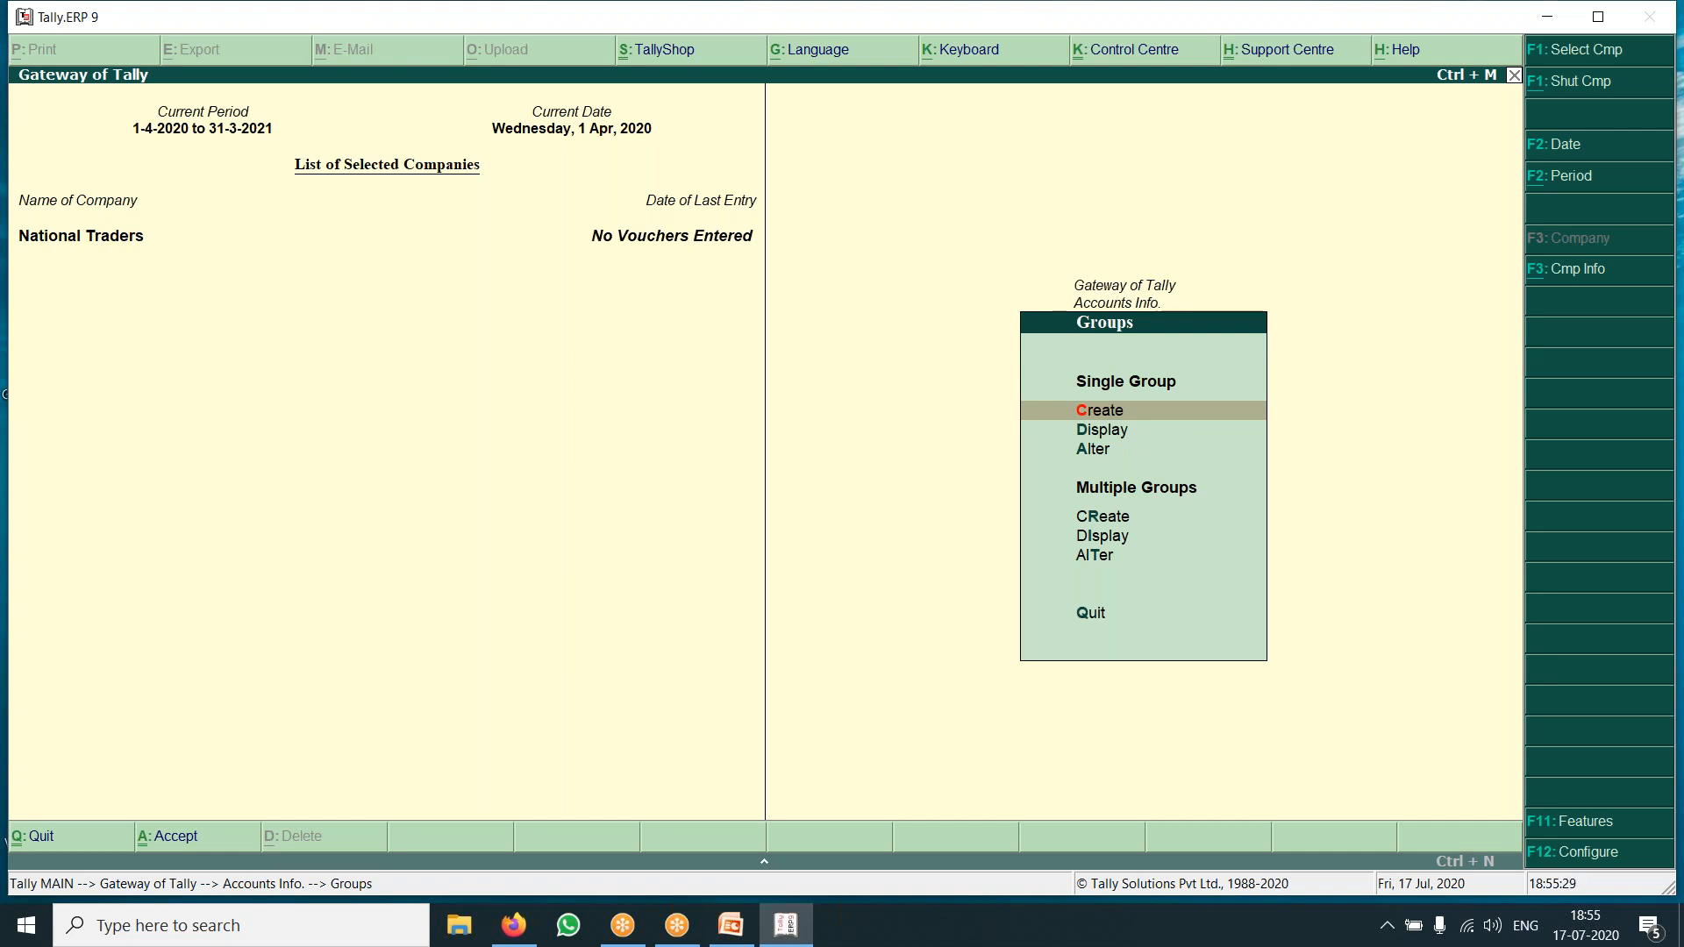
pyautogui.press('Down')
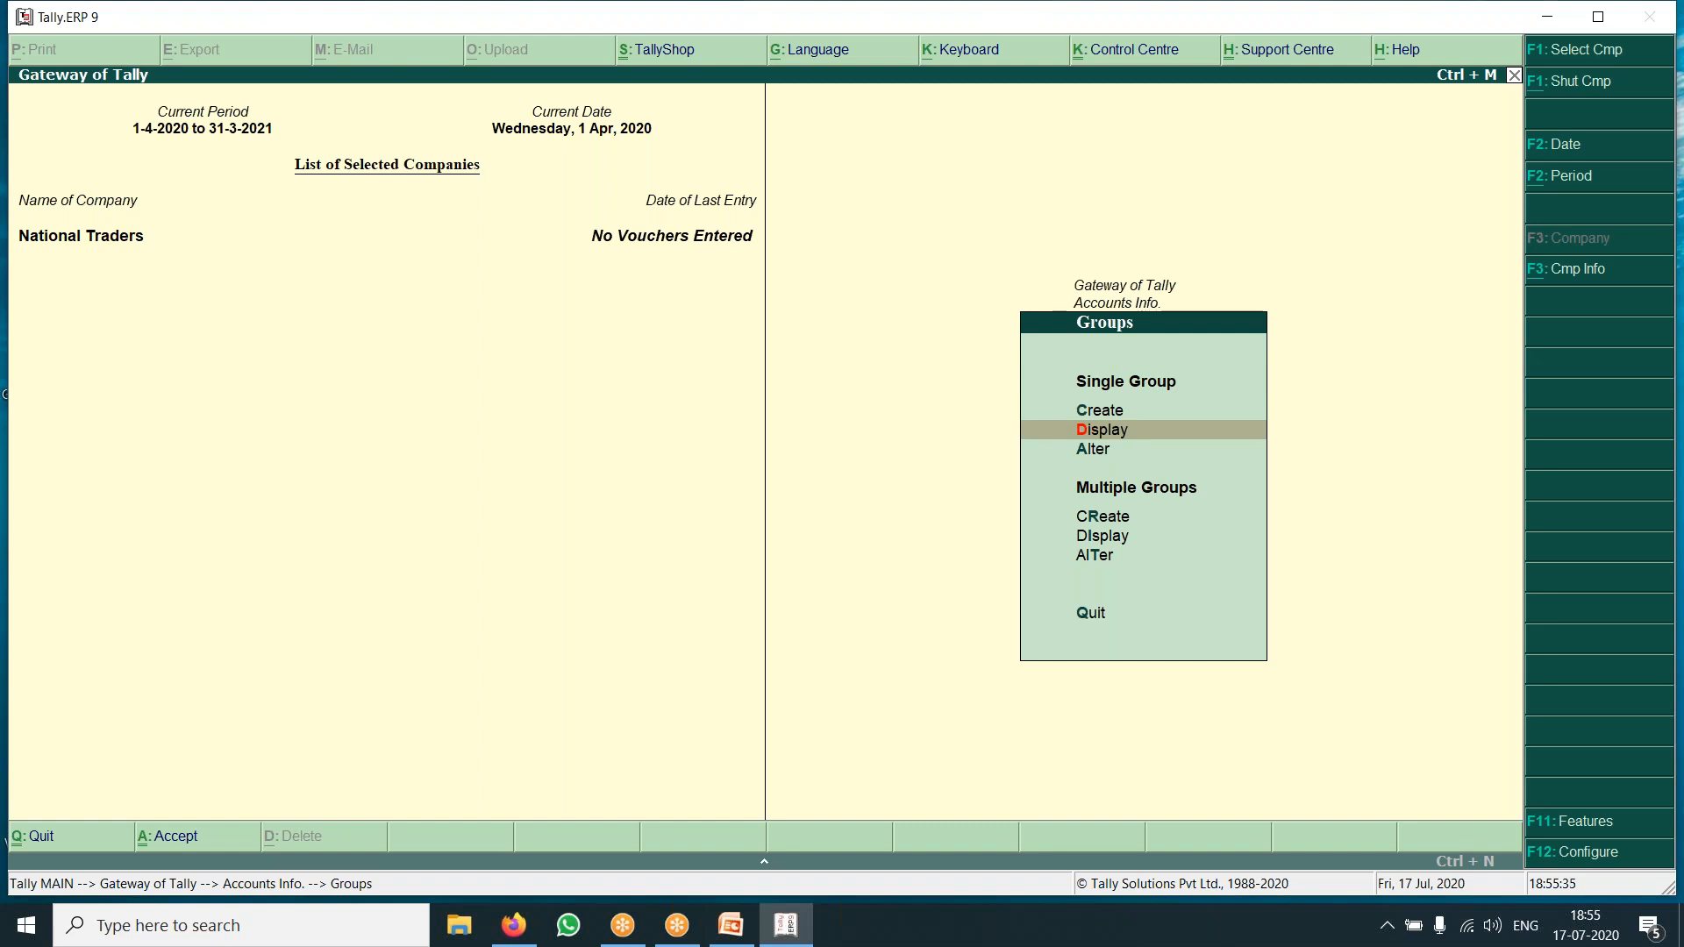
pyautogui.press('Down')
pyautogui.press('Up')
pyautogui.press('Return')
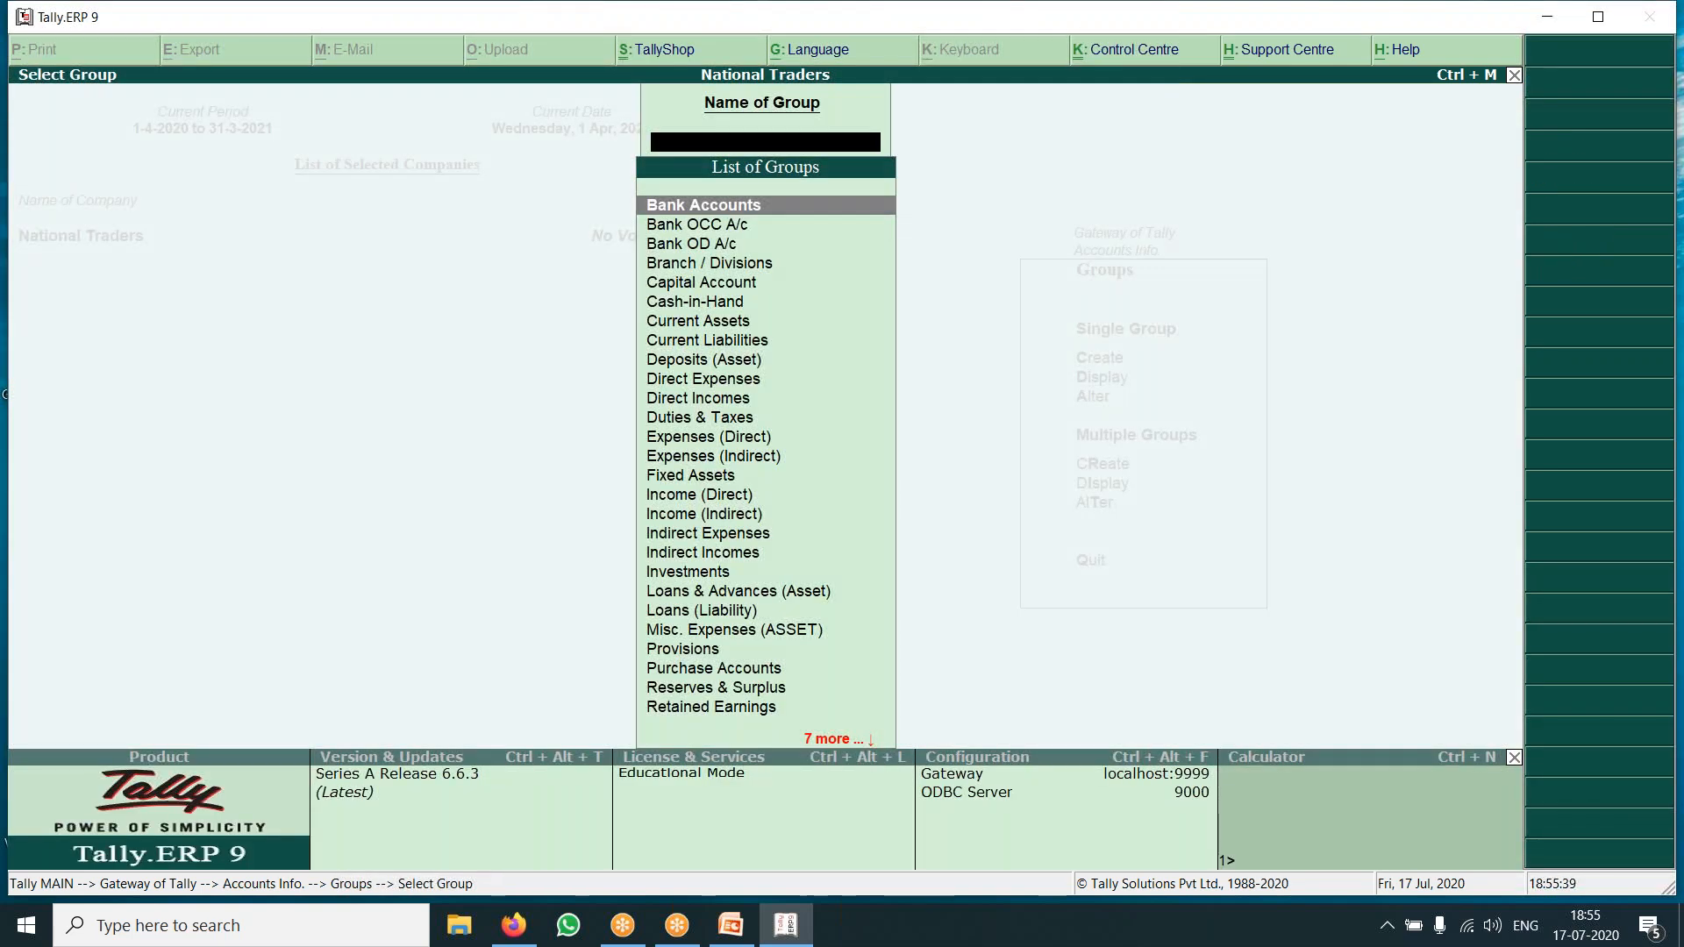
# Browse the list of account groups from Bank Accounts down to Secured Loans and back to the first entry.
pyautogui.press('Down')
pyautogui.press('Down')
pyautogui.press('Down')
pyautogui.press('Down')
pyautogui.press('Down')
pyautogui.press('Down')
pyautogui.press('Down')
pyautogui.press('Down')
pyautogui.press('Down')
pyautogui.press('Down')
pyautogui.press('Down')
pyautogui.press('Down')
pyautogui.press('Down')
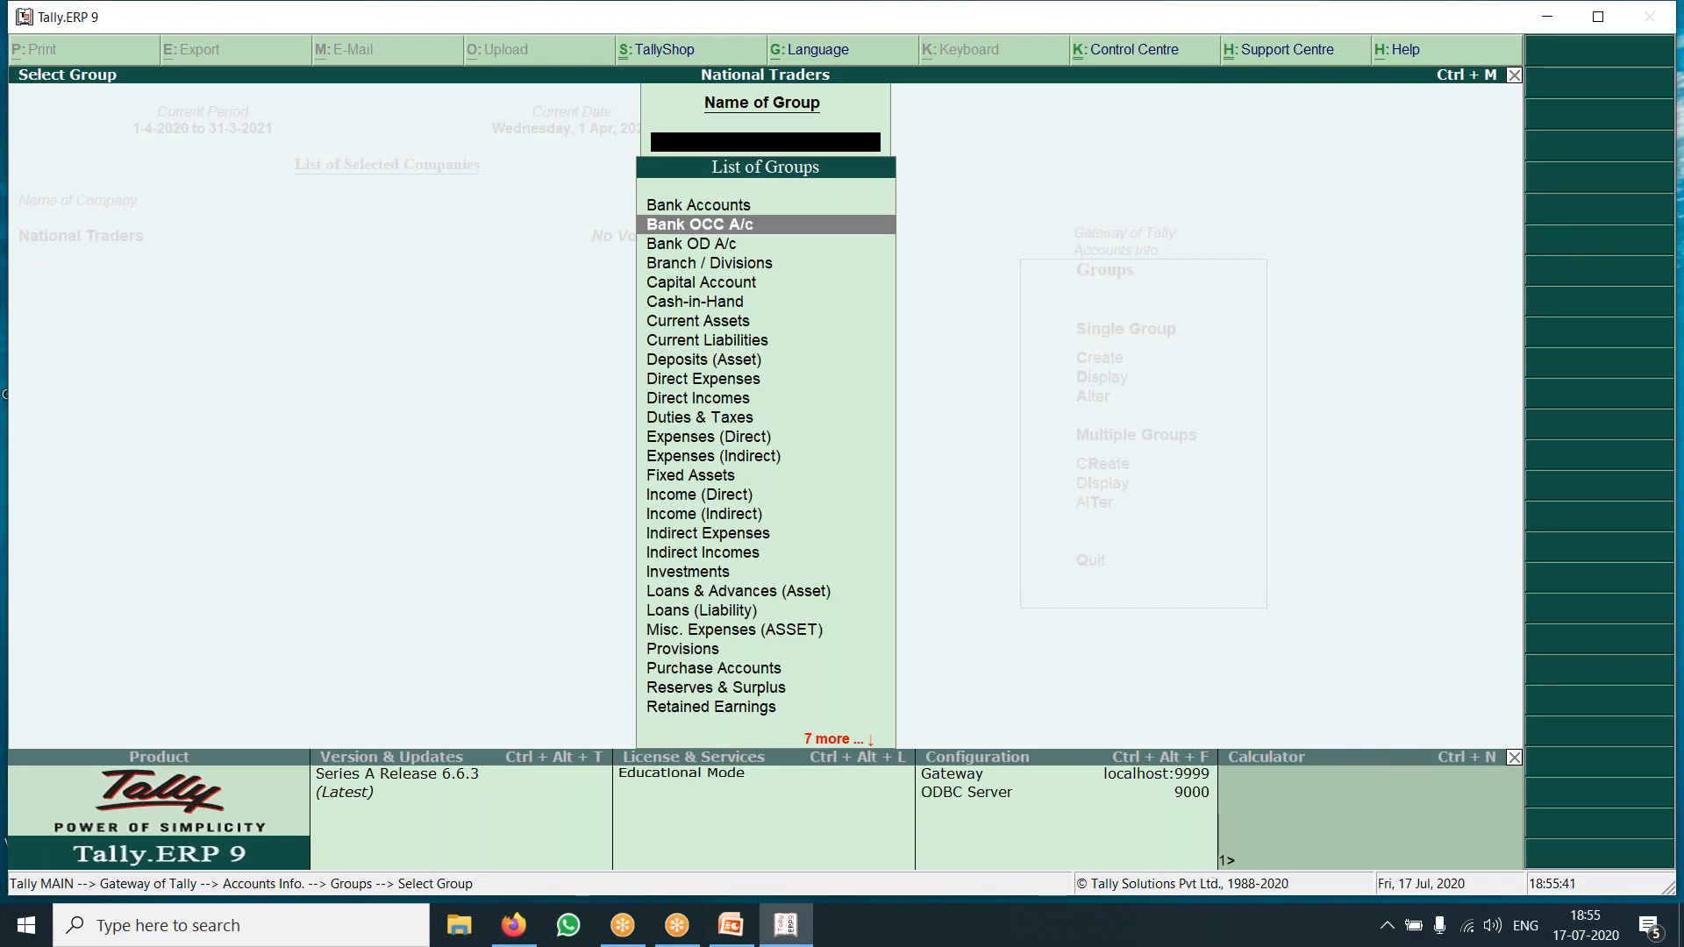
pyautogui.press('Down')
pyautogui.press('Down')
pyautogui.press('Down')
pyautogui.press('Down')
pyautogui.press('Down')
pyautogui.press('Down')
pyautogui.press('Down')
pyautogui.press('Down')
pyautogui.press('Down')
pyautogui.press('Down')
pyautogui.press('Down')
pyautogui.press('Down')
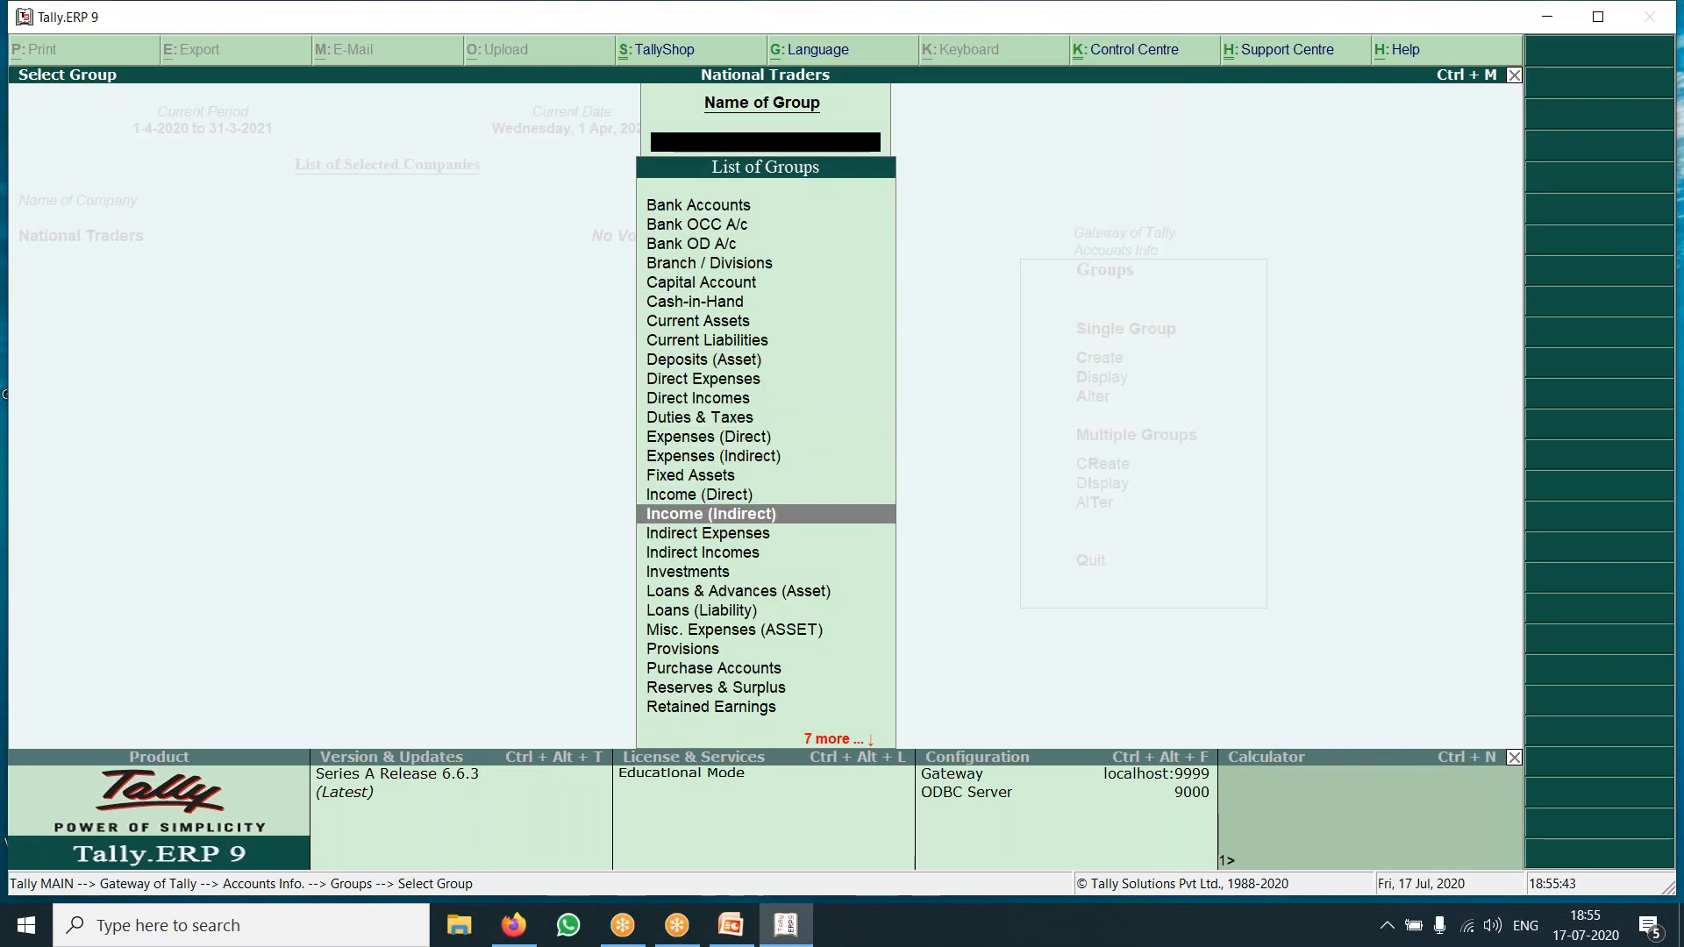
pyautogui.press('Down')
pyautogui.press('Down')
pyautogui.press('Down')
pyautogui.press('Down')
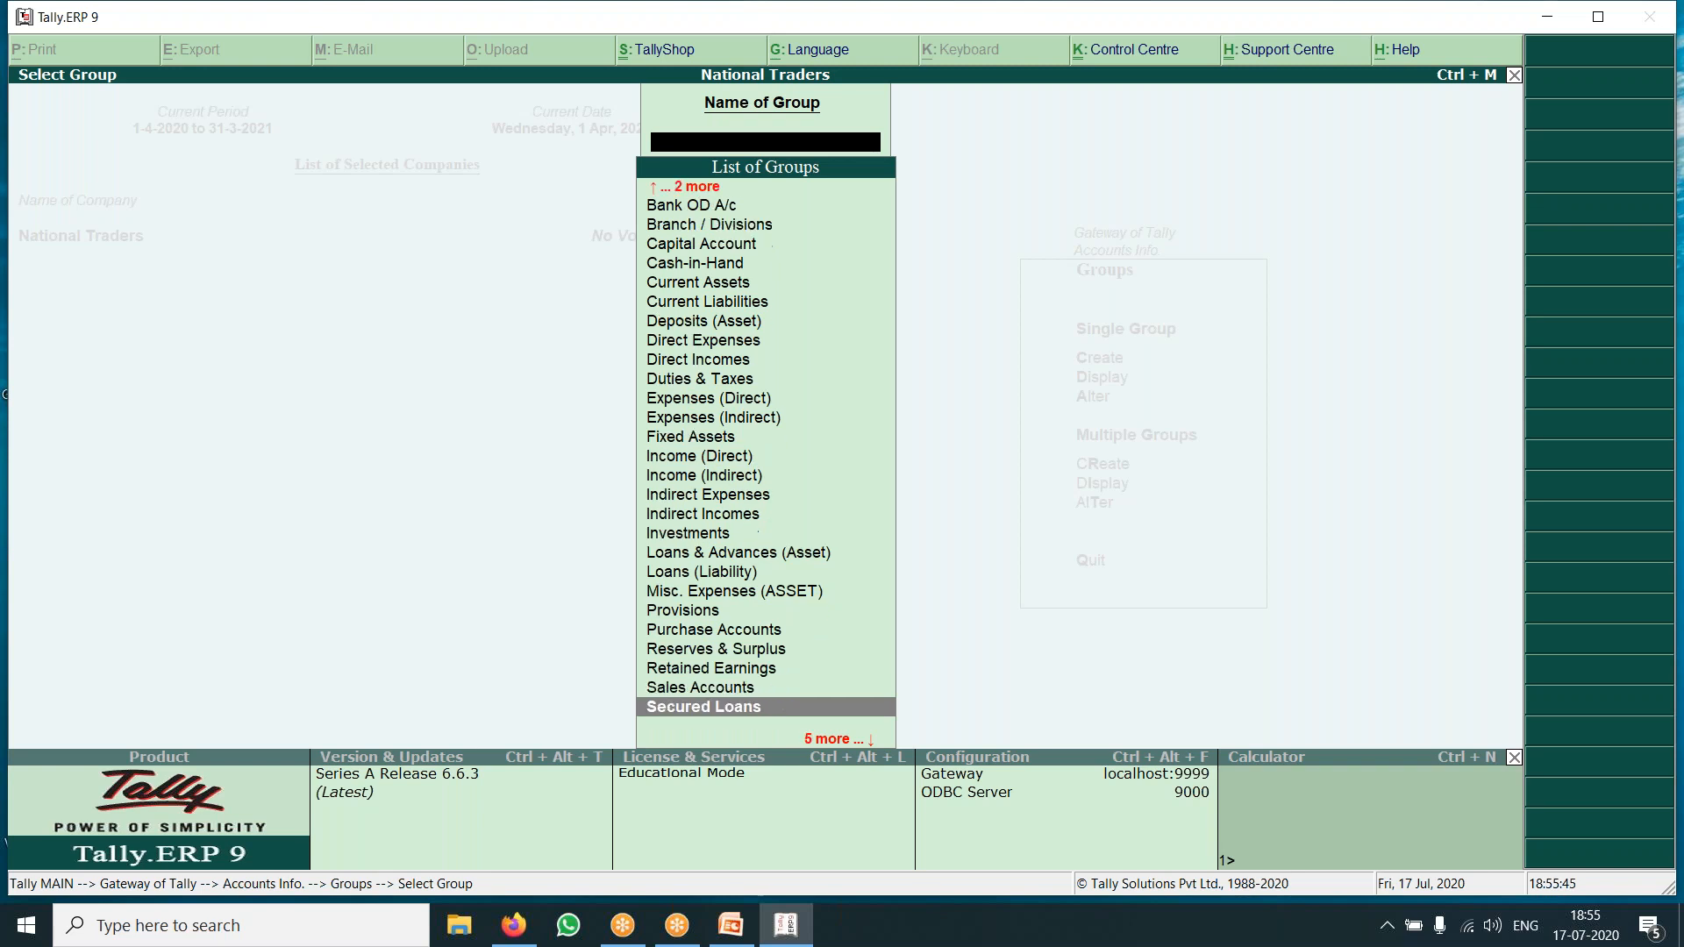
pyautogui.press('Up')
pyautogui.press('Up')
pyautogui.press('Up')
pyautogui.press('Up')
pyautogui.press('Up')
pyautogui.press('Up')
pyautogui.press('Up')
pyautogui.press('Up')
pyautogui.press('Up')
pyautogui.press('Up')
pyautogui.press('Up')
pyautogui.press('Up')
pyautogui.press('Up')
pyautogui.press('Up')
pyautogui.press('Up')
pyautogui.press('Up')
pyautogui.press('Up')
pyautogui.press('Up')
pyautogui.press('Up')
pyautogui.press('Up')
pyautogui.press('Up')
pyautogui.press('Up')
pyautogui.press('Up')
pyautogui.press('Up')
pyautogui.press('Up')
pyautogui.press('Up')
pyautogui.press('Up')
pyautogui.press('Up')
pyautogui.press('Up')
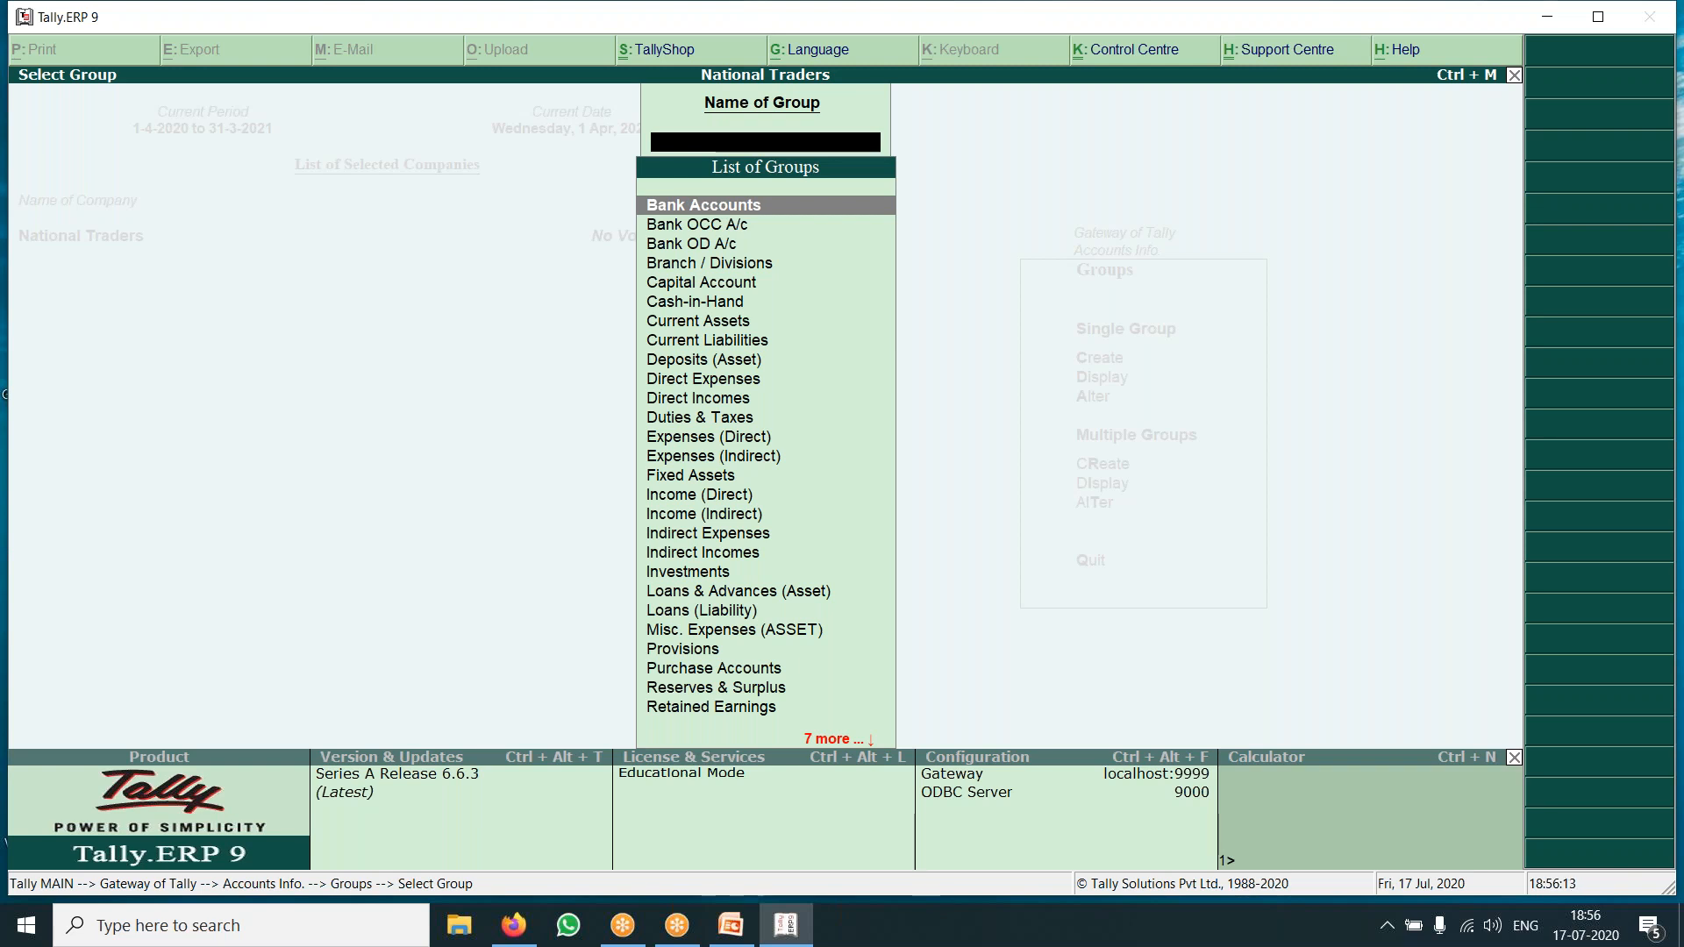
# Go through the full list of account groups from Bank Accounts to Unsecured Loans and return to the first entry.
pyautogui.press('Down')
pyautogui.press('Down')
pyautogui.press('Down')
pyautogui.press('Down')
pyautogui.press('Down')
pyautogui.press('Down')
pyautogui.press('Down')
pyautogui.press('Down')
pyautogui.press('Down')
pyautogui.press('Down')
pyautogui.press('Down')
pyautogui.press('Down')
pyautogui.press('Down')
pyautogui.press('Down')
pyautogui.press('Down')
pyautogui.press('Down')
pyautogui.press('Down')
pyautogui.press('Down')
pyautogui.press('Down')
pyautogui.press('Down')
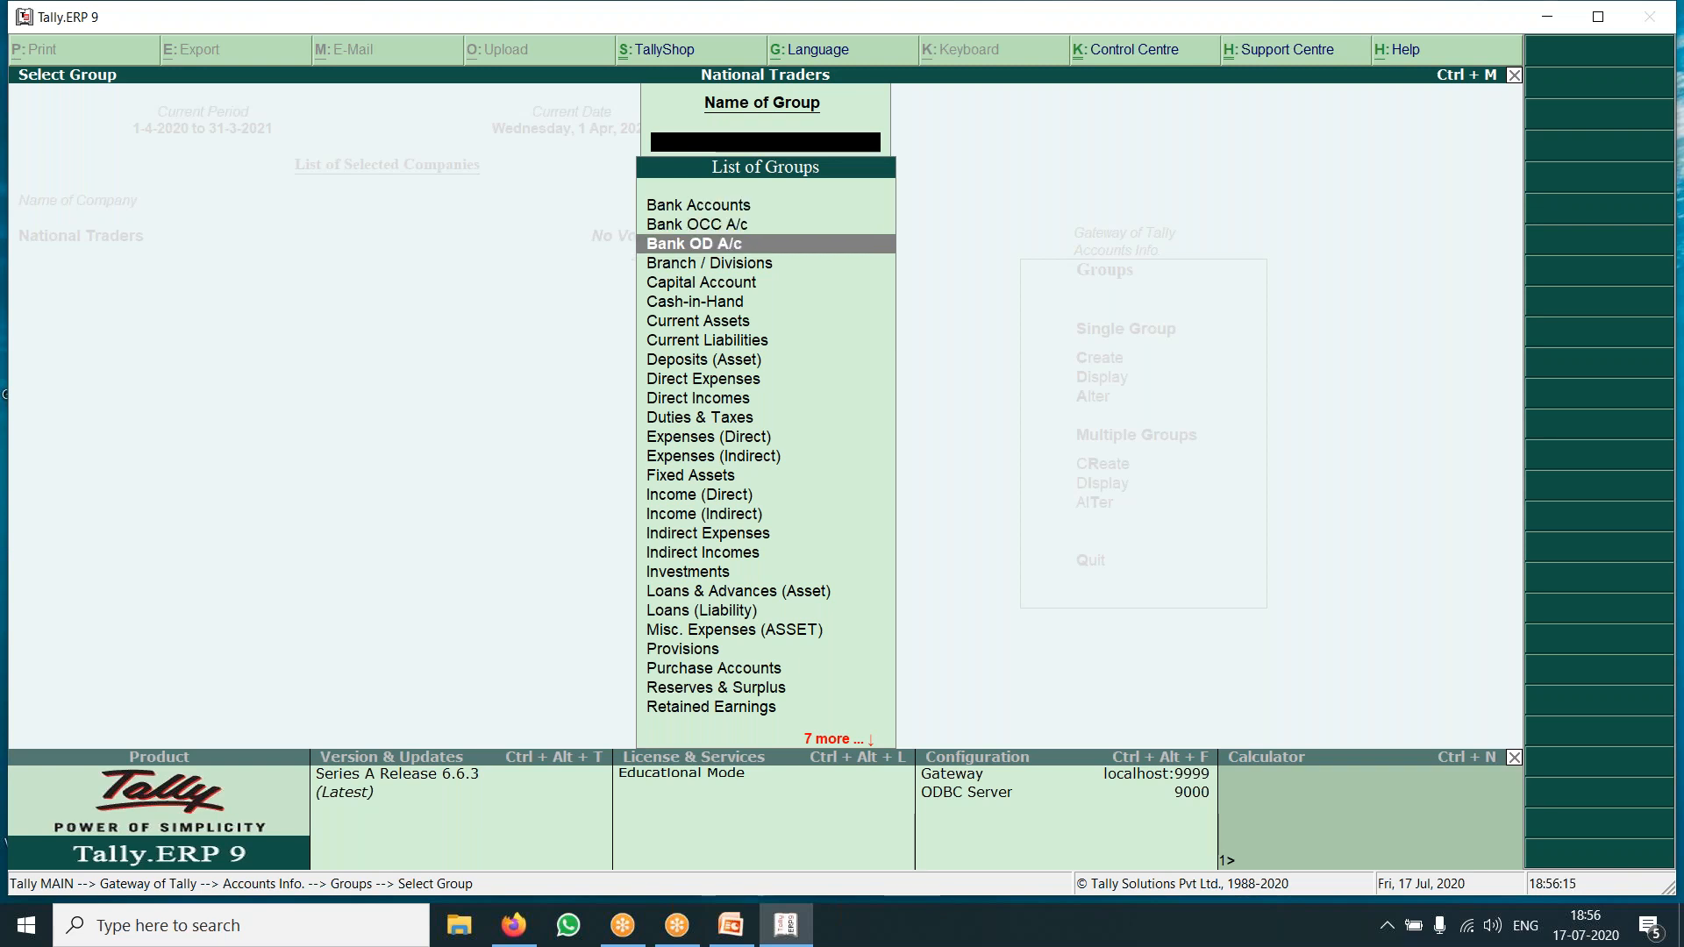
pyautogui.press('Down')
pyautogui.press('Down')
pyautogui.press('Down')
pyautogui.press('Down')
pyautogui.press('Down')
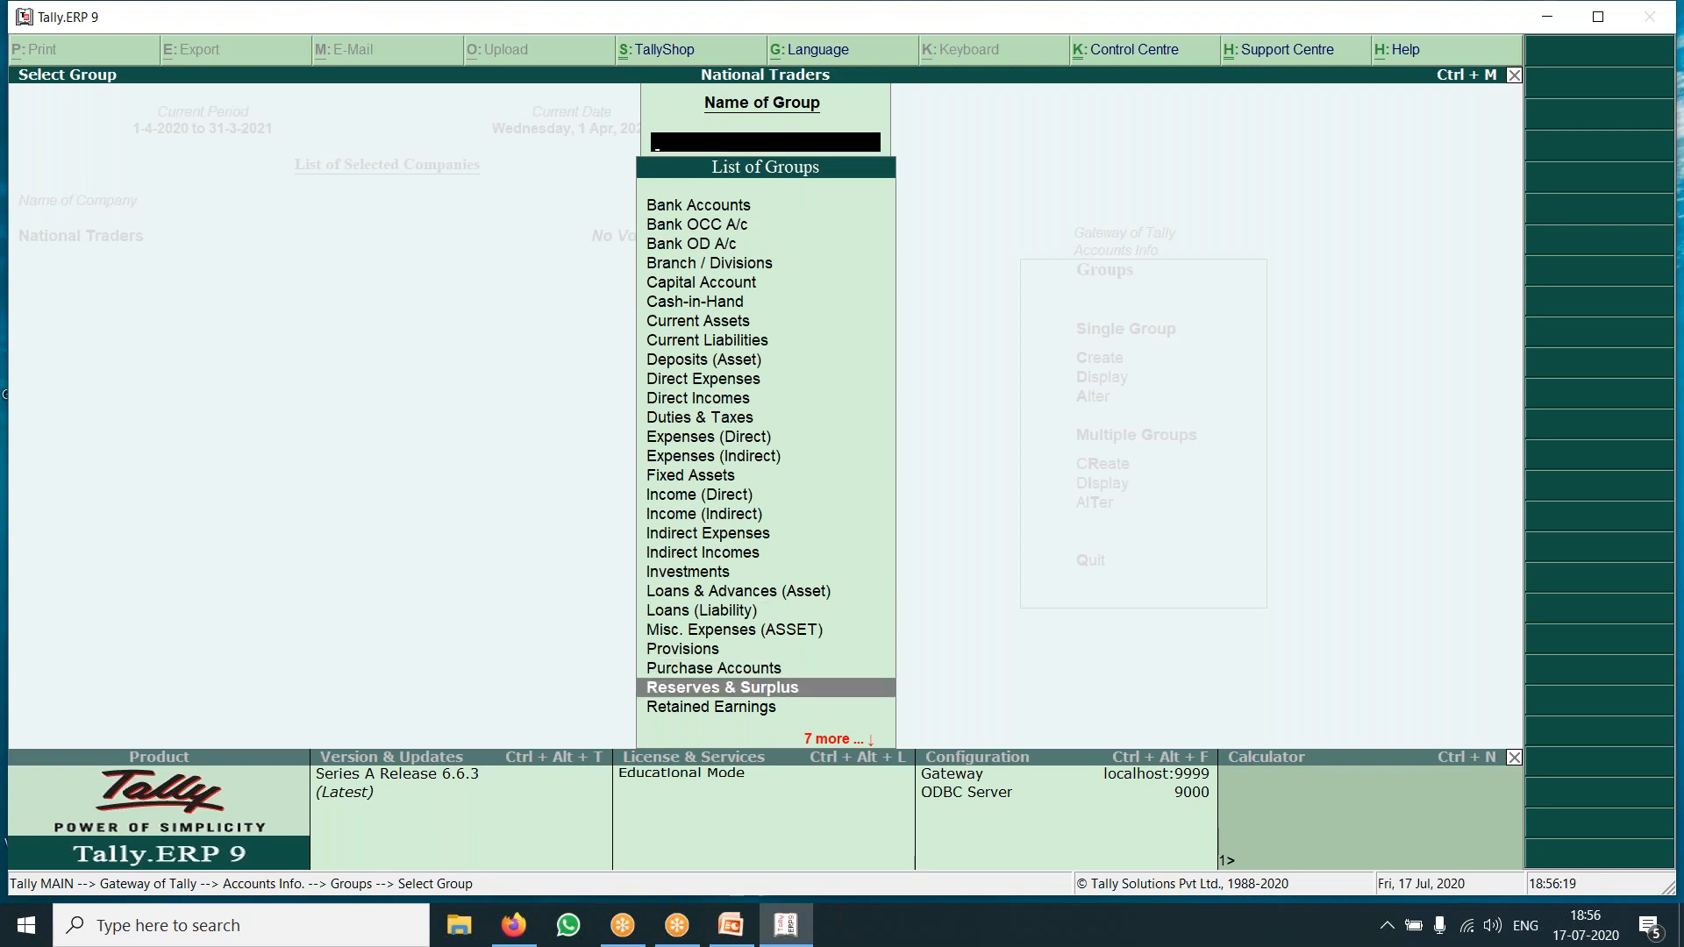
pyautogui.press('Down')
pyautogui.press('Down')
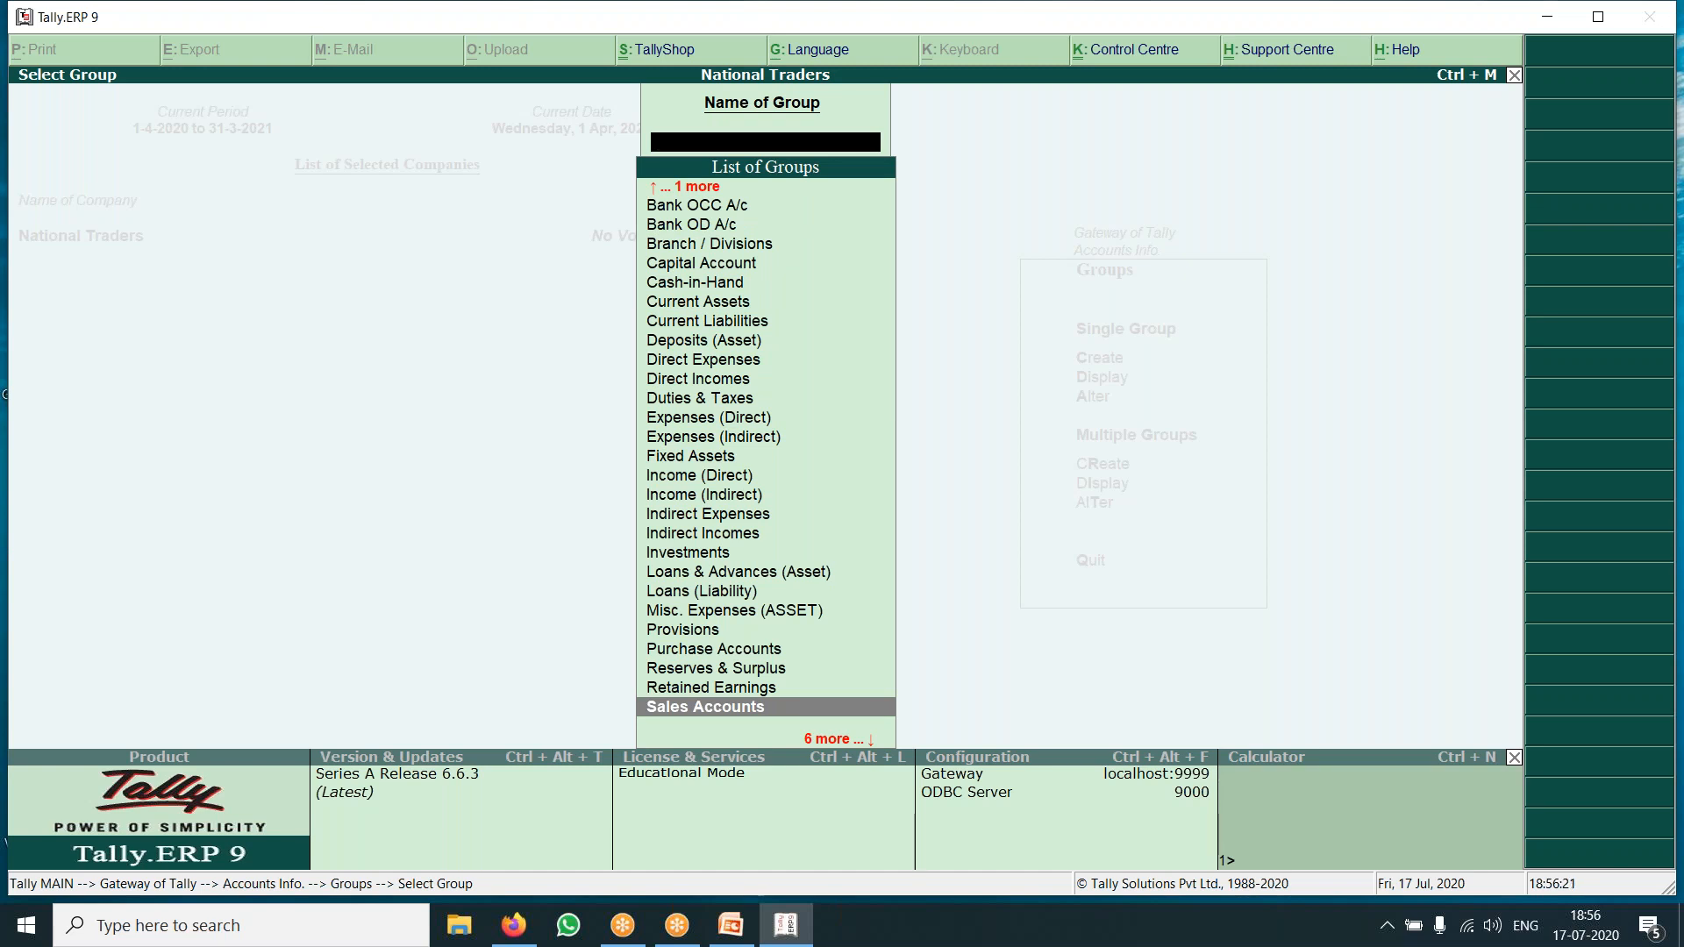
pyautogui.press('Down')
pyautogui.press('Down')
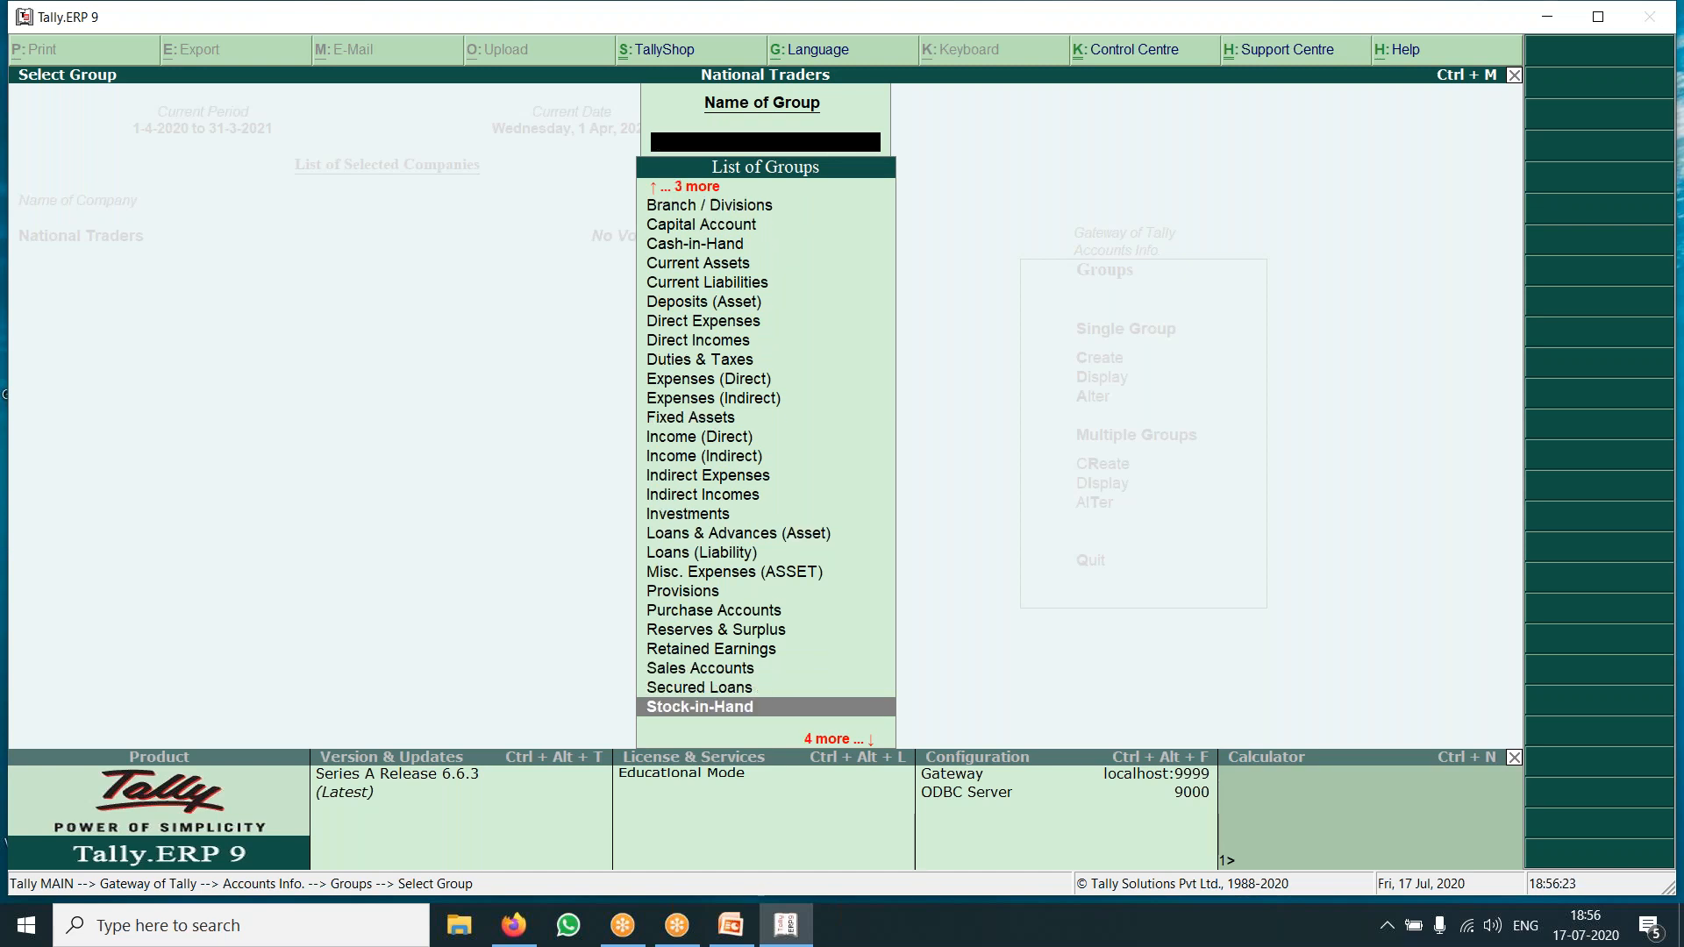
pyautogui.press('Down')
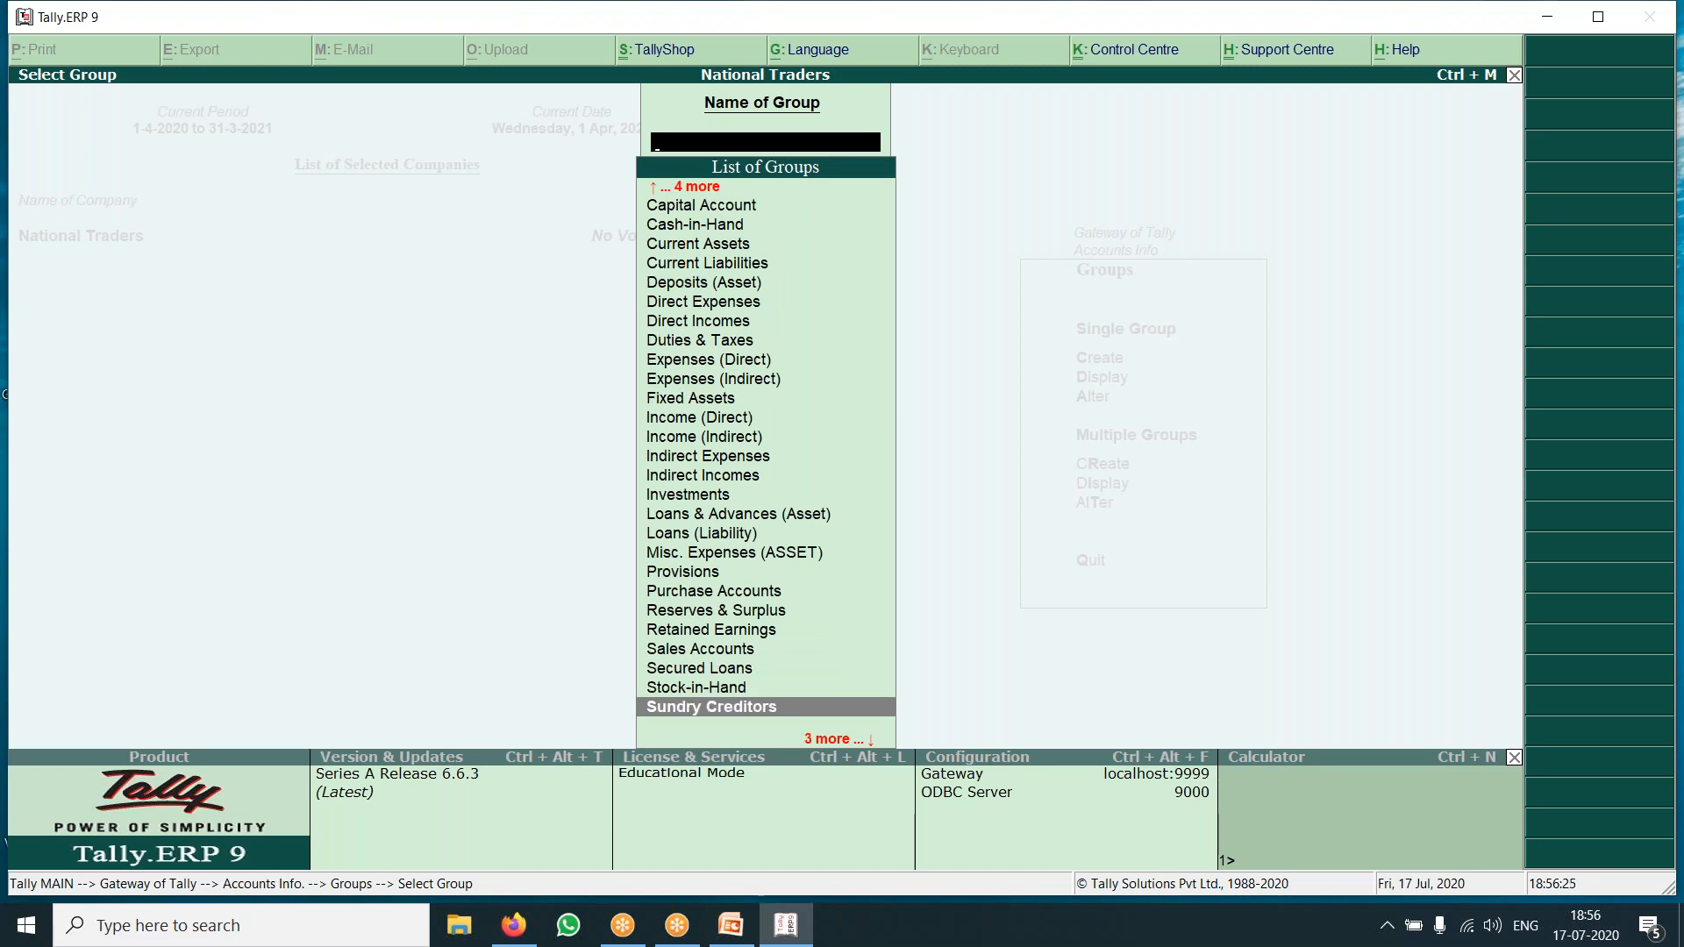
pyautogui.press('Down')
pyautogui.press('Down')
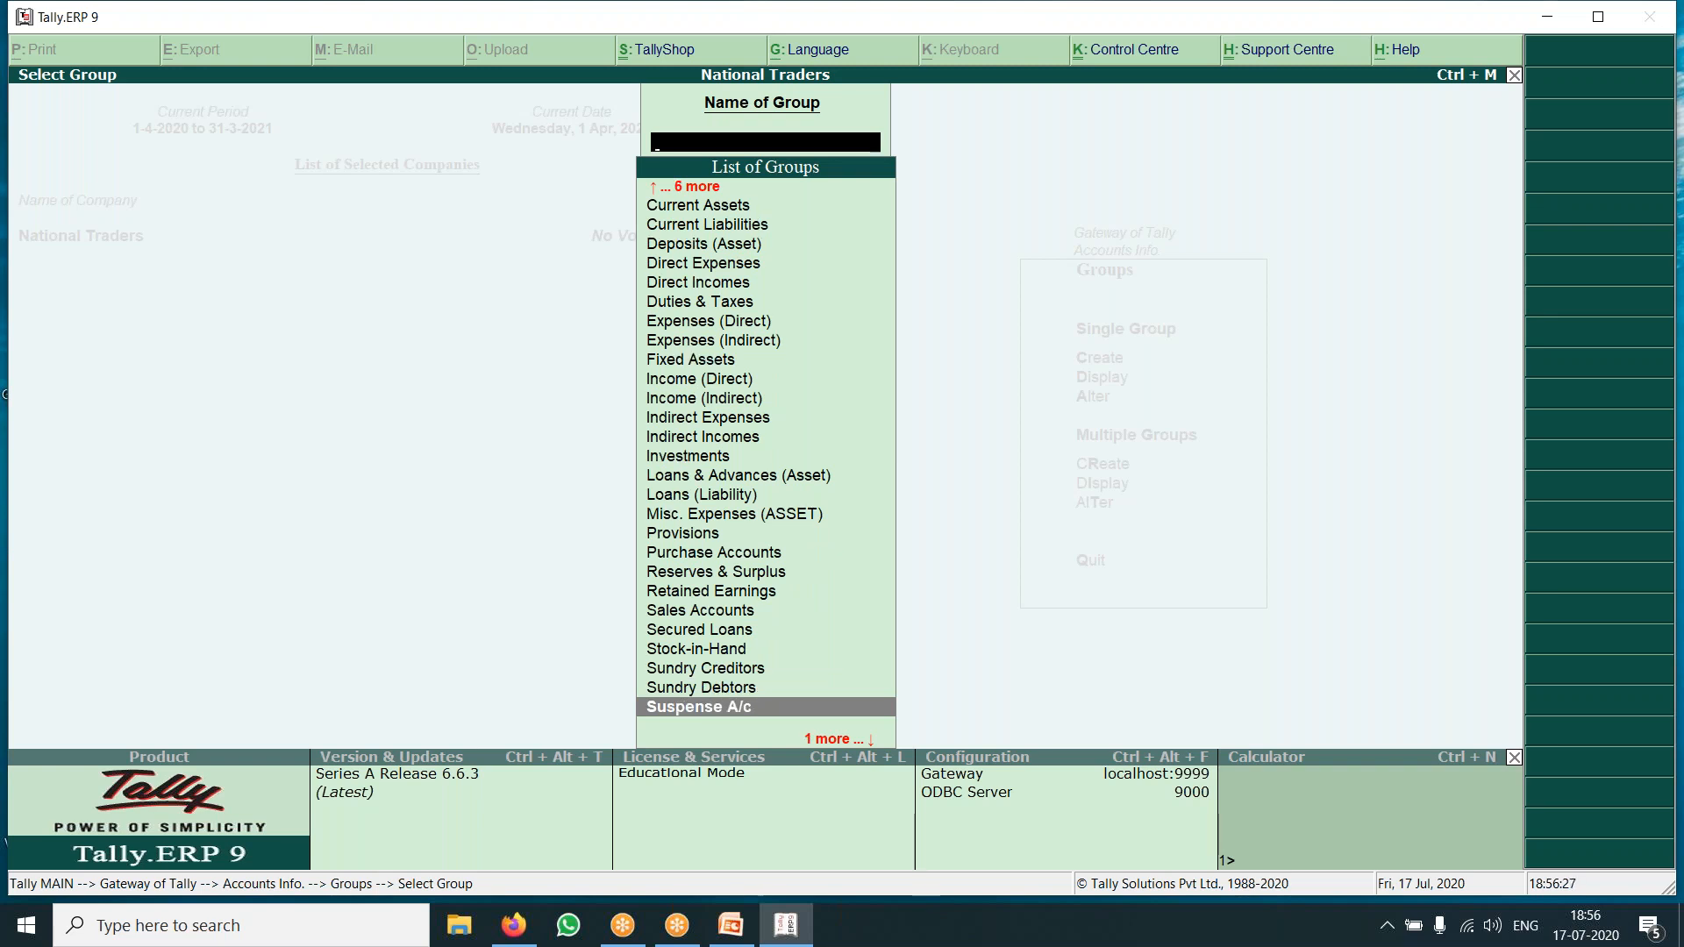
pyautogui.press('Down')
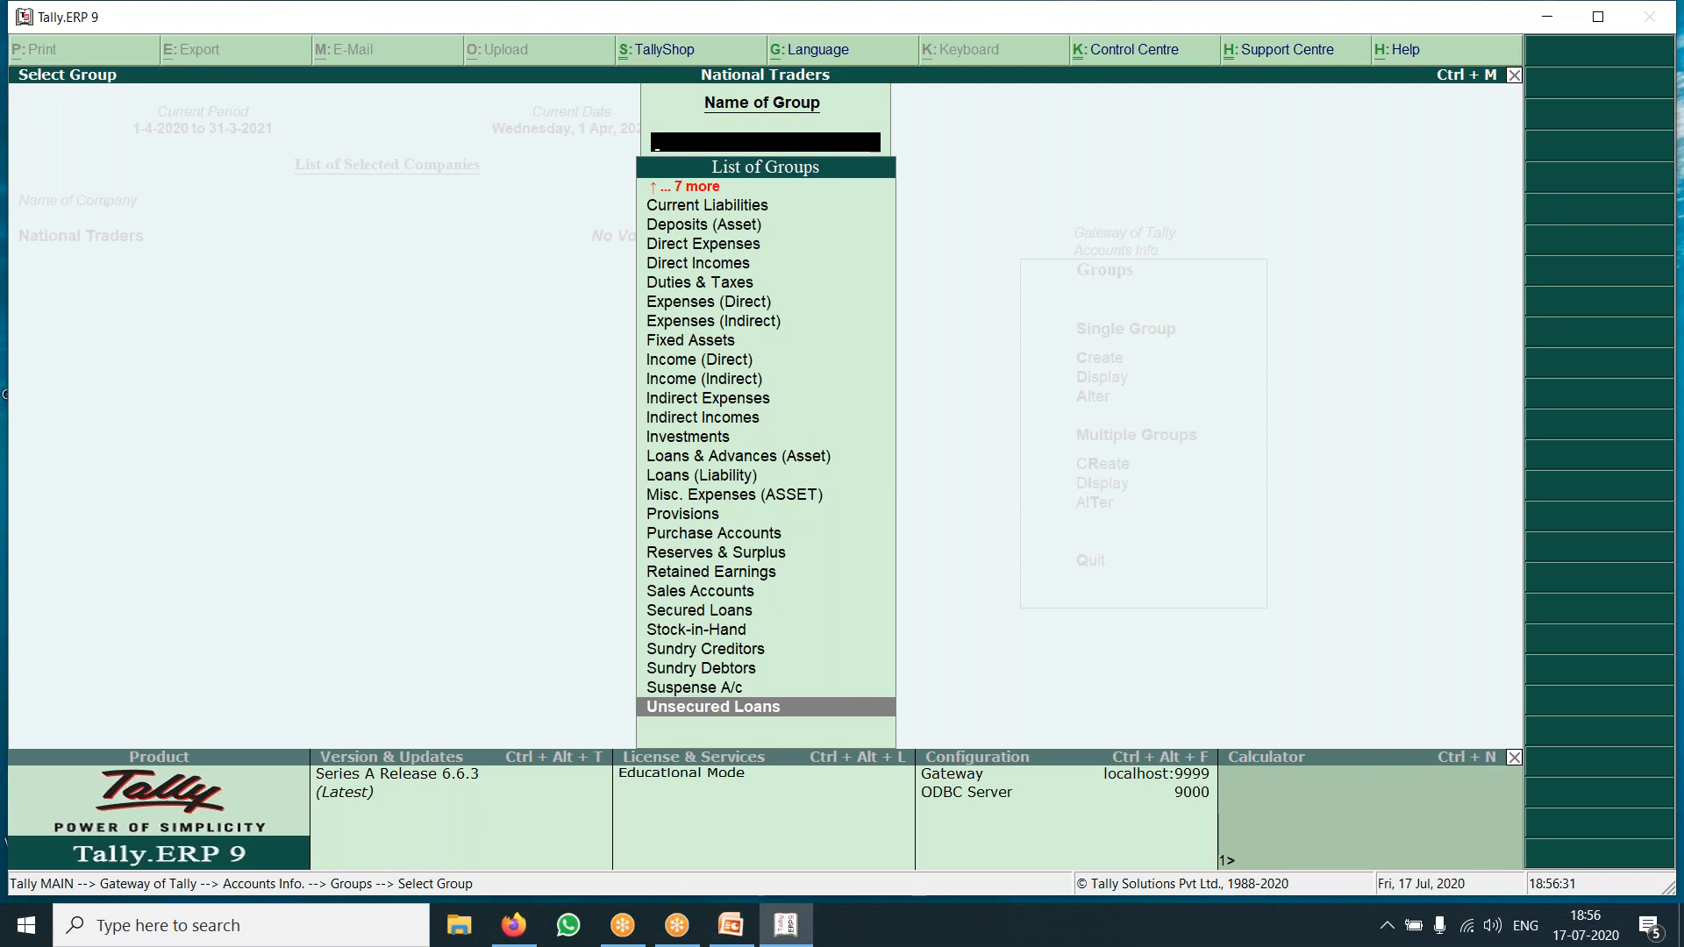
pyautogui.press('Down')
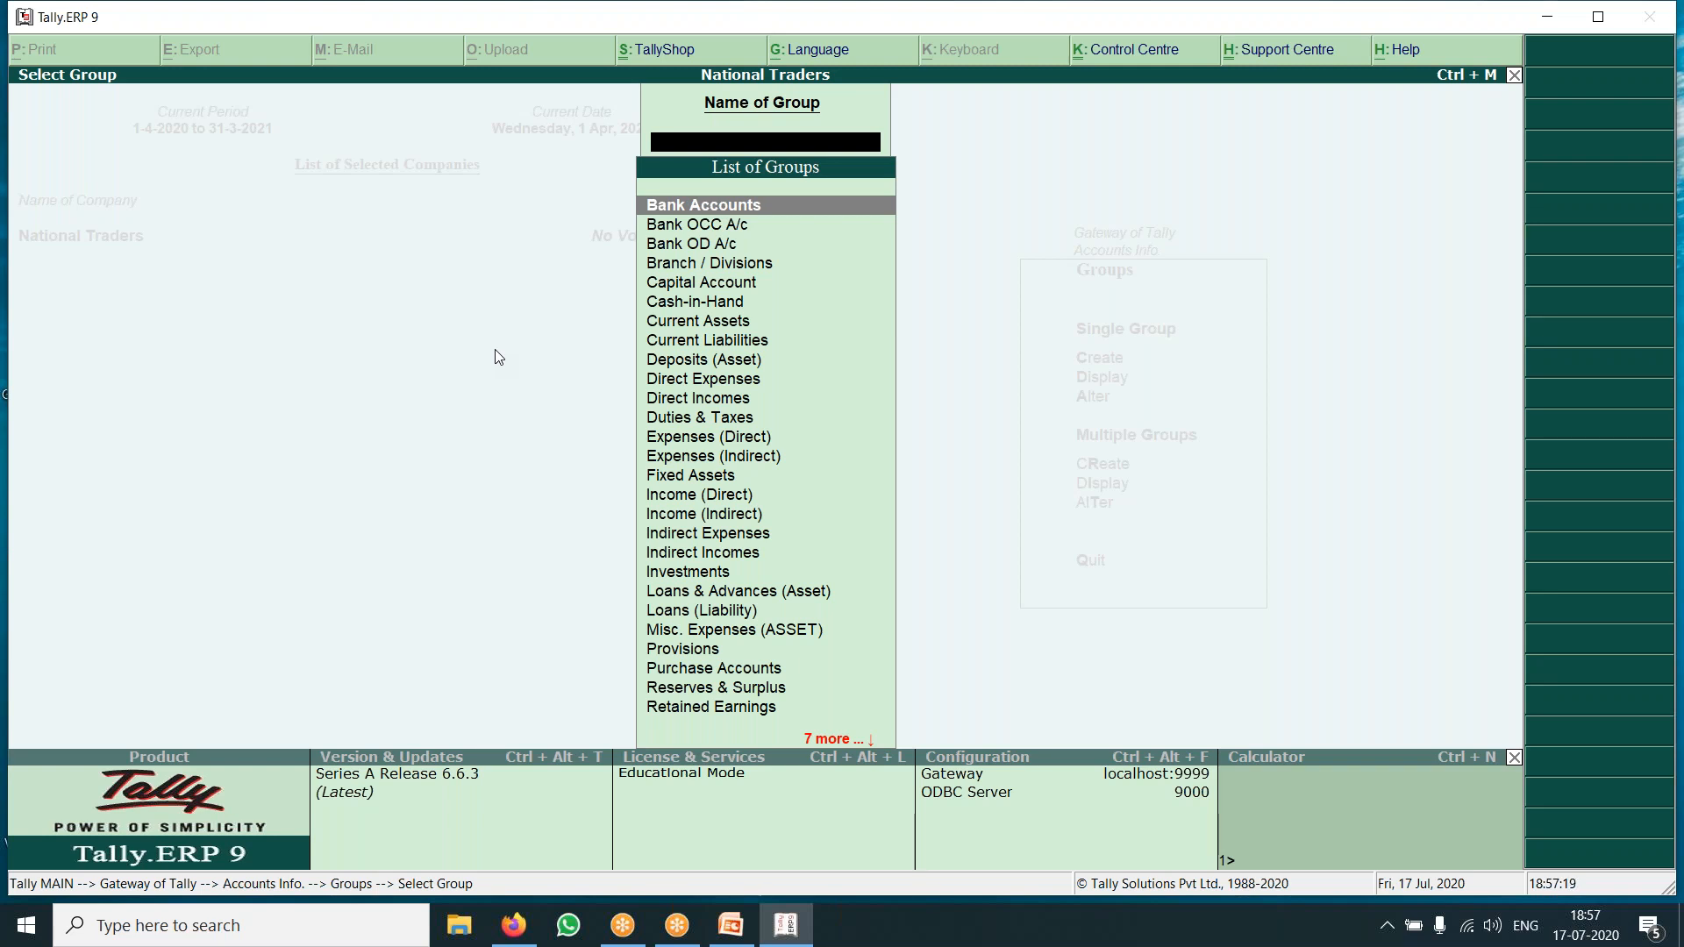
# Review the groups from Bank Accounts to Current Liabilities once more and leave the group list.
pyautogui.press('Down')
pyautogui.press('Down')
pyautogui.press('Down')
pyautogui.press('Down')
pyautogui.press('Down')
pyautogui.press('Down')
pyautogui.press('Down')
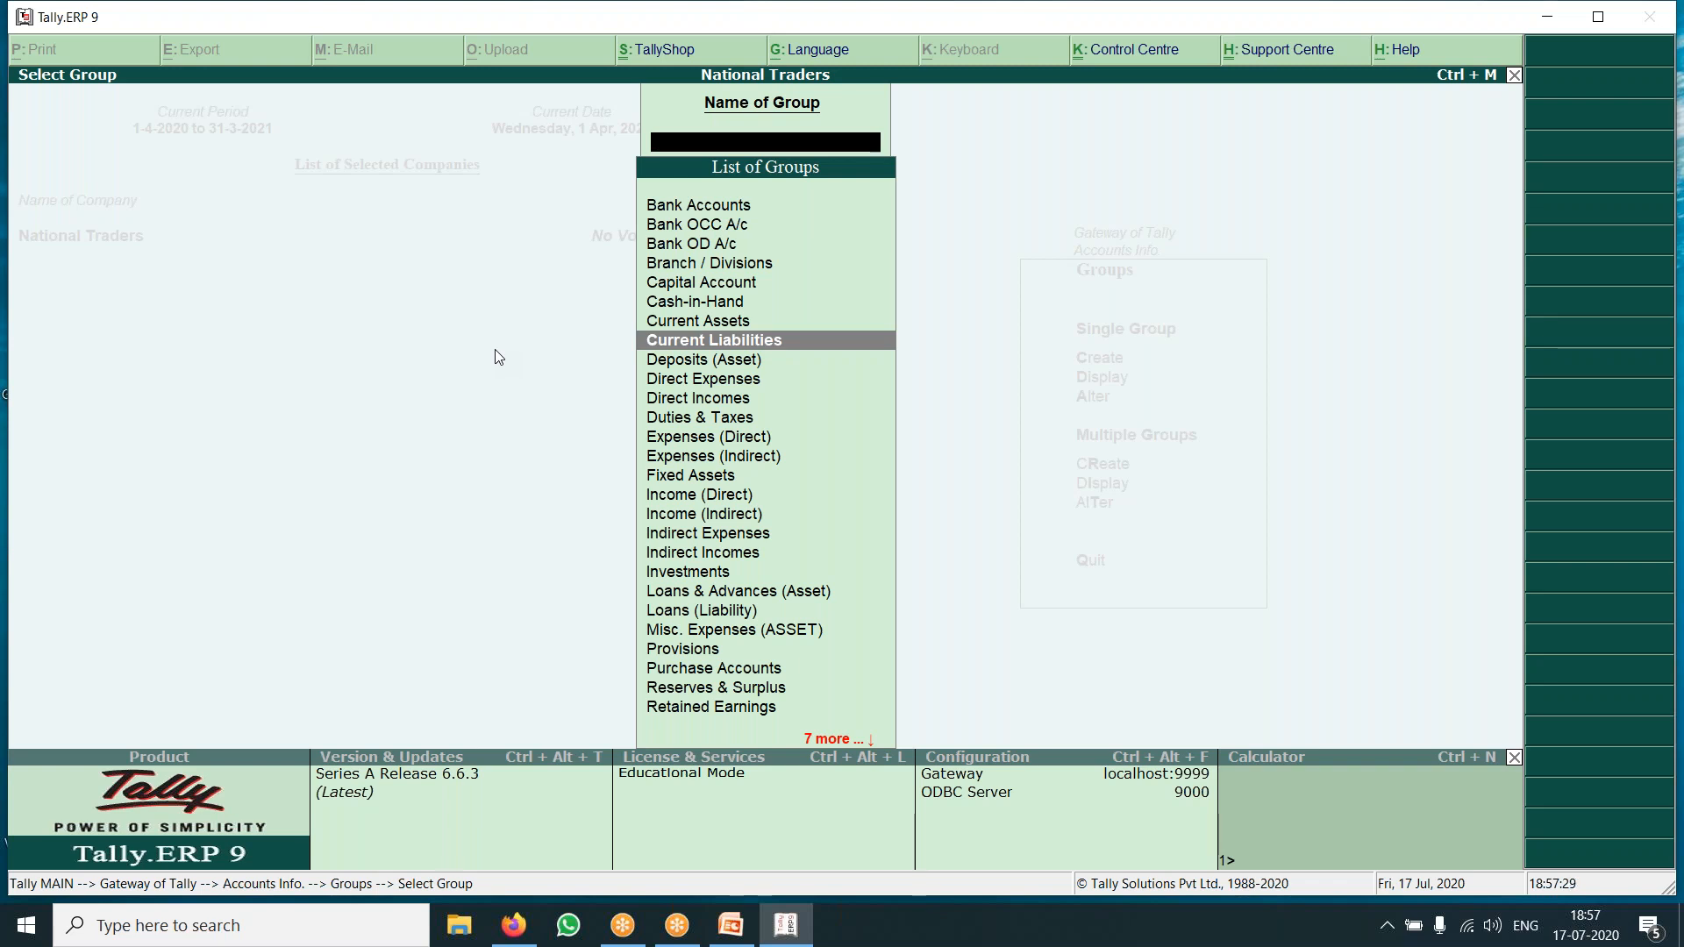
pyautogui.press('Escape')
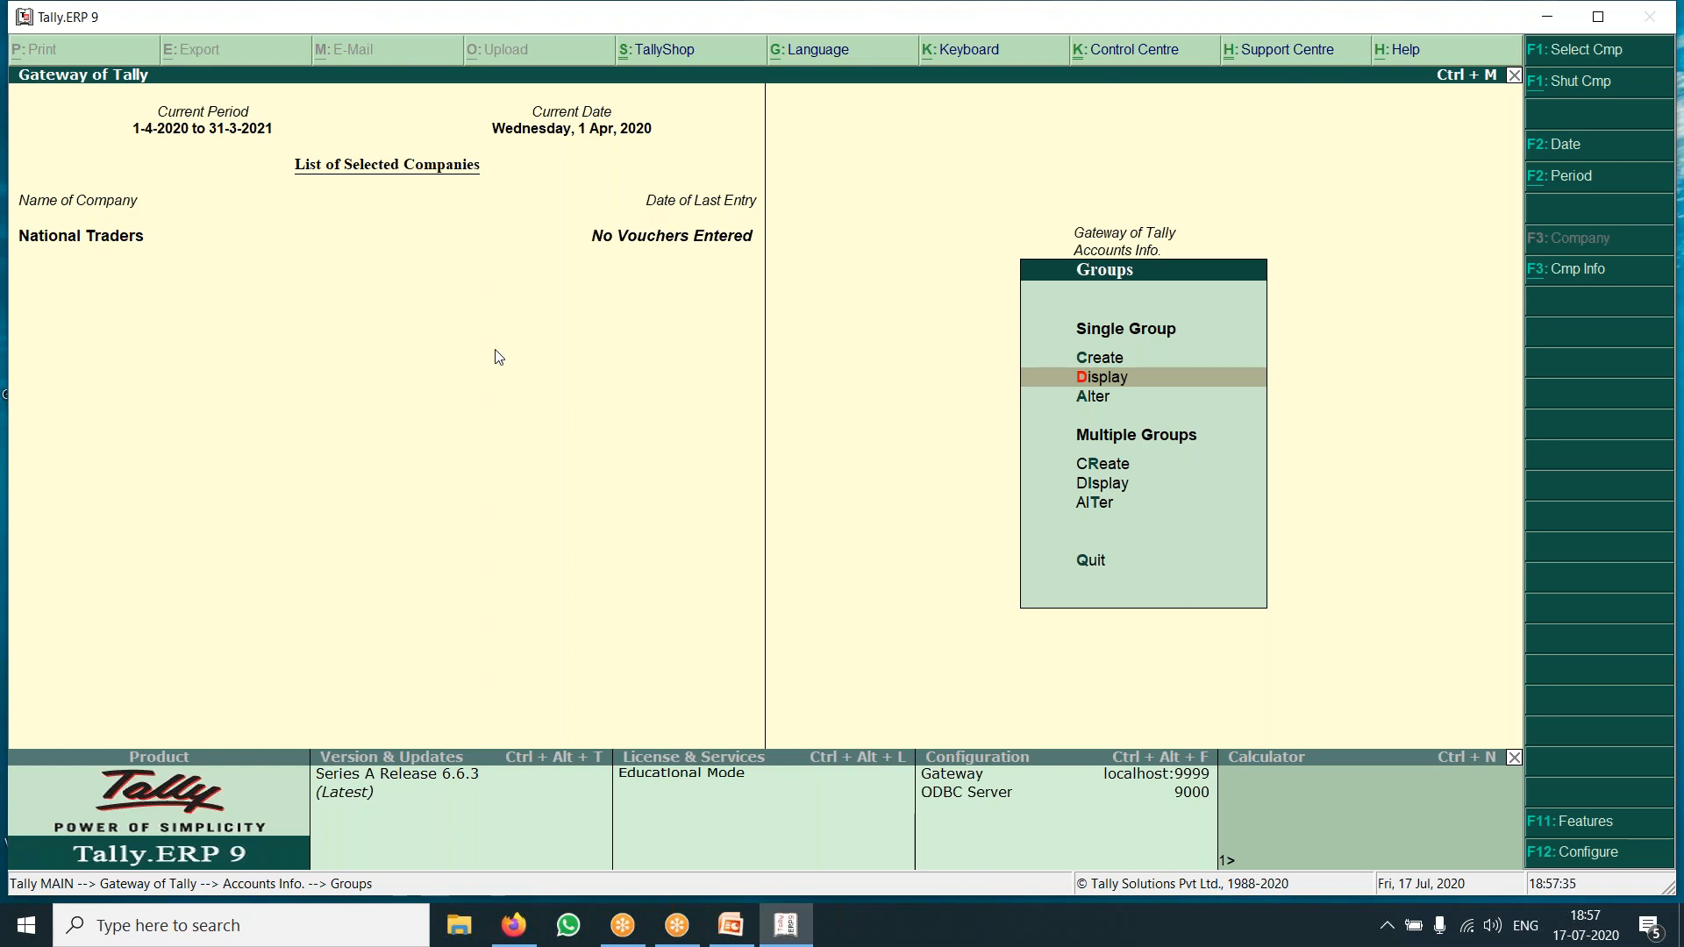
# Leave the group options, view the list of existing ledgers available for single-ledger display and close that list.
pyautogui.press('Escape')
pyautogui.press('Down')
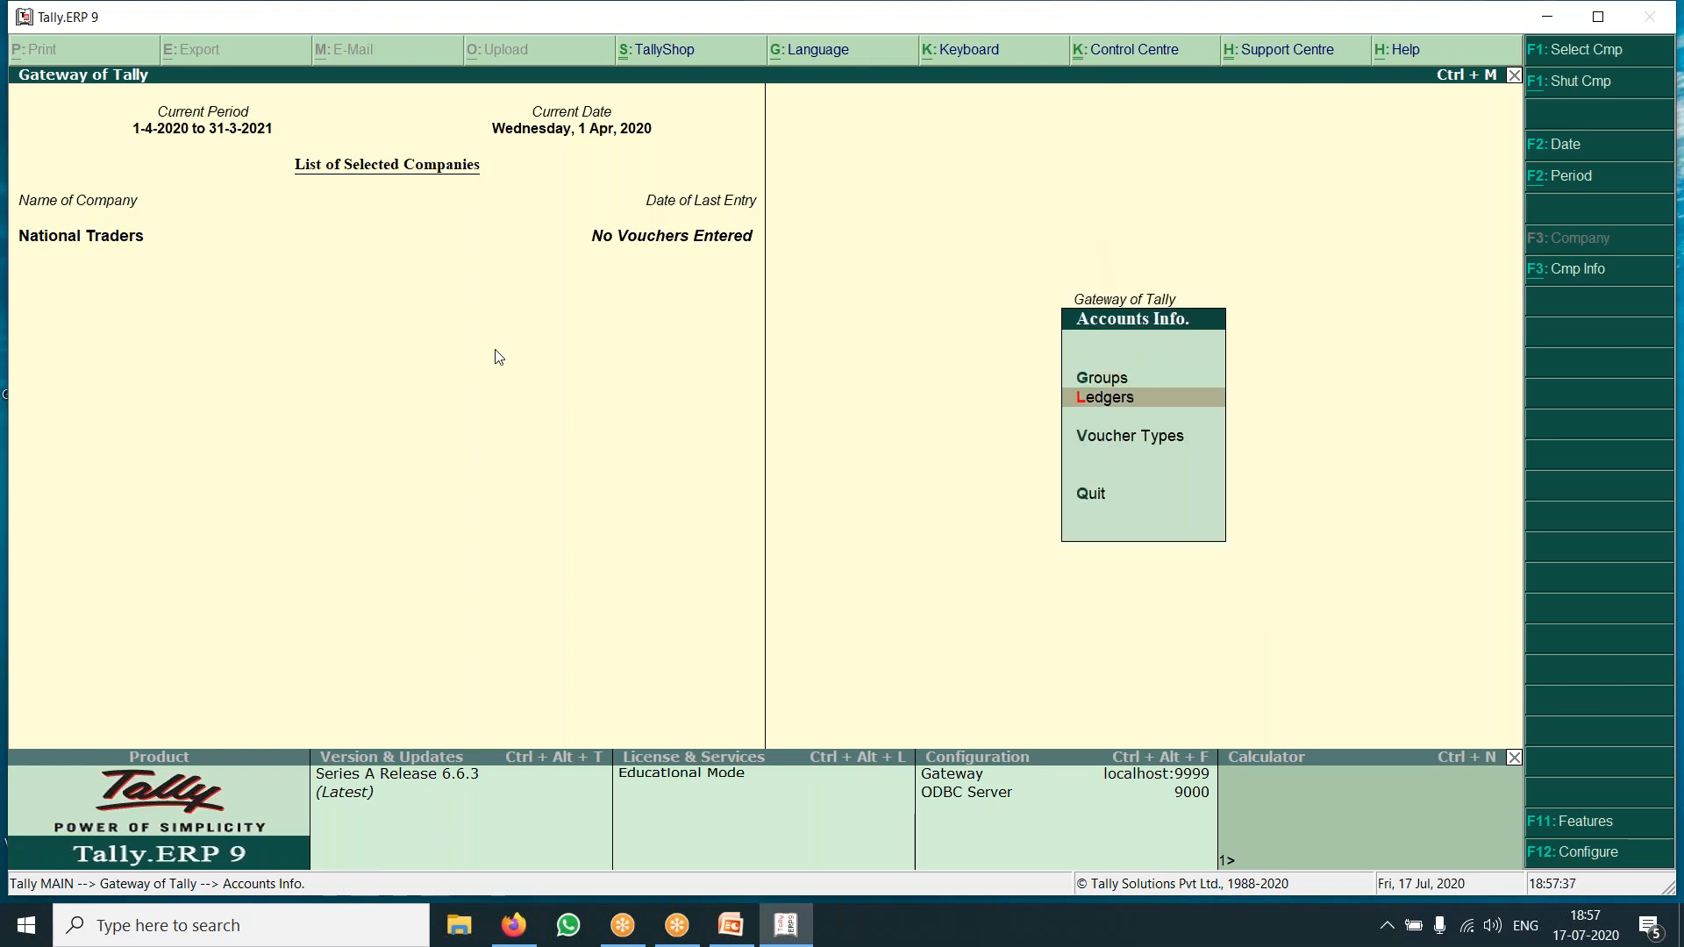
pyautogui.press('Return')
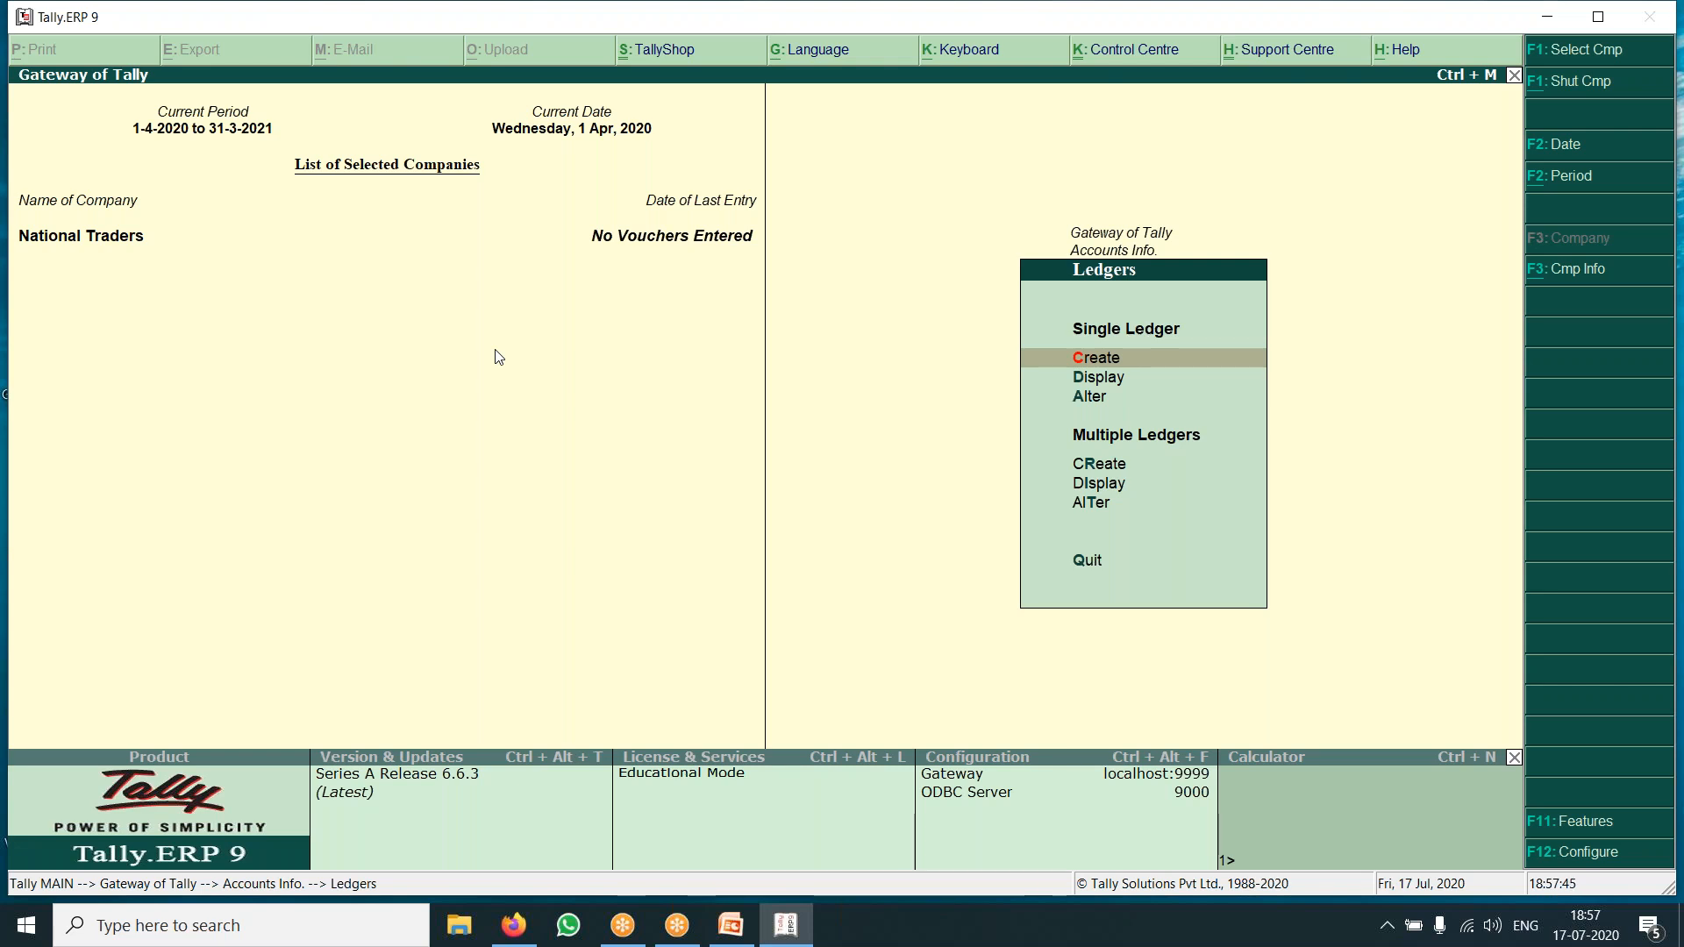
pyautogui.press('Down')
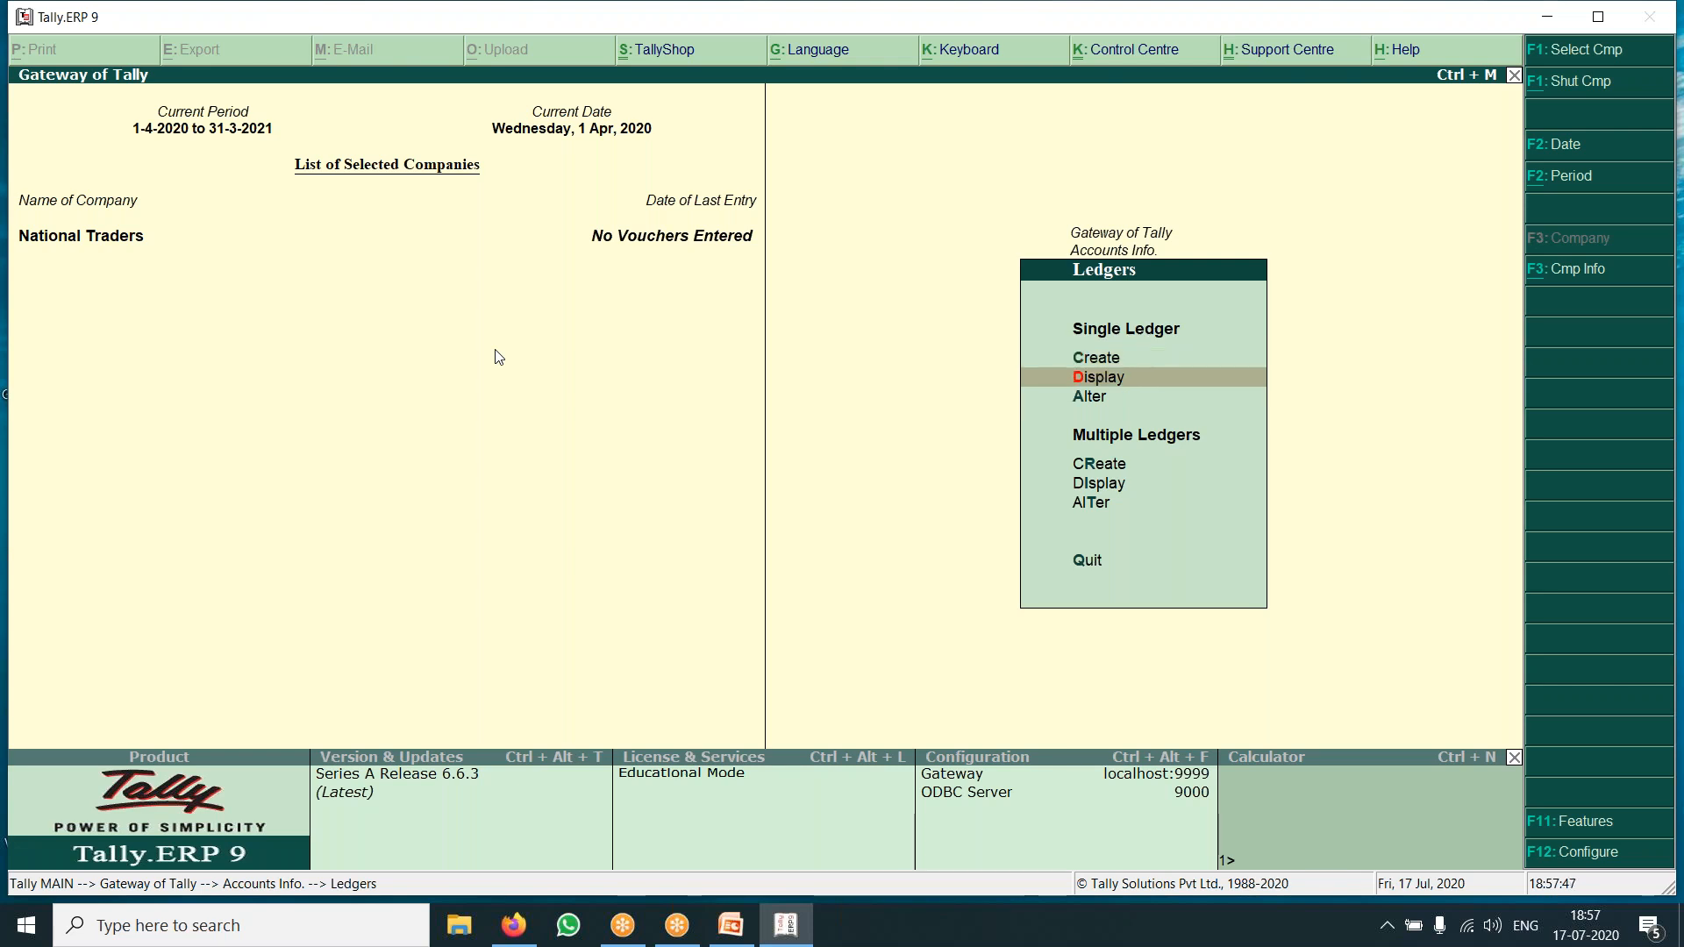
pyautogui.press('Up')
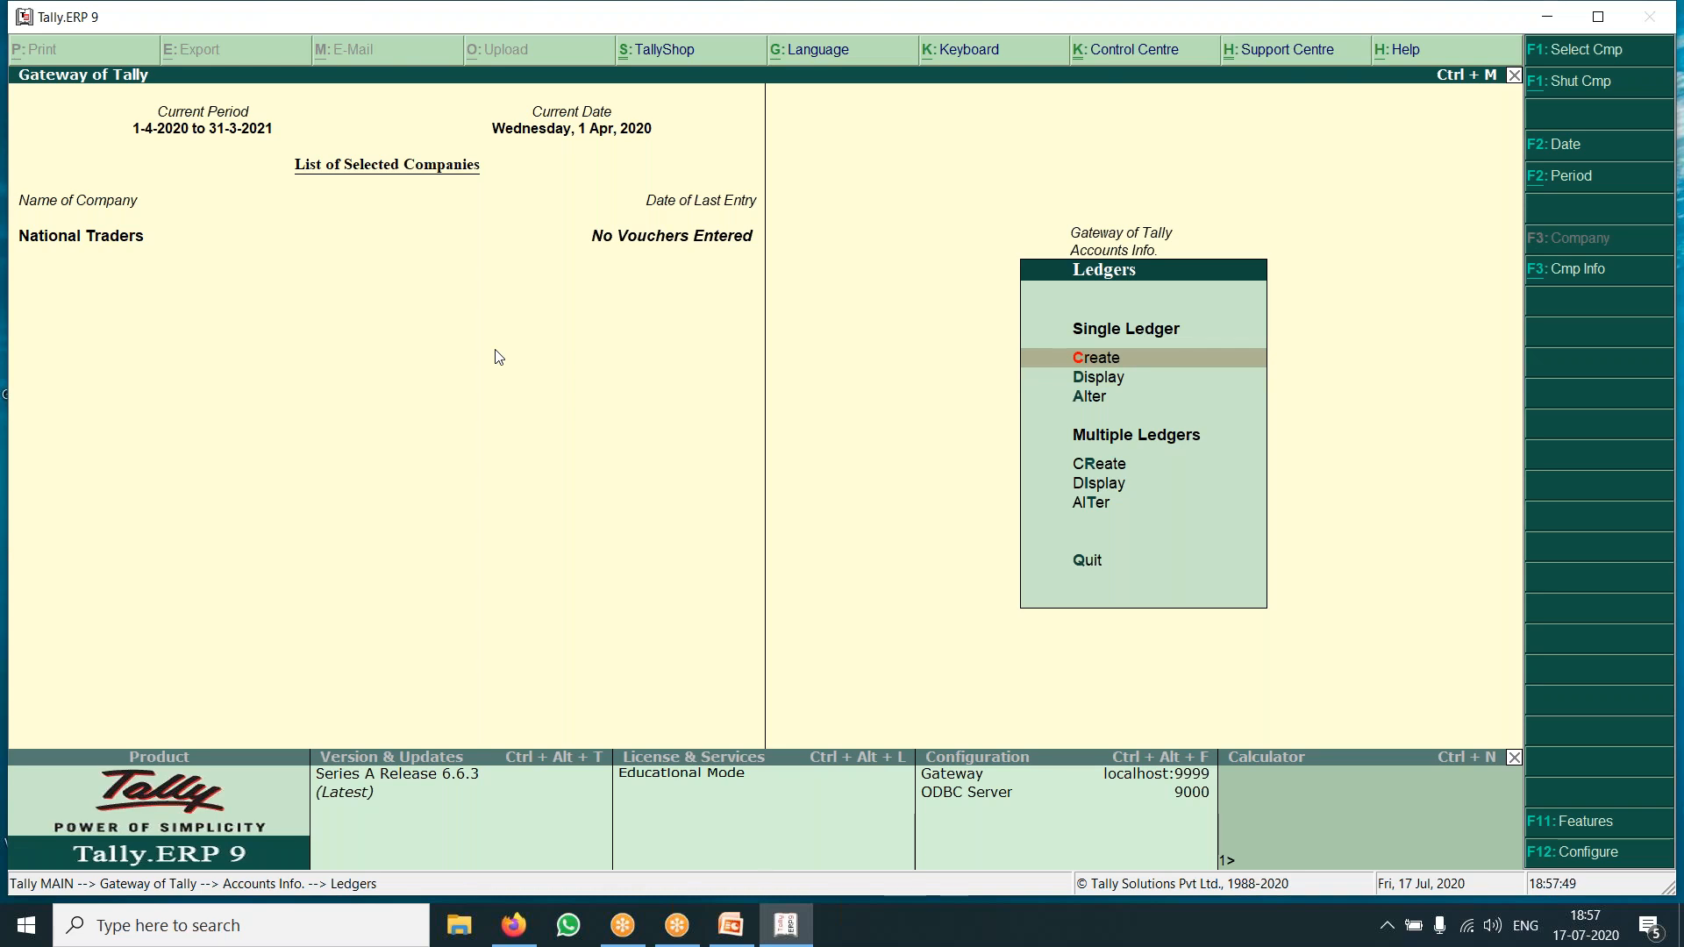
pyautogui.press('Down')
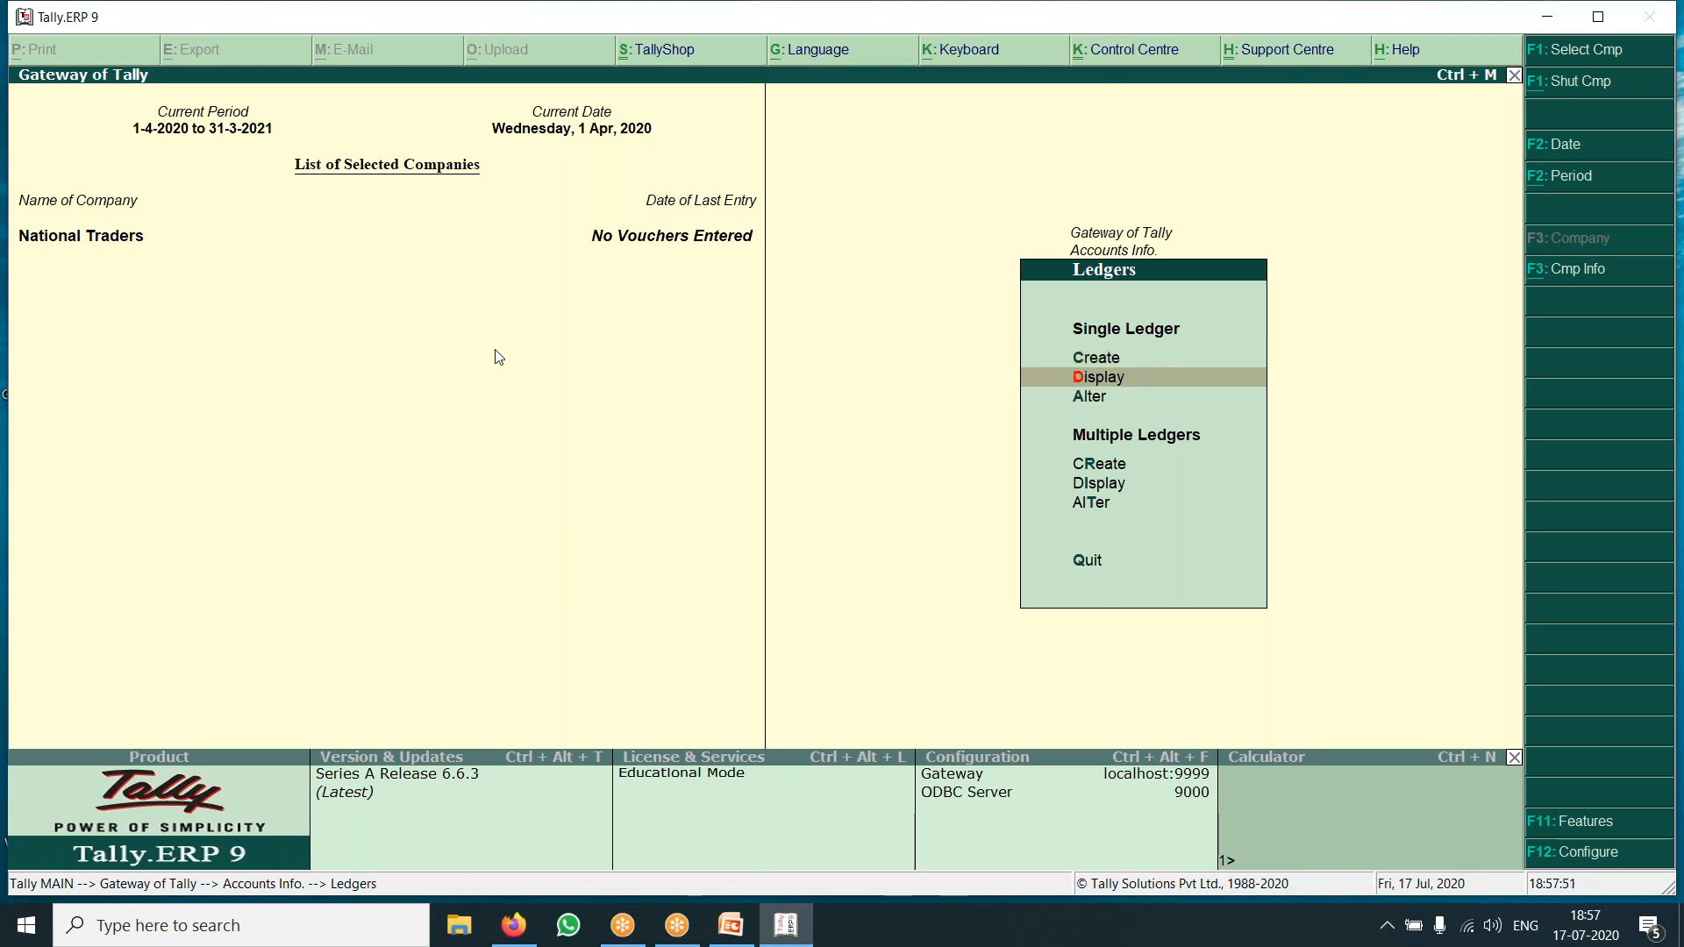
pyautogui.press('Return')
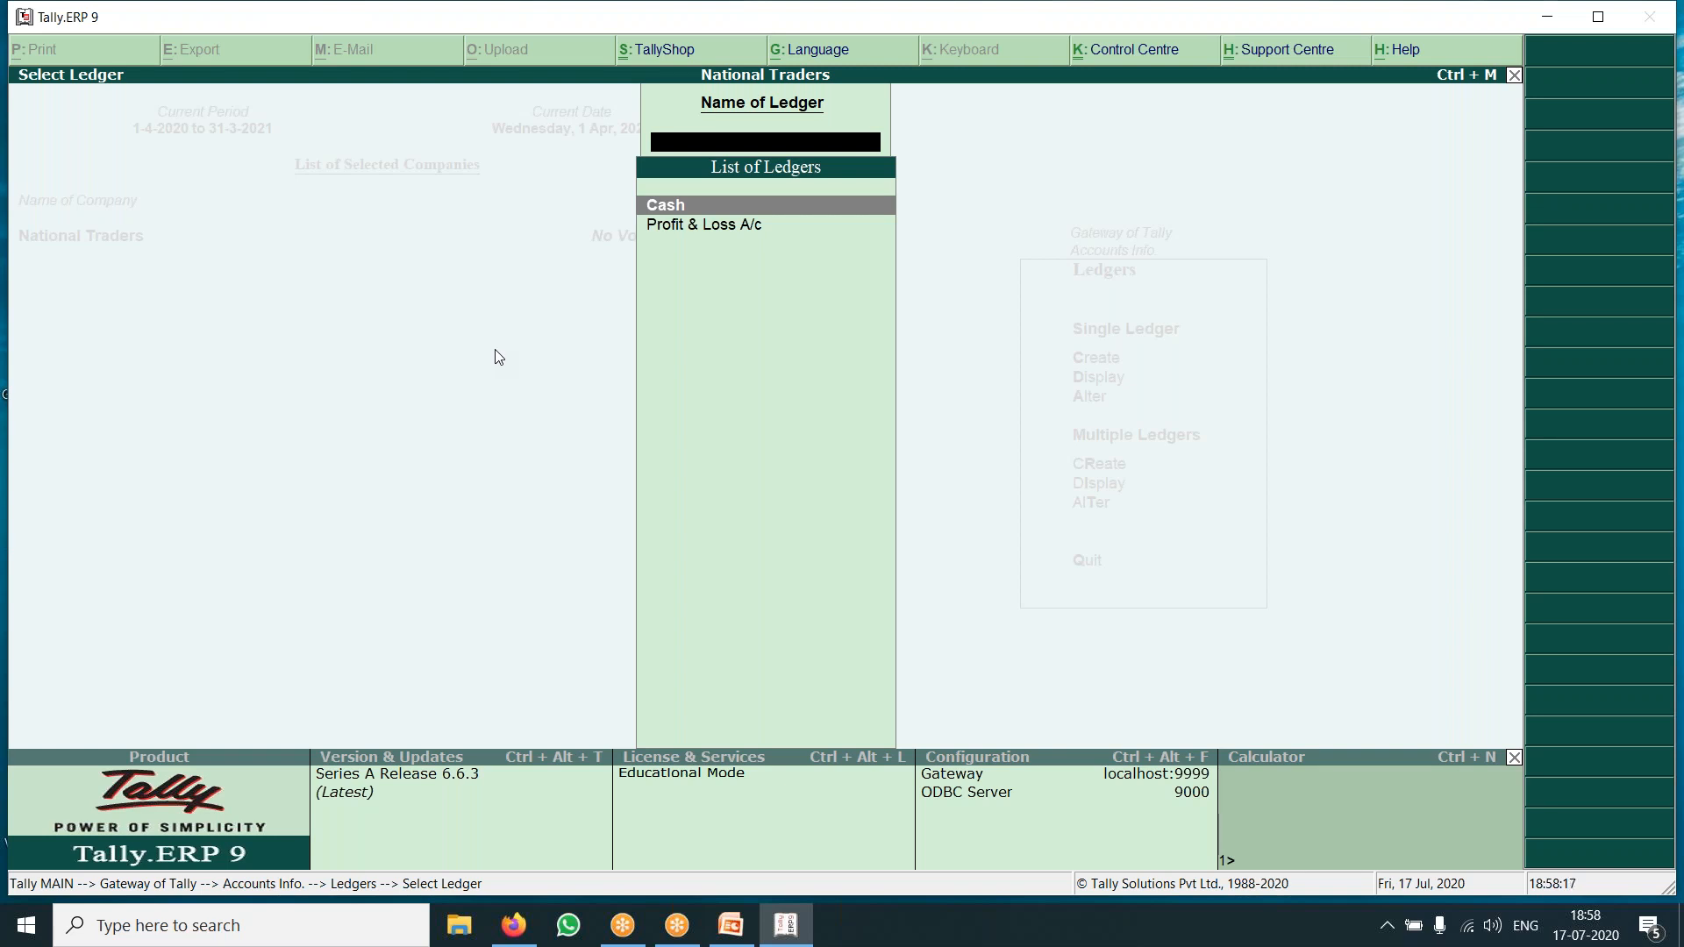
pyautogui.press('Escape')
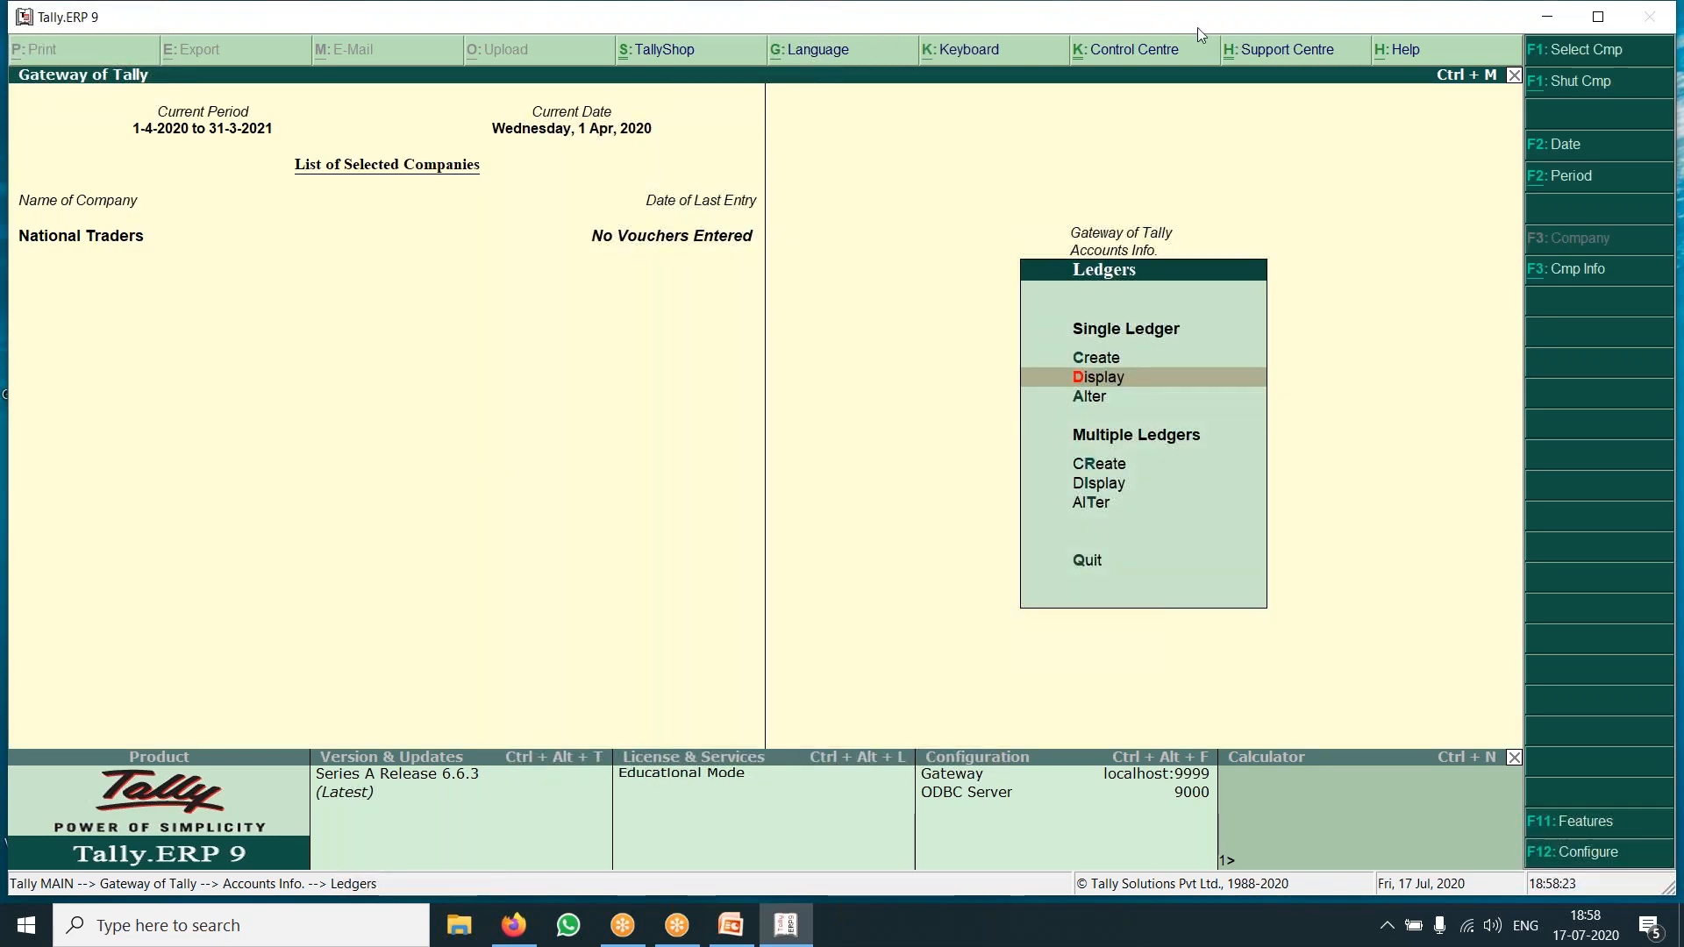
# Switch to the tally ERP 9 Online Class presentation in PowerPoint and show slides 38 and 39 listing ledger accounts with their groups.
pyautogui.click(1547, 17)
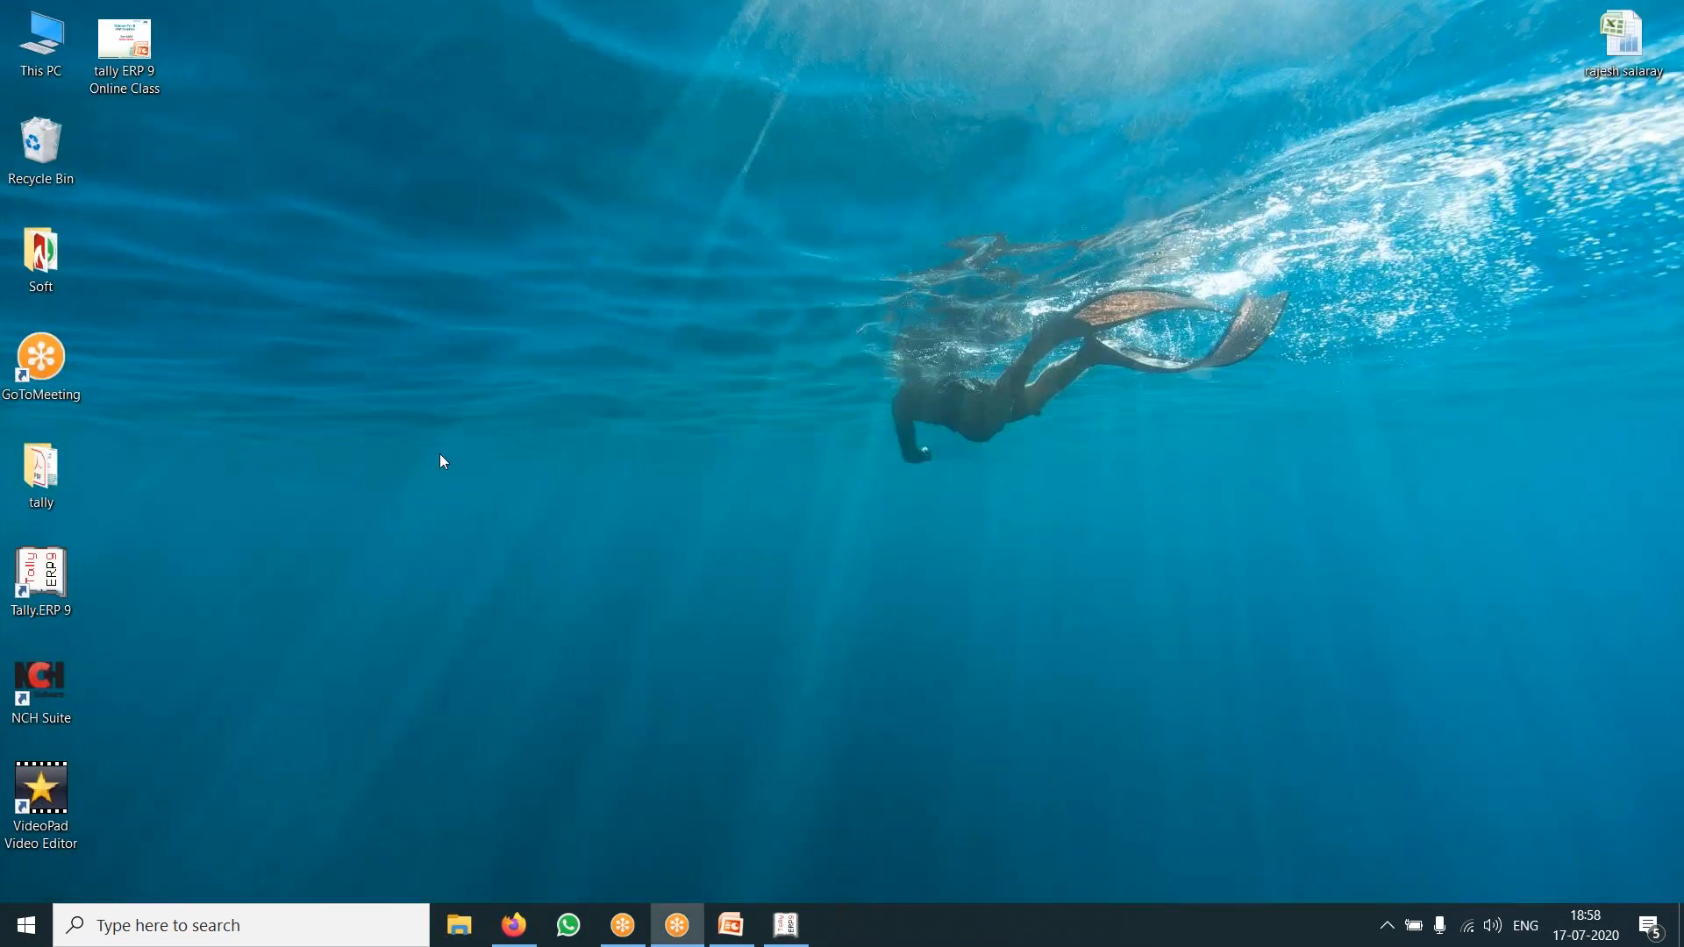
pyautogui.click(731, 925)
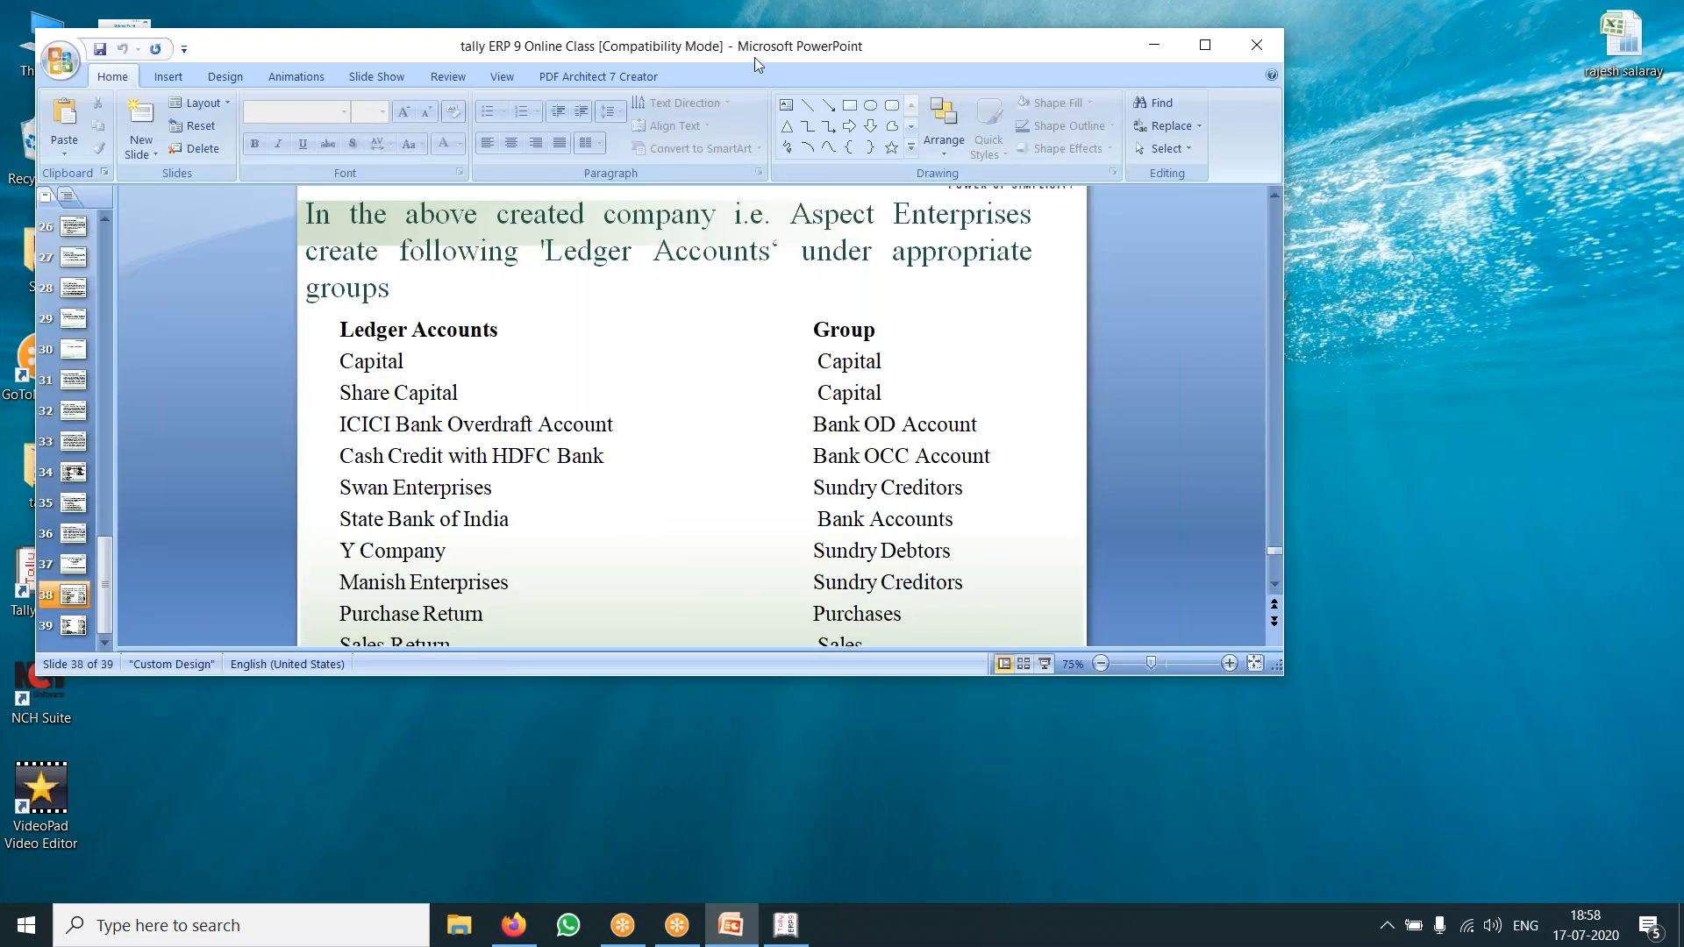
pyautogui.moveTo(772, 68); pyautogui.dragTo(885, 181)
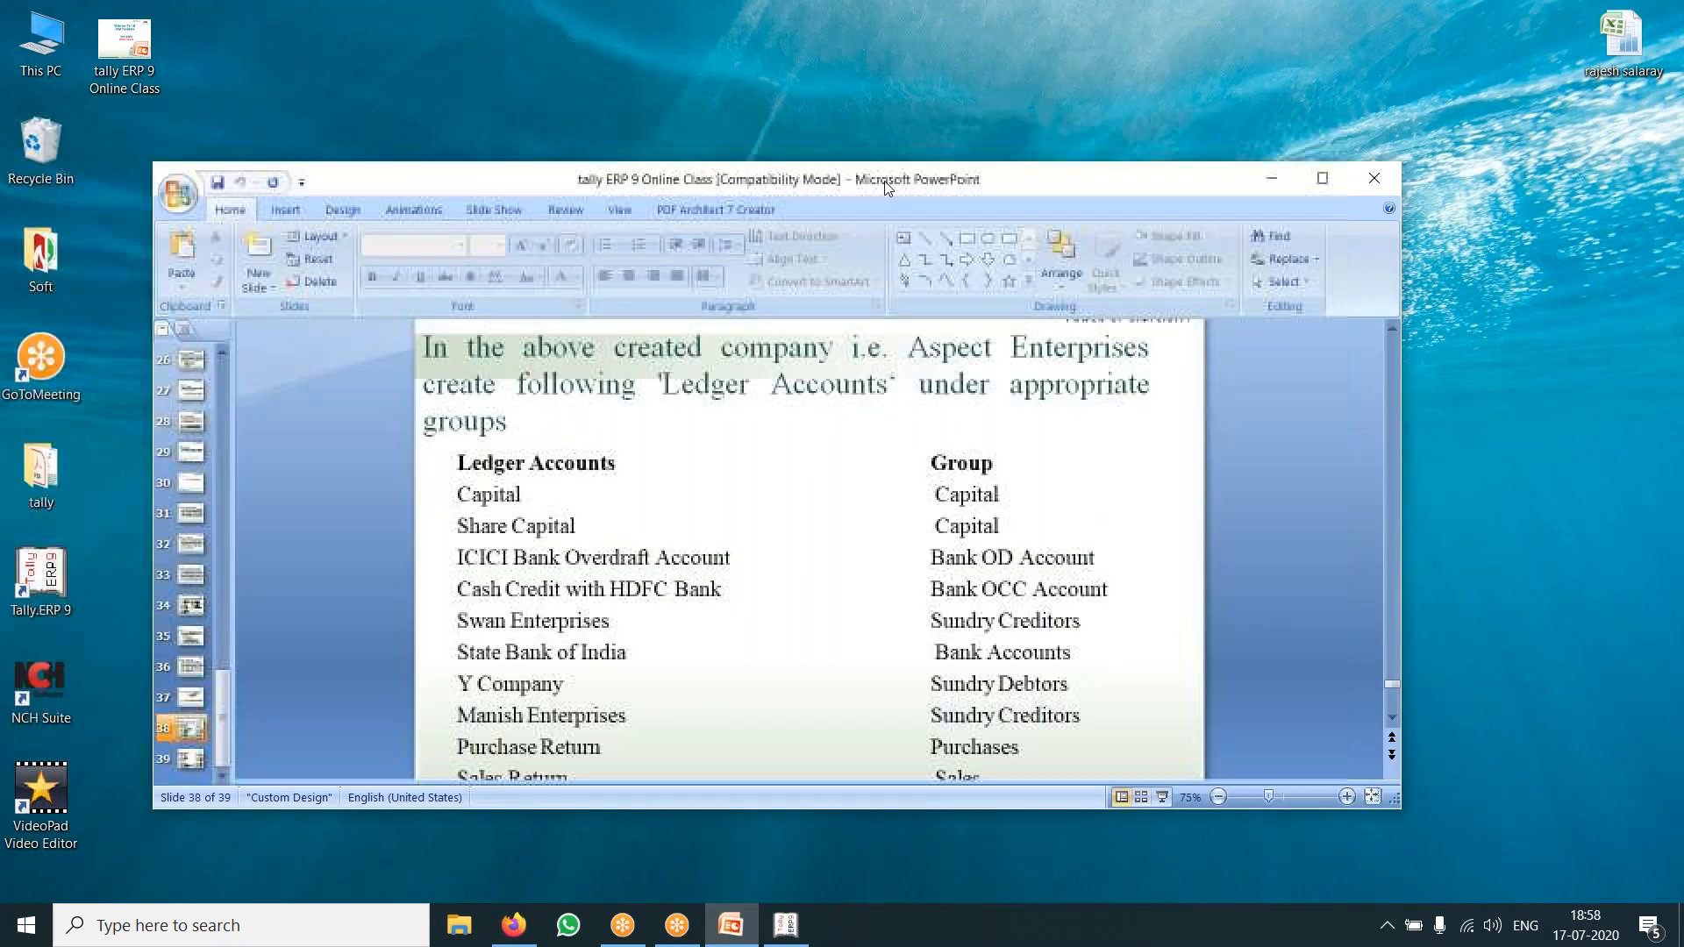
pyautogui.click(1318, 182)
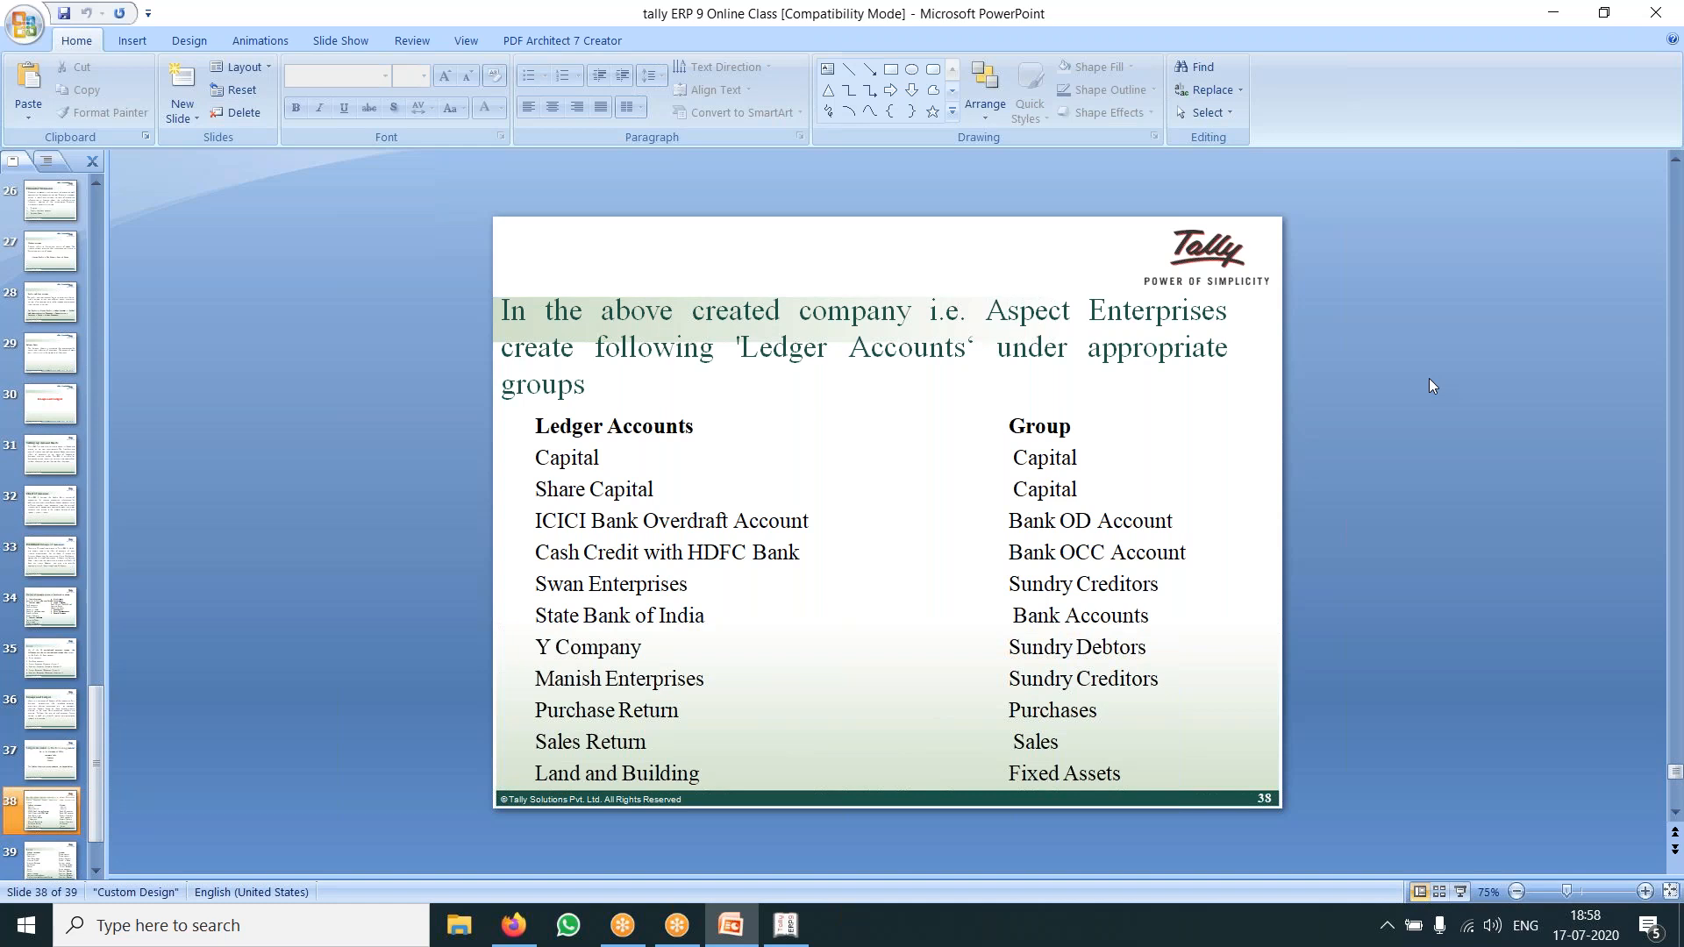
pyautogui.click(1458, 895)
pyautogui.click(1361, 769)
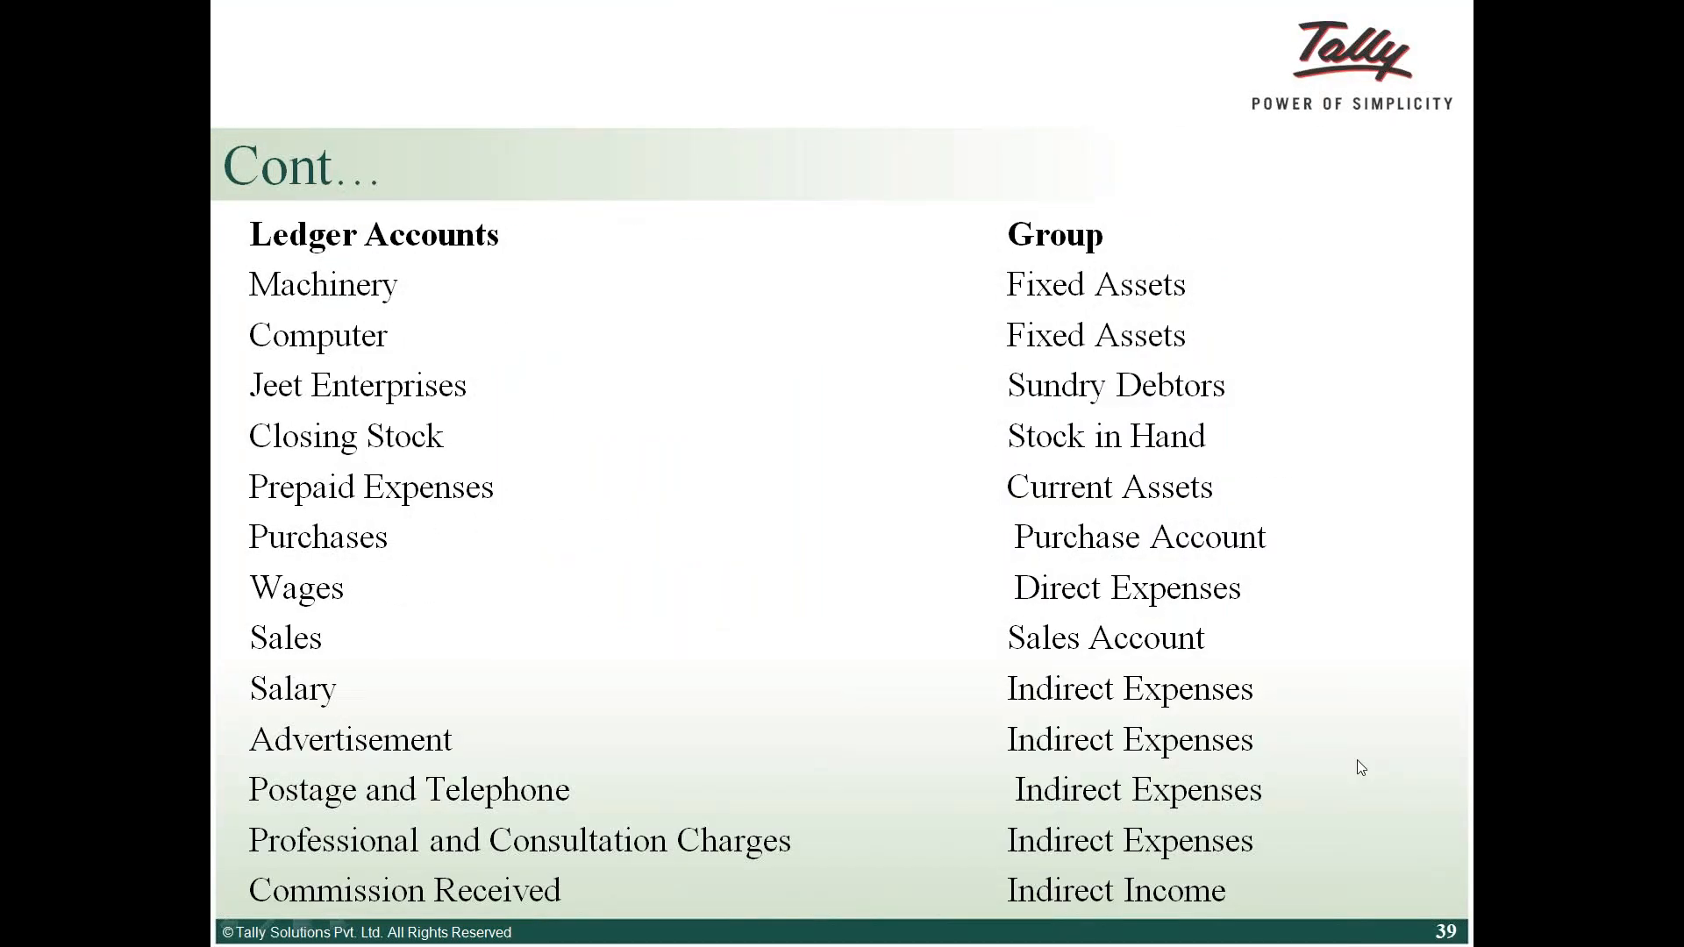
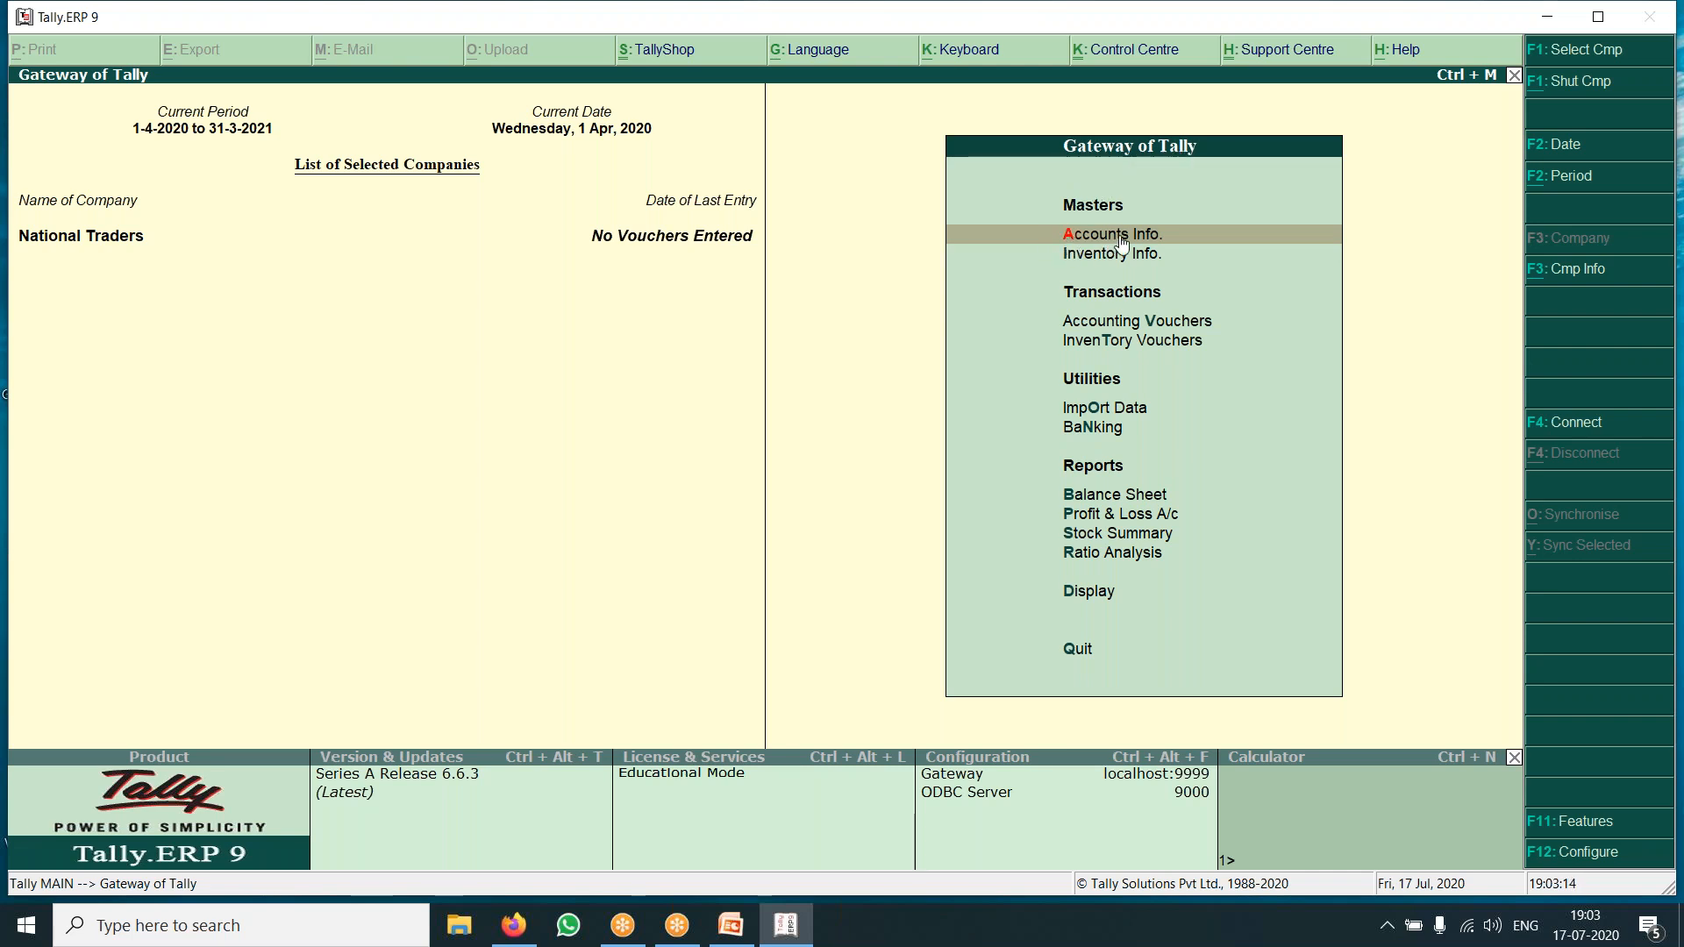
# Open the creation form for a single ledger from the Ledgers options of Accounts Info.
pyautogui.click(1054, 238)
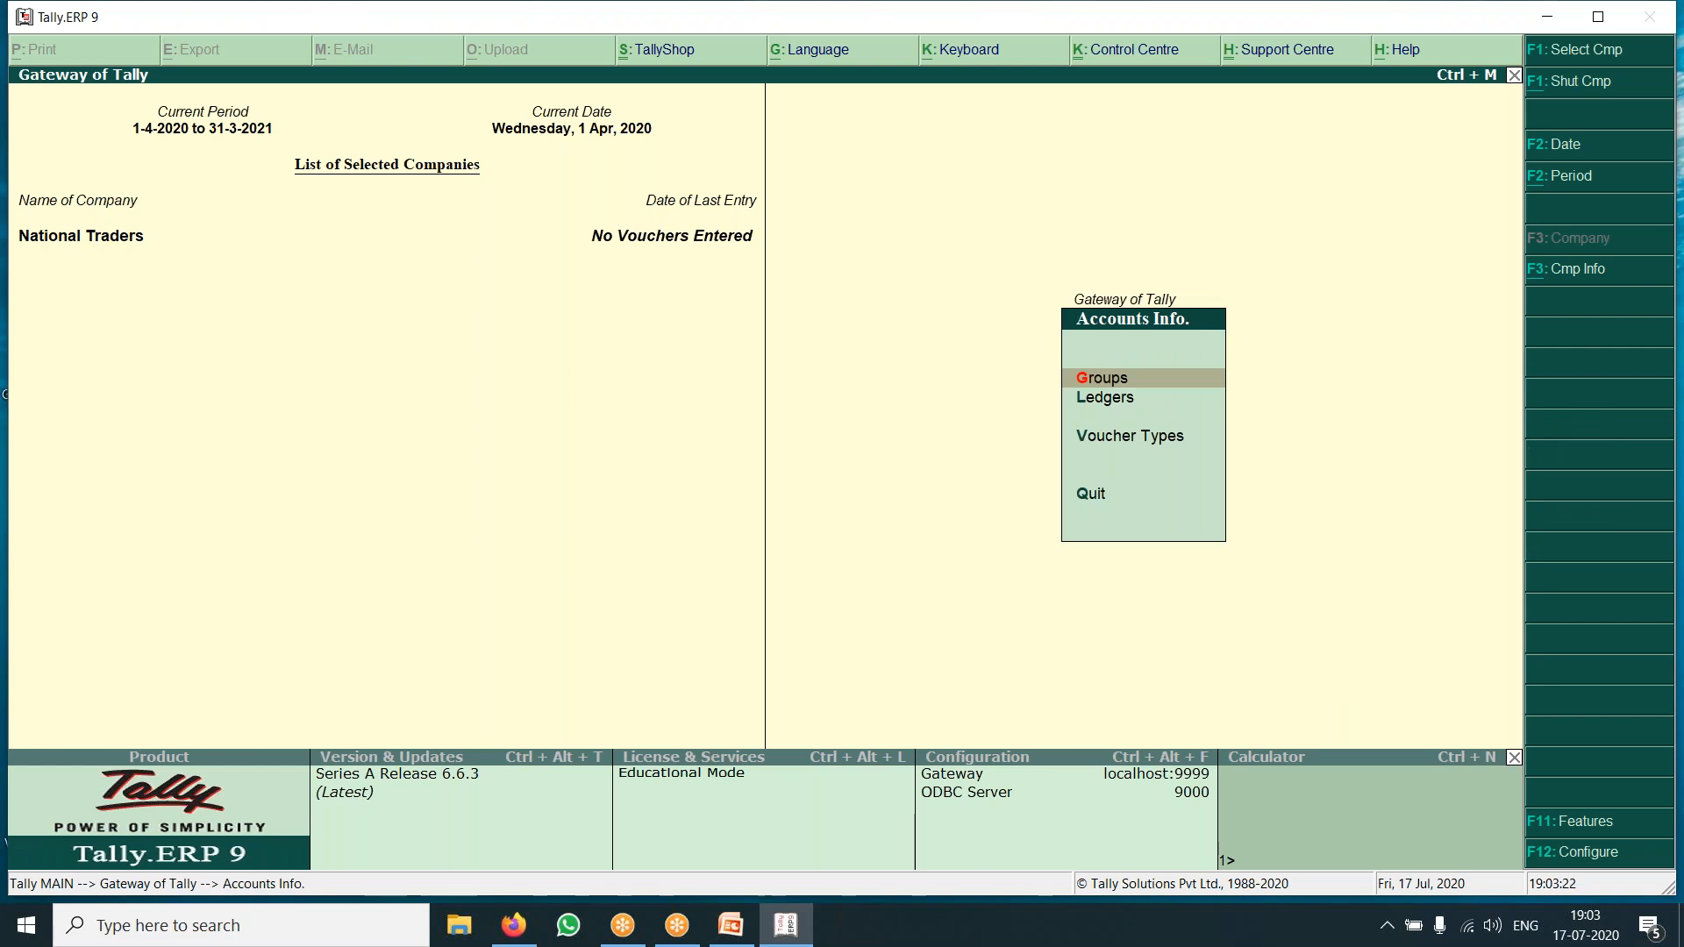
pyautogui.press('Down')
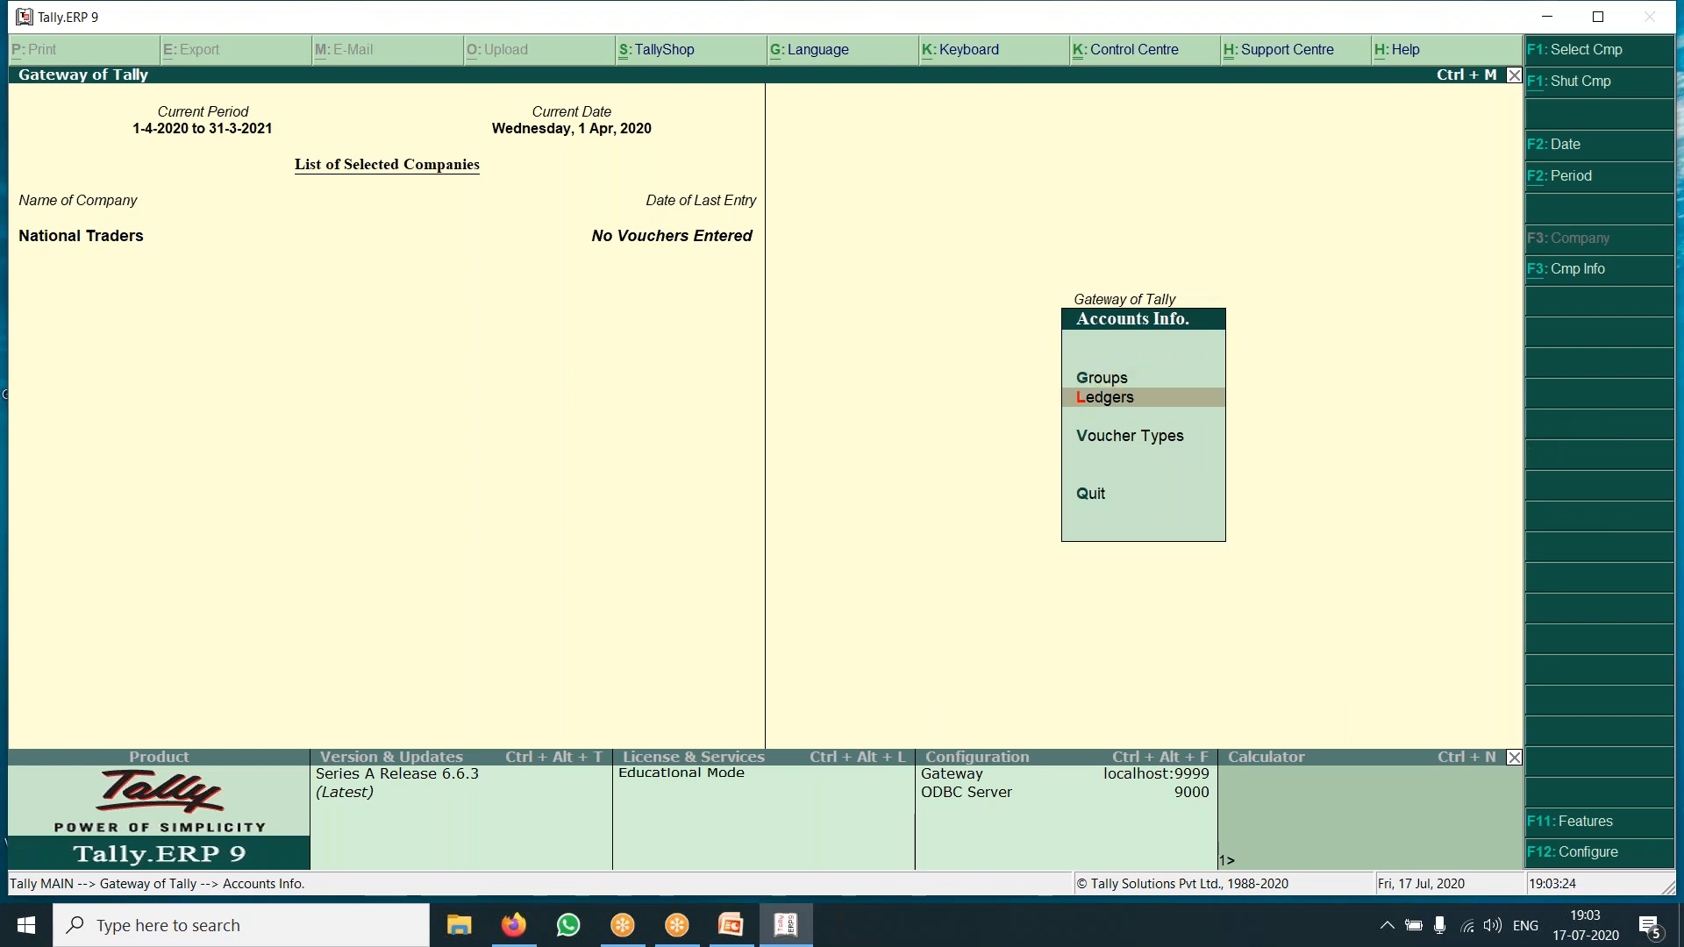
pyautogui.press('Return')
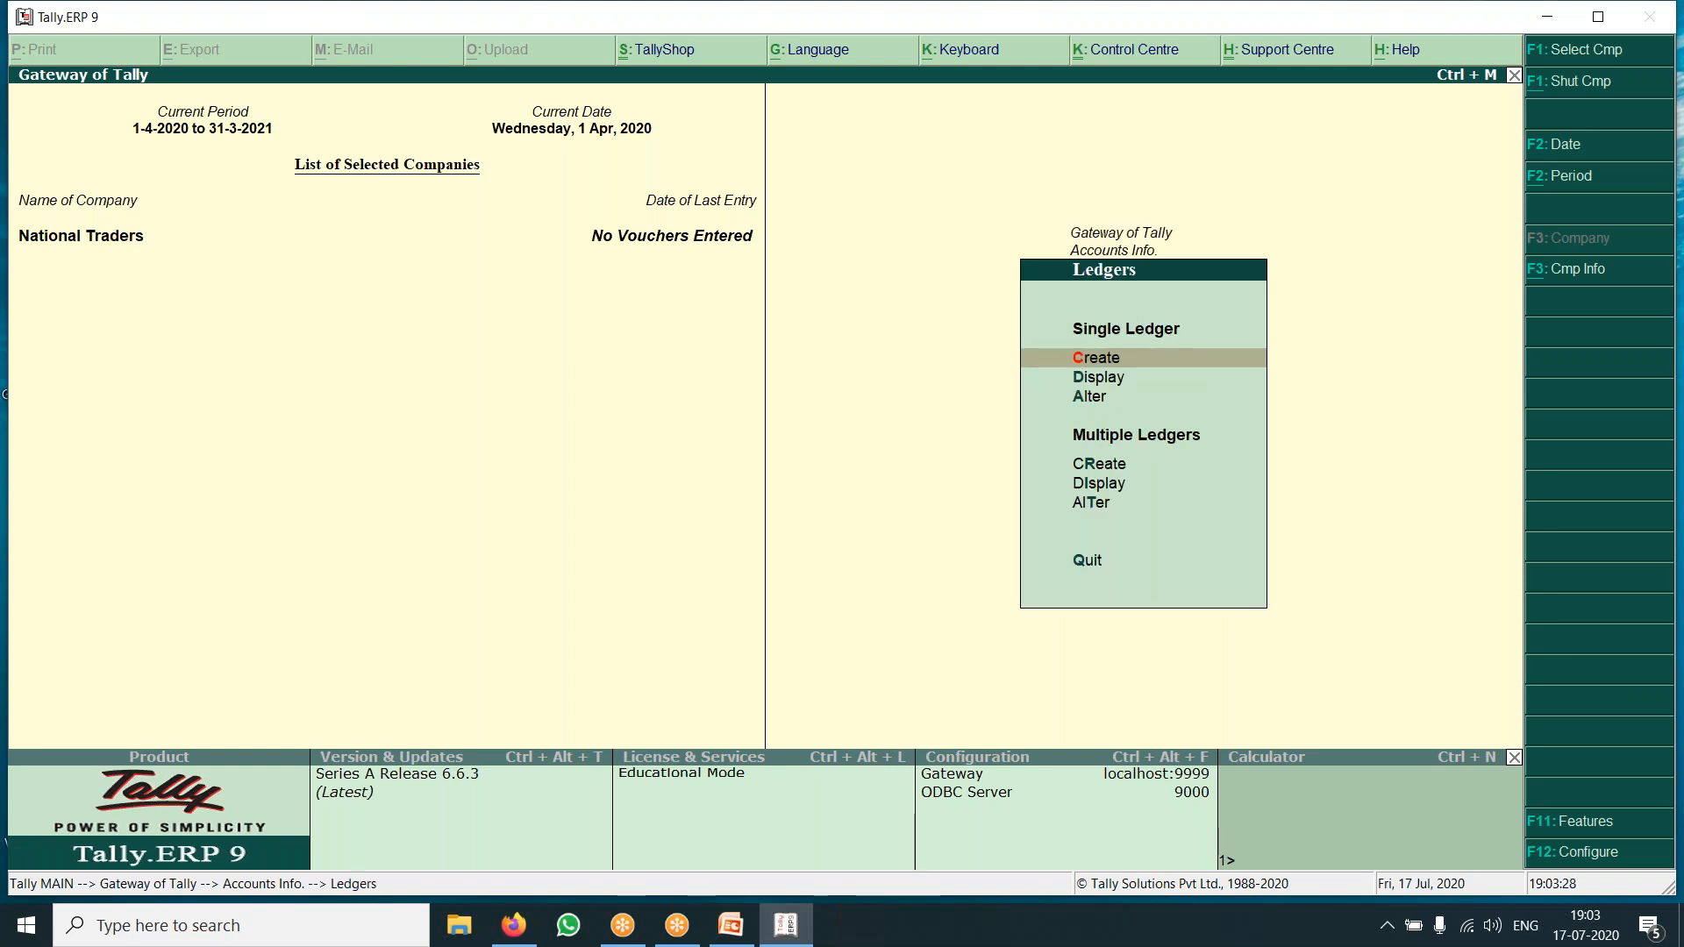
pyautogui.press('Down')
pyautogui.press('Down')
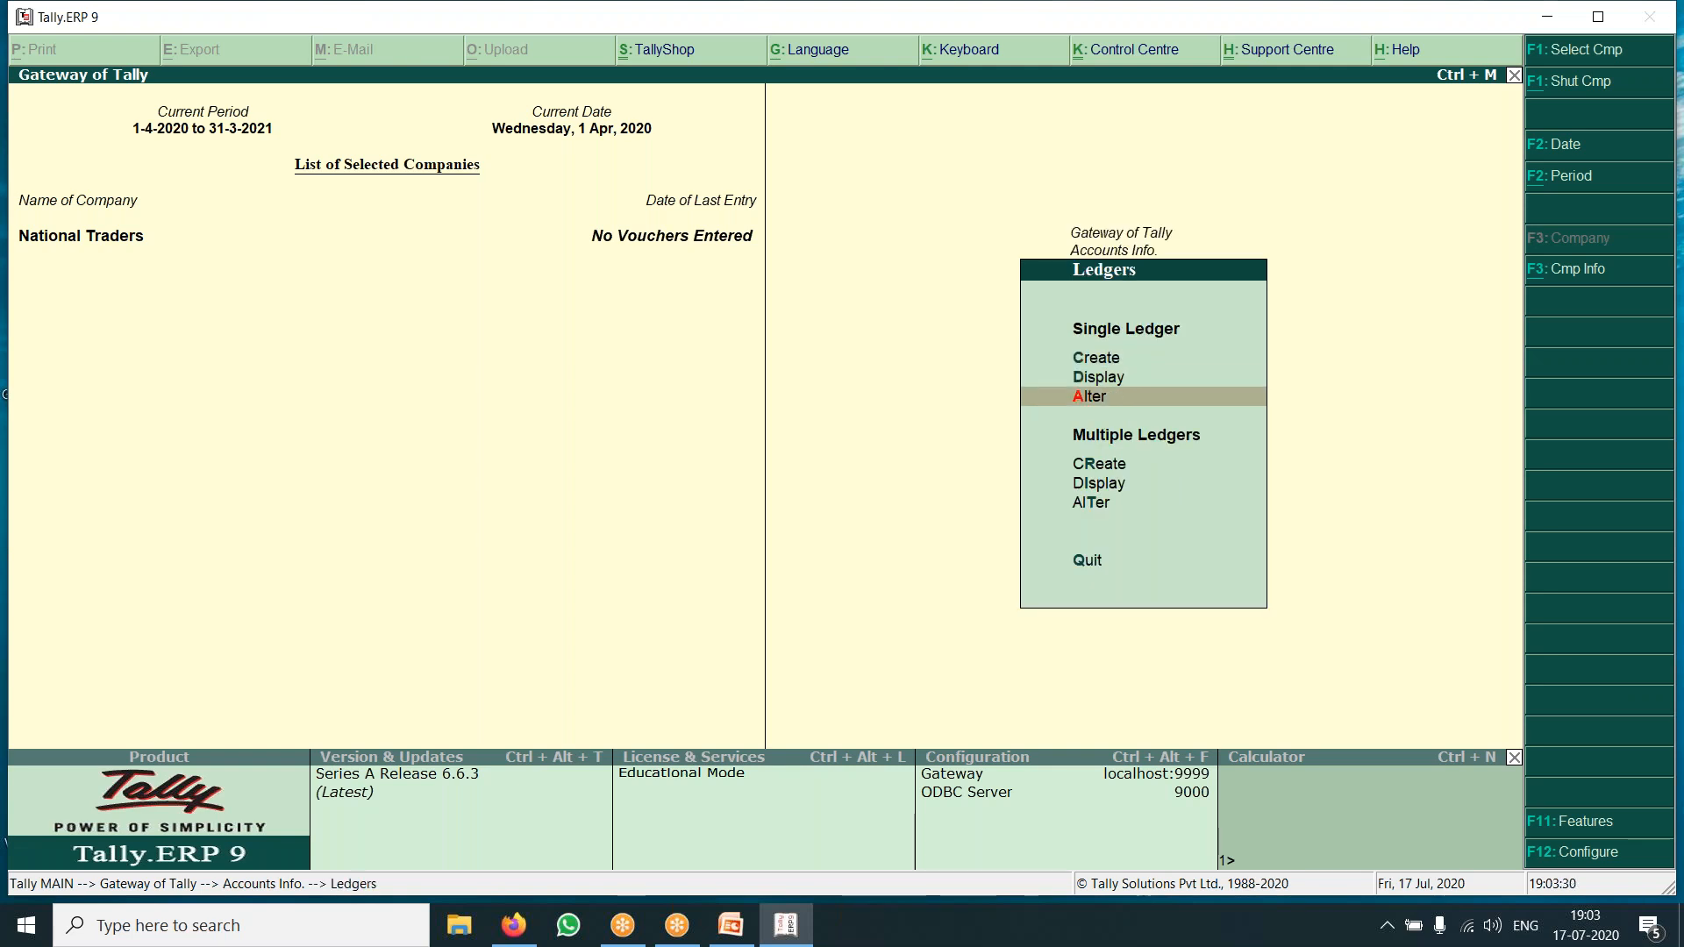
pyautogui.press('Up')
pyautogui.press('Up')
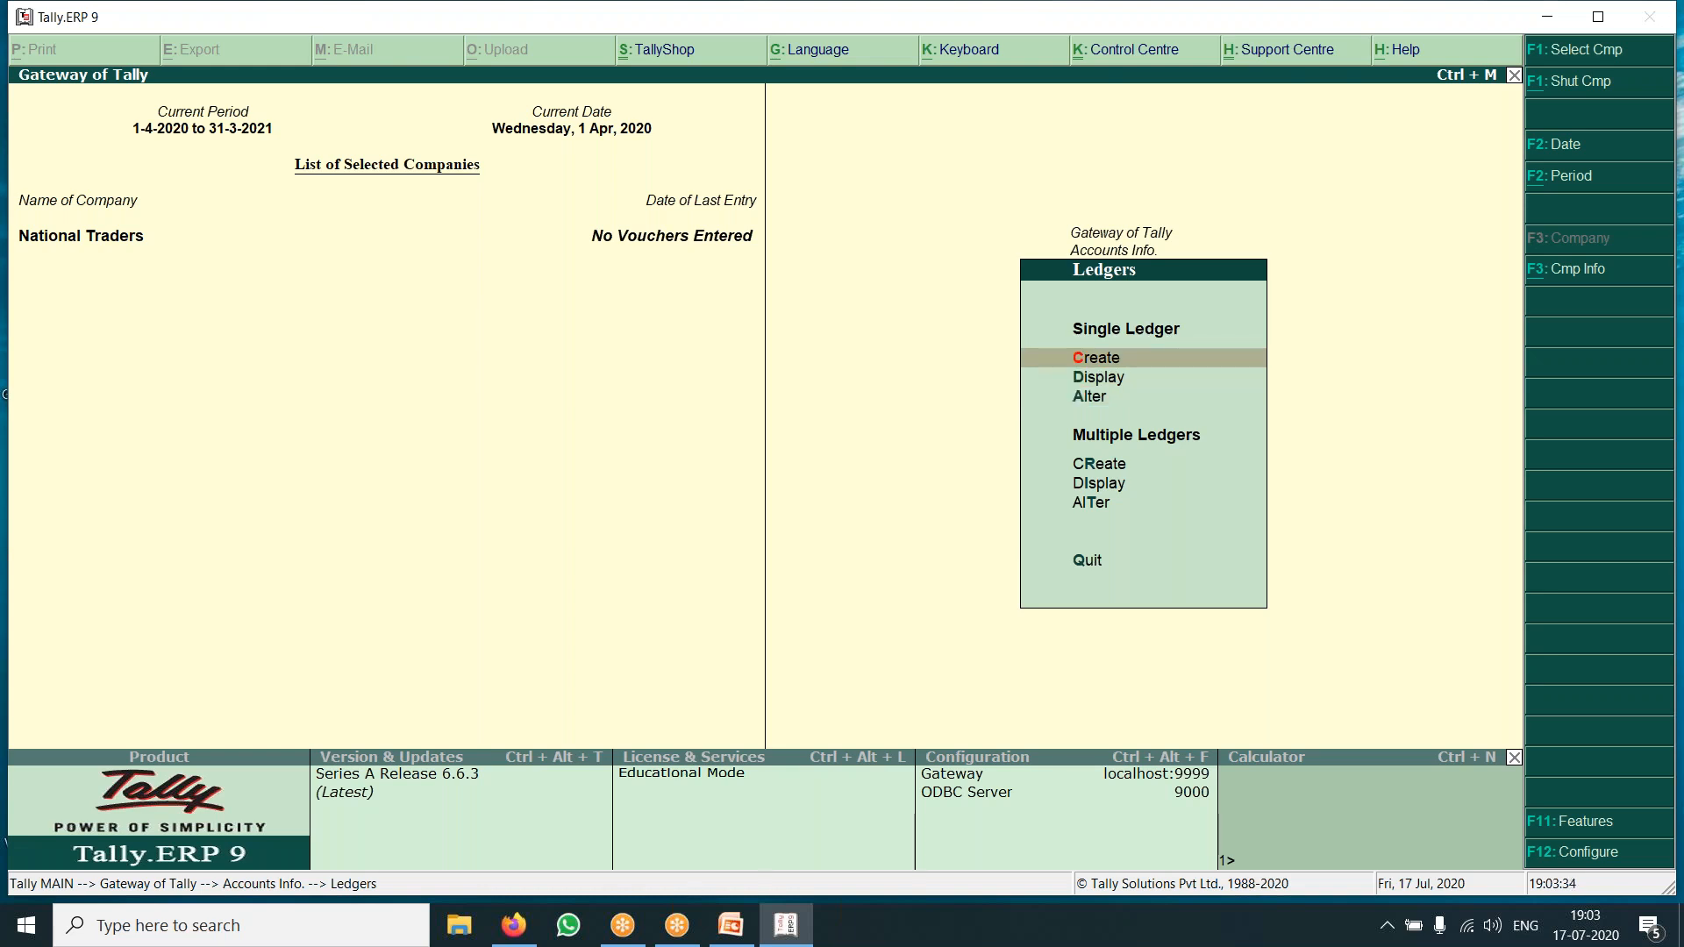
pyautogui.press('Return')
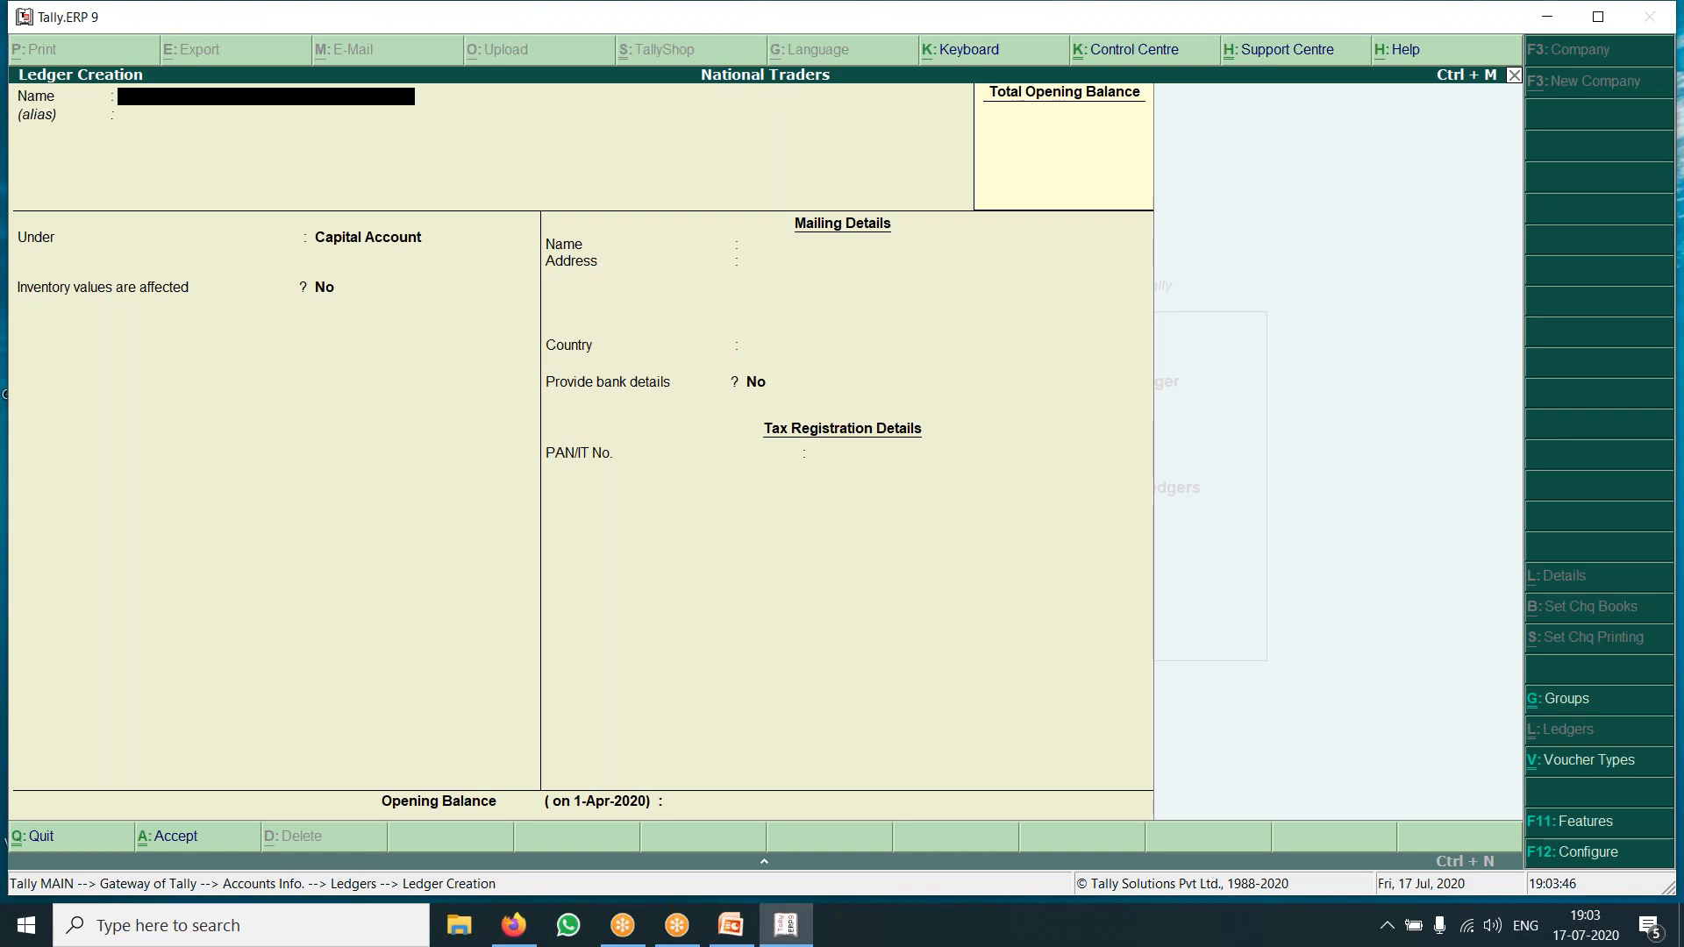
# Name the new ledger Capital without an alias and place it under the Capital Account group.
pyautogui.write('Capital')
pyautogui.press('Return')
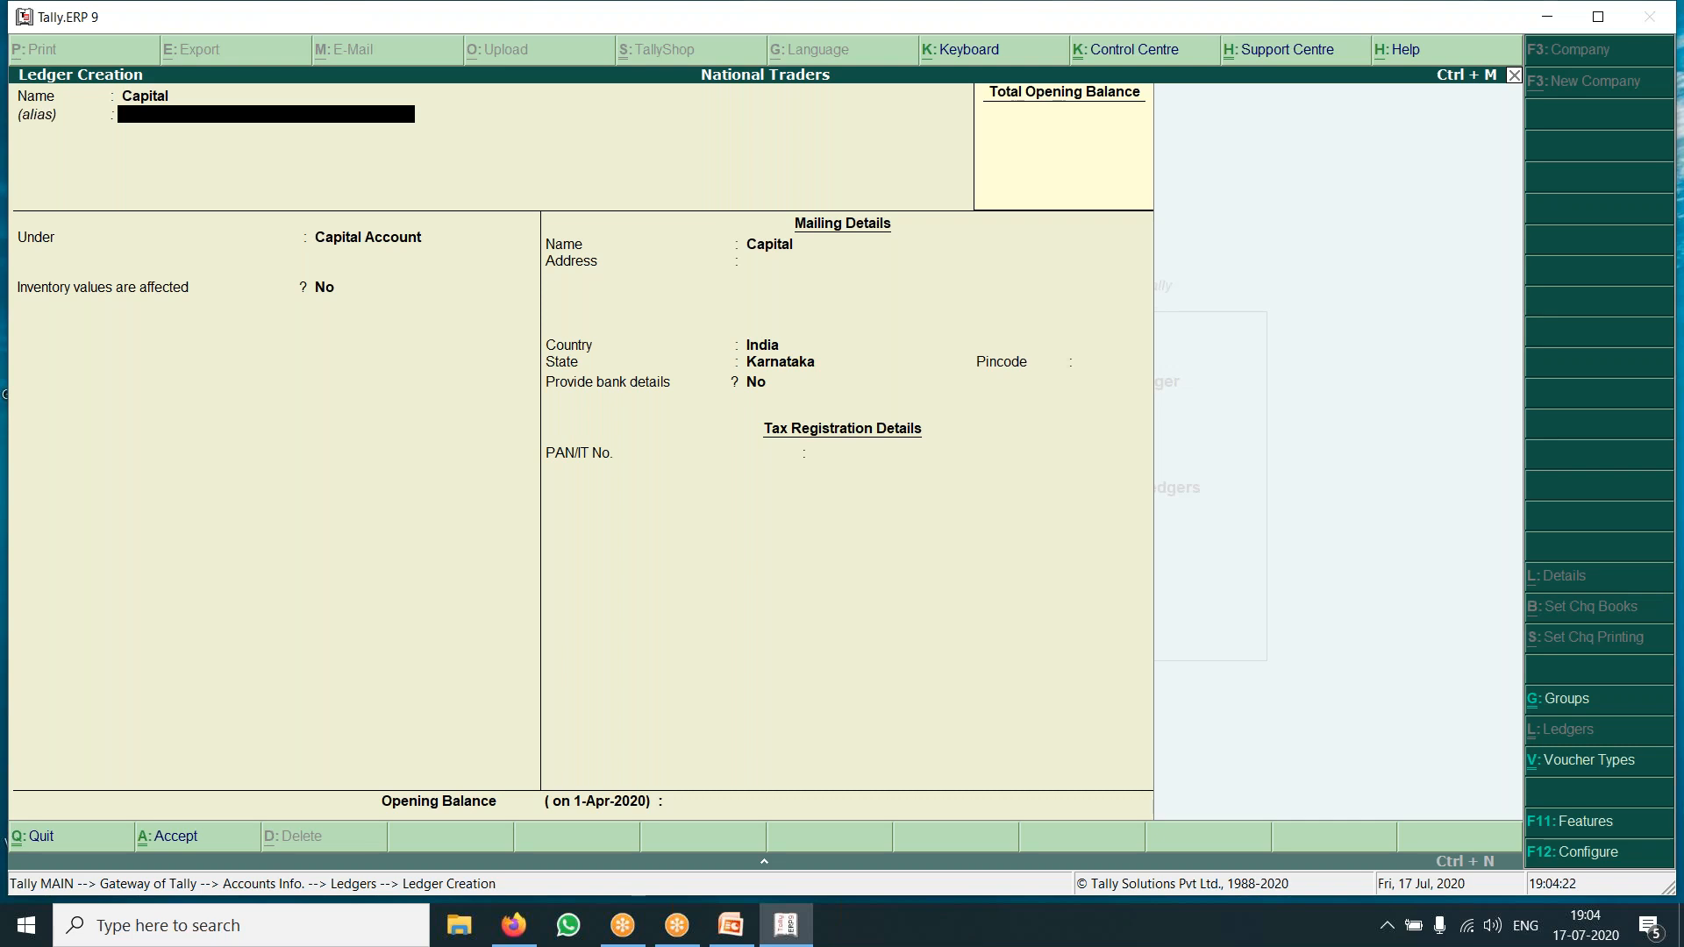
pyautogui.press('Return')
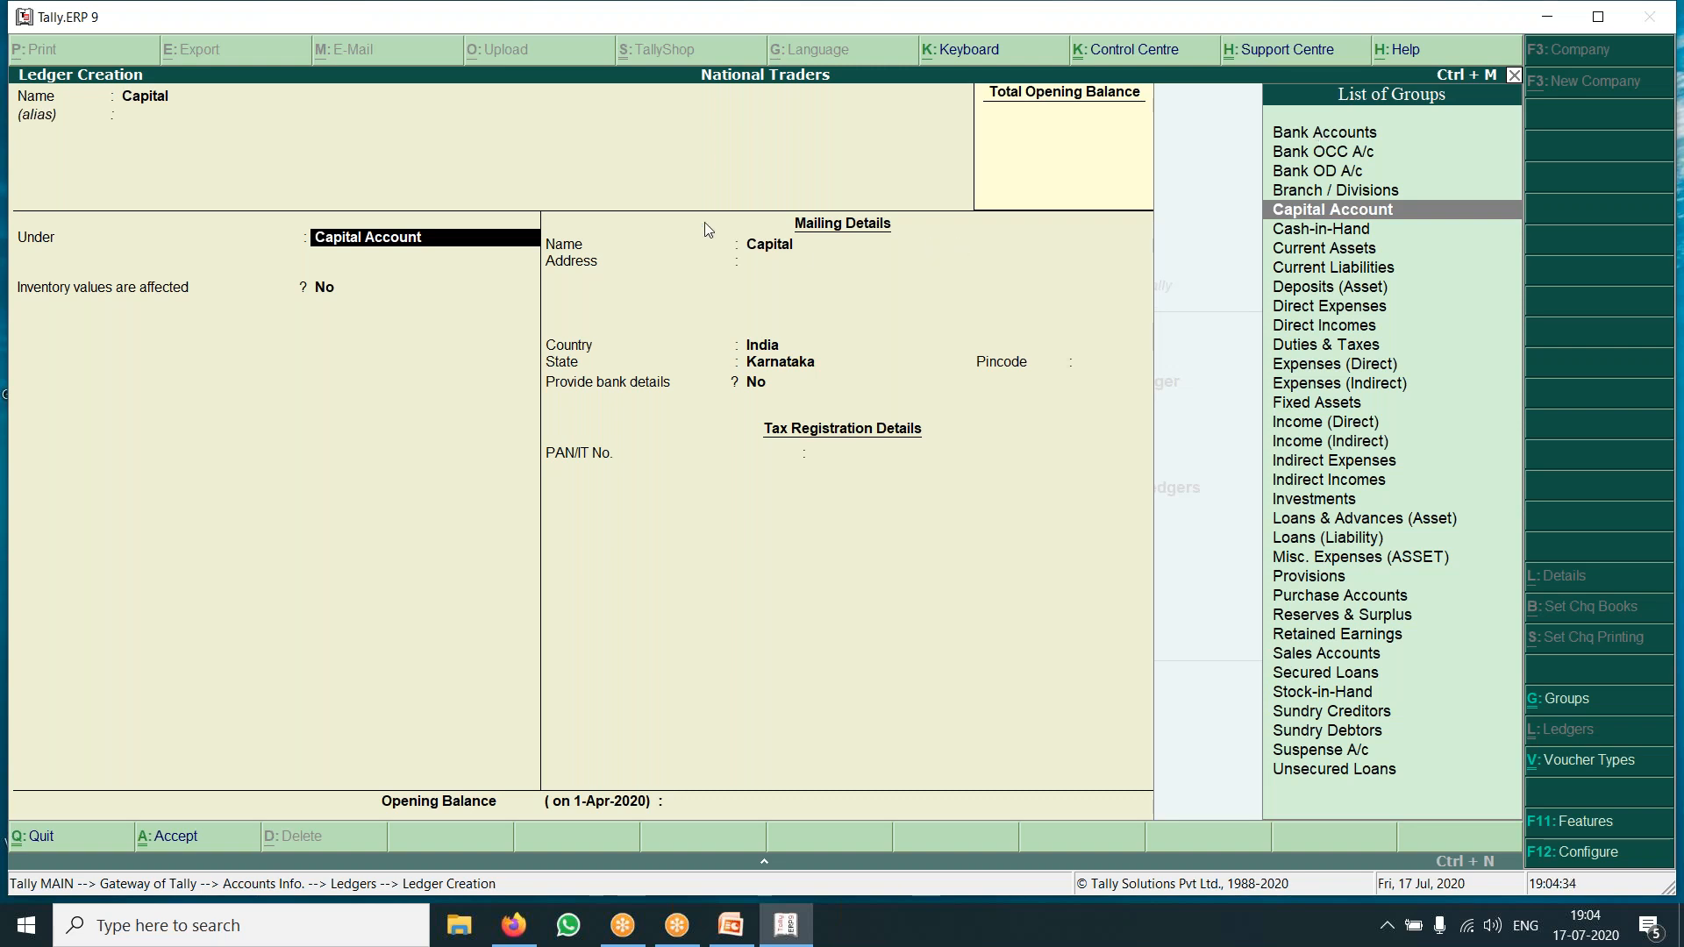
pyautogui.click(1313, 212)
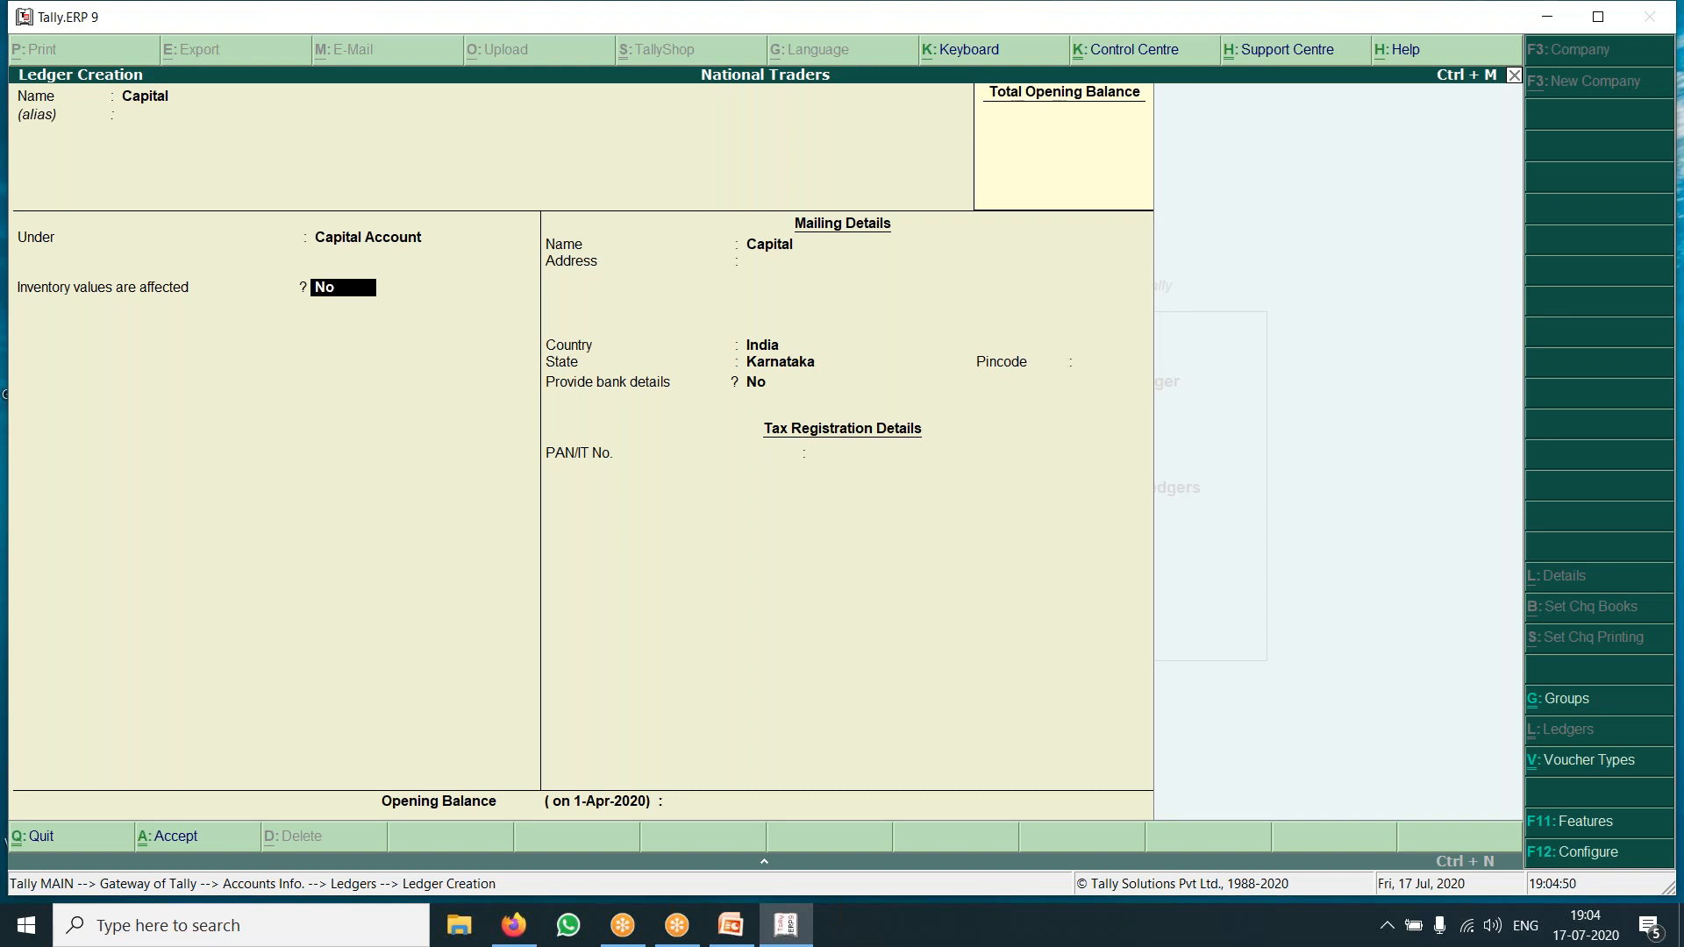
# Keep the default inventory, mailing, bank and tax details for the Capital ledger, leave its opening balance empty and save it.
pyautogui.press('Return')
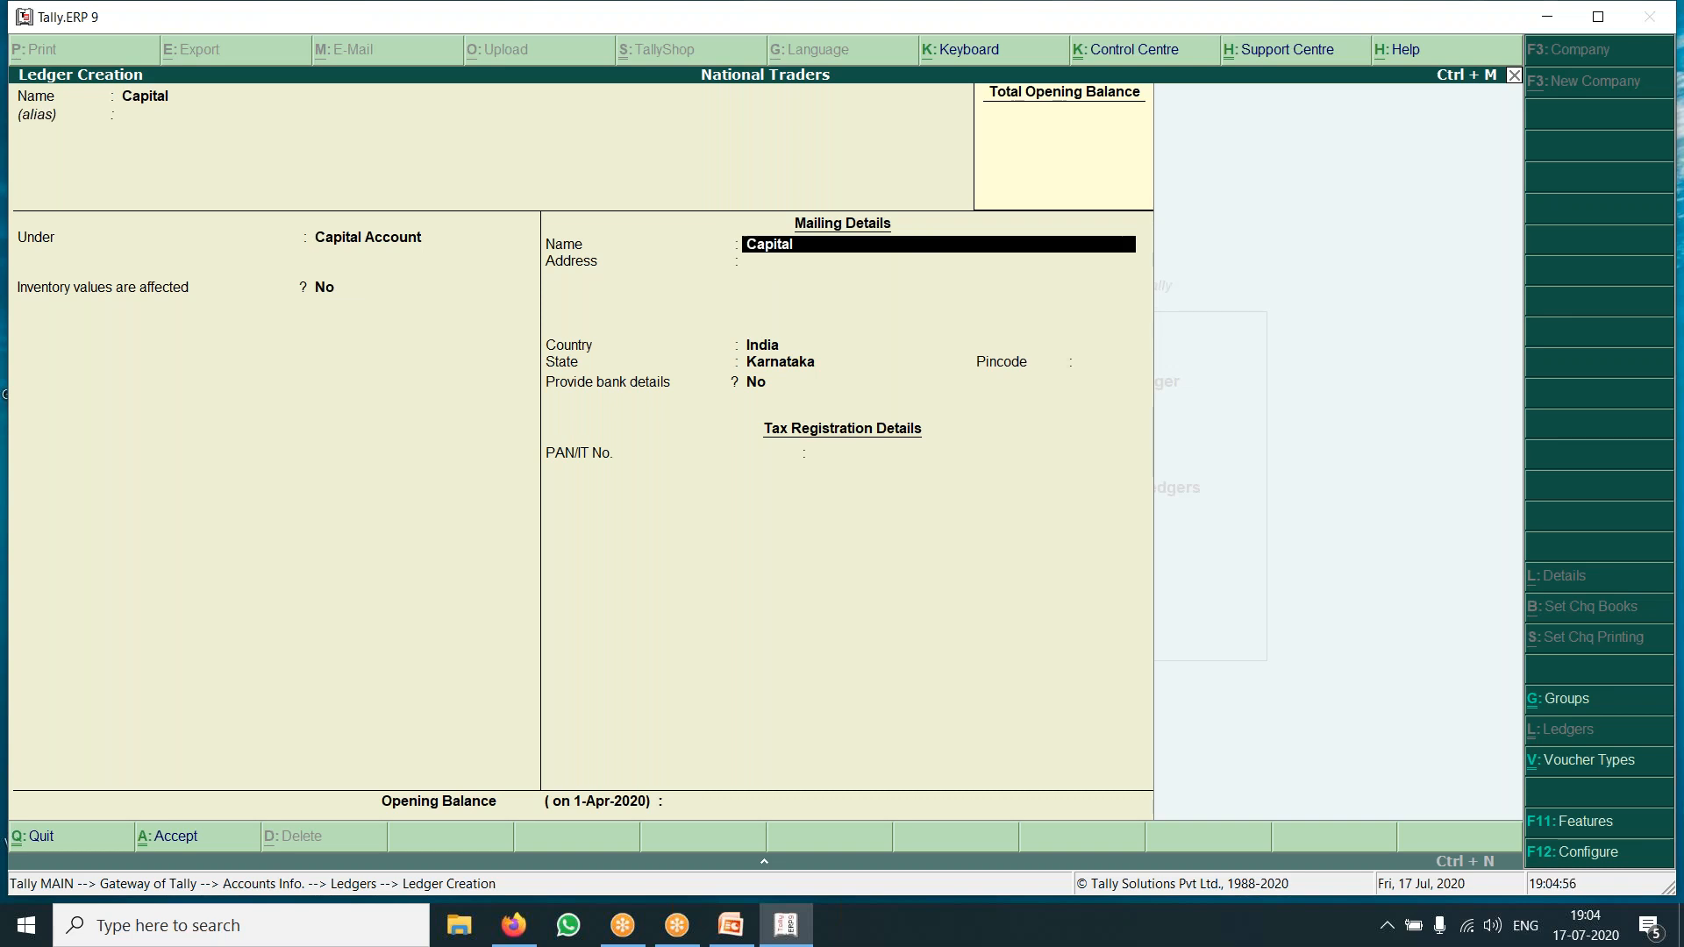
pyautogui.press('Return')
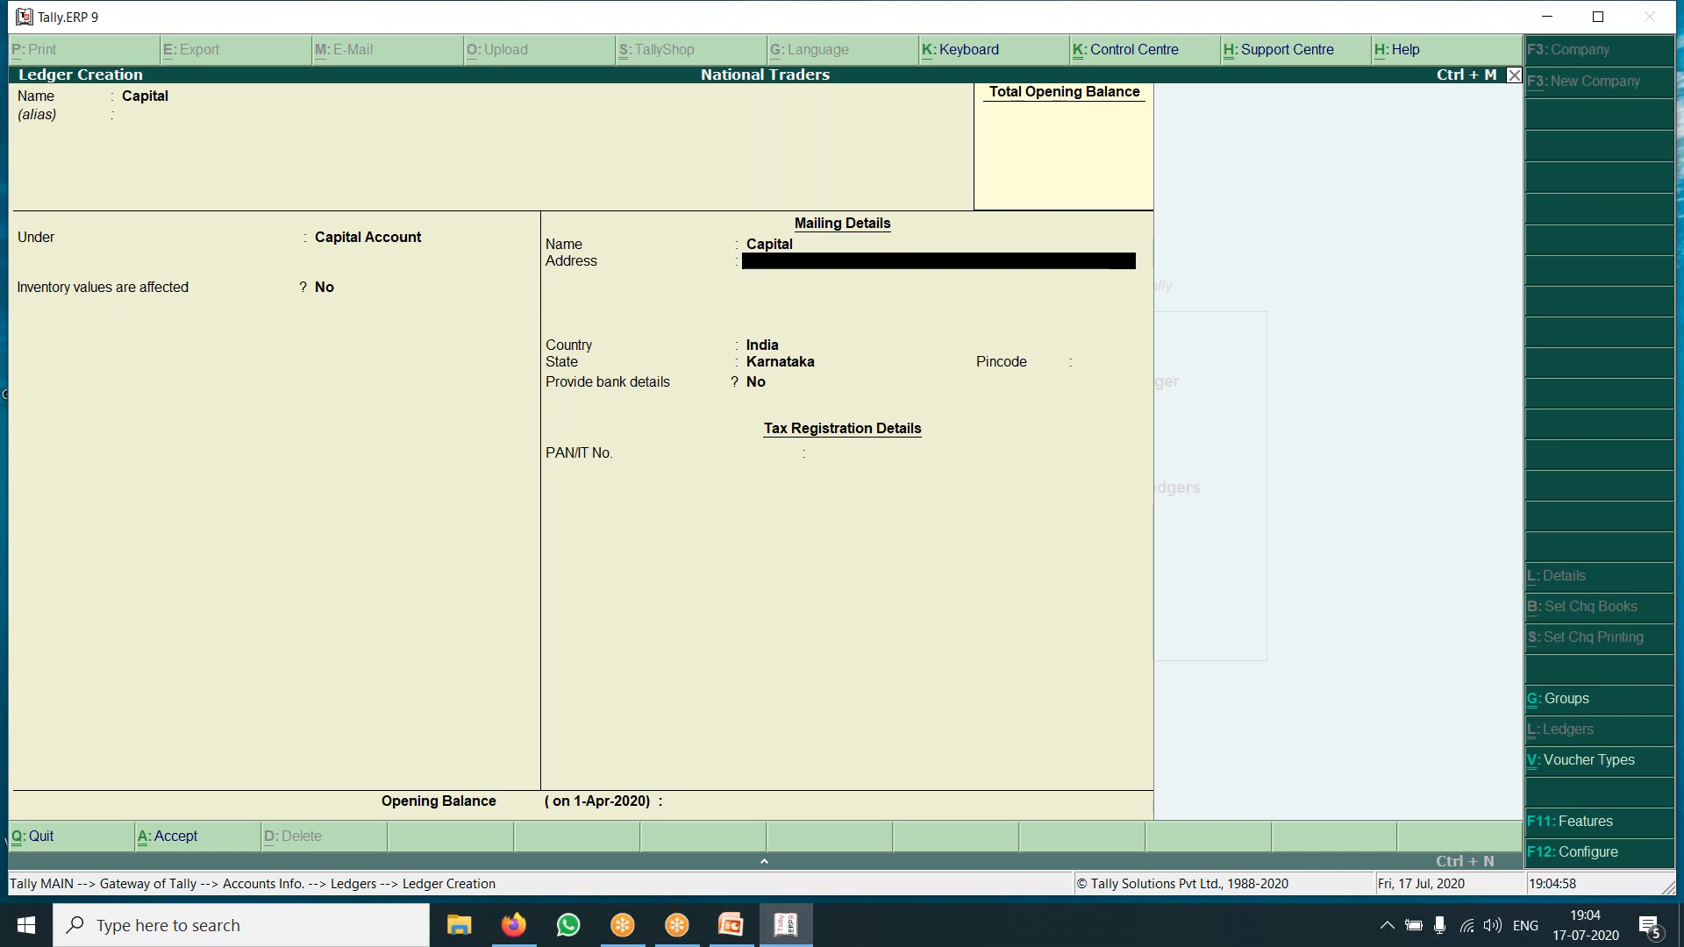
pyautogui.press('Return')
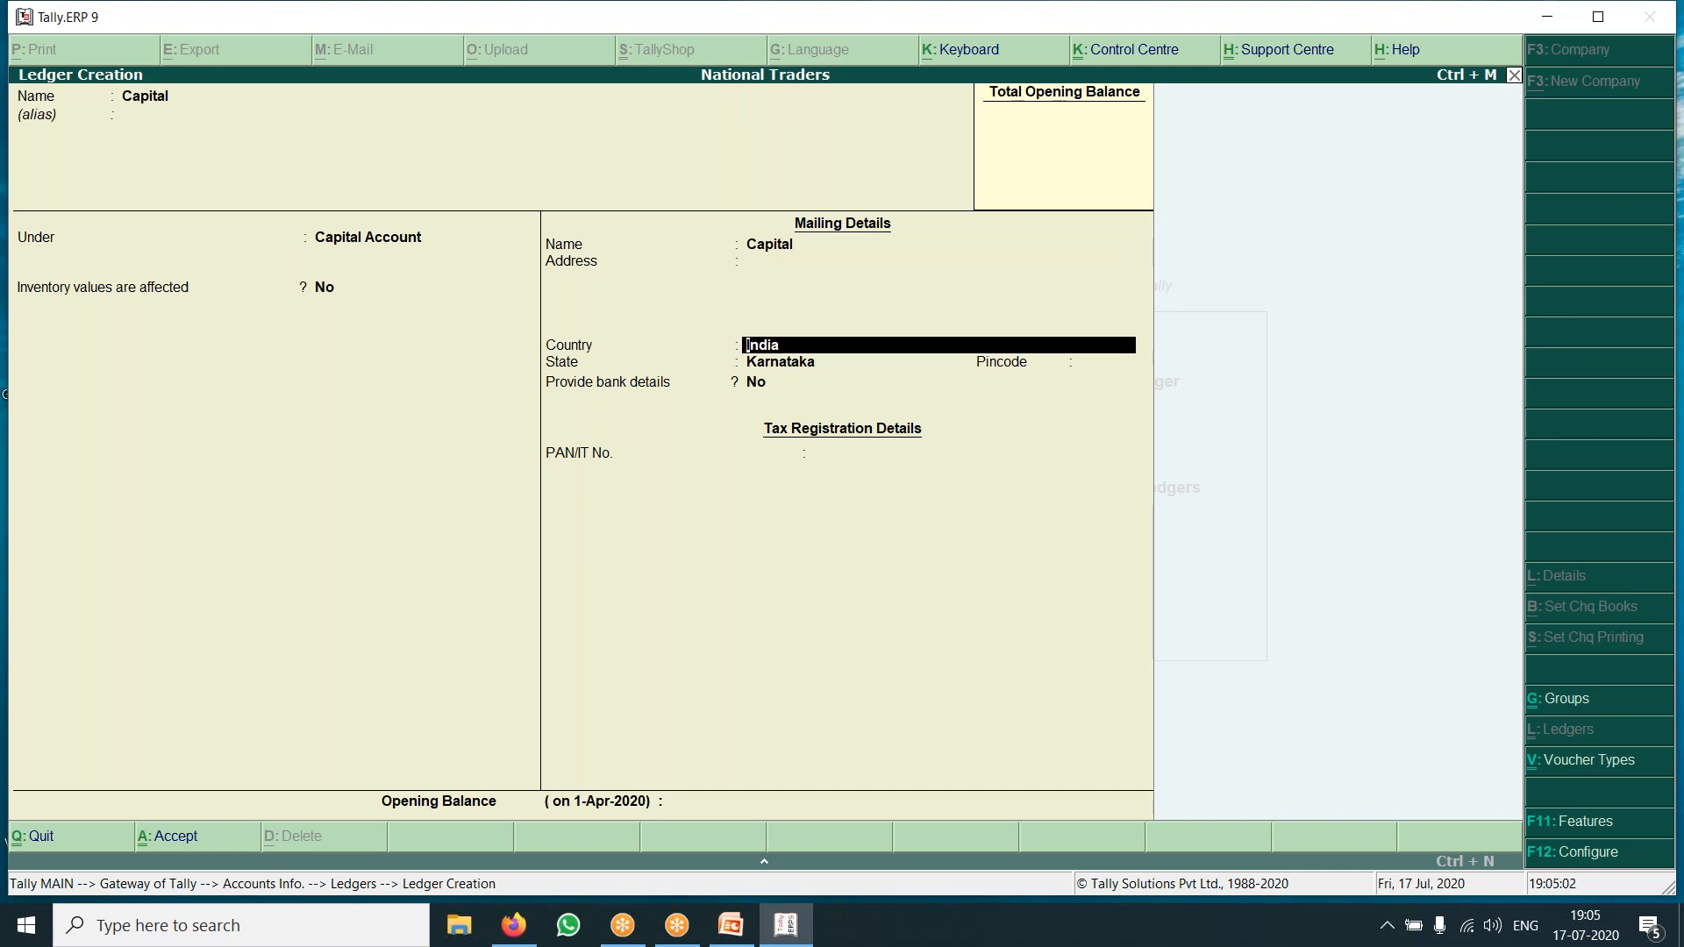
pyautogui.press('Return')
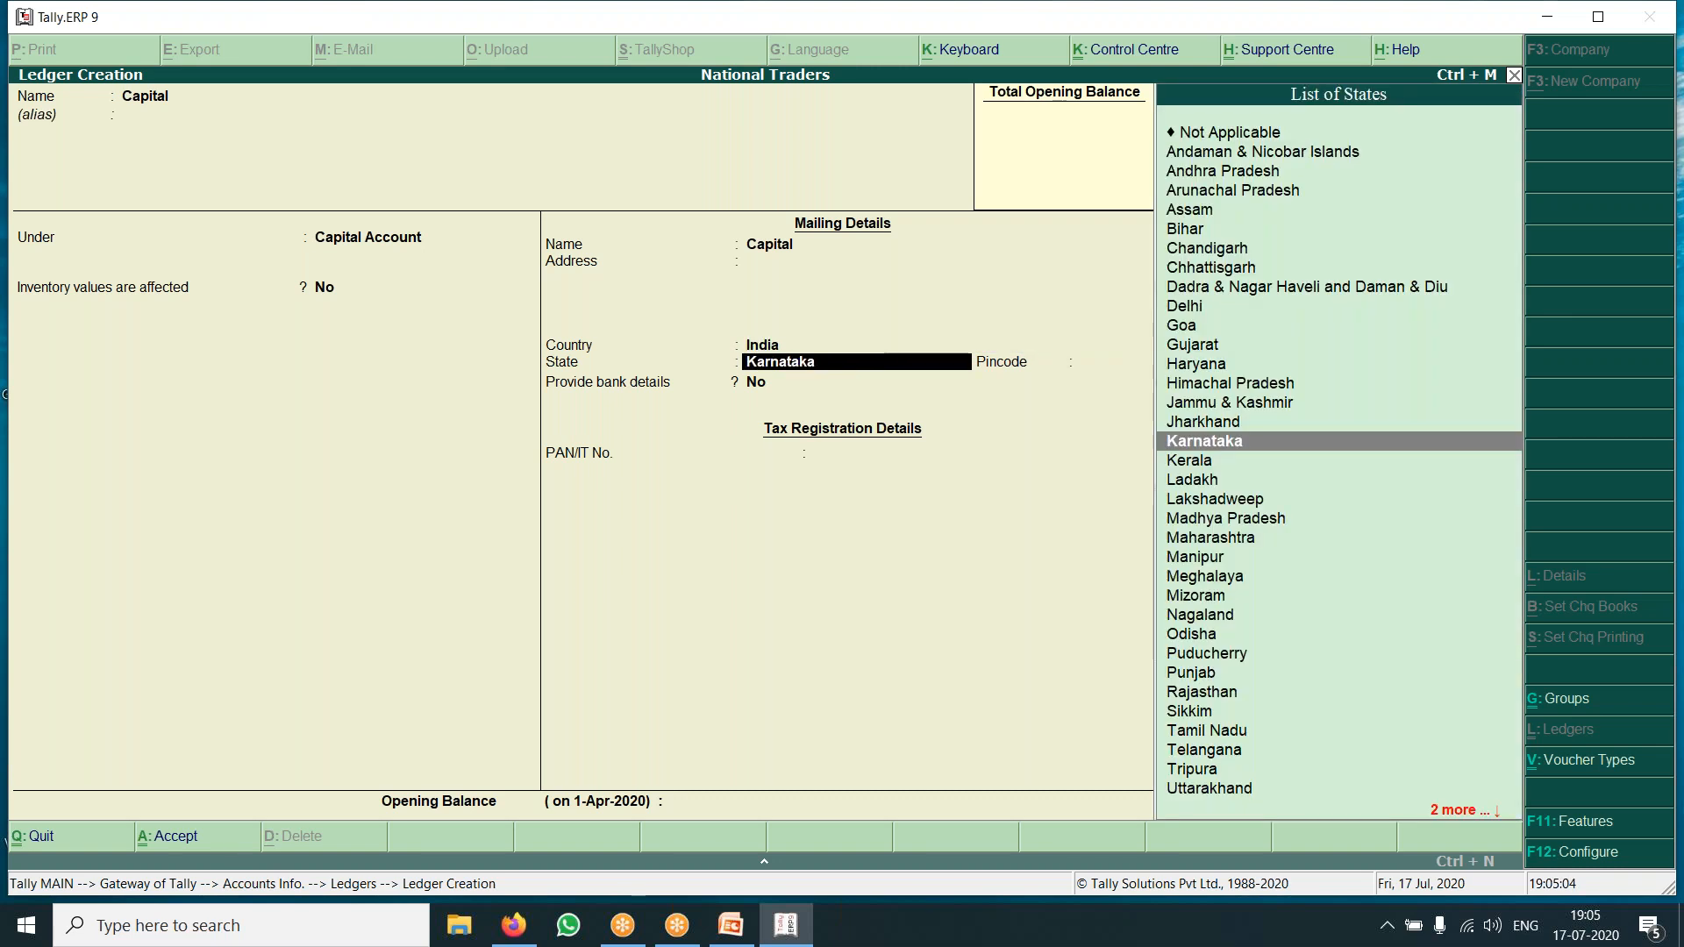
pyautogui.press('Return')
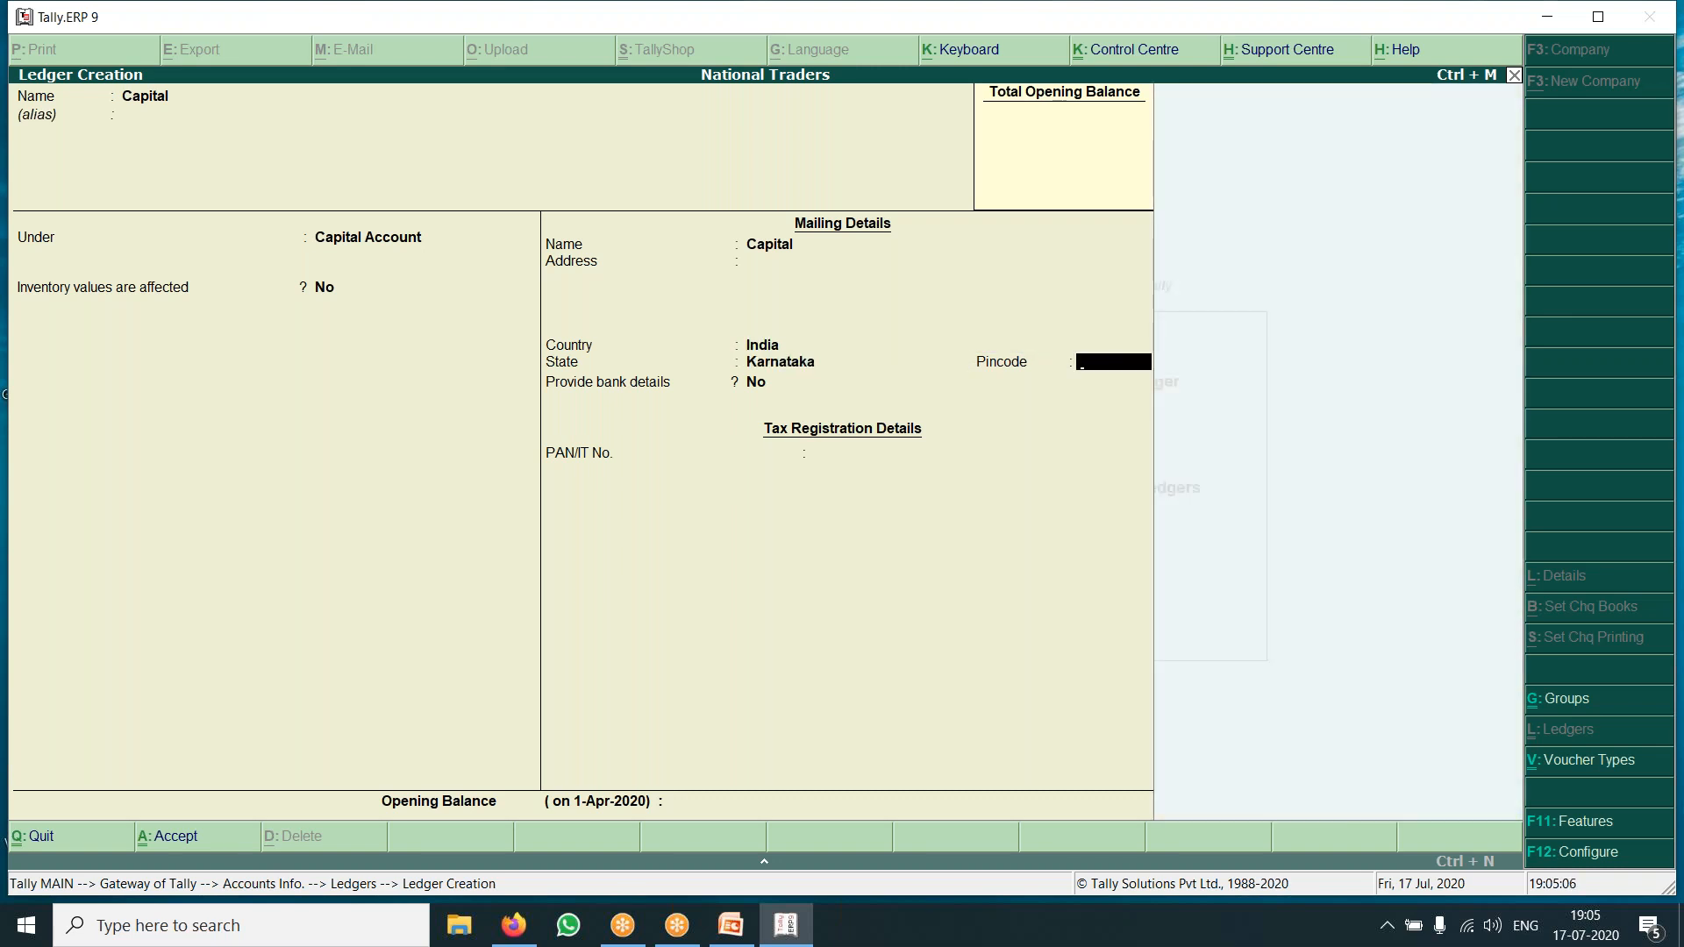
pyautogui.press('Return')
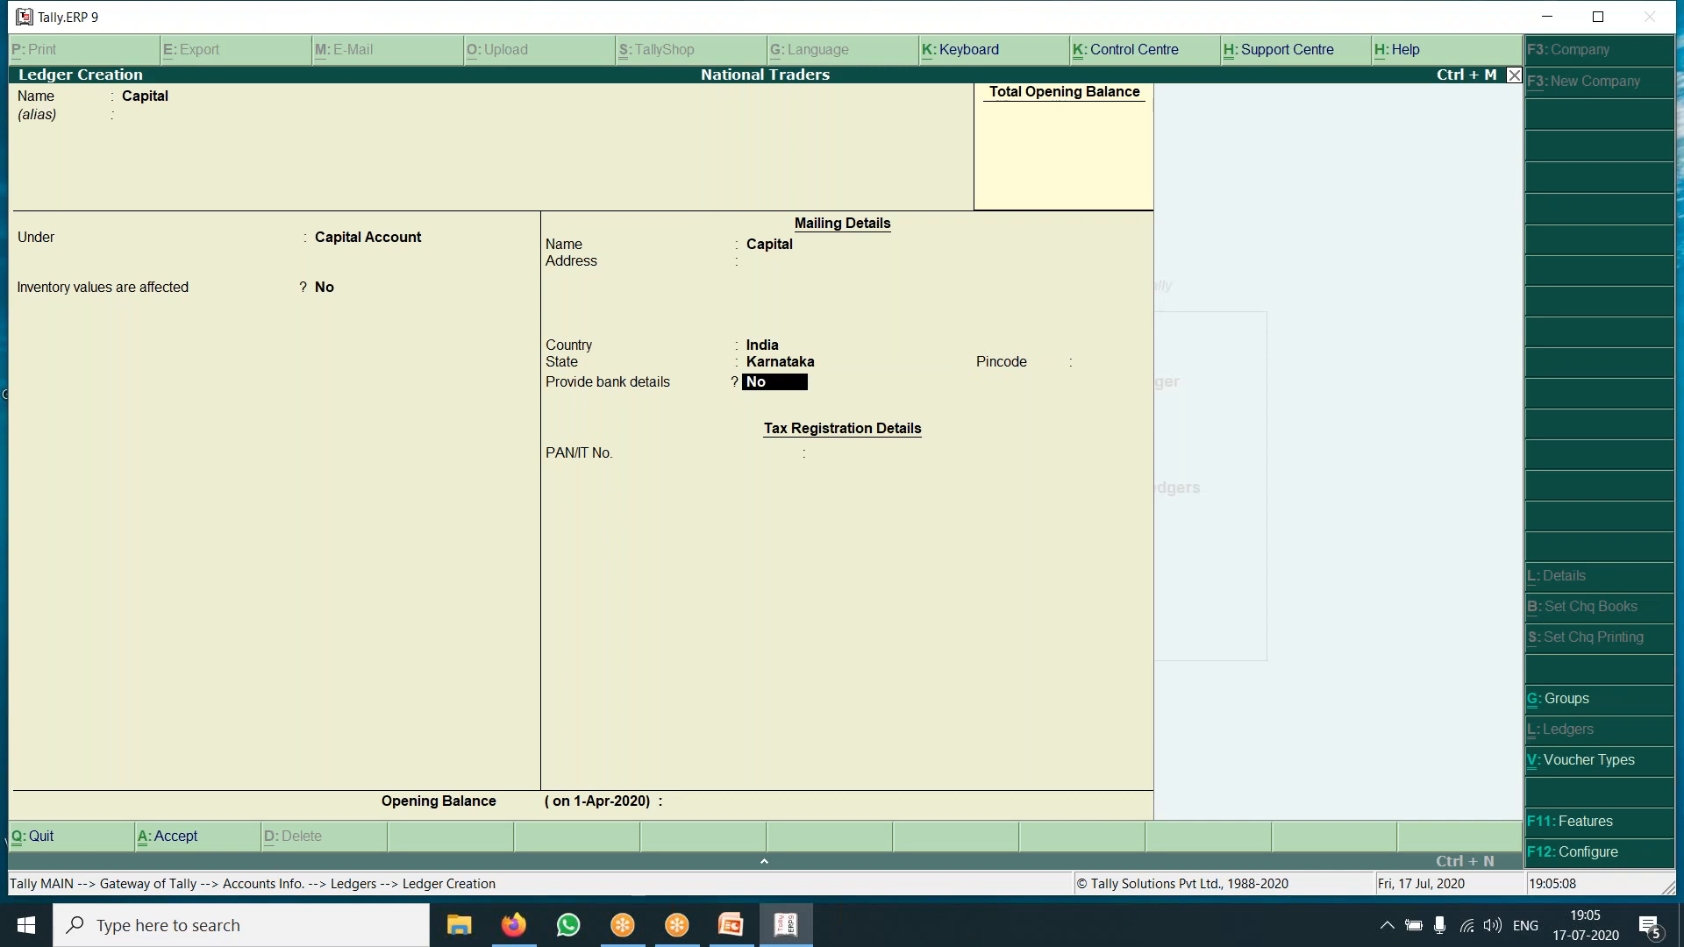
pyautogui.press('Return')
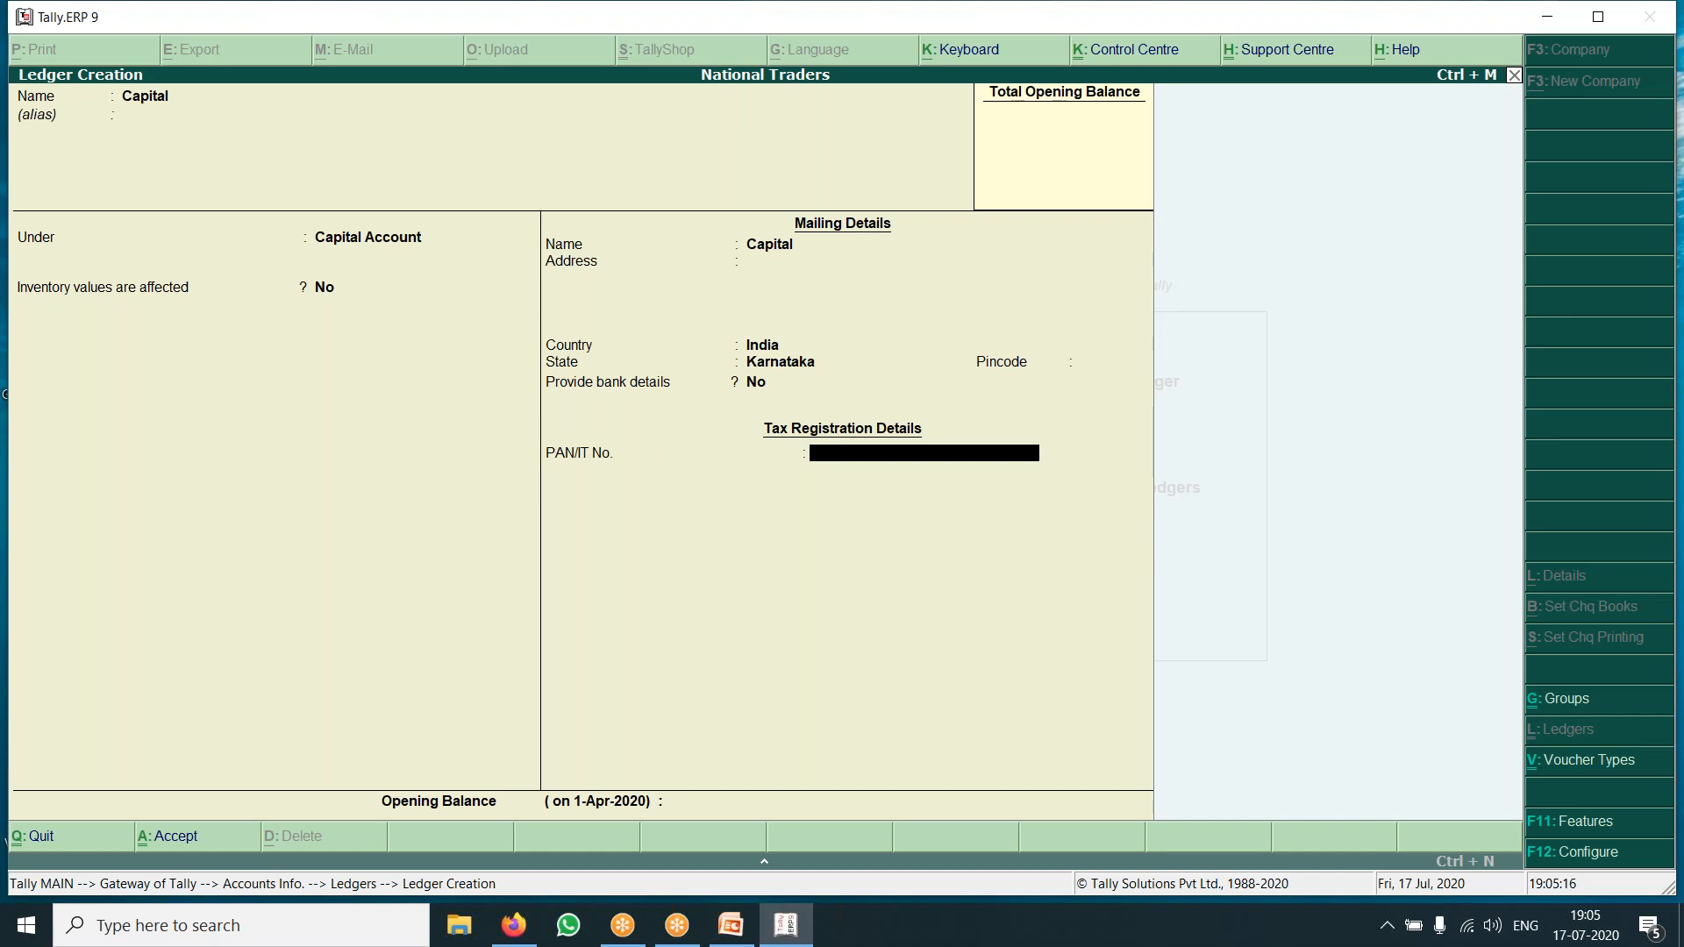
pyautogui.press('Return')
pyautogui.press('Return')
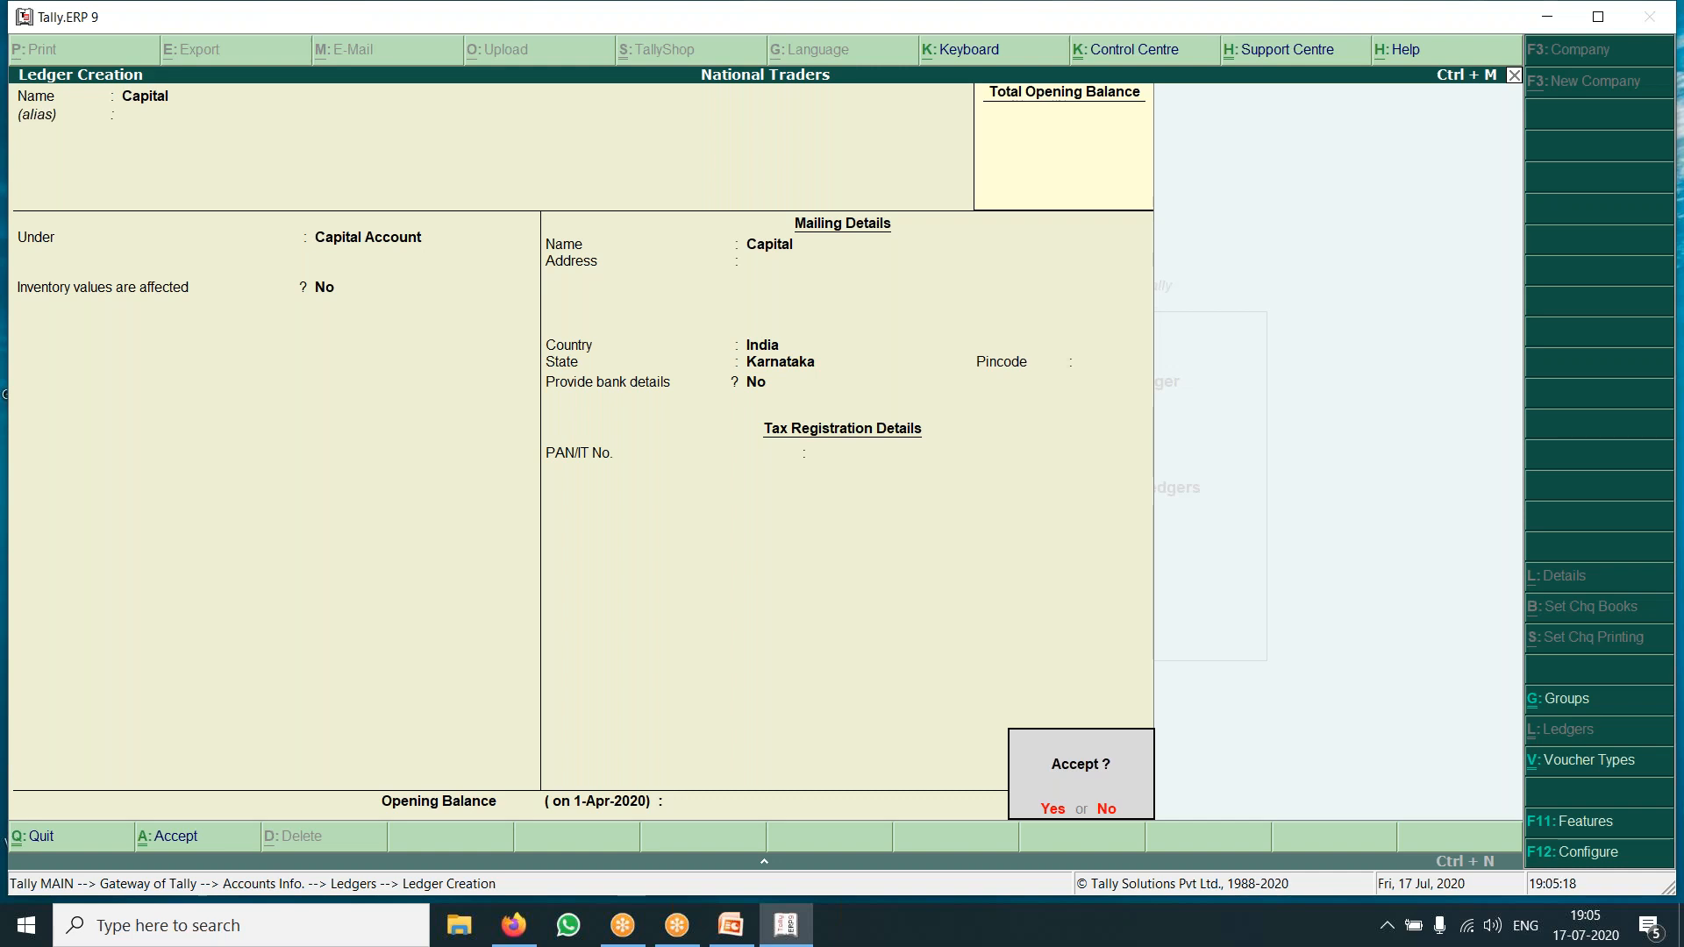
pyautogui.press('Return')
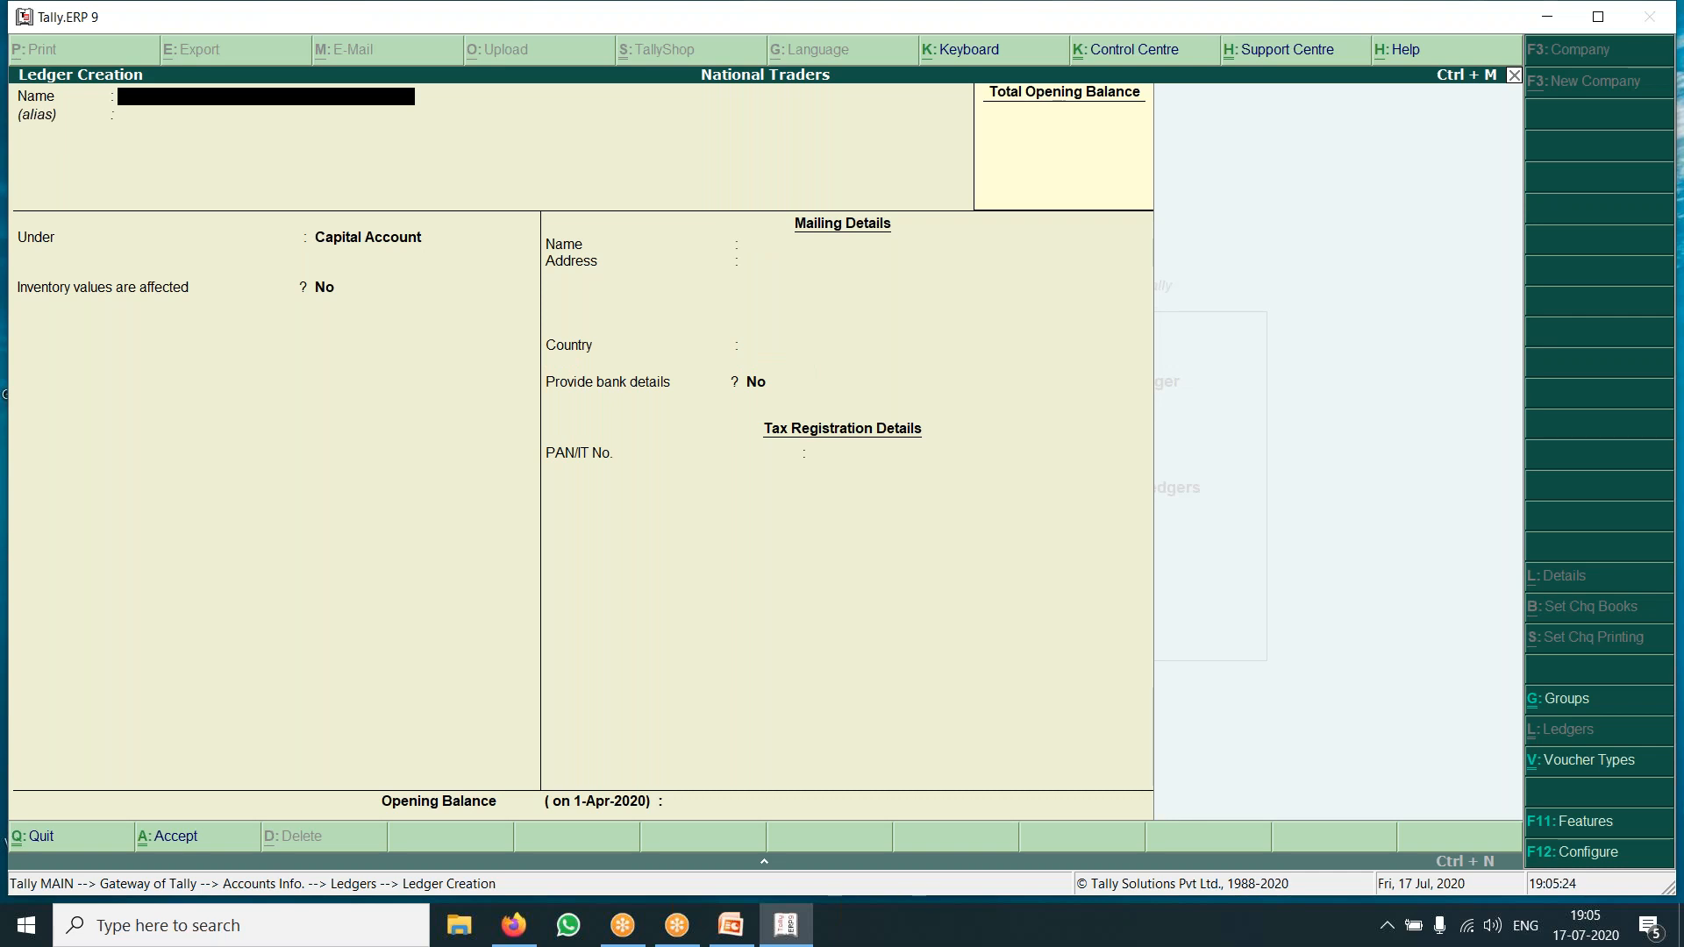
# Leave the ledger creation form, view the list of ledgers available for single-ledger display and close it.
pyautogui.press('Escape')
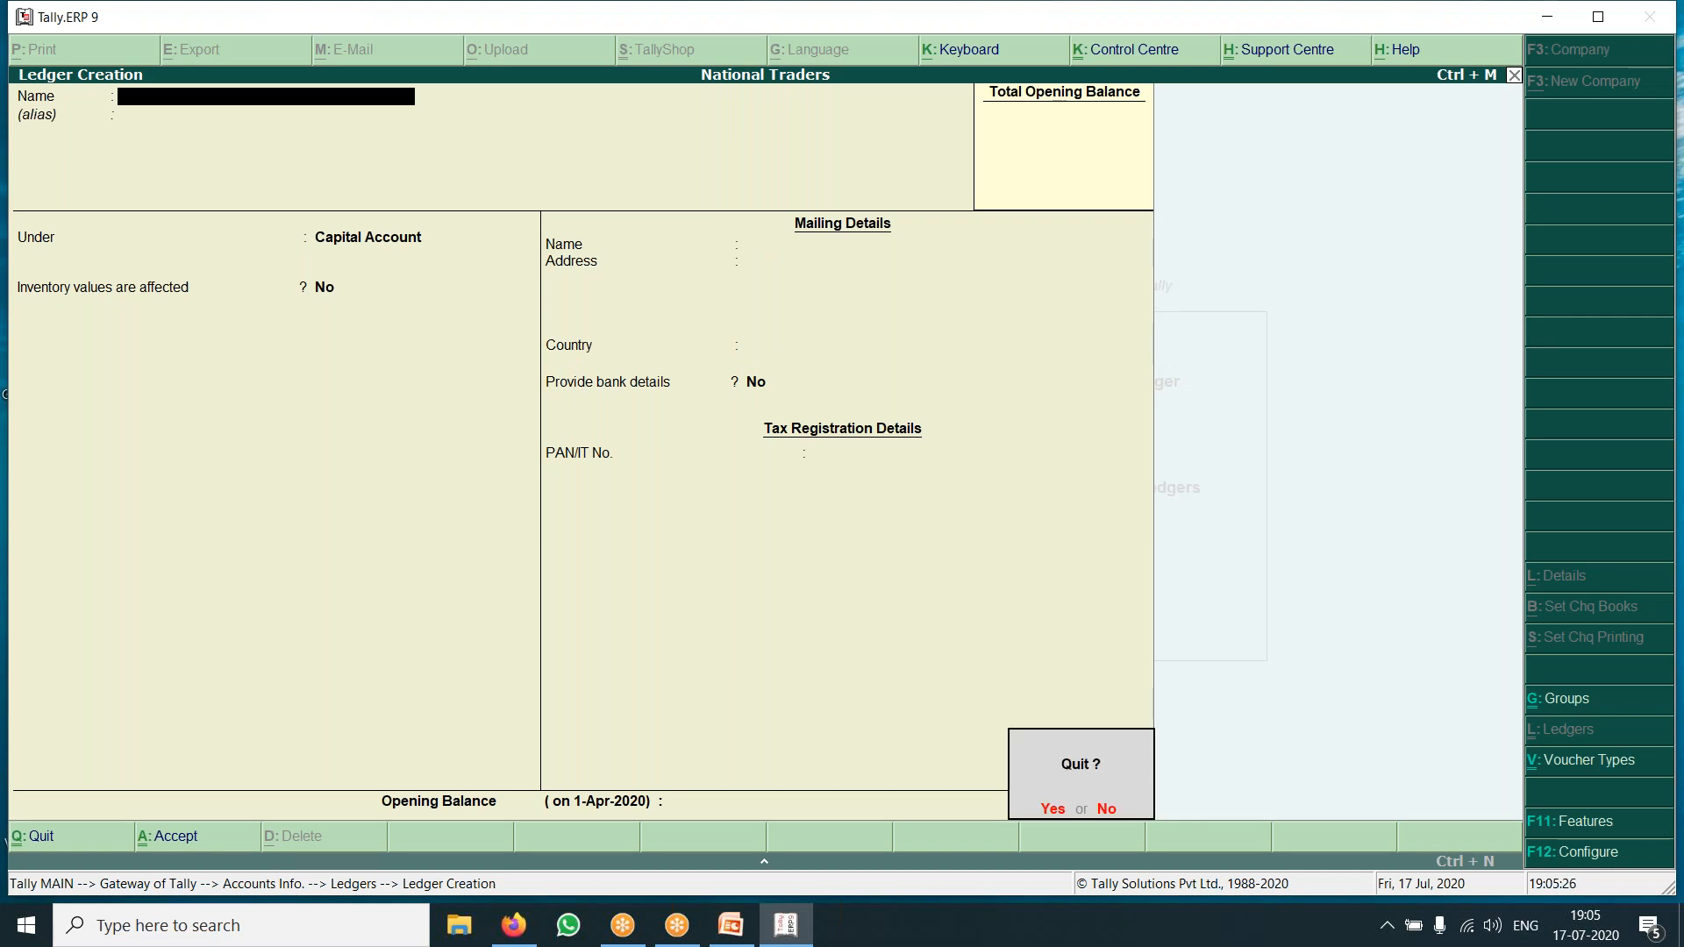
pyautogui.press('Return')
pyautogui.press('Down')
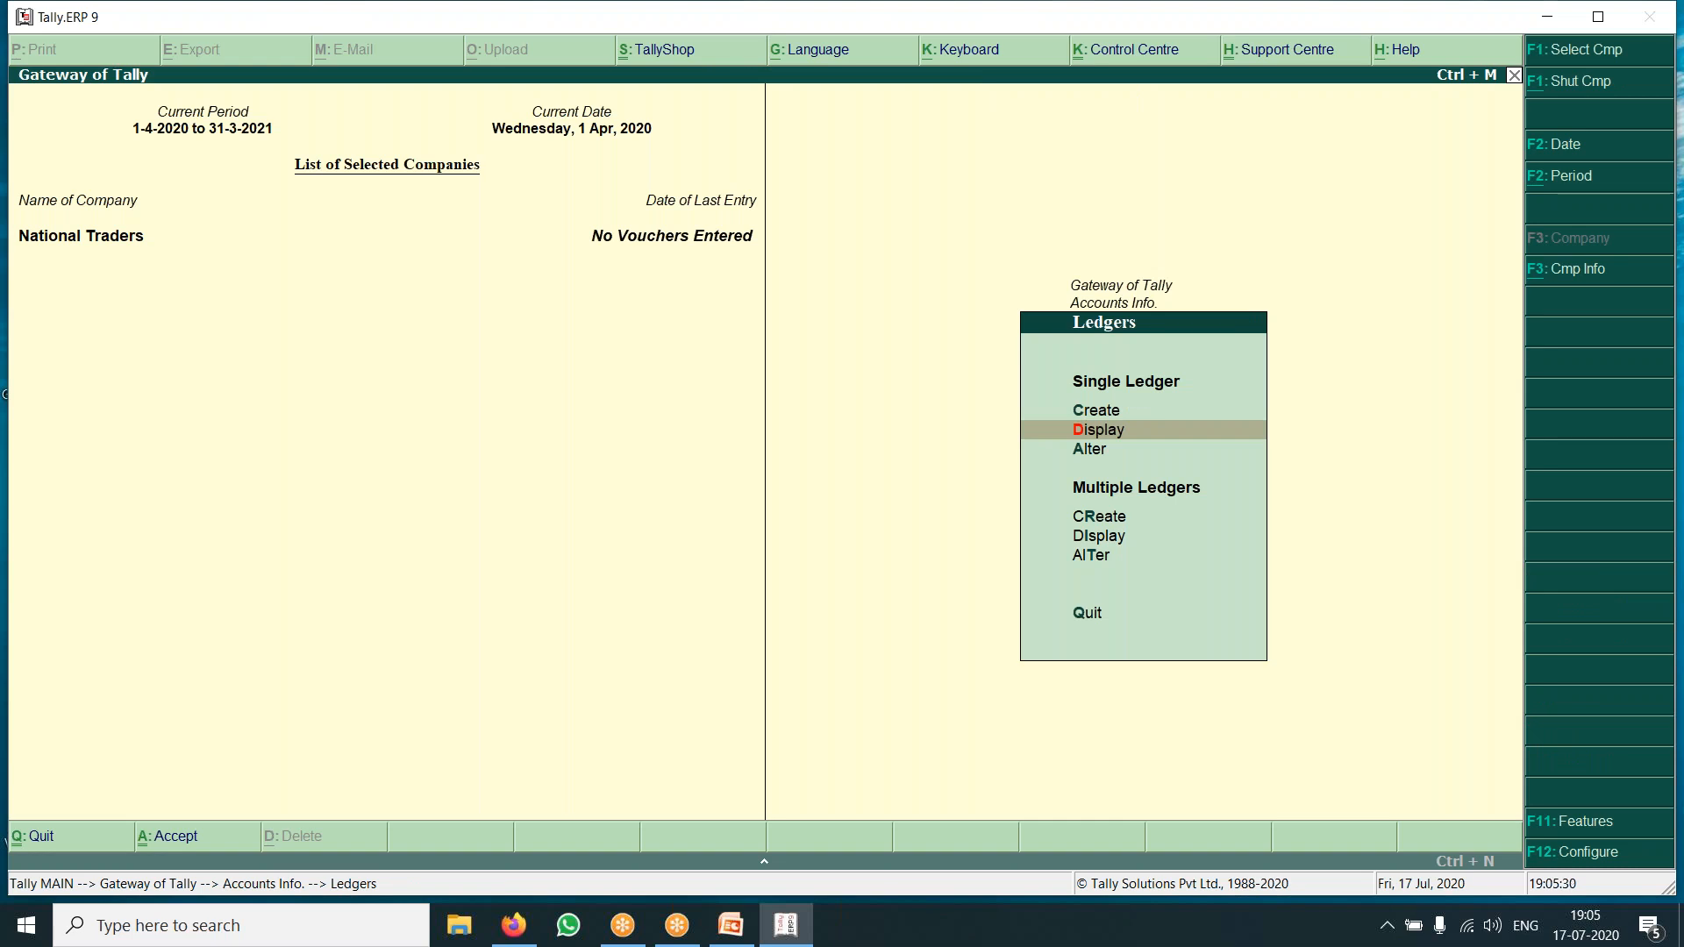
pyautogui.press('Return')
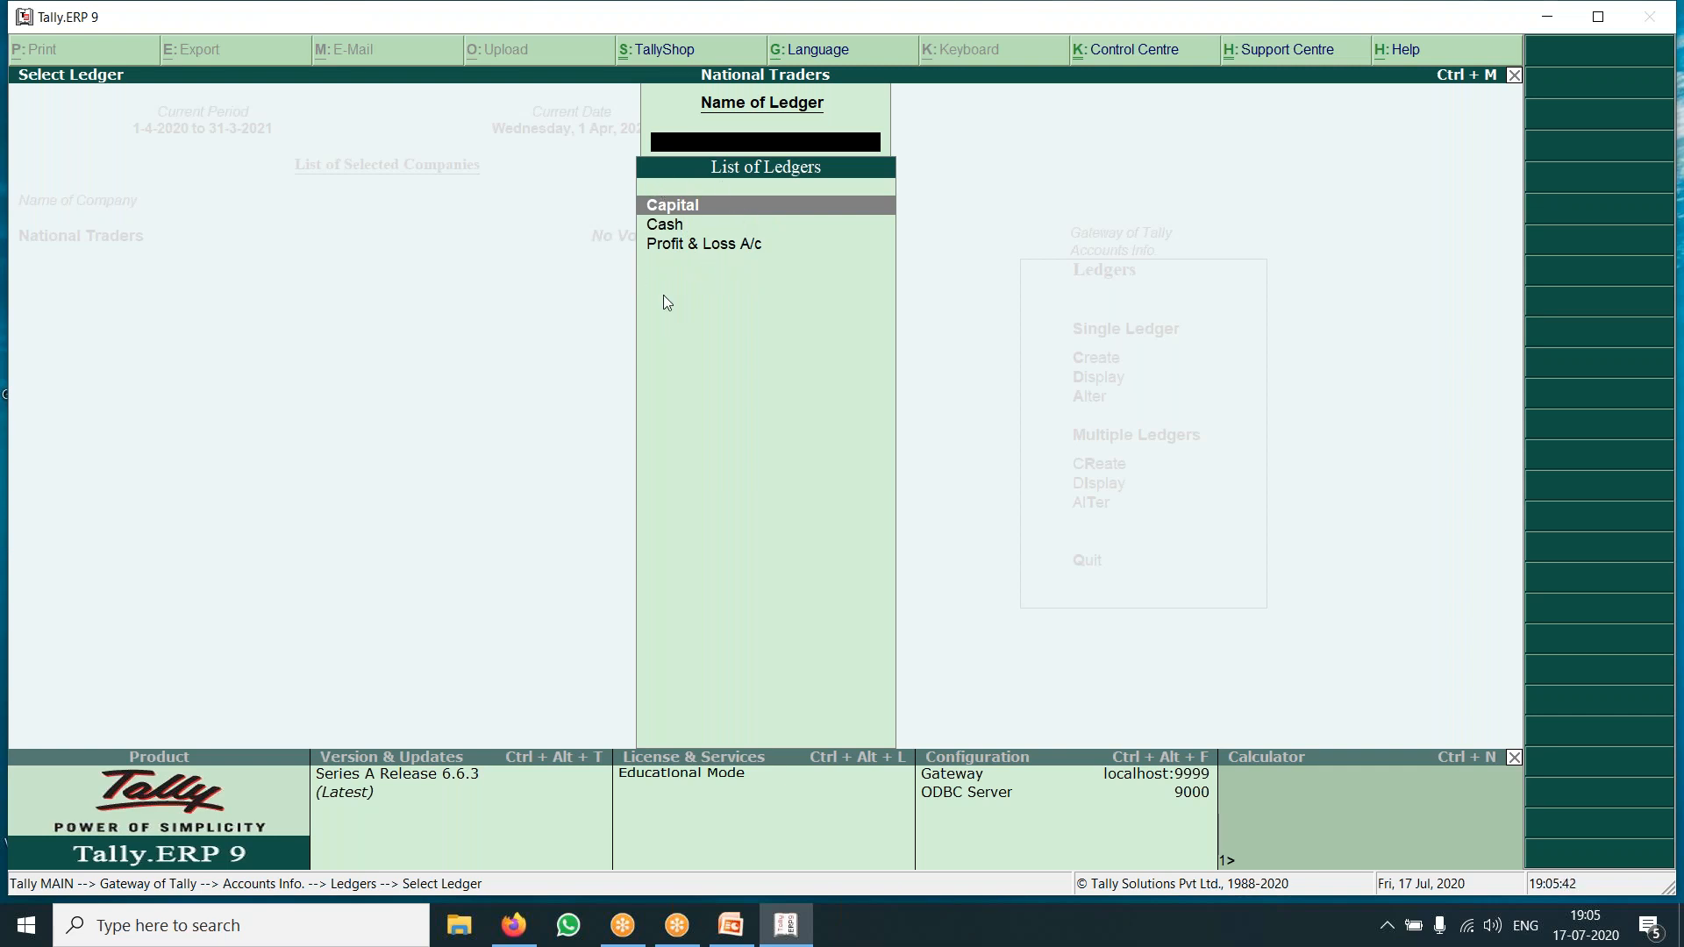
pyautogui.press('Escape')
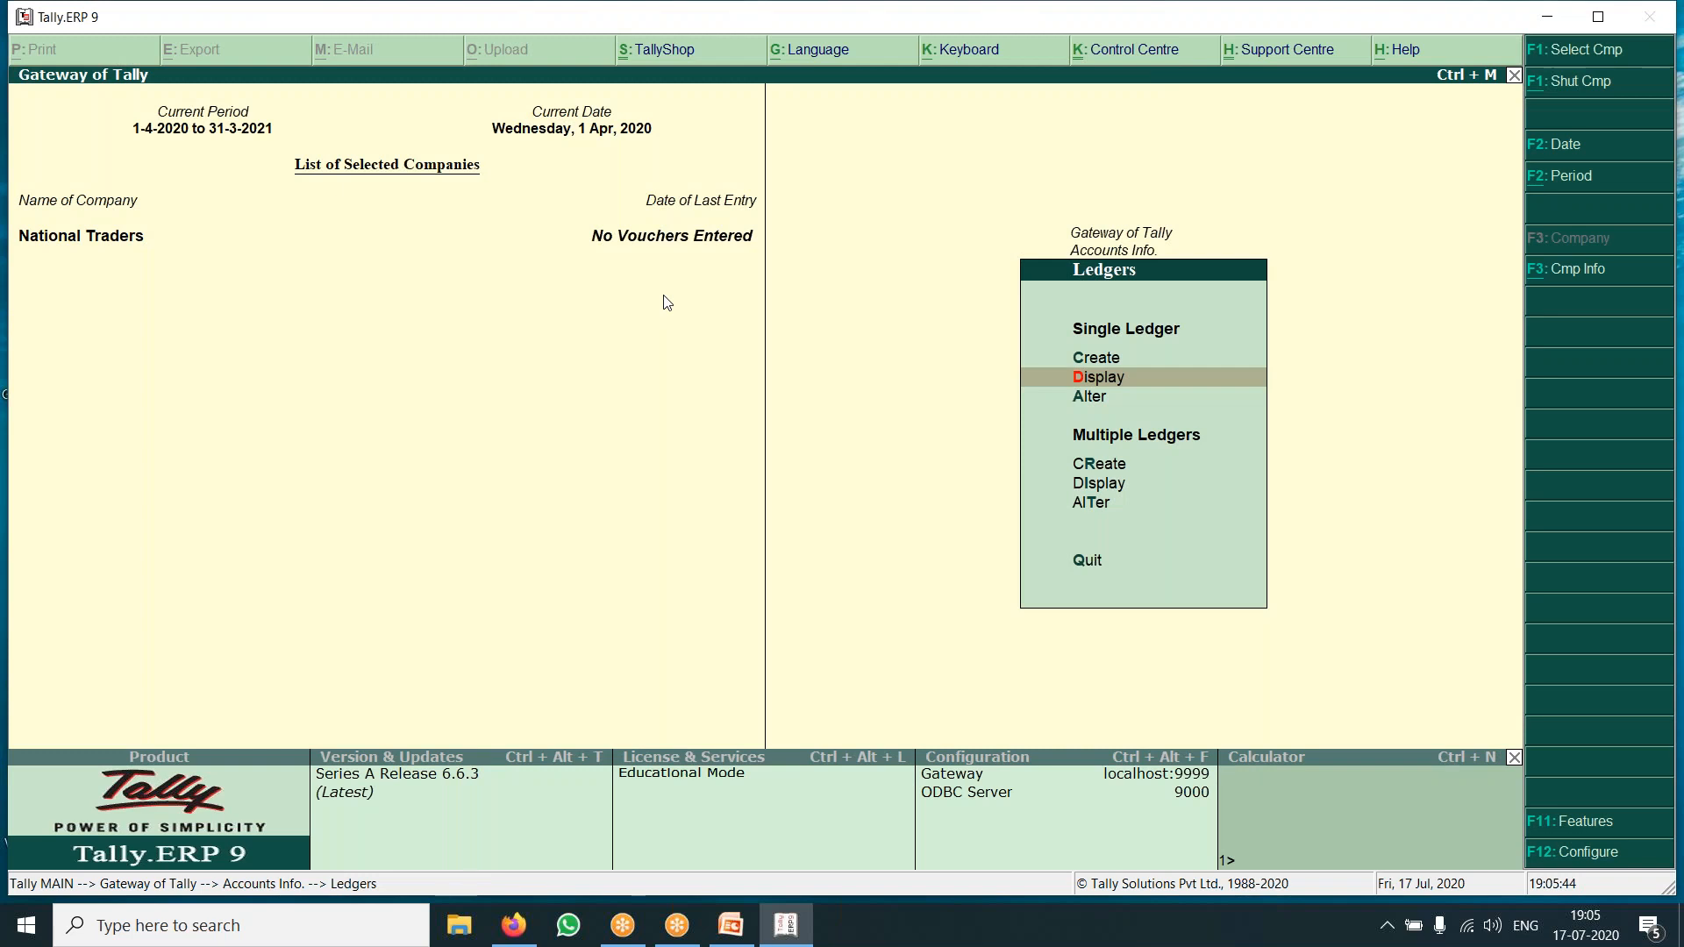
# Start a new single ledger named Icici Bank Overdraft A/c without an alias and place it under Bank OD A/c.
pyautogui.press('Up')
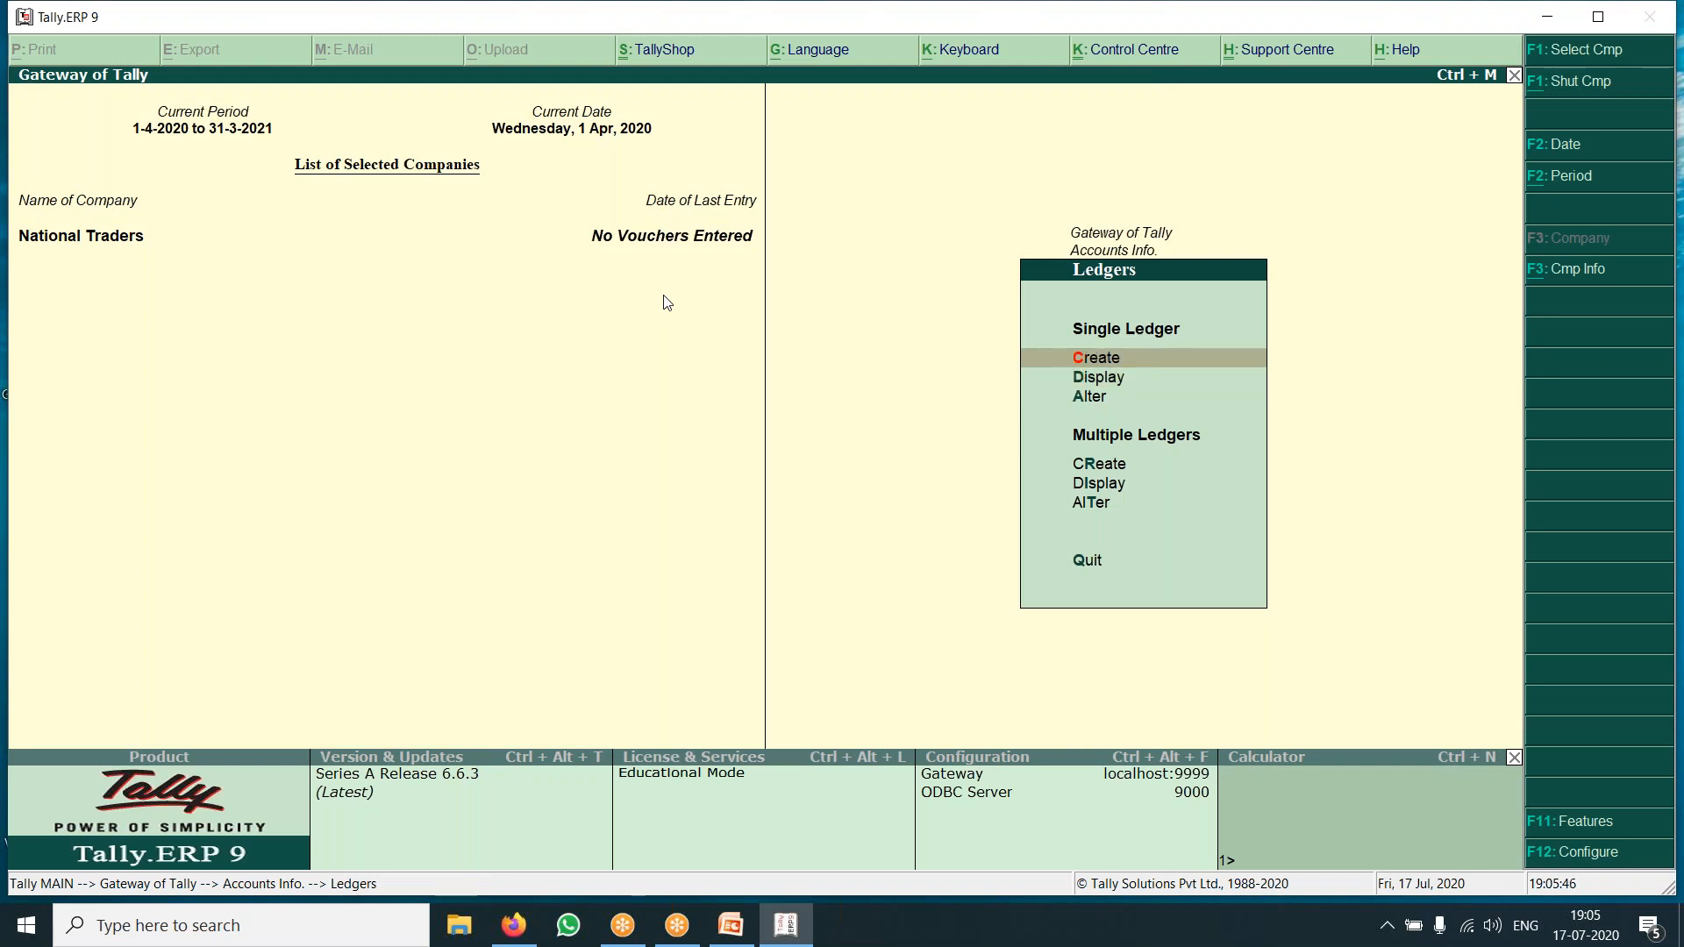
pyautogui.press('Return')
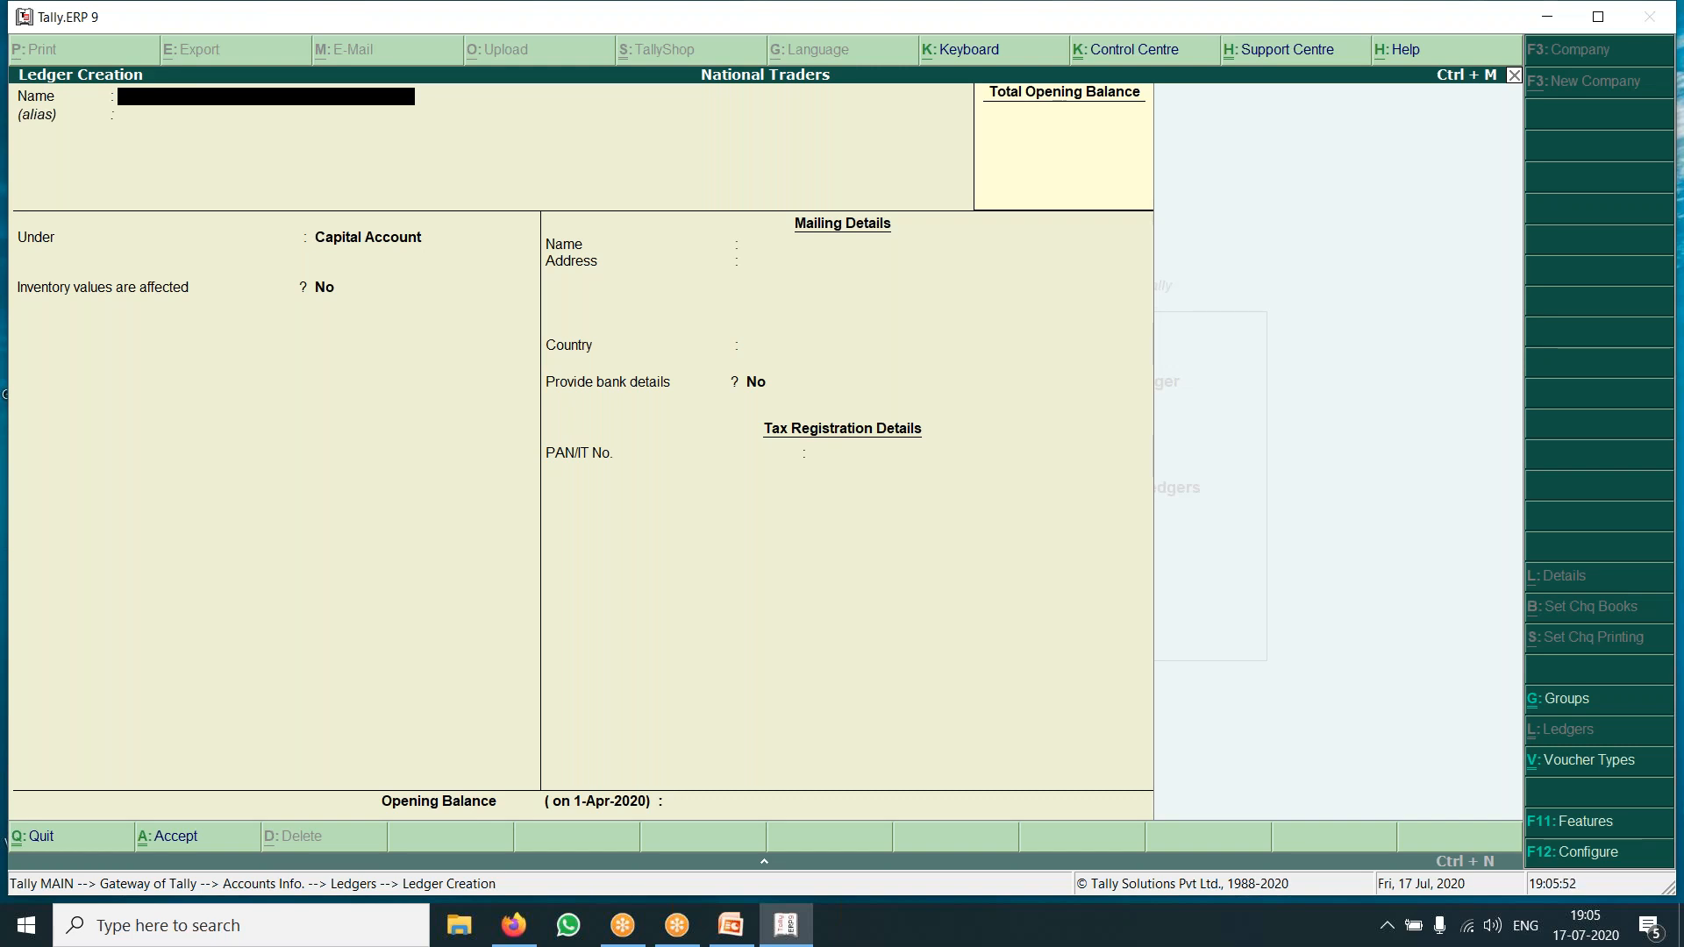
pyautogui.write('Icici Bank overdraft')
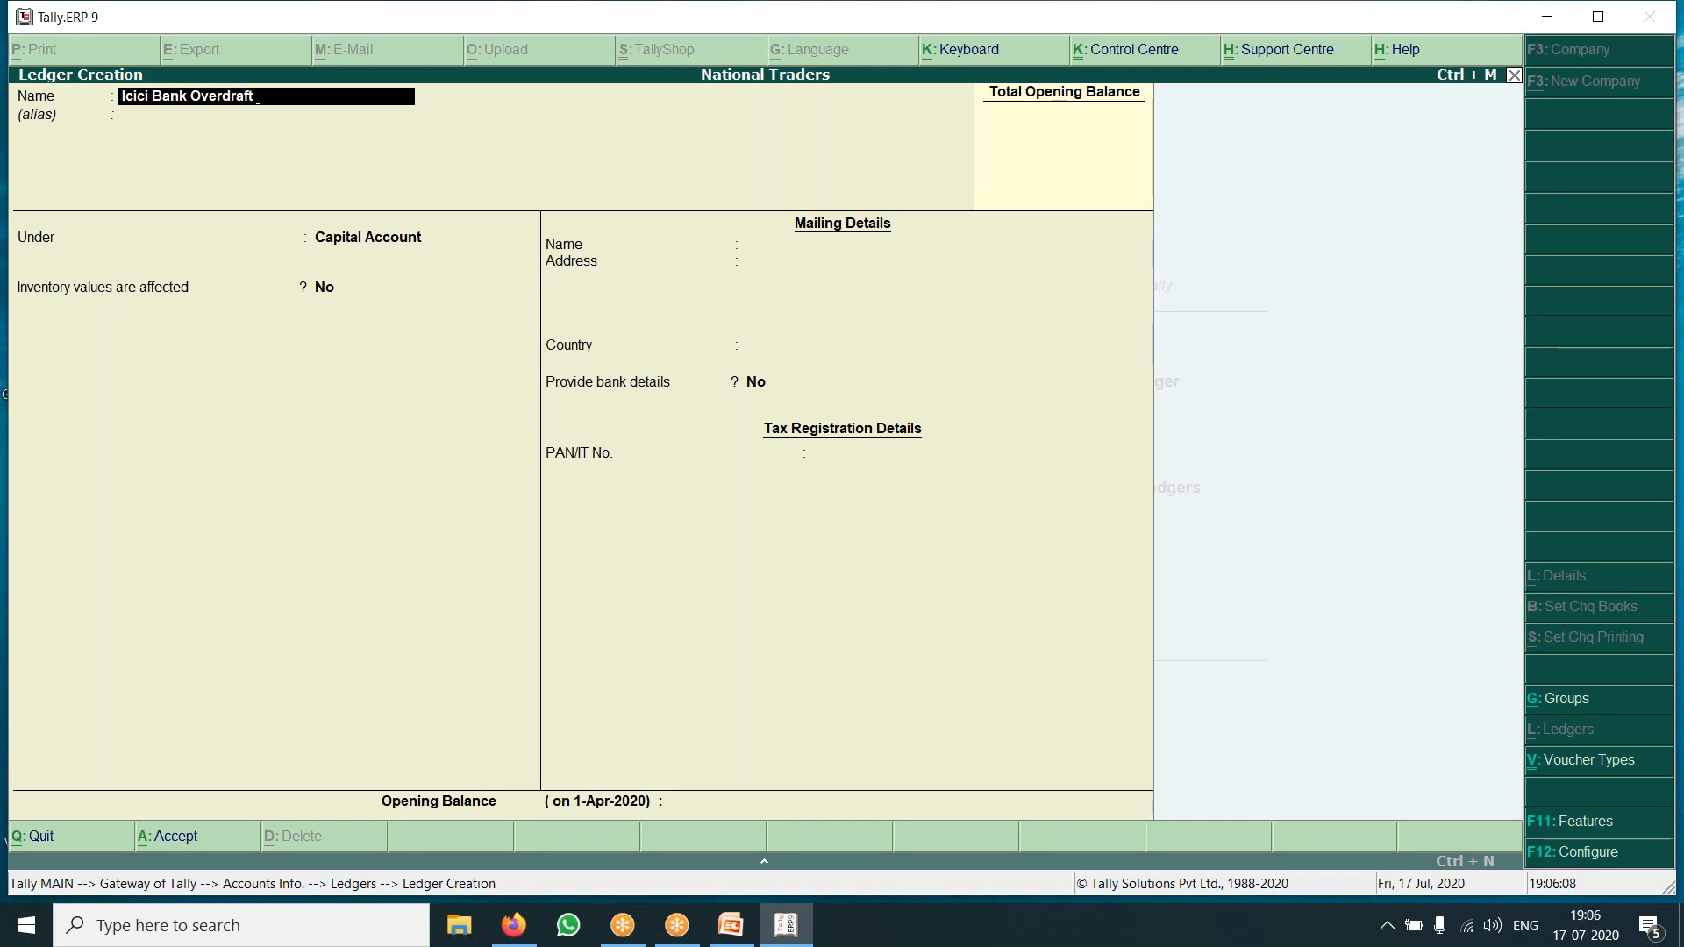
pyautogui.write(' a/c')
pyautogui.press('Return')
pyautogui.press('Return')
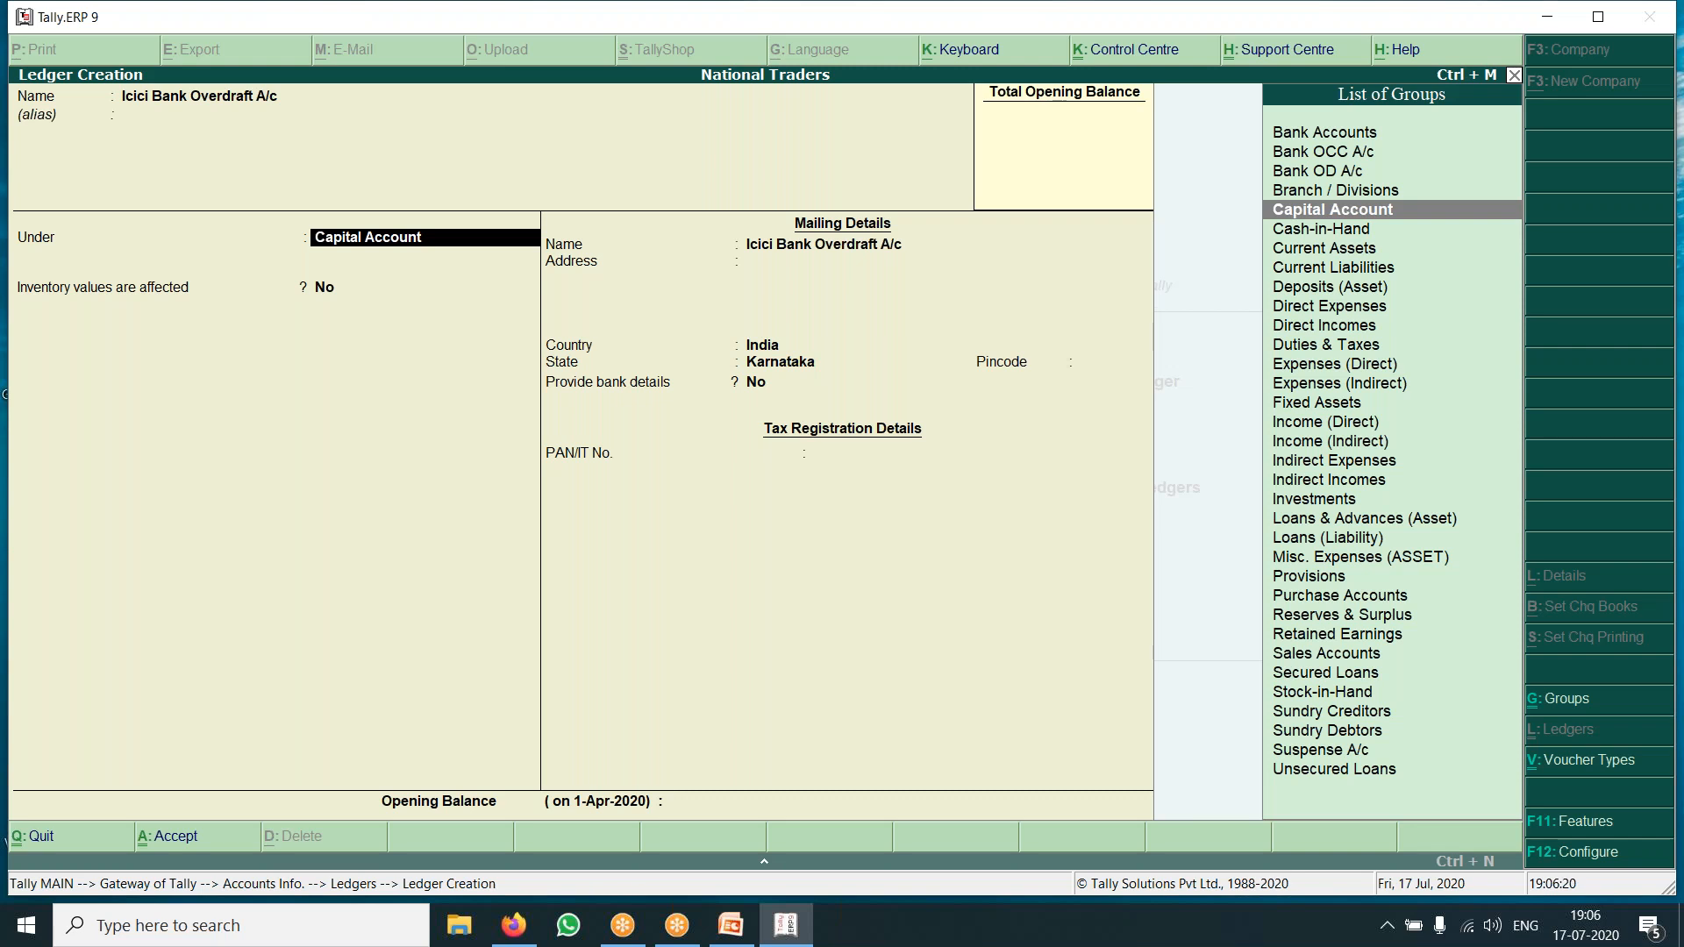
pyautogui.press('Up')
pyautogui.press('Up')
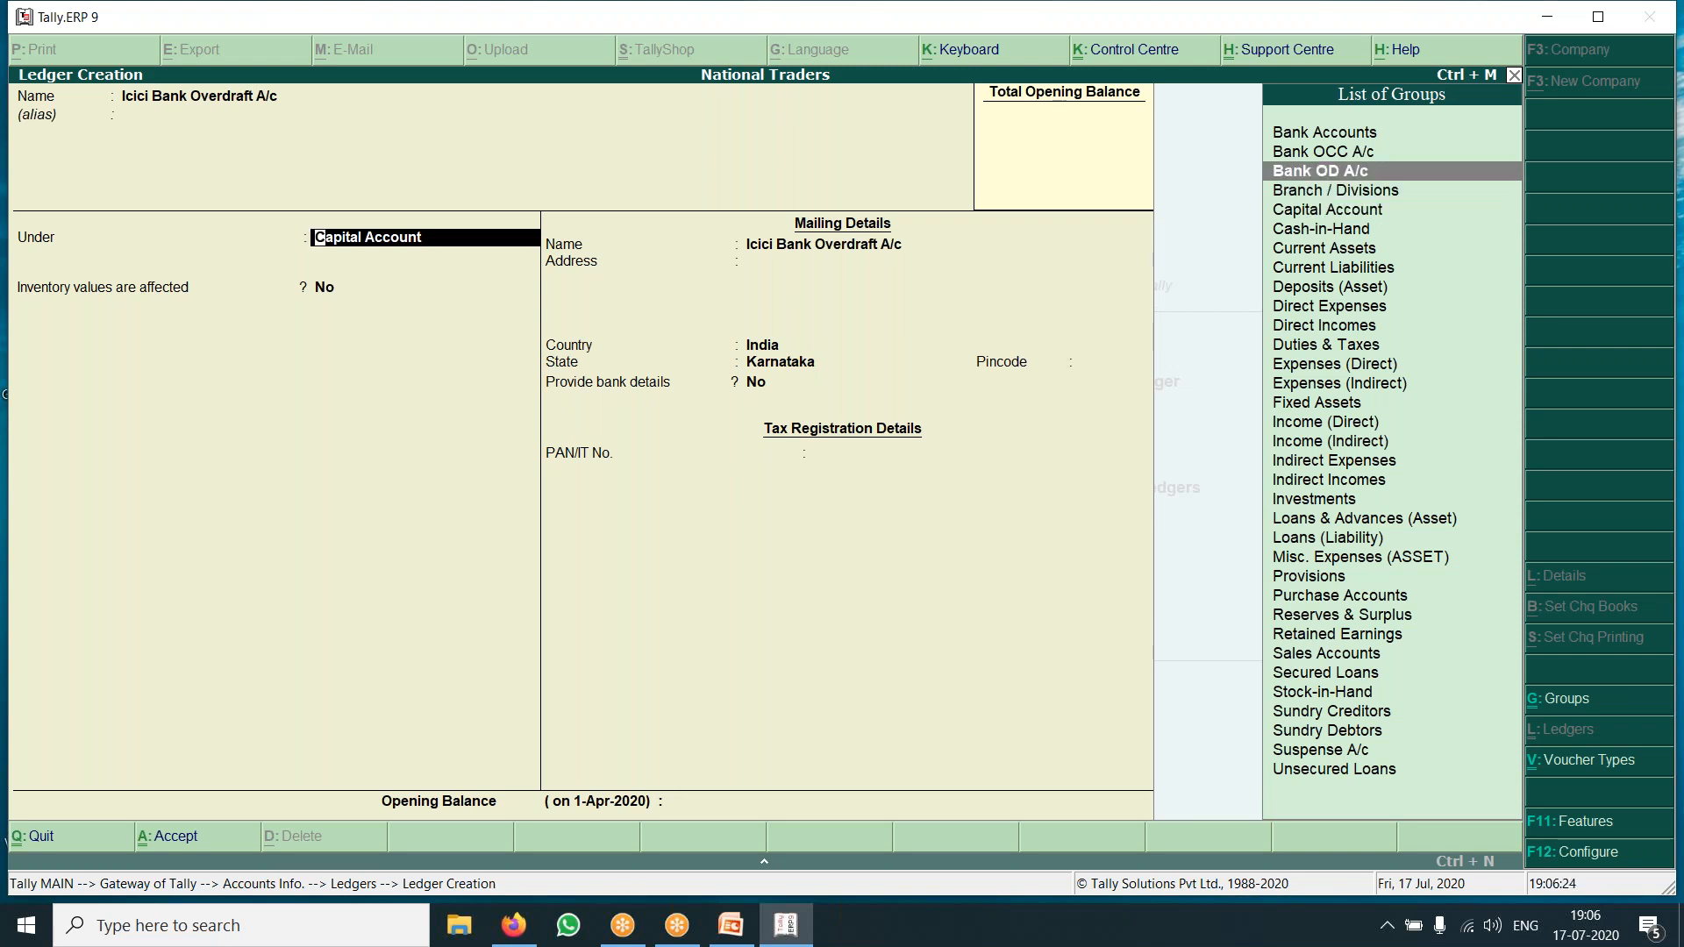
pyautogui.press('Return')
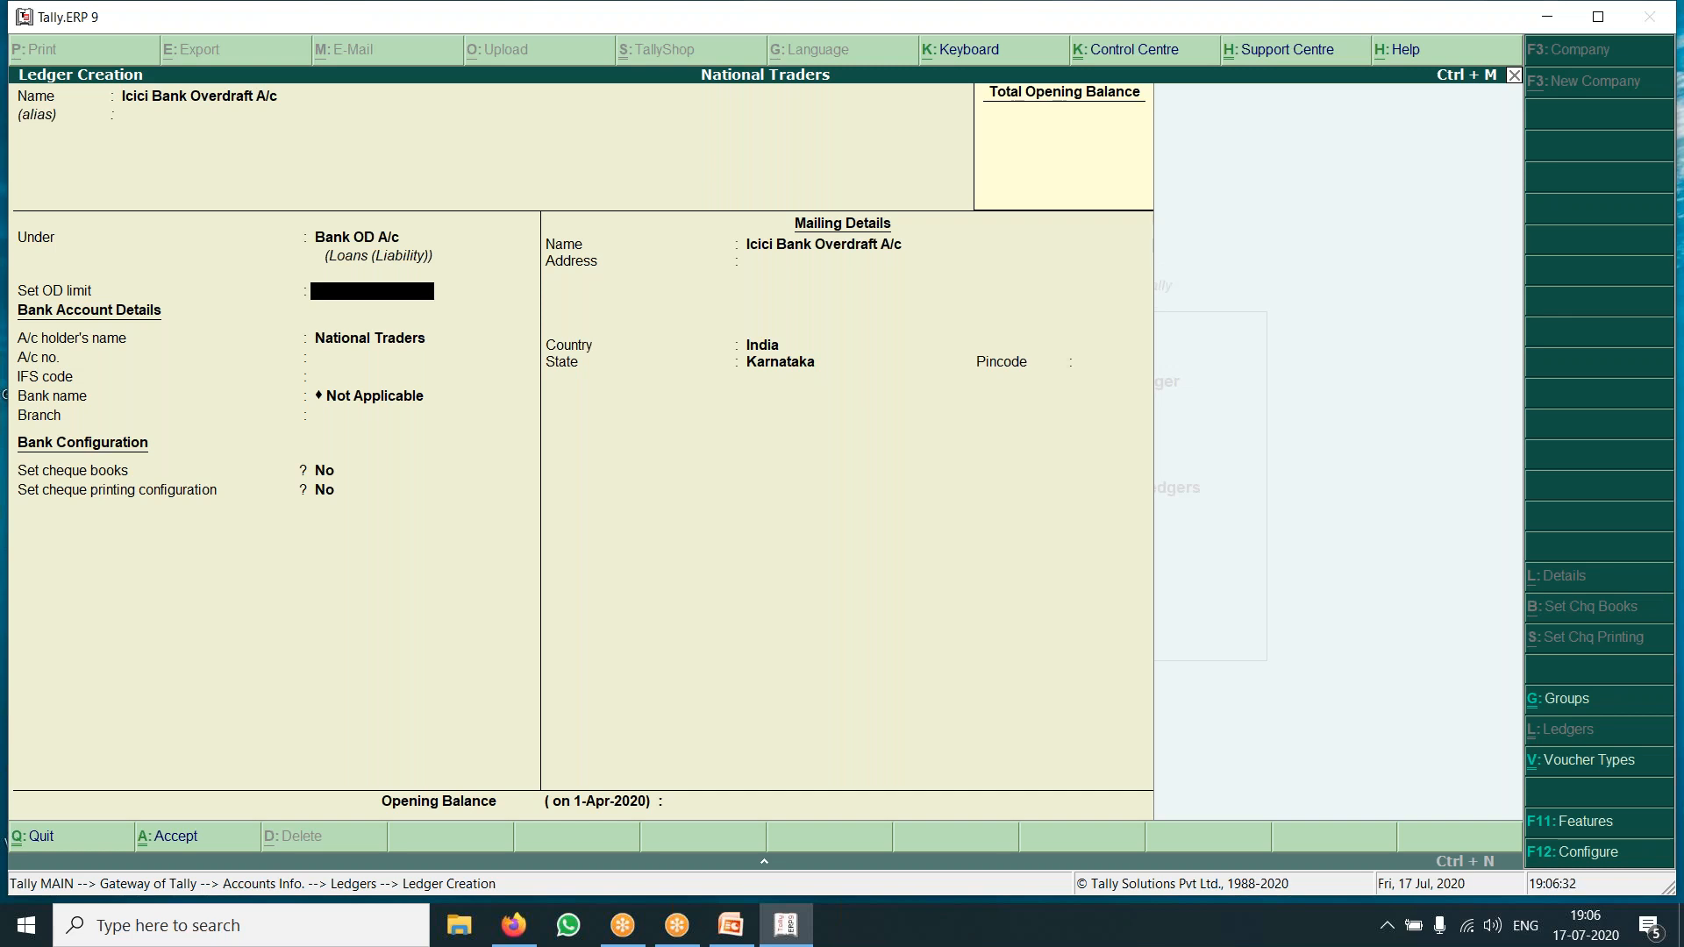
# Keep the default bank and mailing details for the Icici Bank Overdraft A/c ledger, leave OD limit and opening balance empty, and save it.
pyautogui.press('Return')
pyautogui.press('Return')
pyautogui.press('Return')
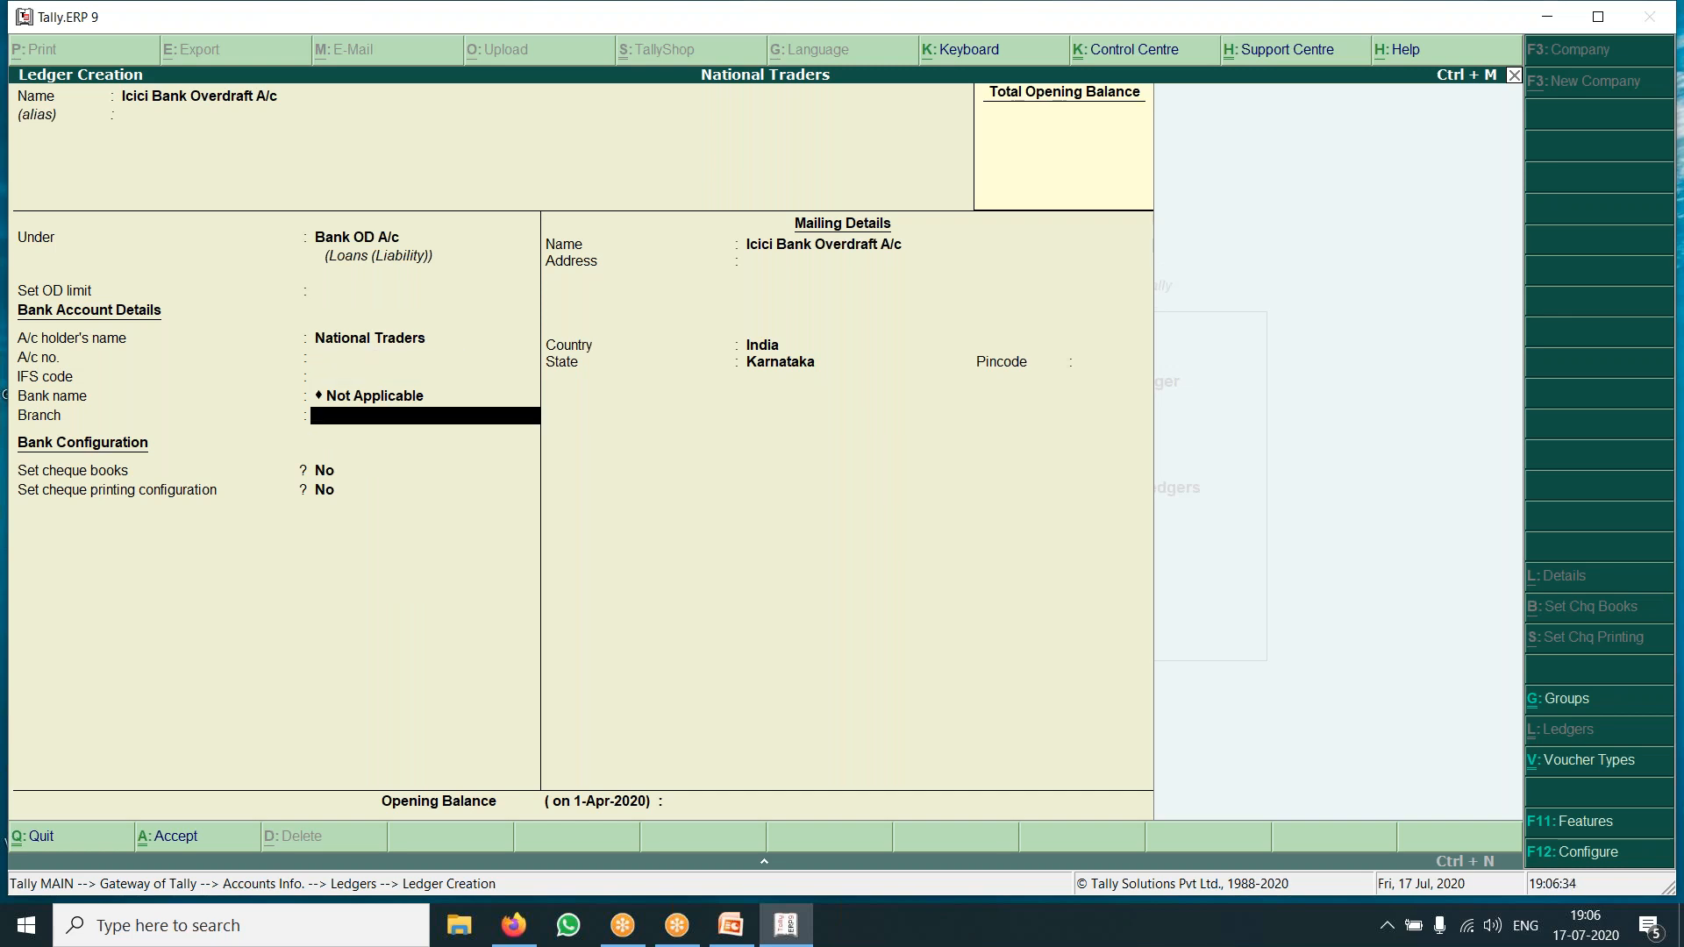
pyautogui.press('Return')
pyautogui.press('Return')
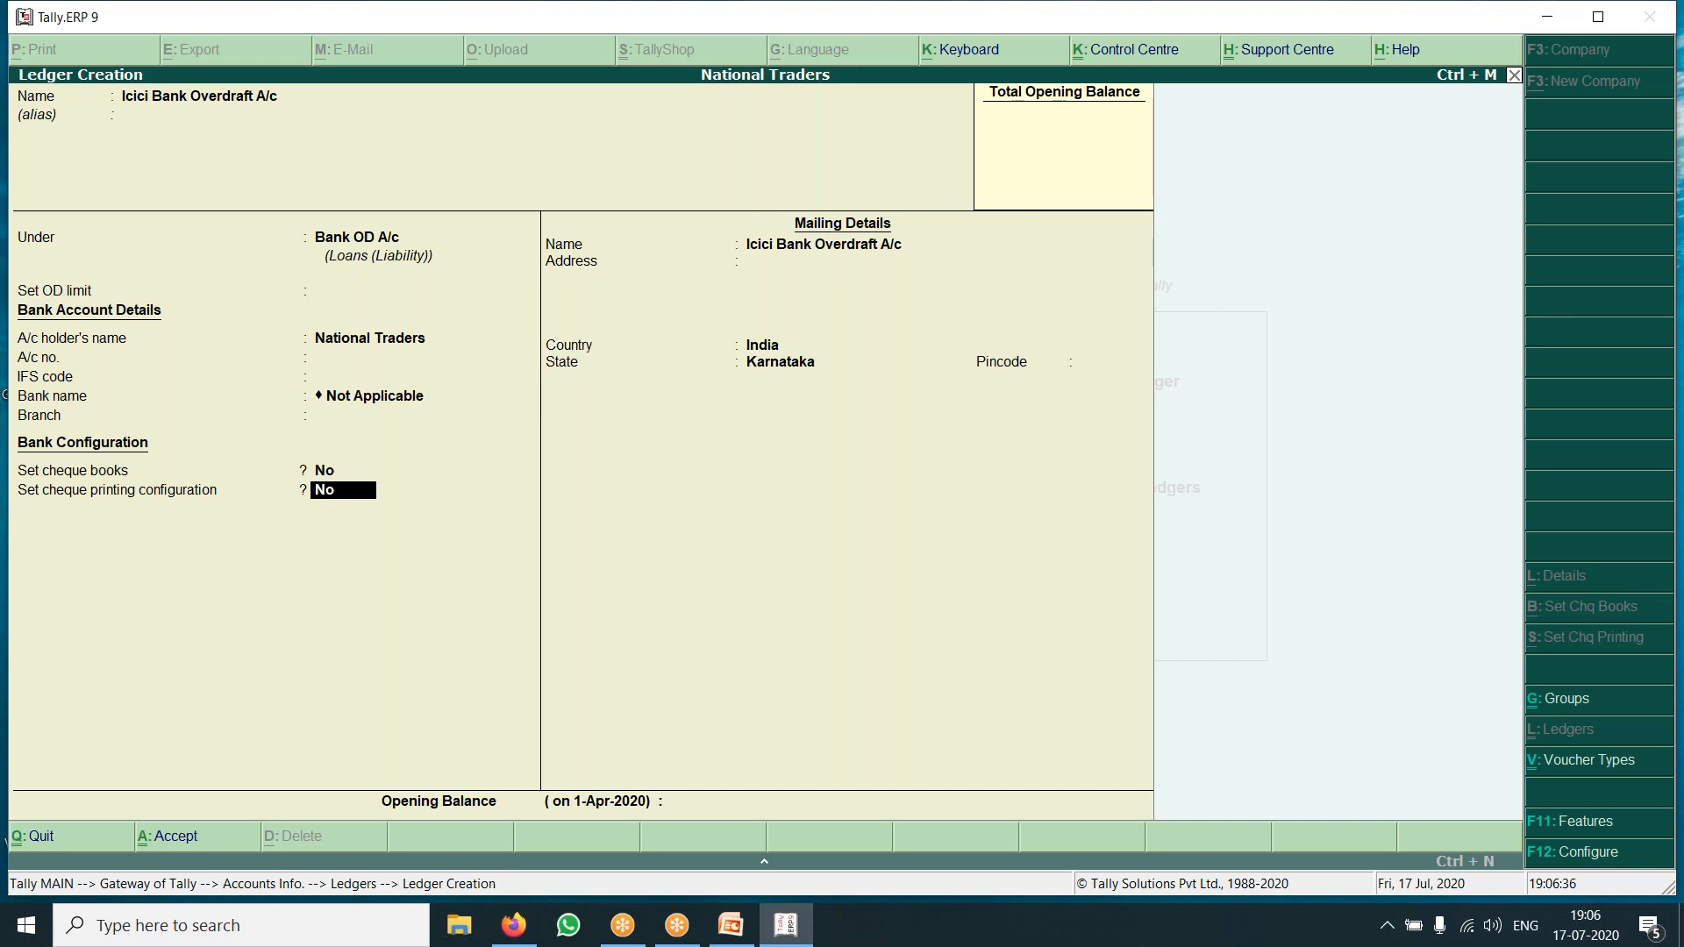
pyautogui.press('Return')
pyautogui.press('Return')
pyautogui.press('Return')
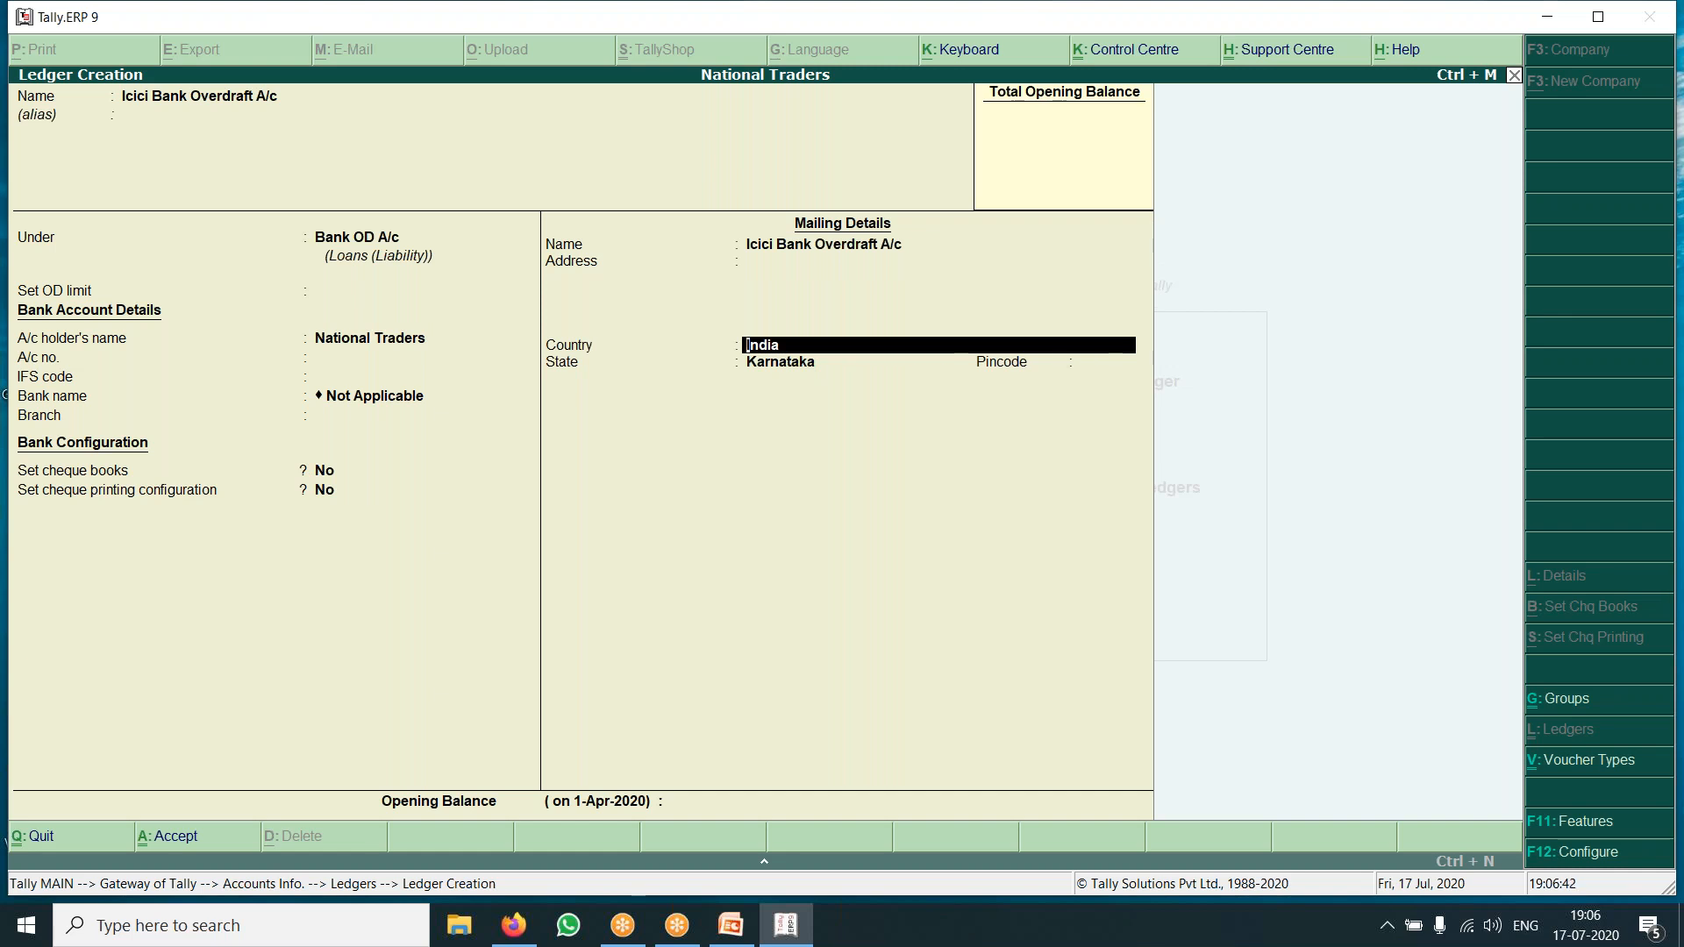
pyautogui.press('Return')
pyautogui.press('Return')
pyautogui.press('Return')
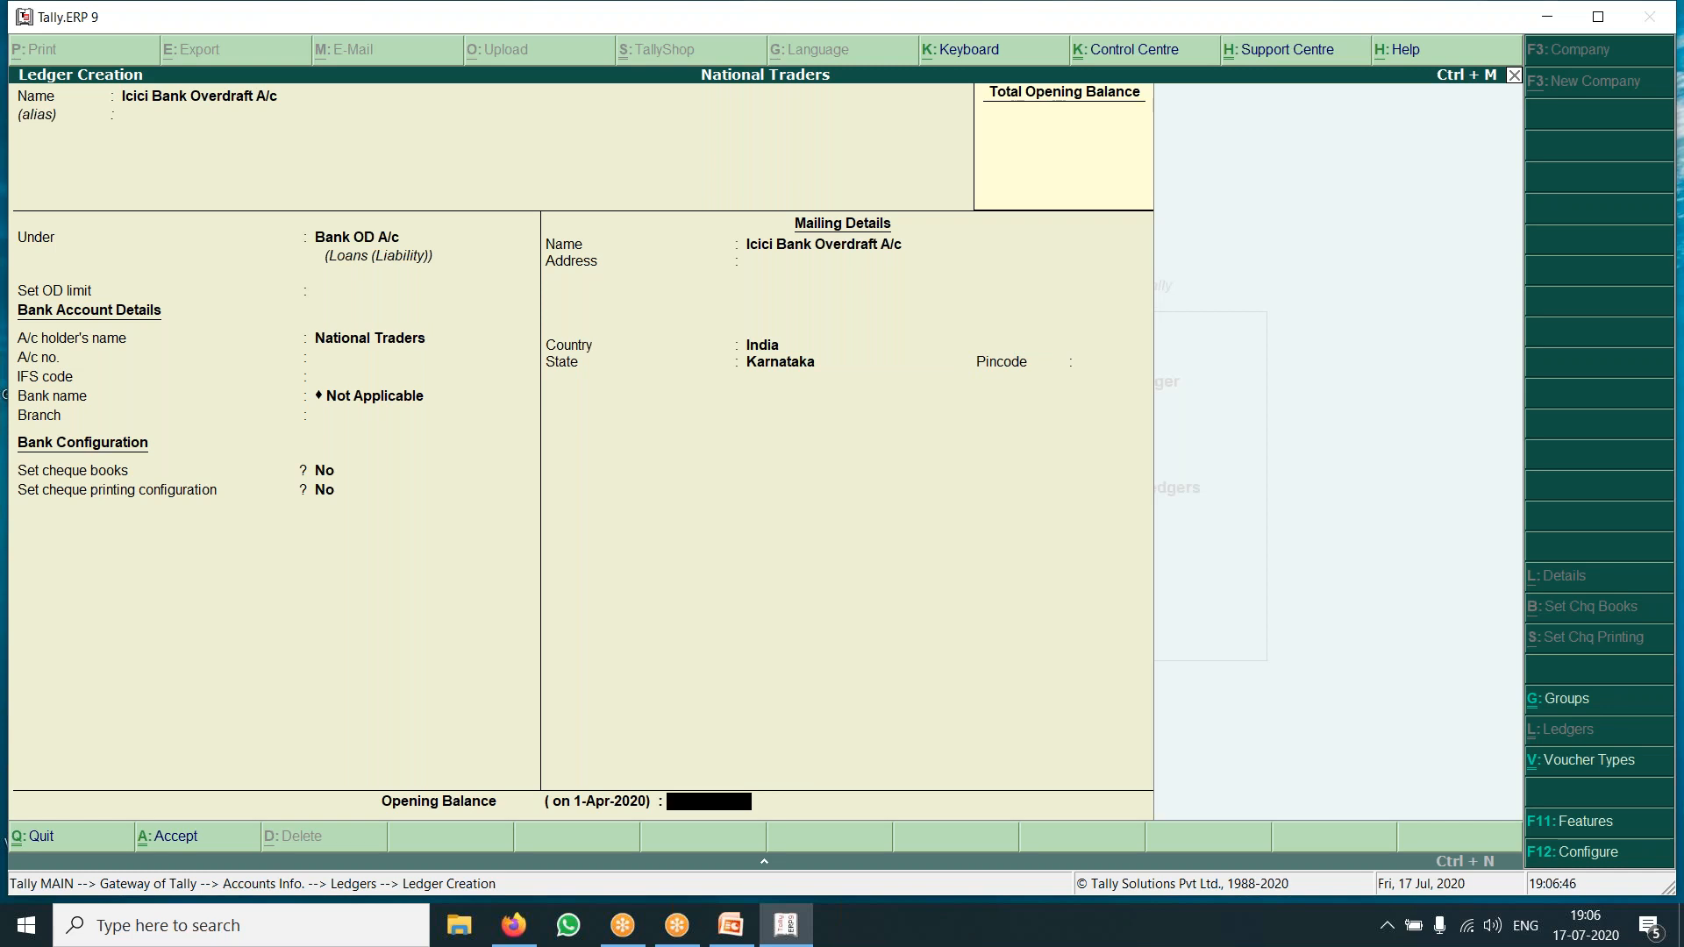
pyautogui.press('Return')
pyautogui.press('Return')
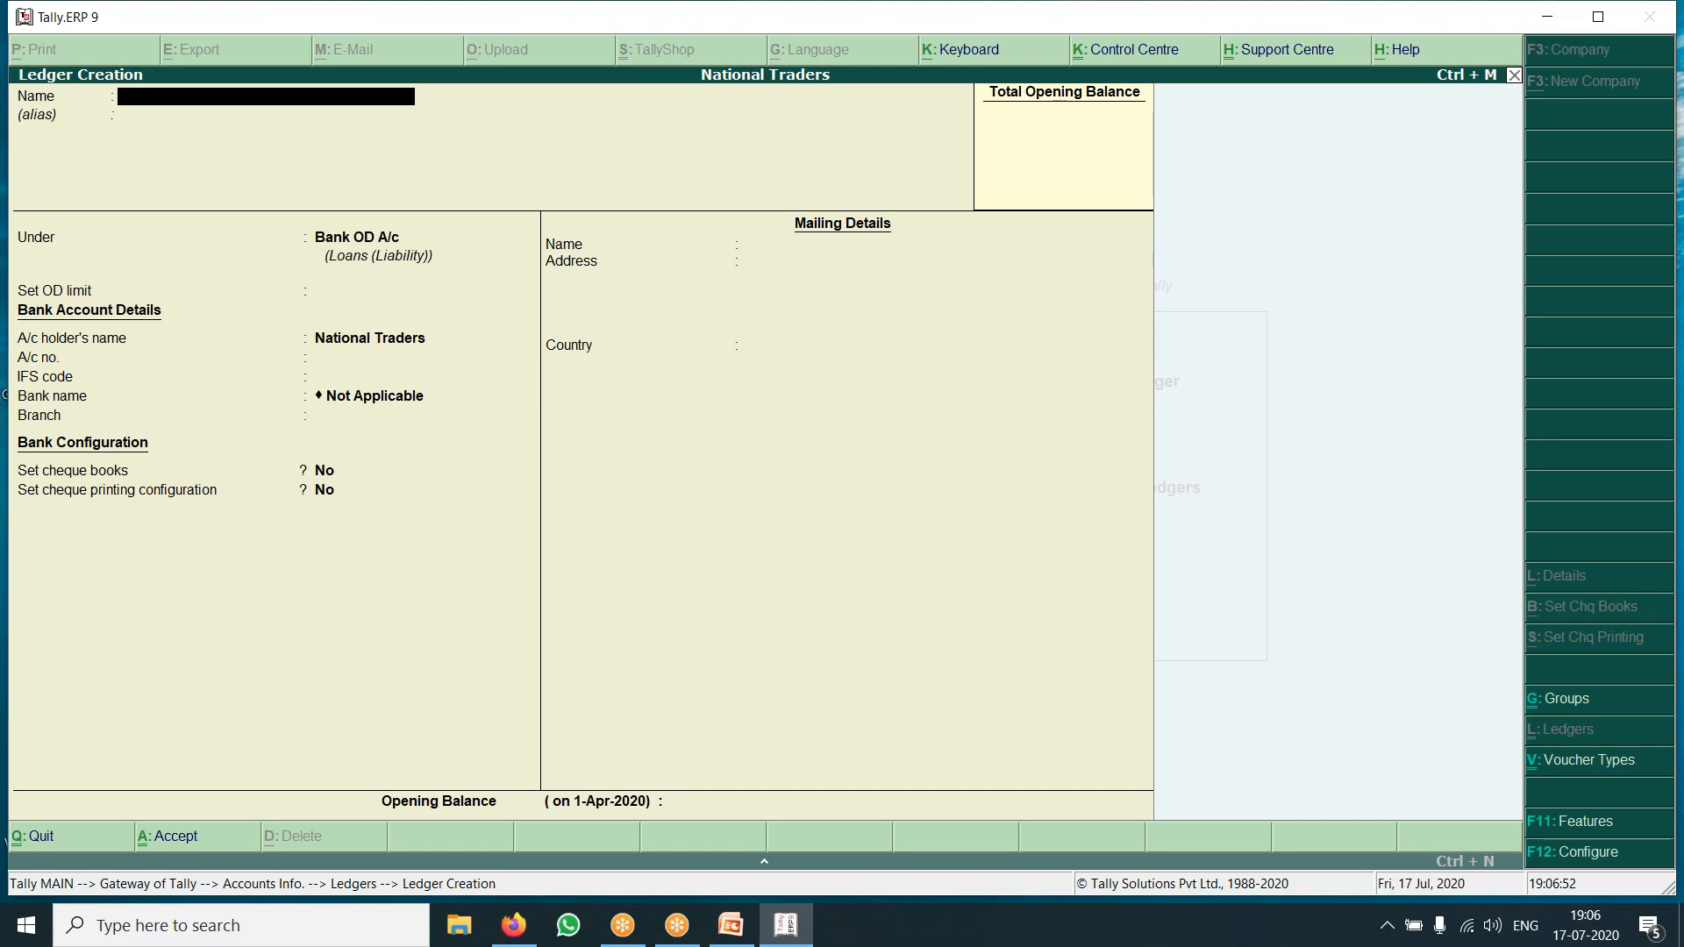
# Name the next ledger Cash Credit with Hdfc Bank without an alias and choose the Bank OCC A/c group.
pyautogui.write('Cash Credit with Hdfc')
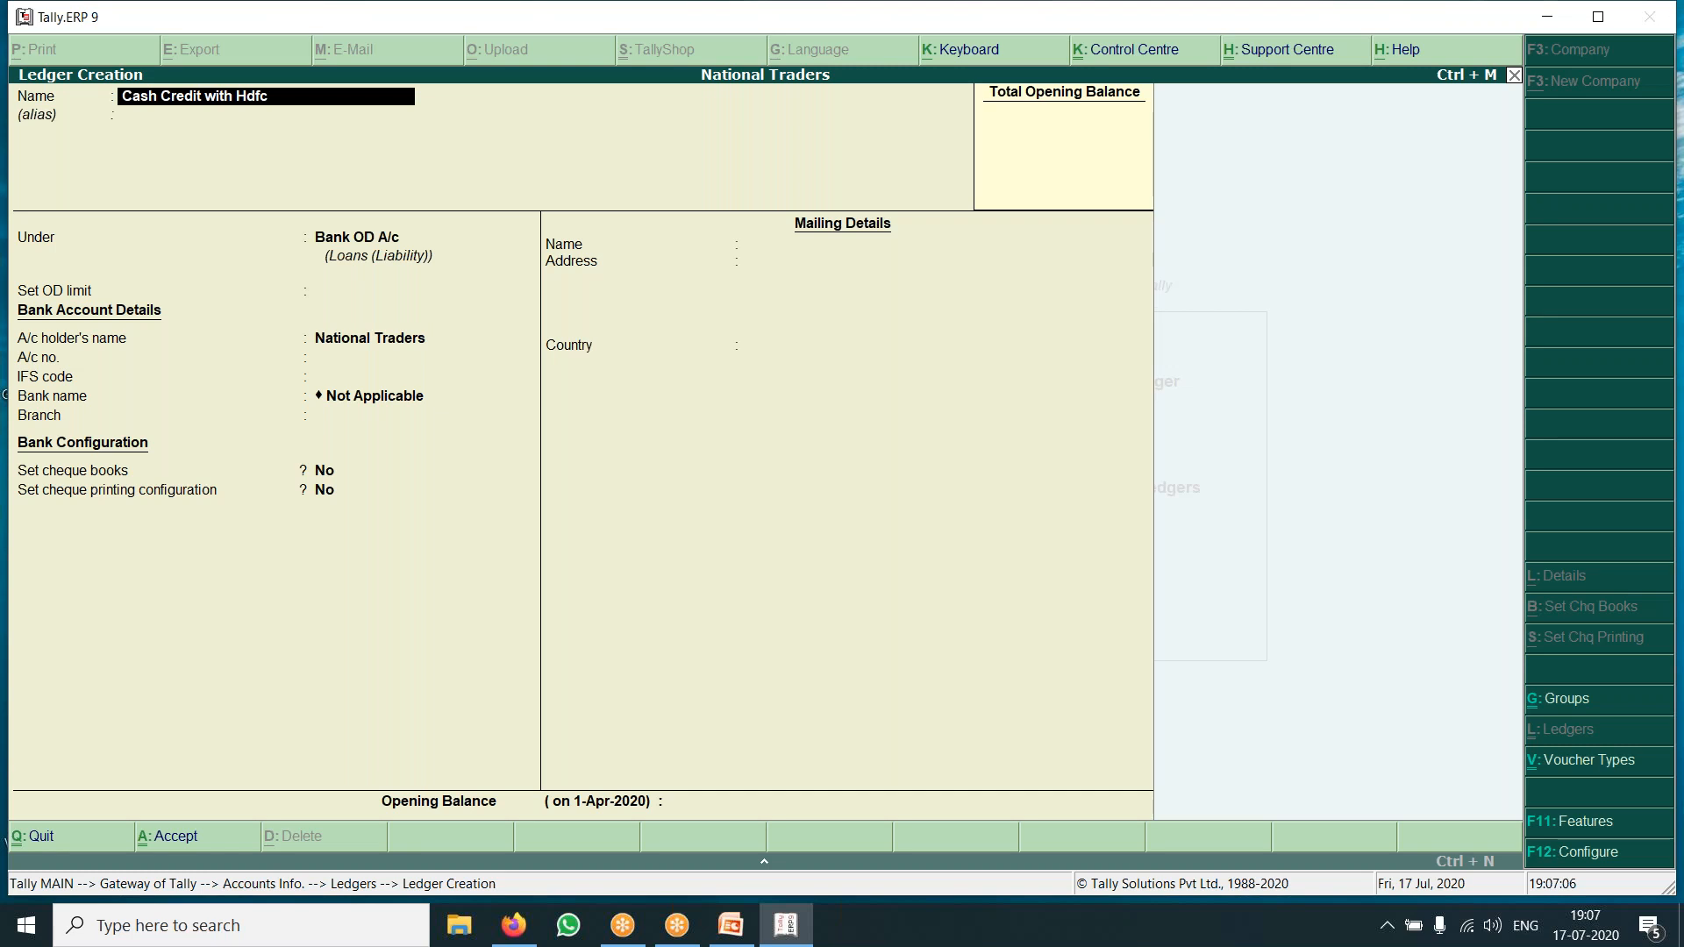
pyautogui.write(' Bank')
pyautogui.press('Return')
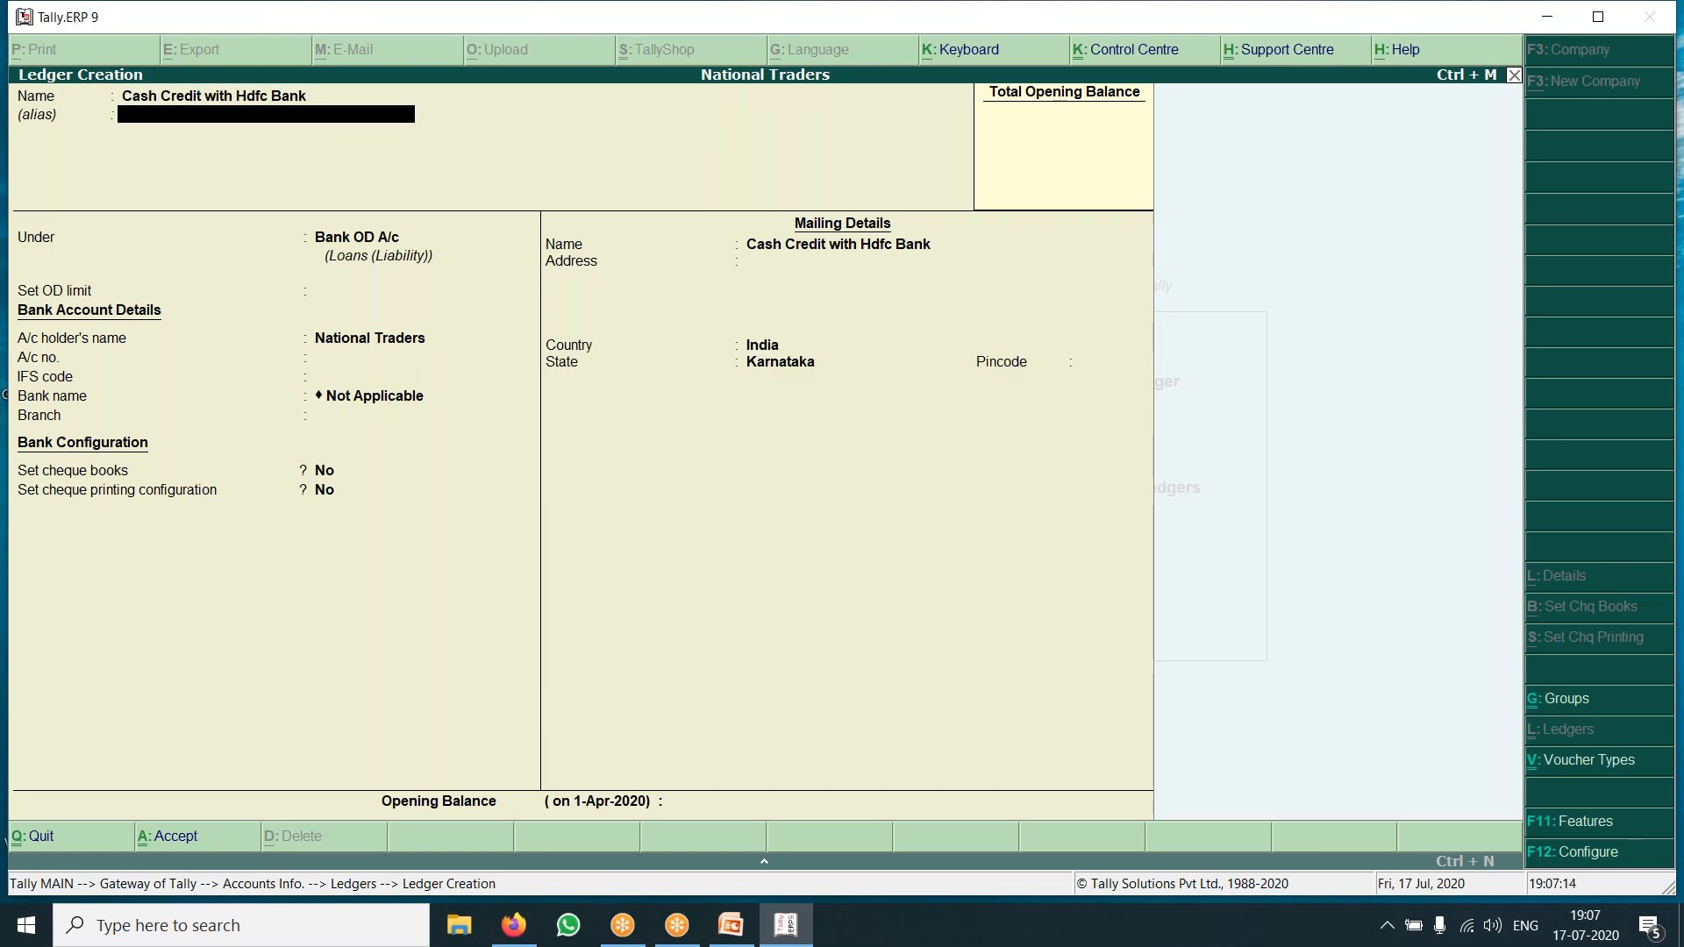
pyautogui.press('Return')
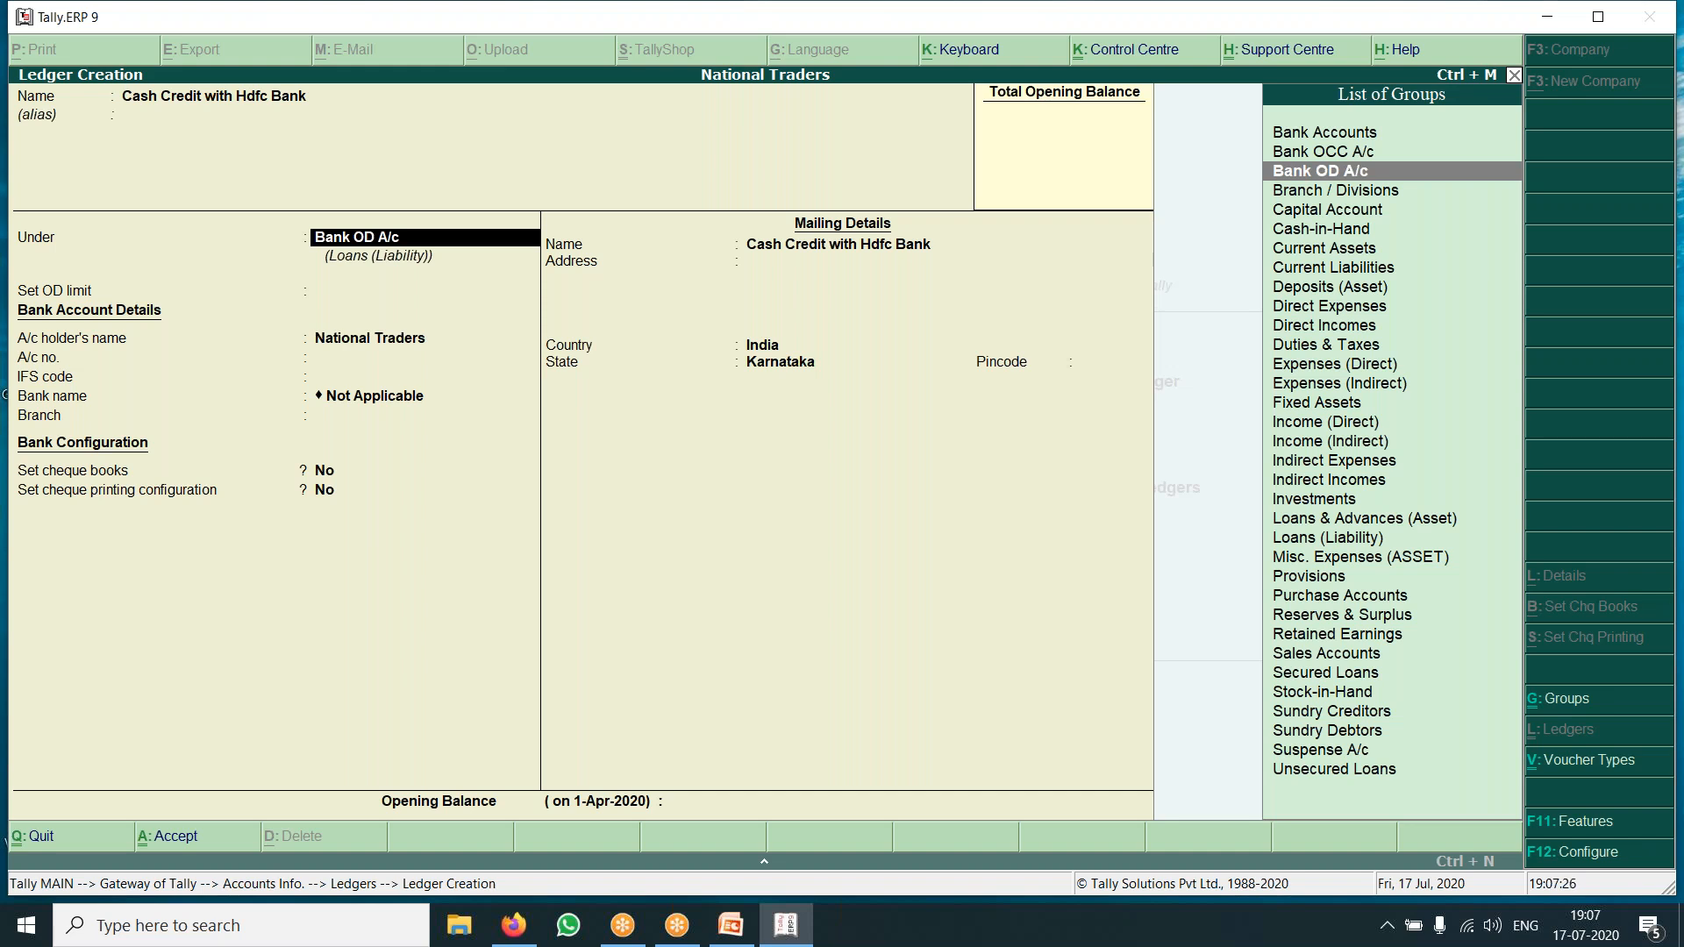
pyautogui.press('Up')
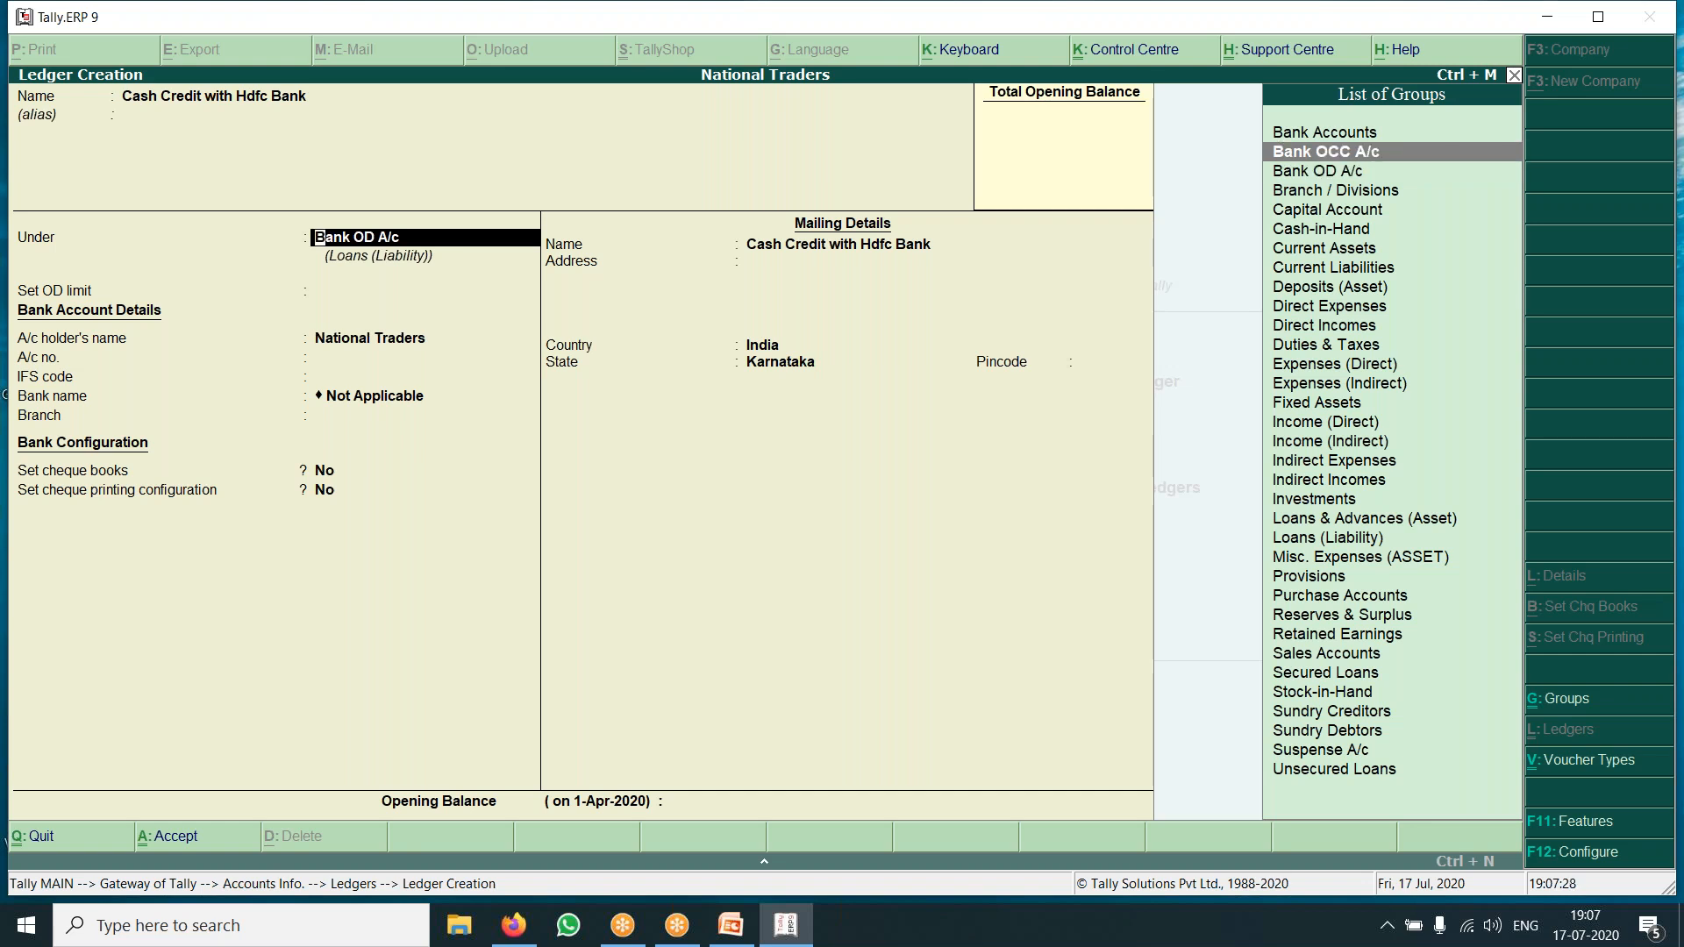
pyautogui.press('Return')
# Save the Cash Credit with Hdfc Bank ledger with default bank and mailing details and no OD limit or opening balance.
pyautogui.press('Return')
pyautogui.press('Return')
pyautogui.press('Return')
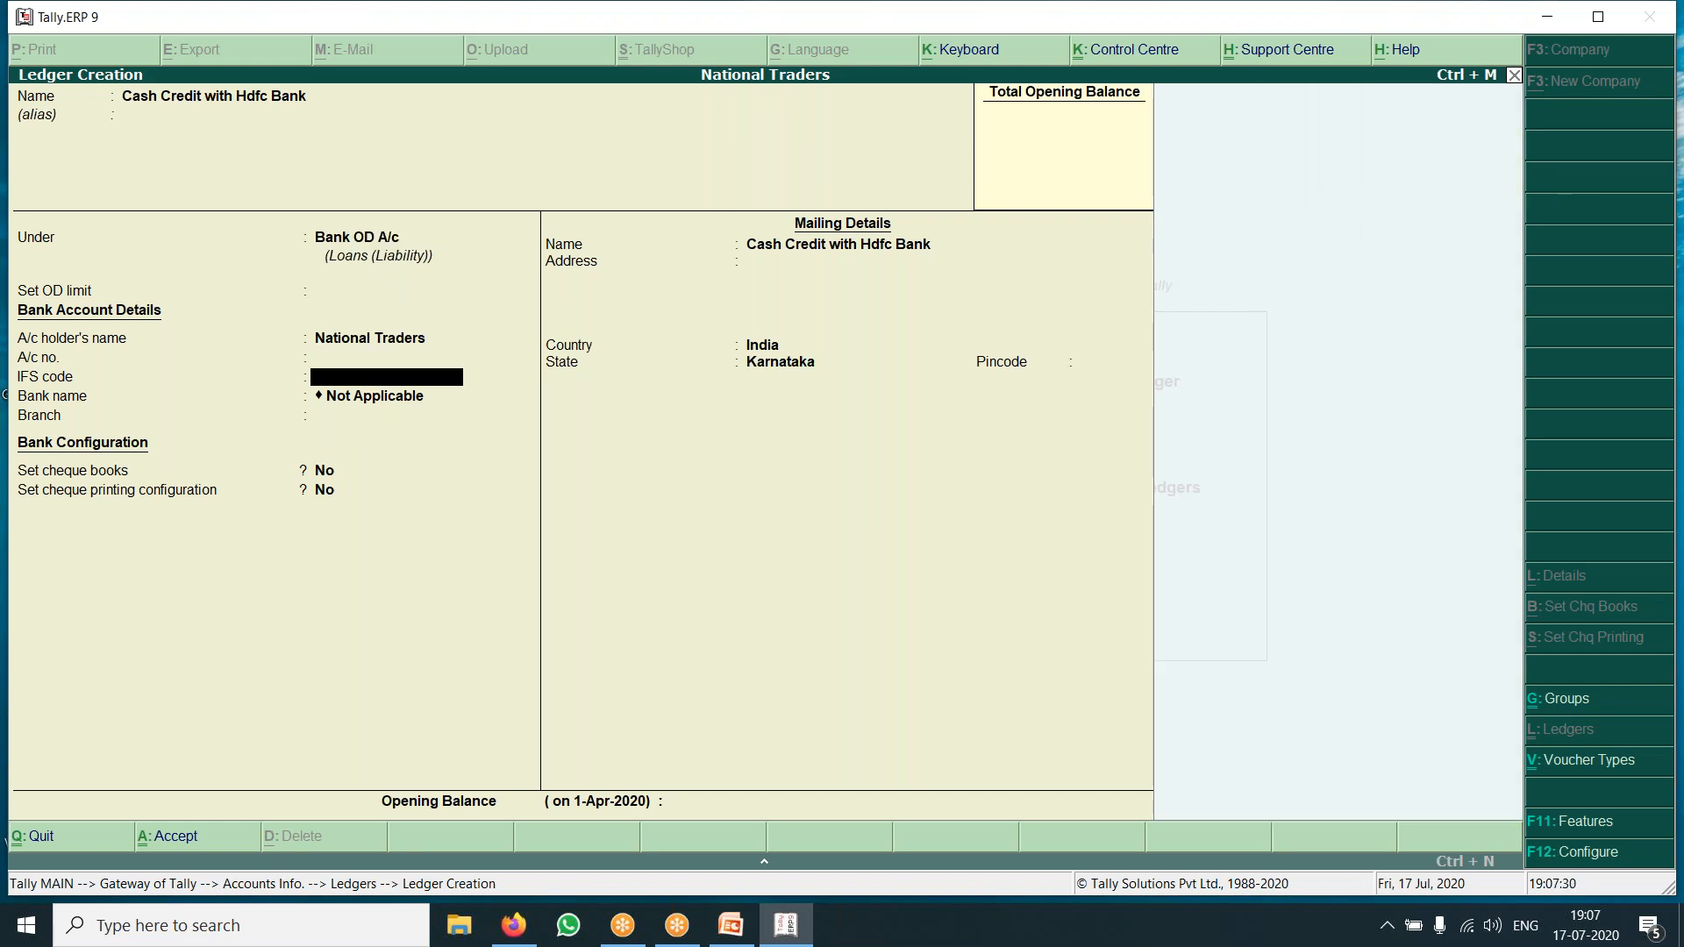
pyautogui.press('Return')
pyautogui.press('Return')
pyautogui.press('Return')
pyautogui.press('Return')
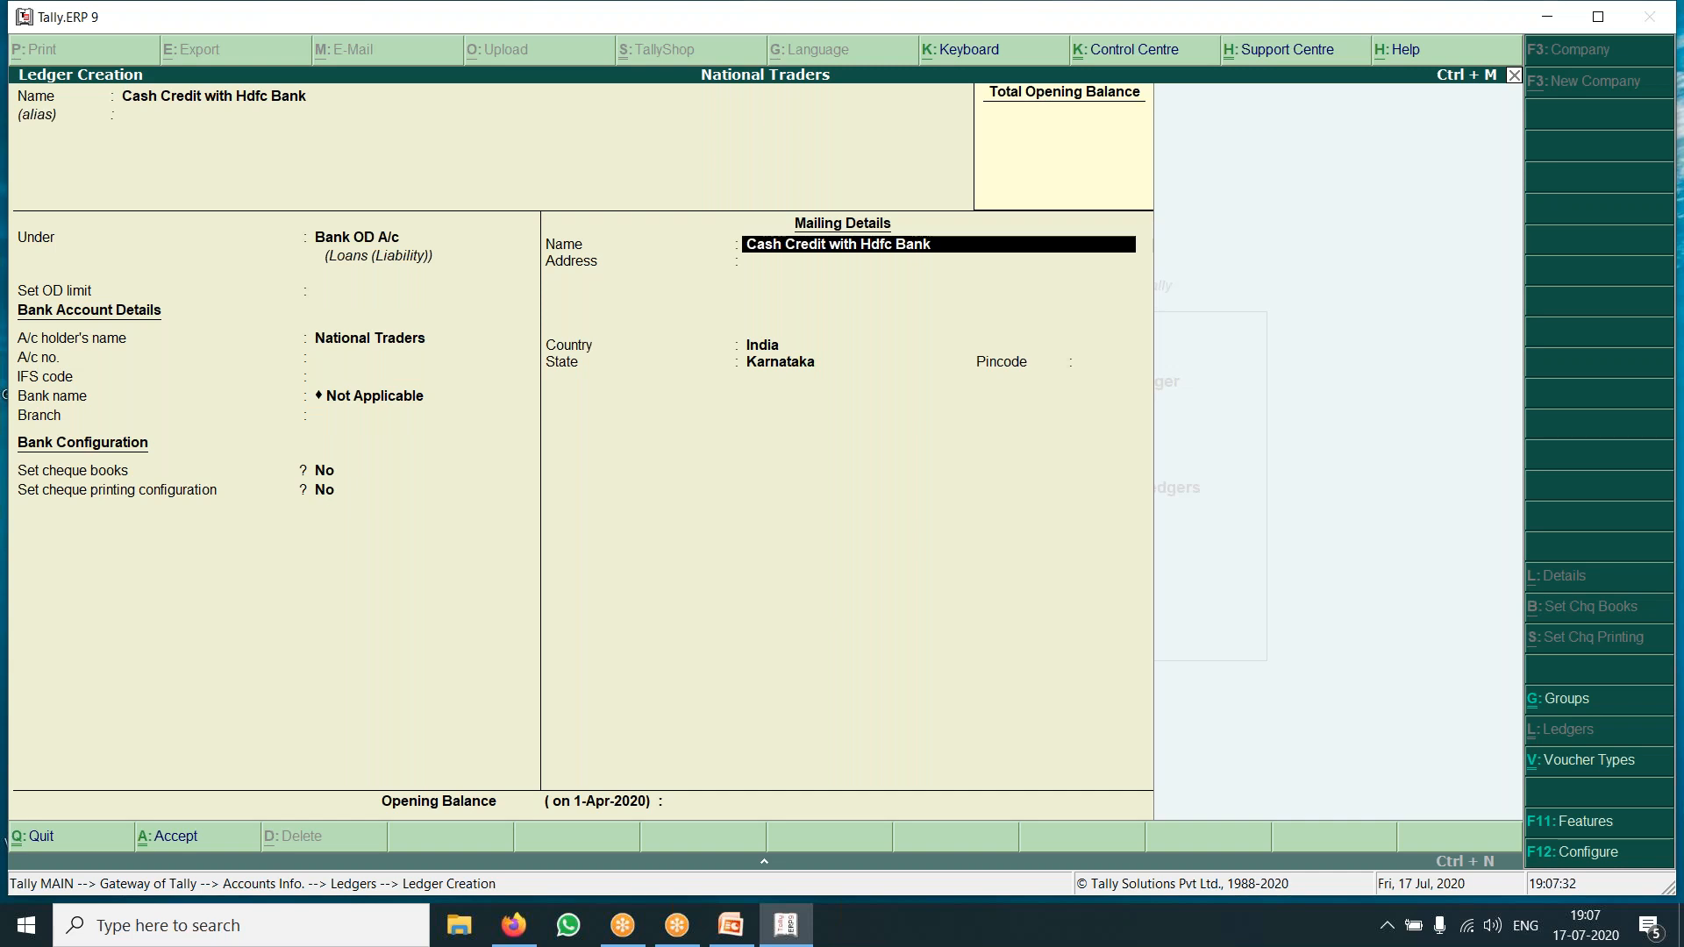
pyautogui.press('Return')
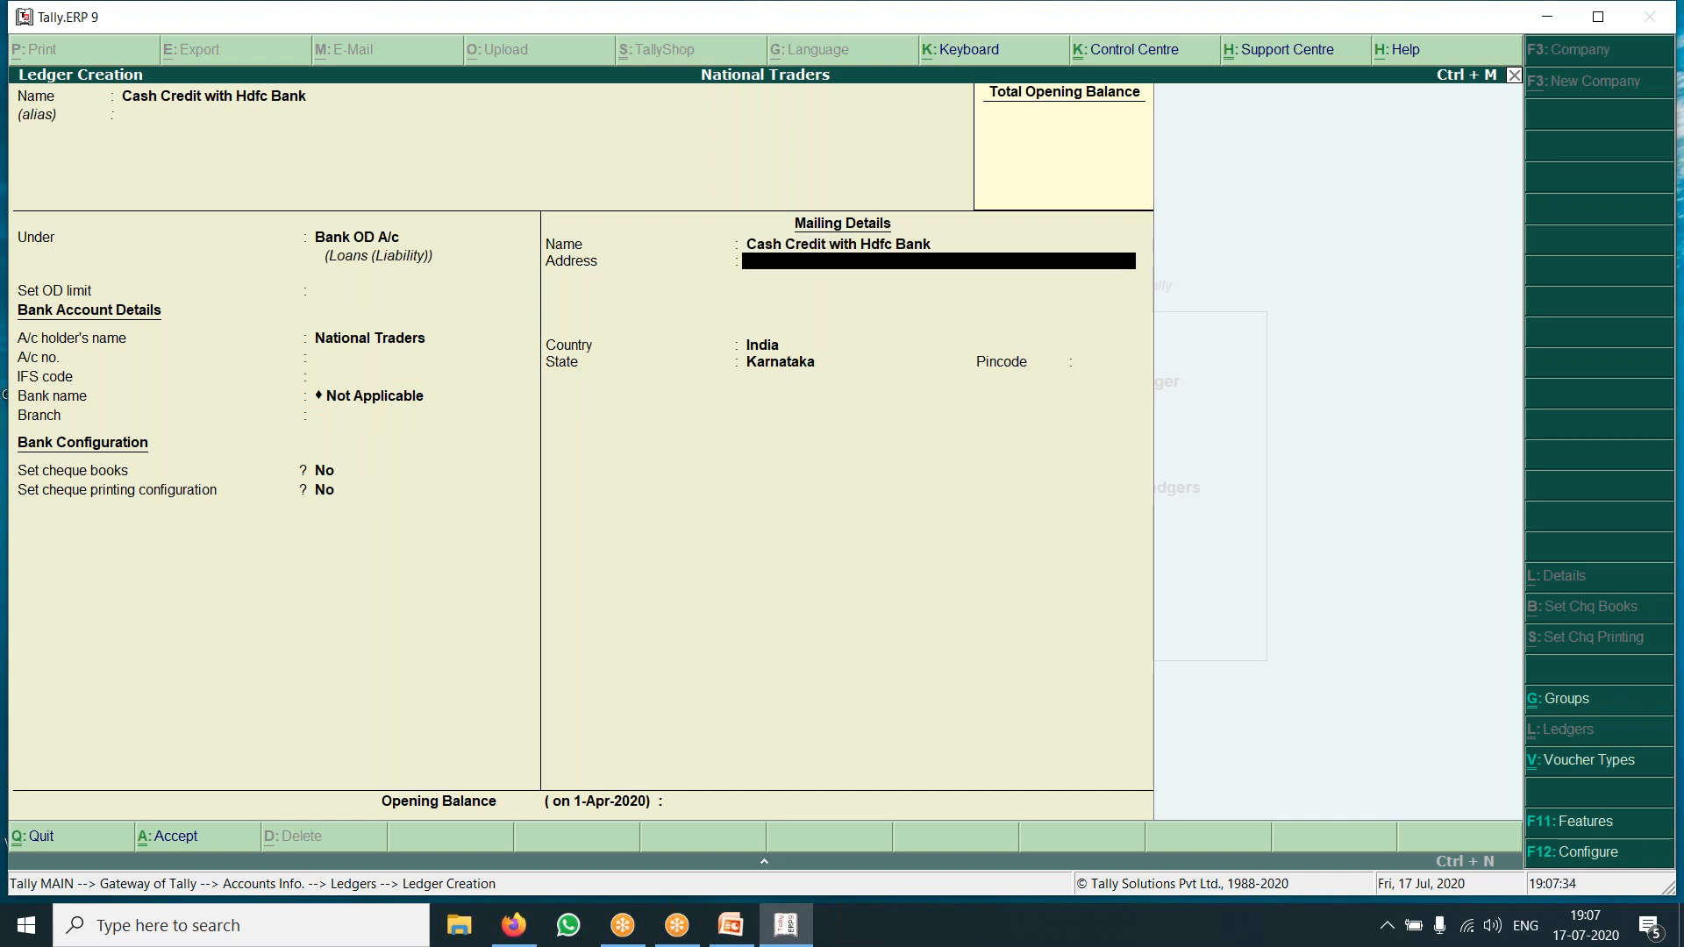
pyautogui.press('Return')
pyautogui.press('Return')
pyautogui.press('Return')
pyautogui.press('Return')
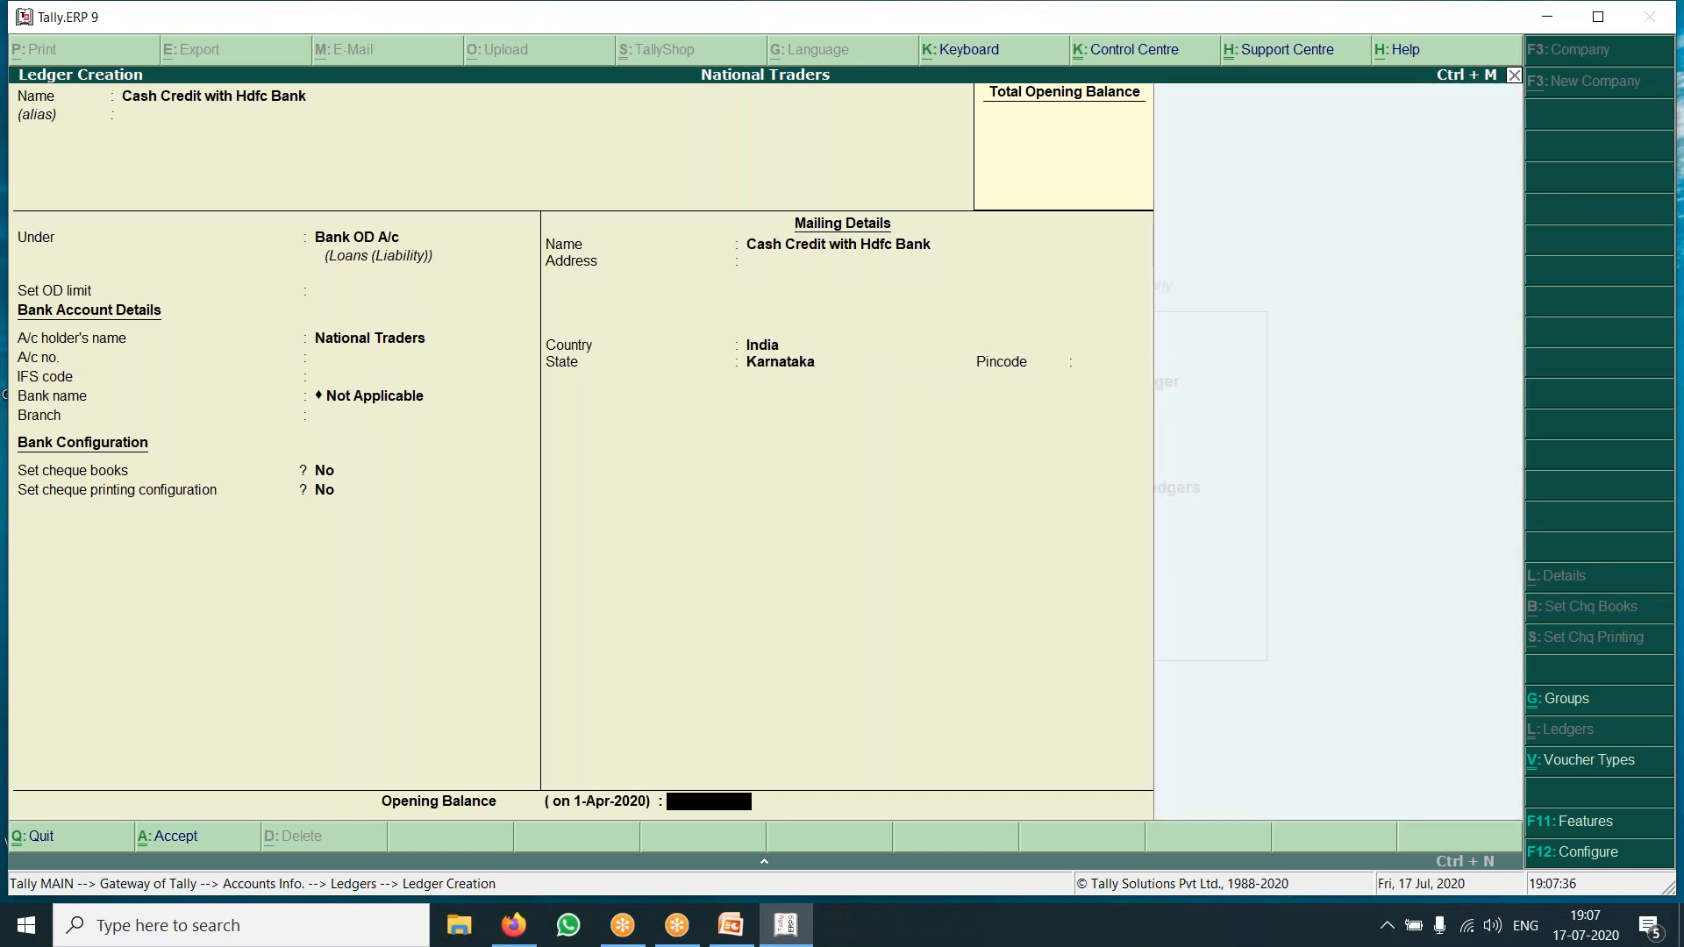
pyautogui.press('Return')
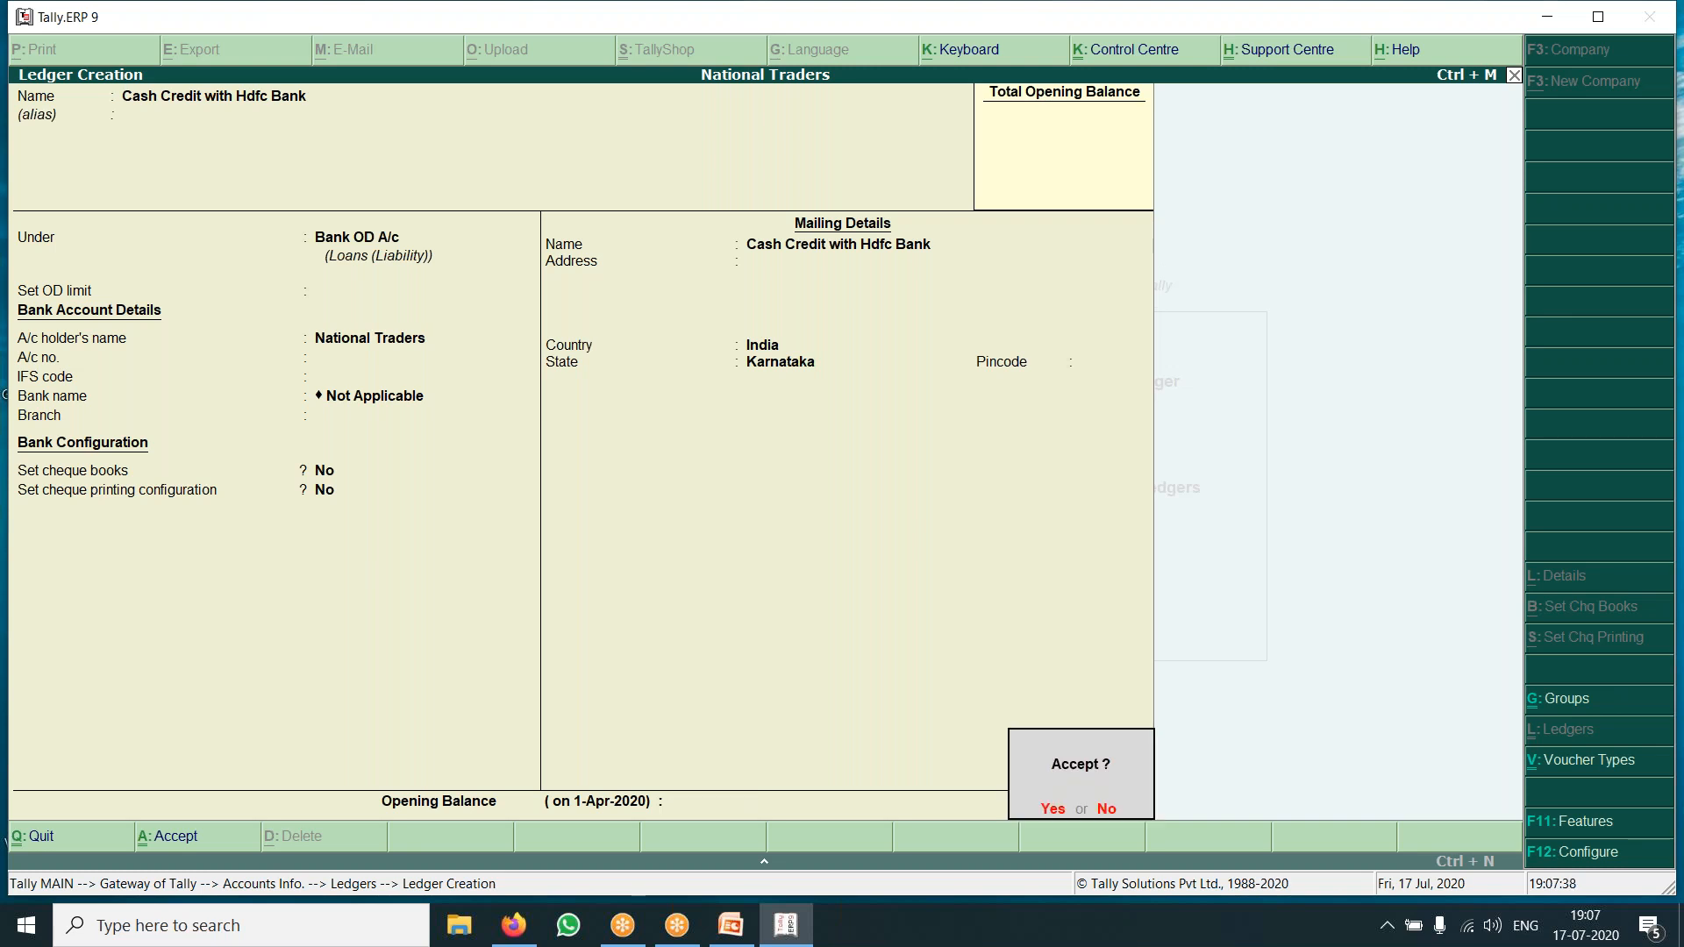
pyautogui.press('Return')
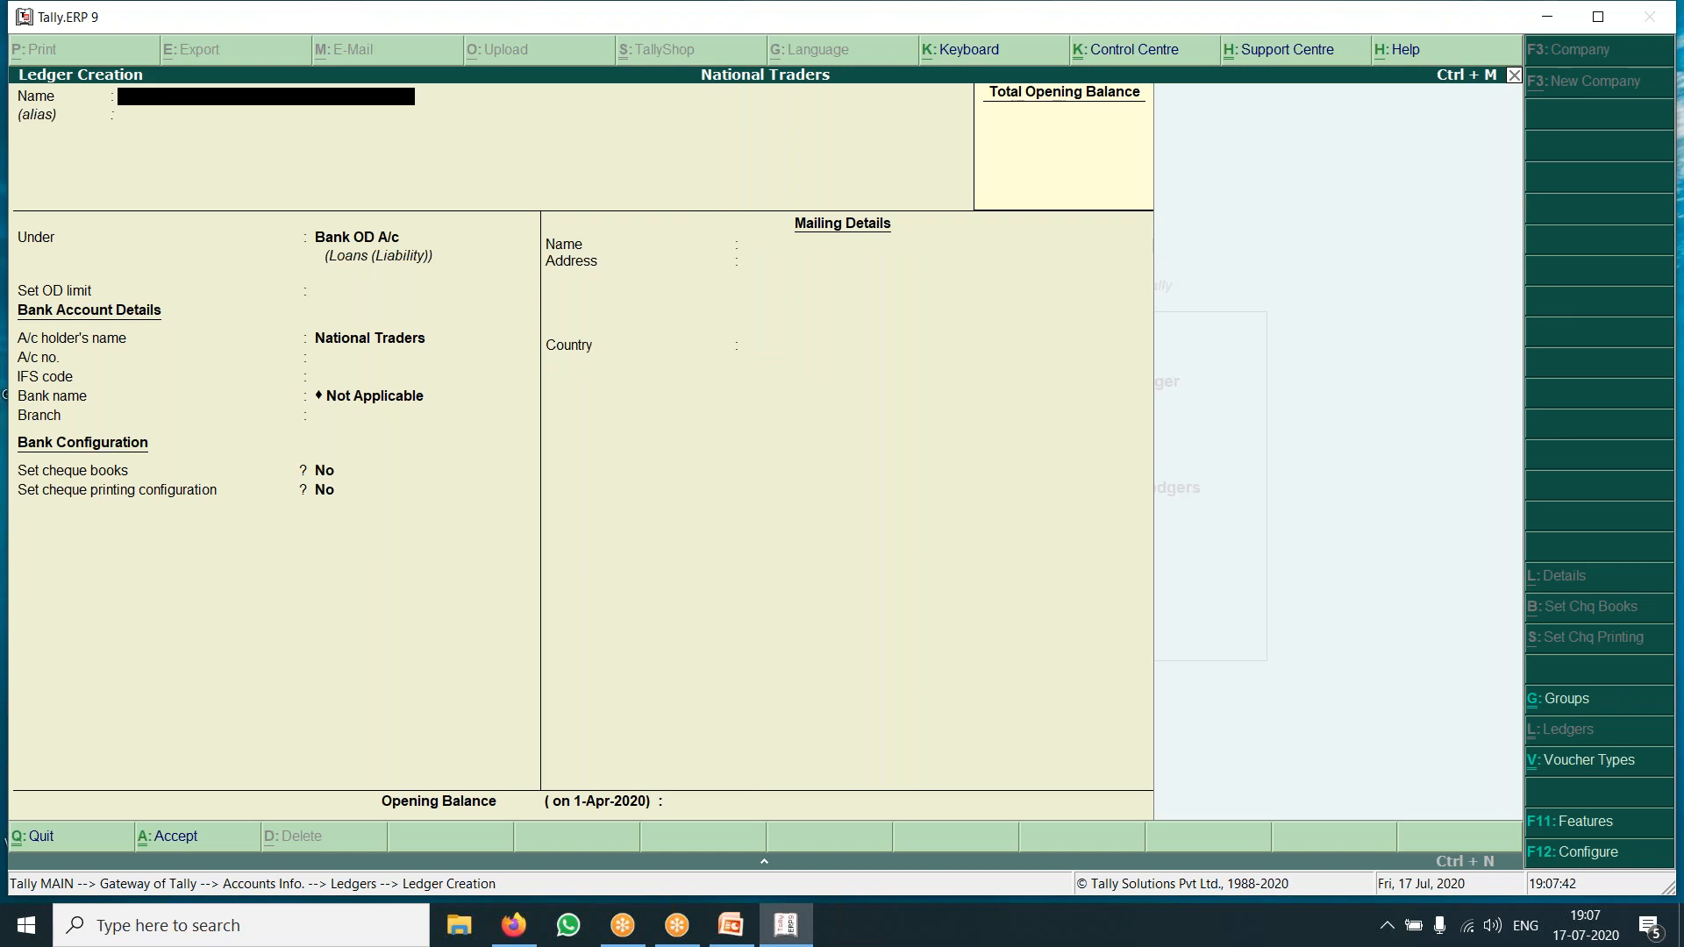
# Name the new ledger Sbi Bank without an alias and place it under the Bank Accounts group.
pyautogui.write('Sbi Bank')
pyautogui.press('Return')
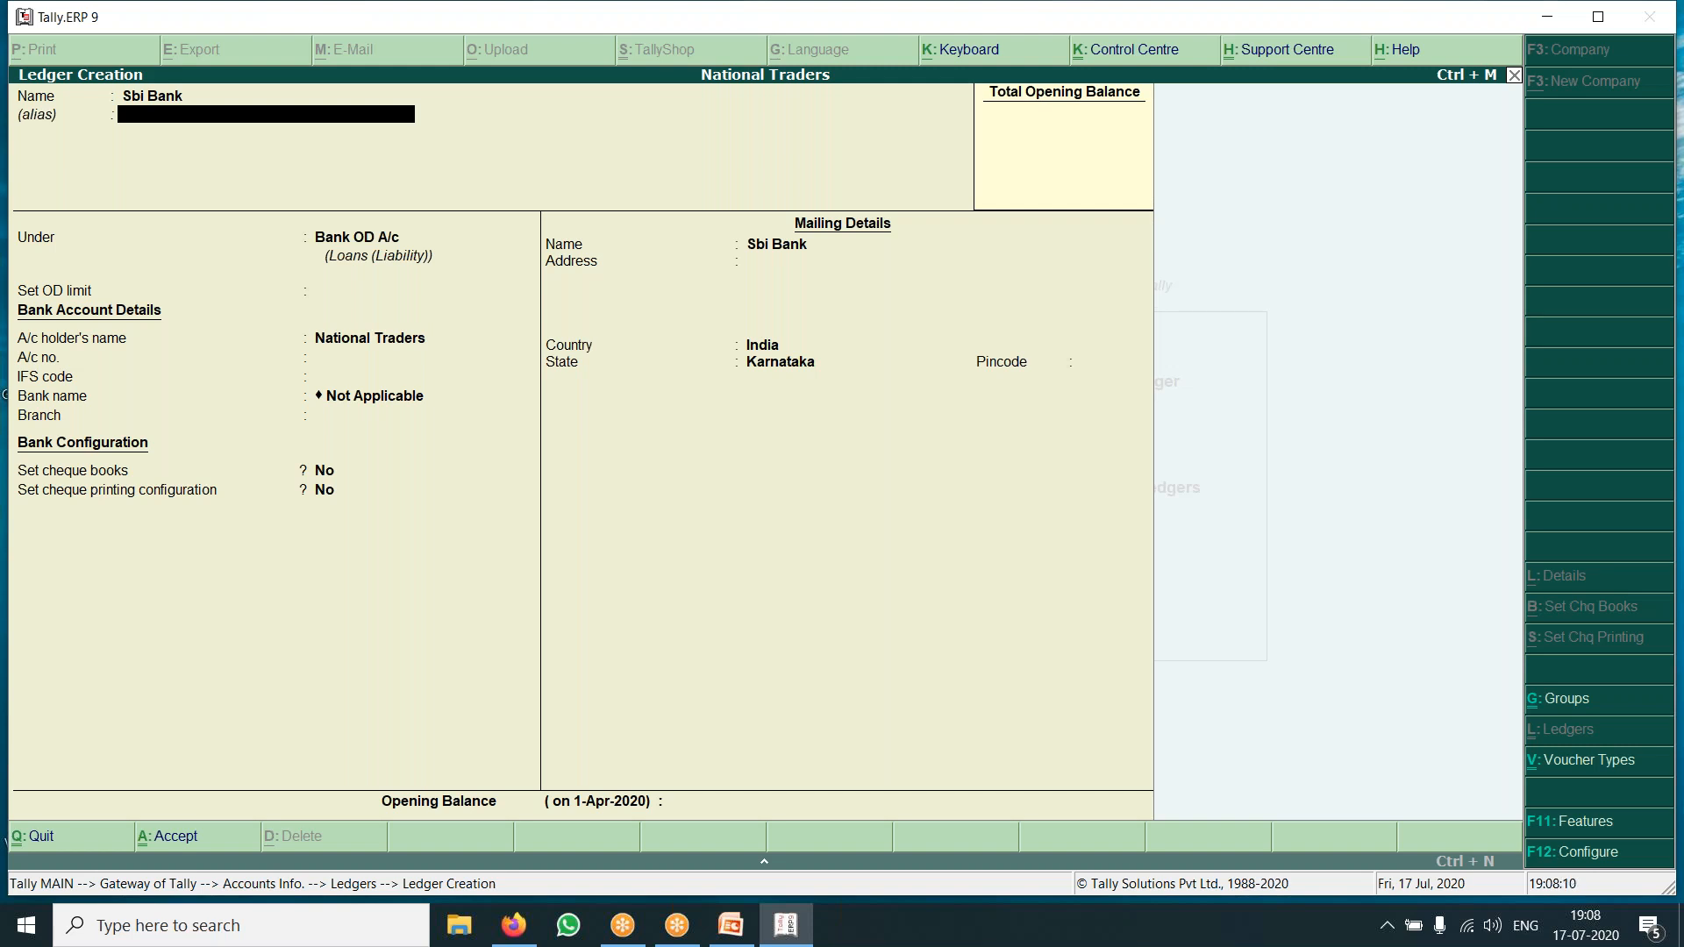
pyautogui.press('Return')
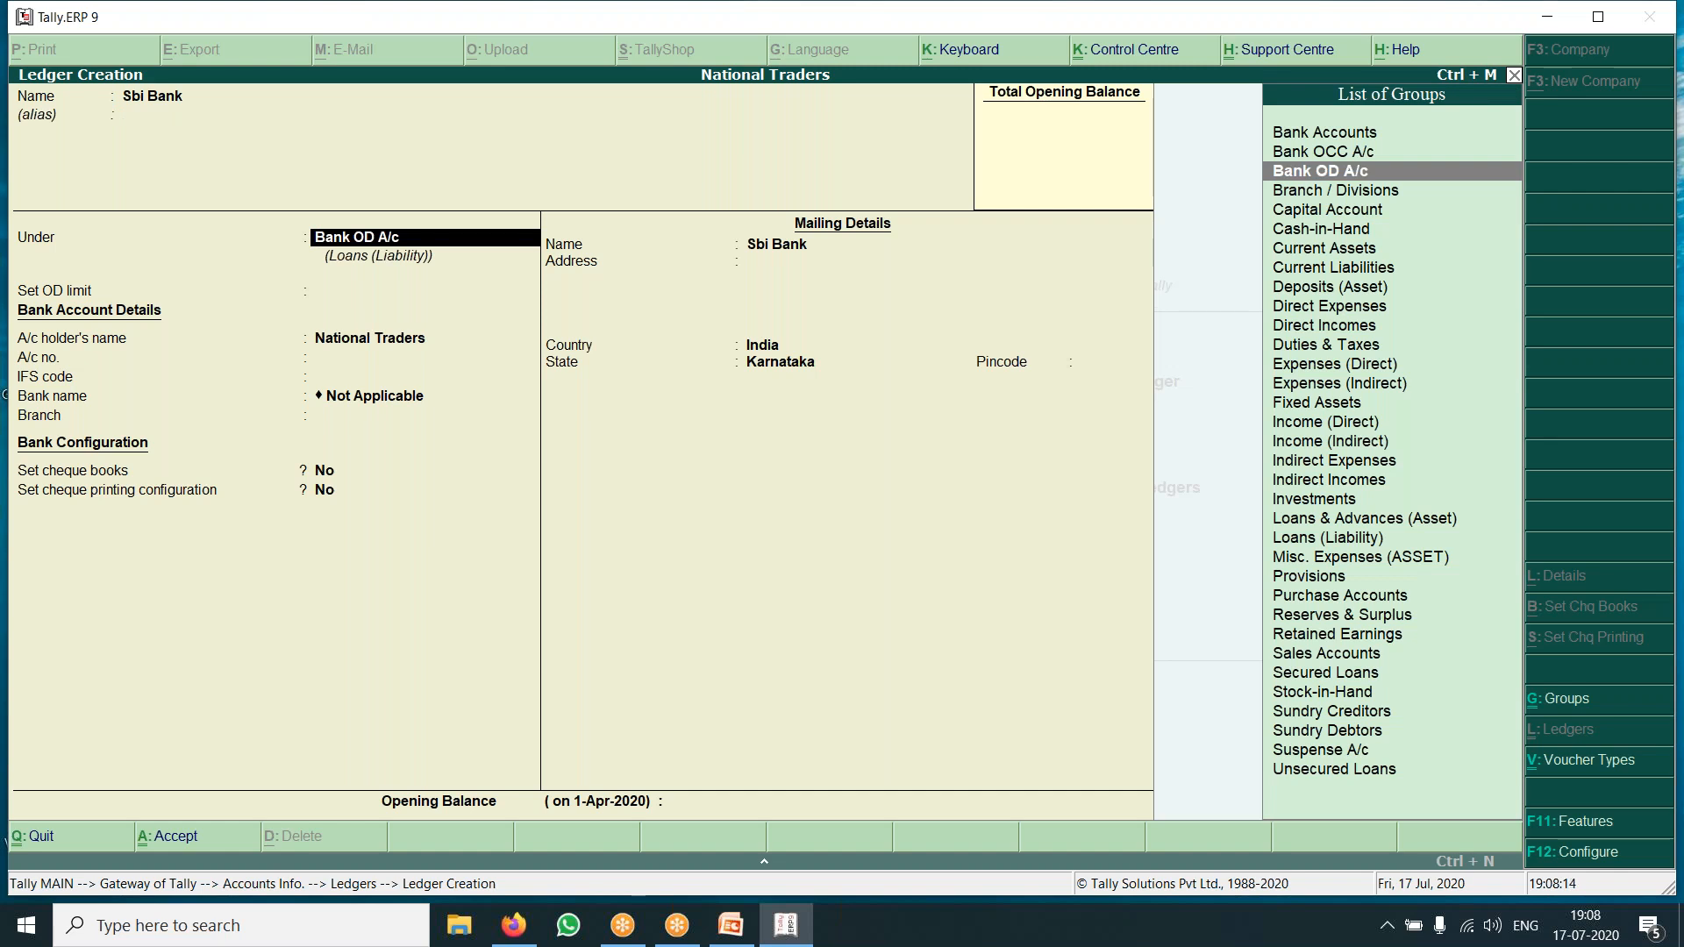
pyautogui.press('Up')
pyautogui.press('Up')
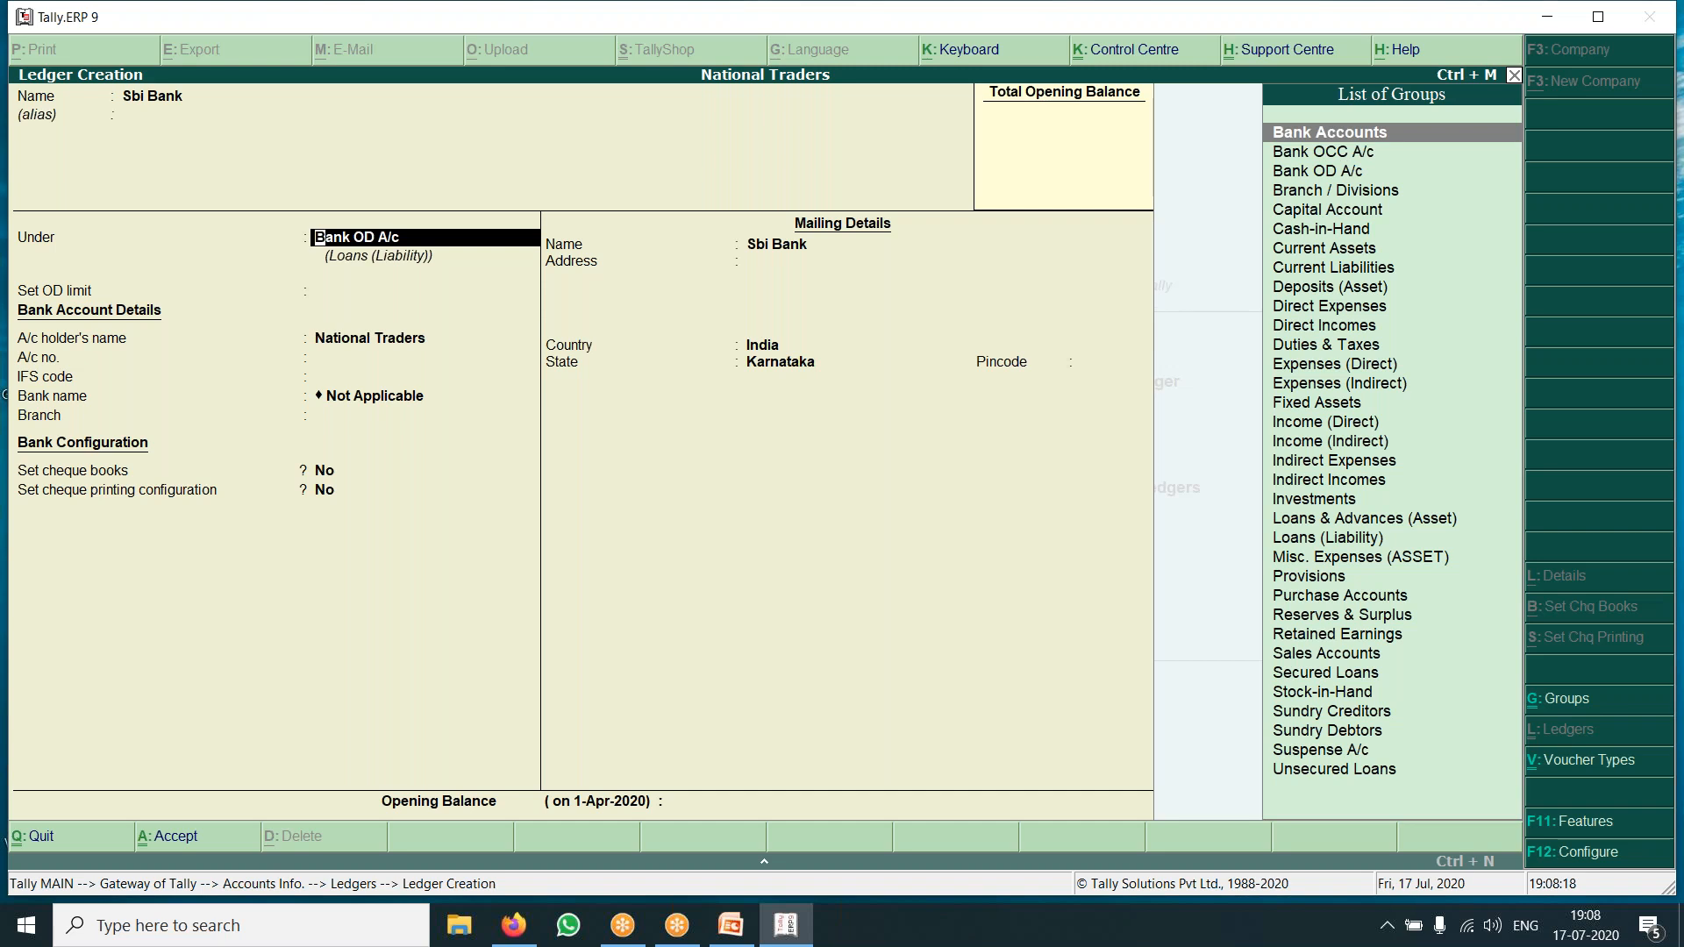
pyautogui.press('Return')
# Keep the default bank and mailing details for the Sbi Bank ledger, leave its opening balance empty, and save it.
pyautogui.press('Return')
pyautogui.press('Return')
pyautogui.press('Return')
pyautogui.press('Return')
pyautogui.press('Return')
pyautogui.press('Return')
pyautogui.press('Return')
pyautogui.press('Return')
pyautogui.press('Return')
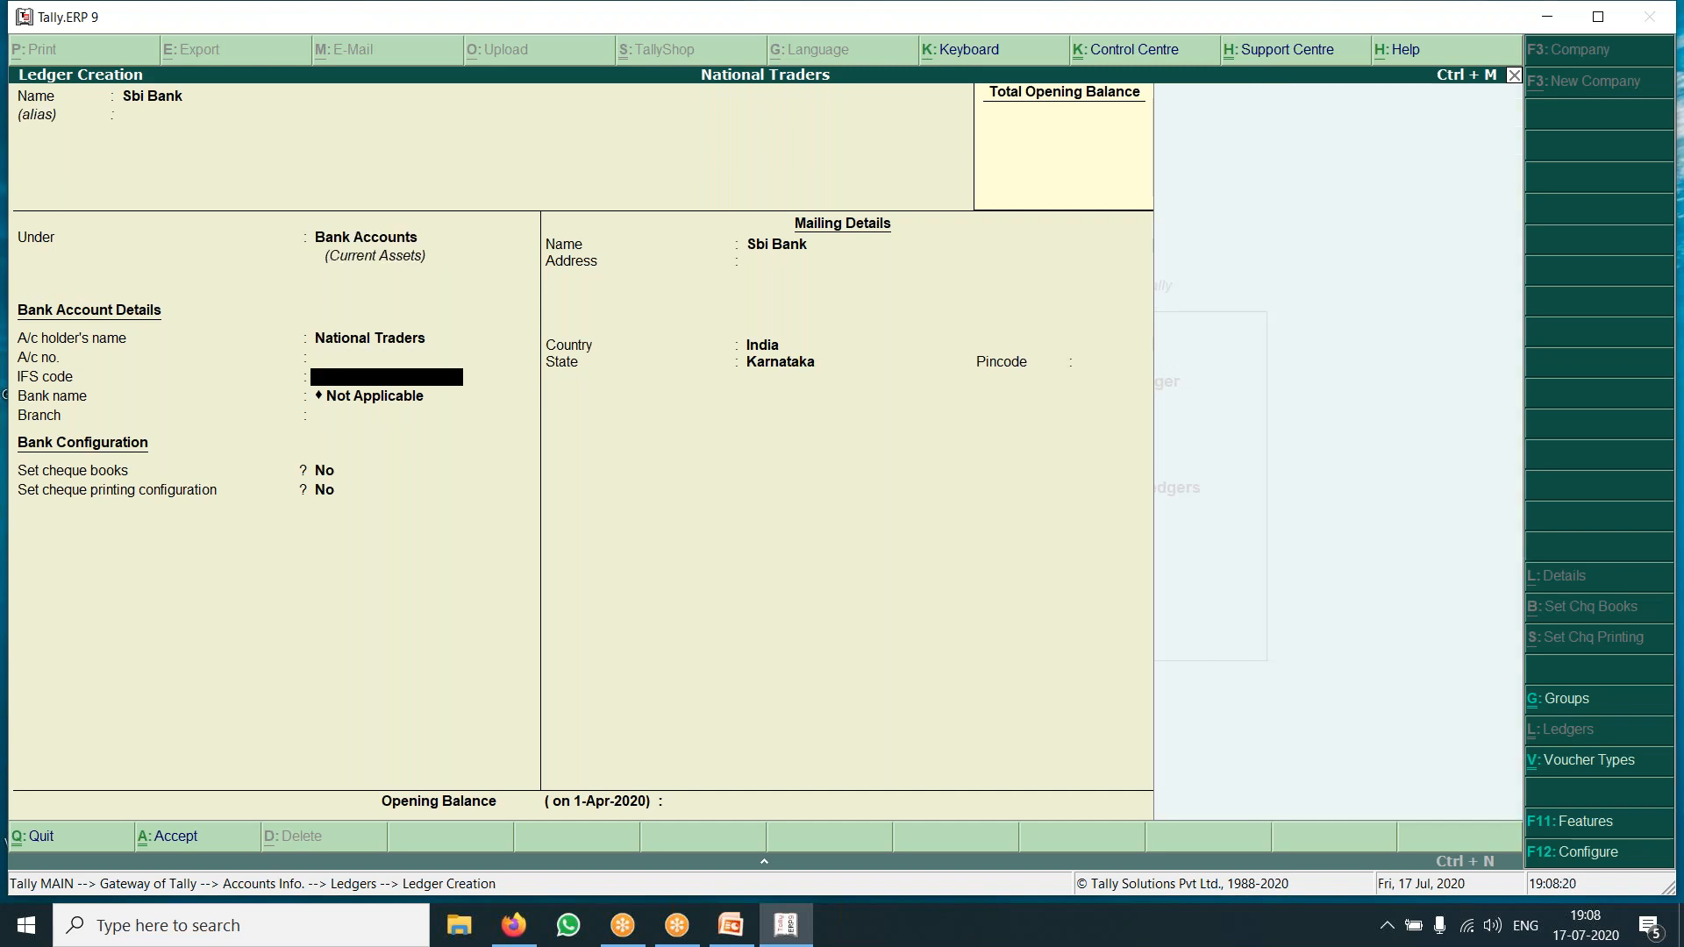
pyautogui.press('Return')
pyautogui.press('Return')
pyautogui.press('Return')
pyautogui.press('Return')
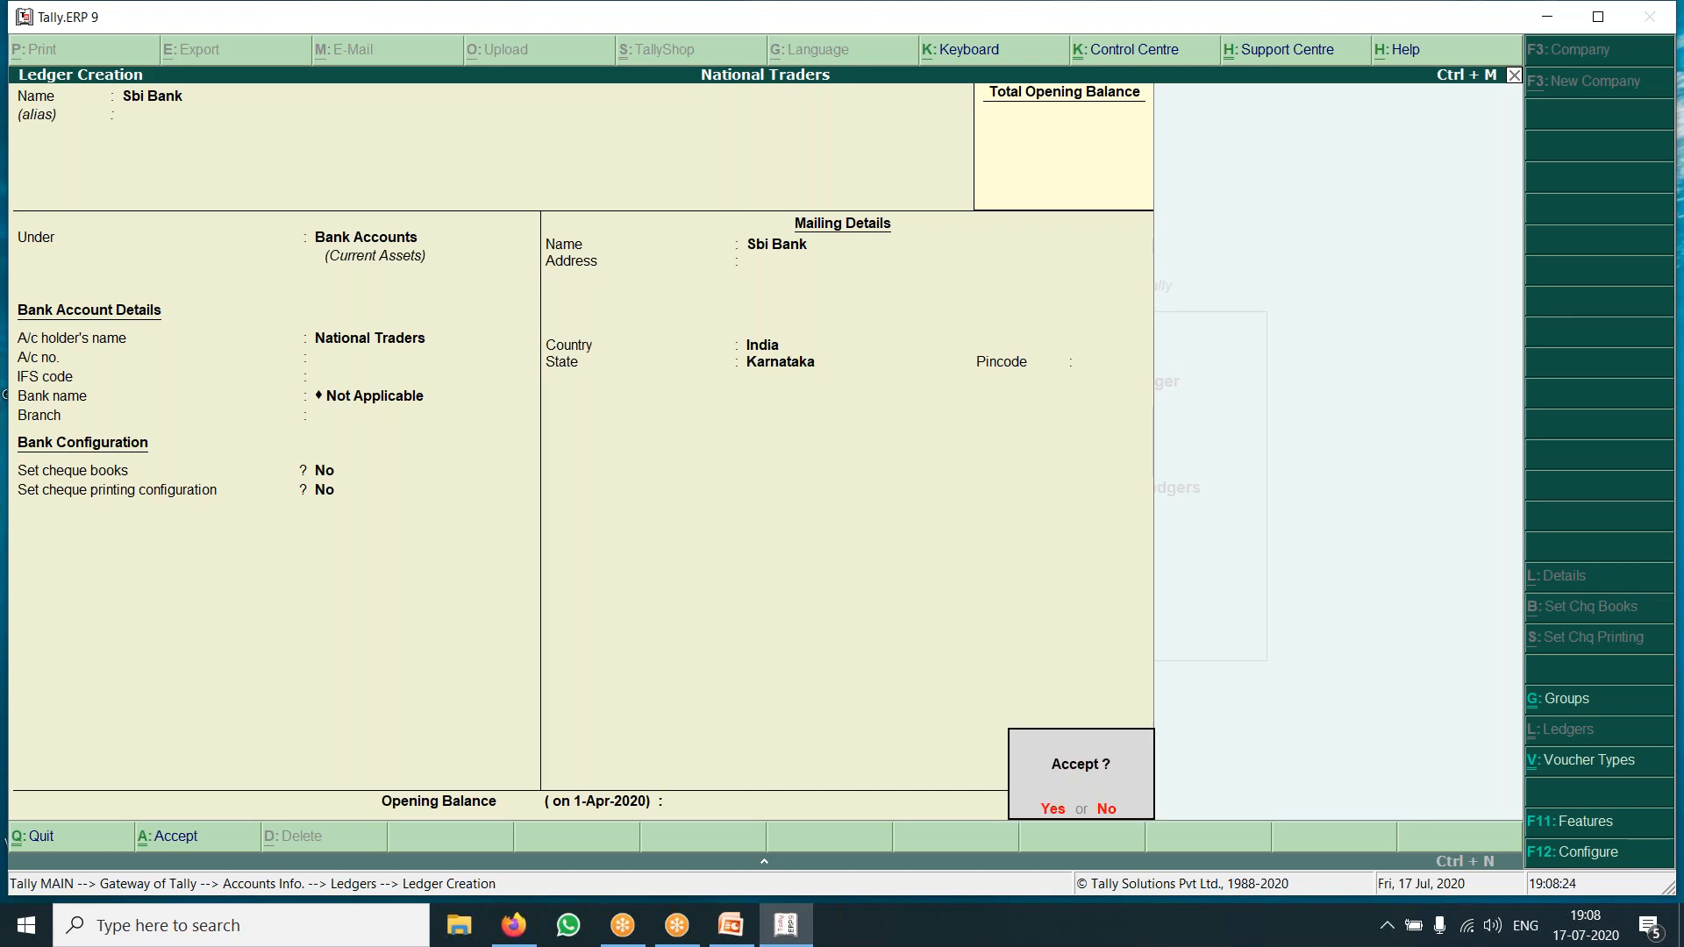
pyautogui.press('Return')
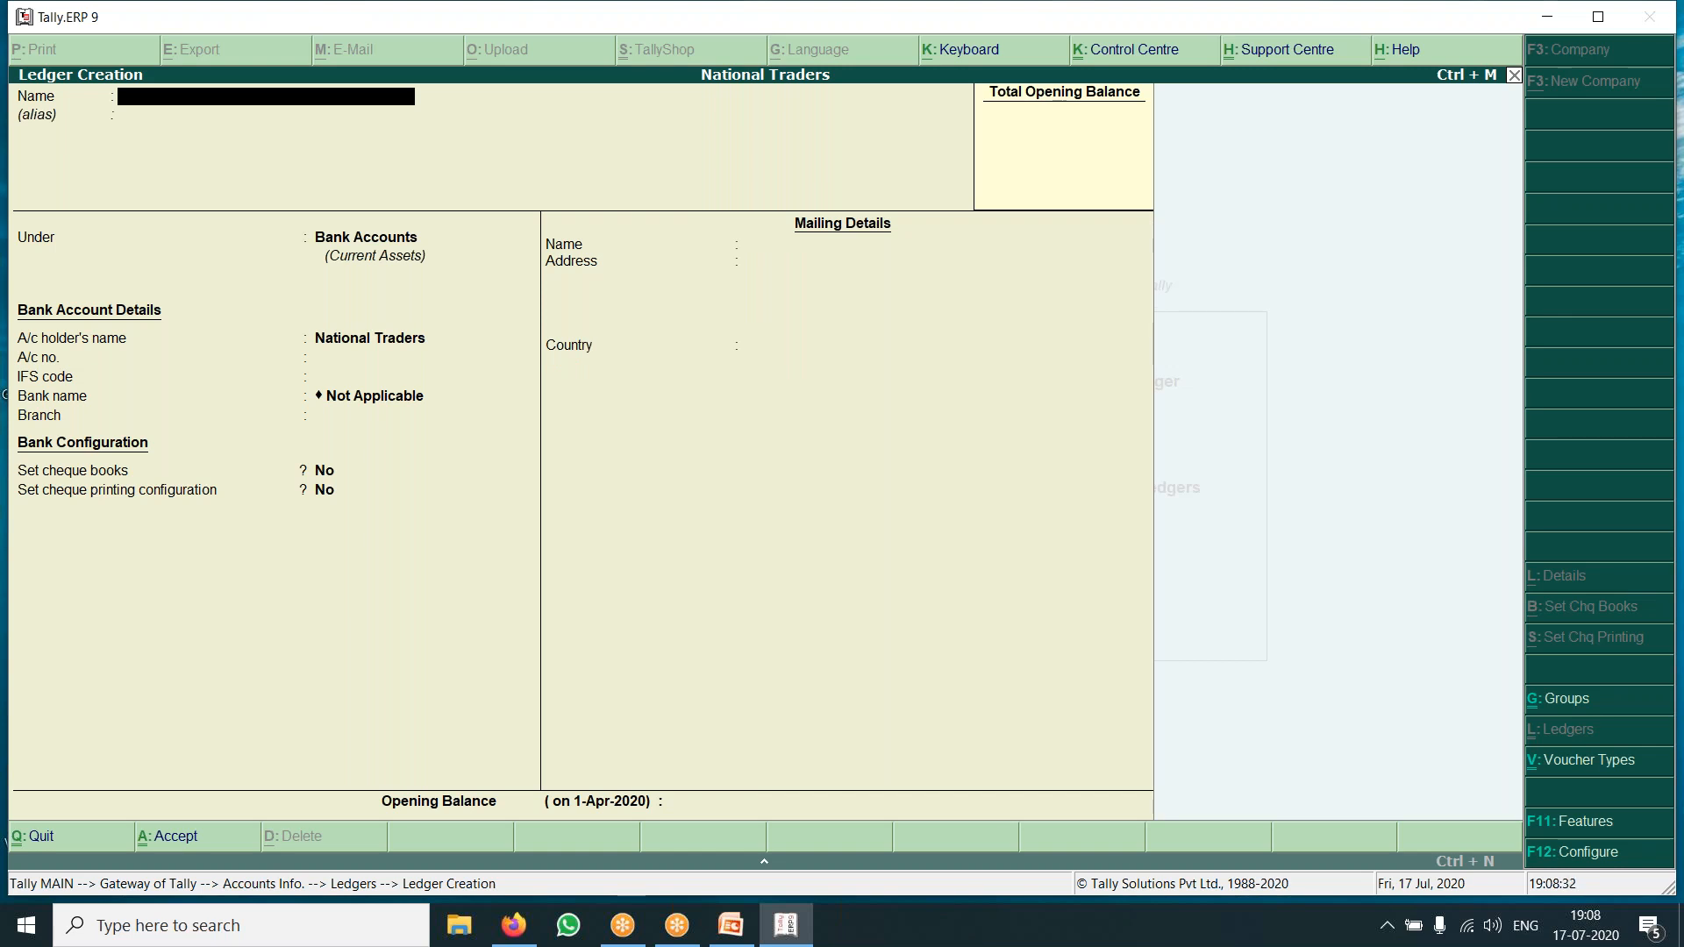
# Name the next ledger Land & Building without an alias, group it under Fixed Assets, and keep inventory values affected at No.
pyautogui.write('Land & Building')
pyautogui.press('Return')
pyautogui.press('Return')
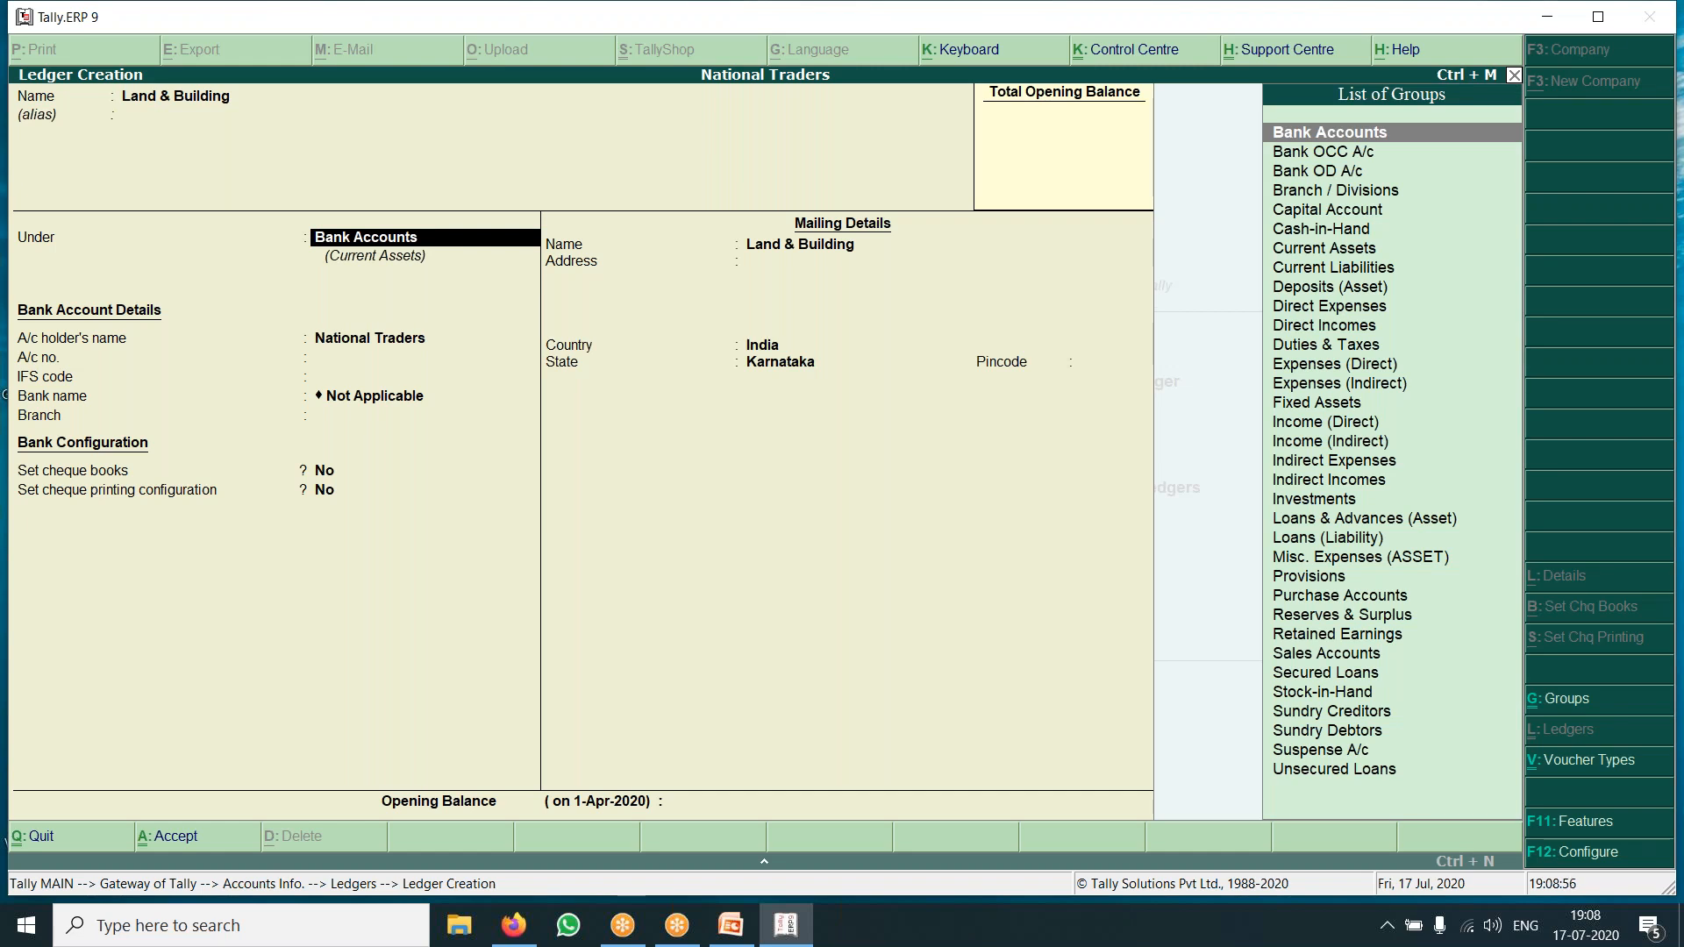
pyautogui.write('F')
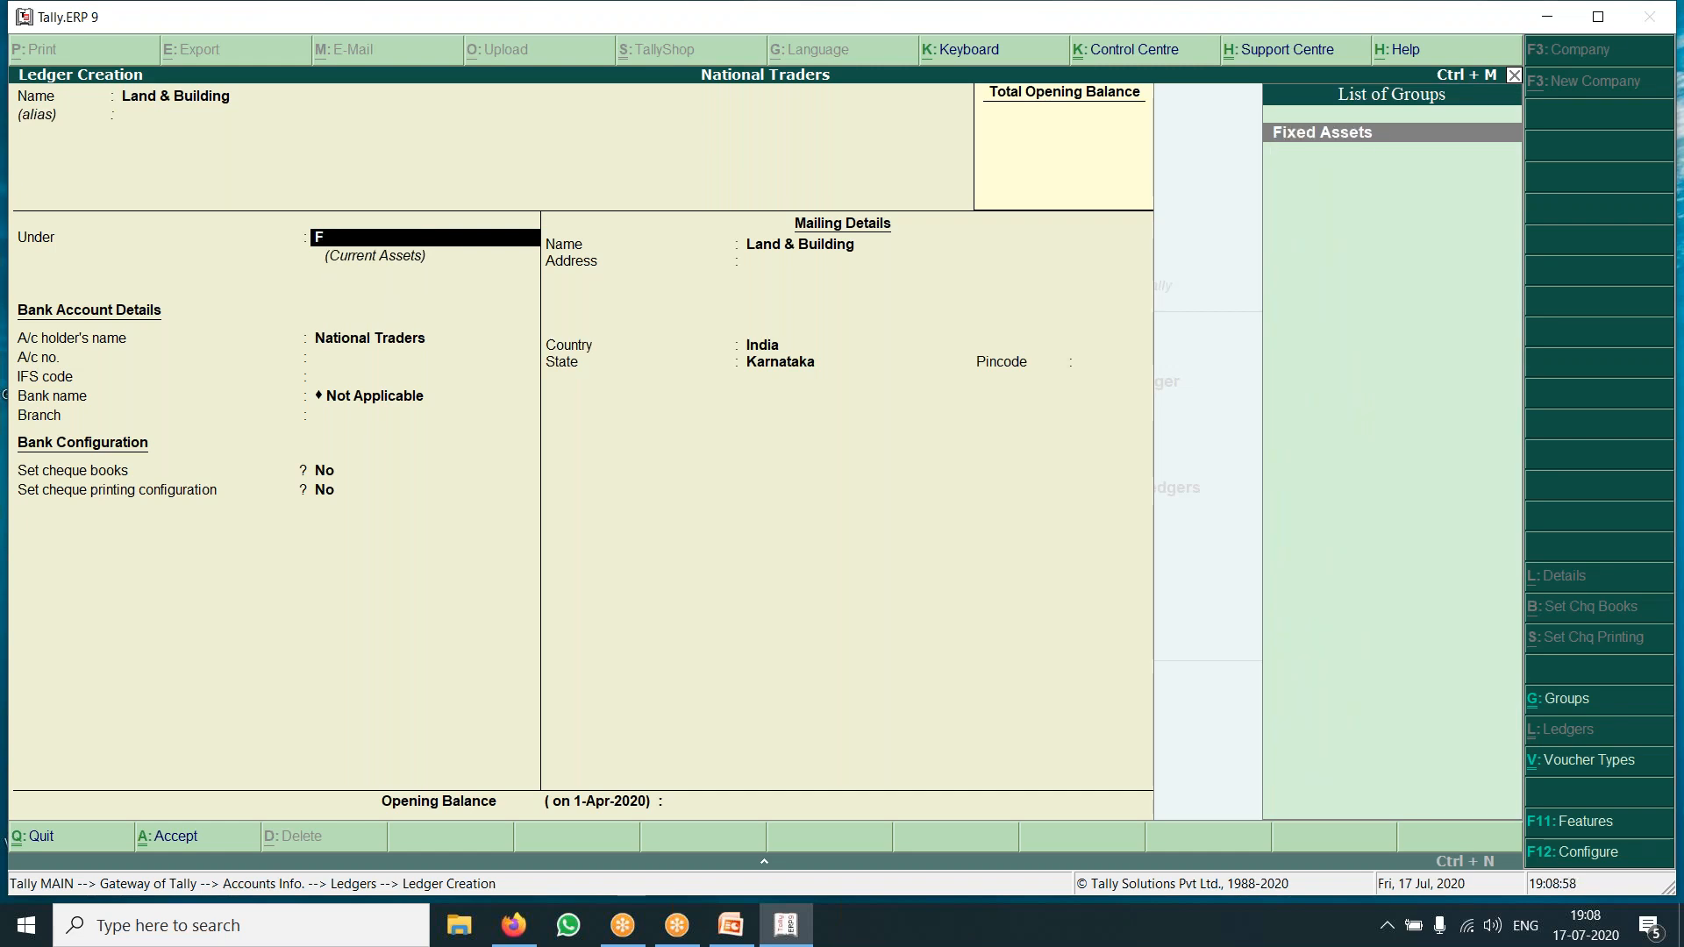
pyautogui.press('BackSpace')
pyautogui.write('F')
pyautogui.press('Return')
pyautogui.press('Return')
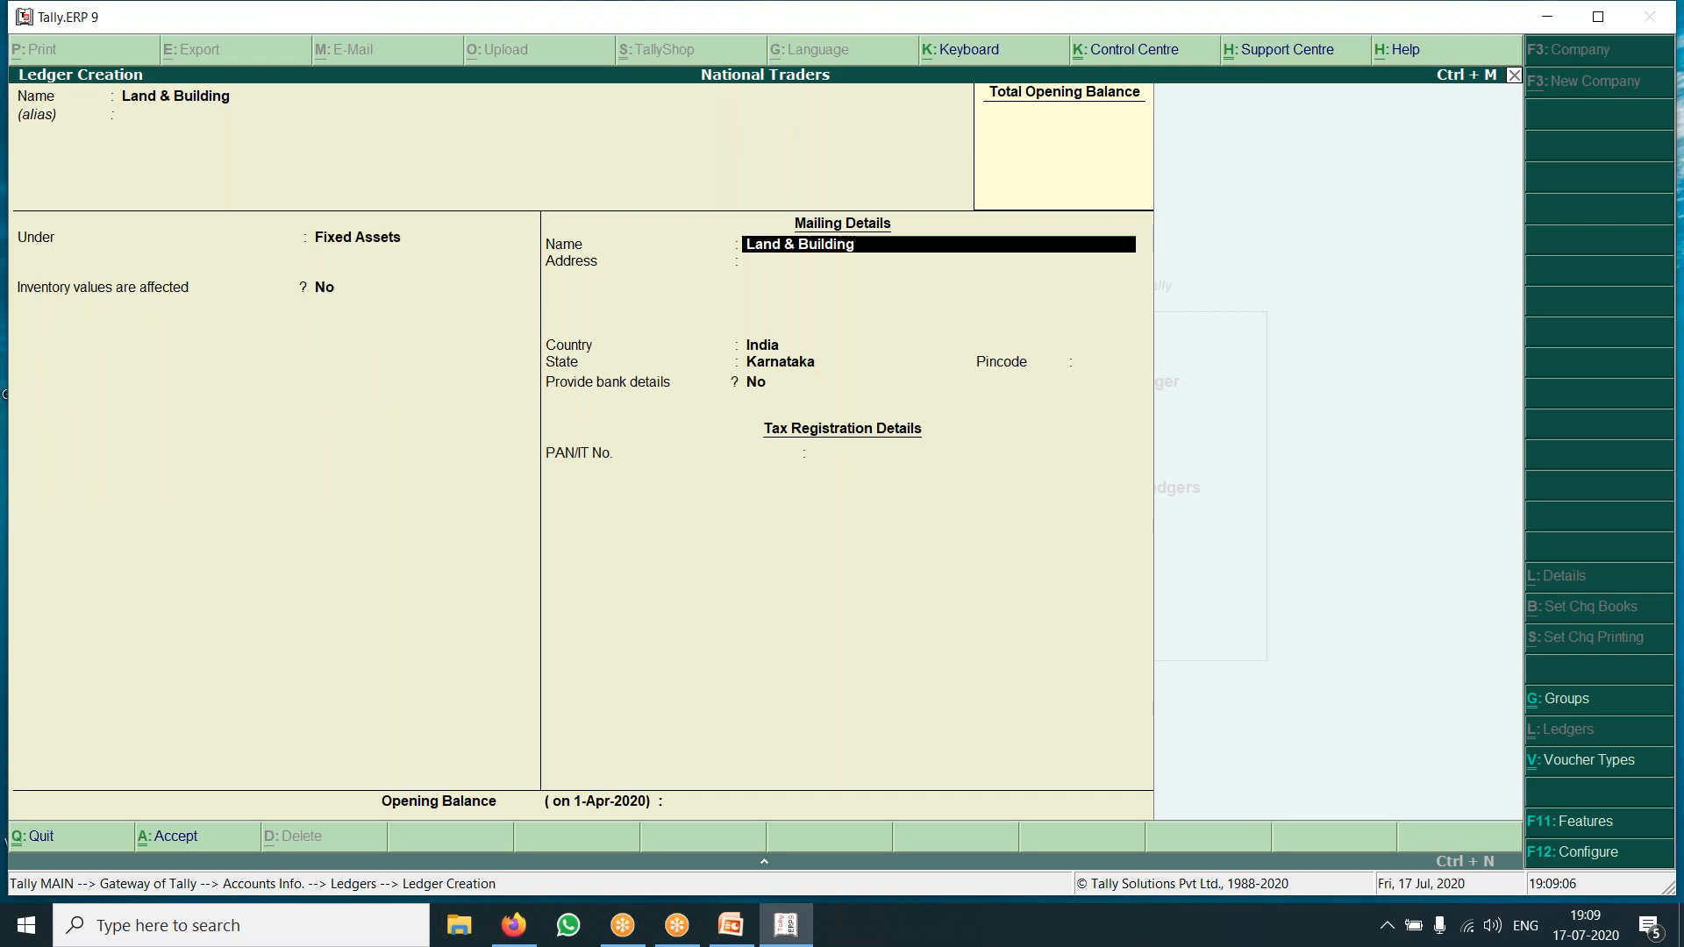
# Save the Land & Building ledger with default mailing details, no bank or tax details, and no opening balance.
pyautogui.press('Return')
pyautogui.press('Return')
pyautogui.press('Return')
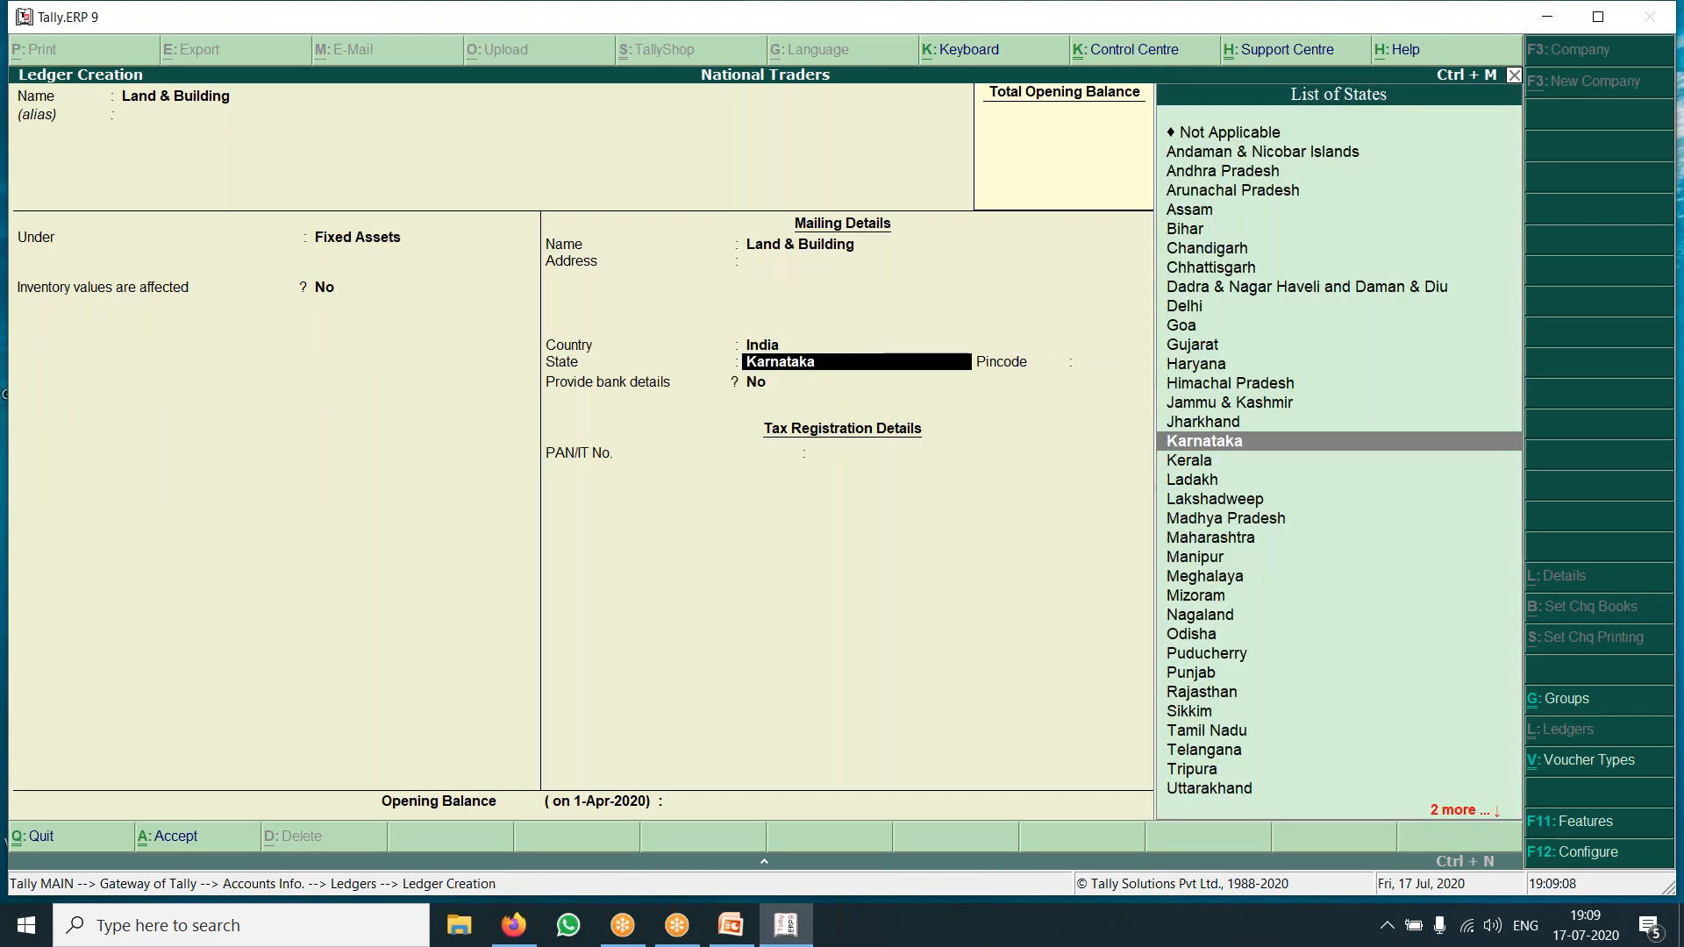
pyautogui.press('Return')
pyautogui.press('Return')
pyautogui.press('Return')
pyautogui.press('Return')
pyautogui.press('Return')
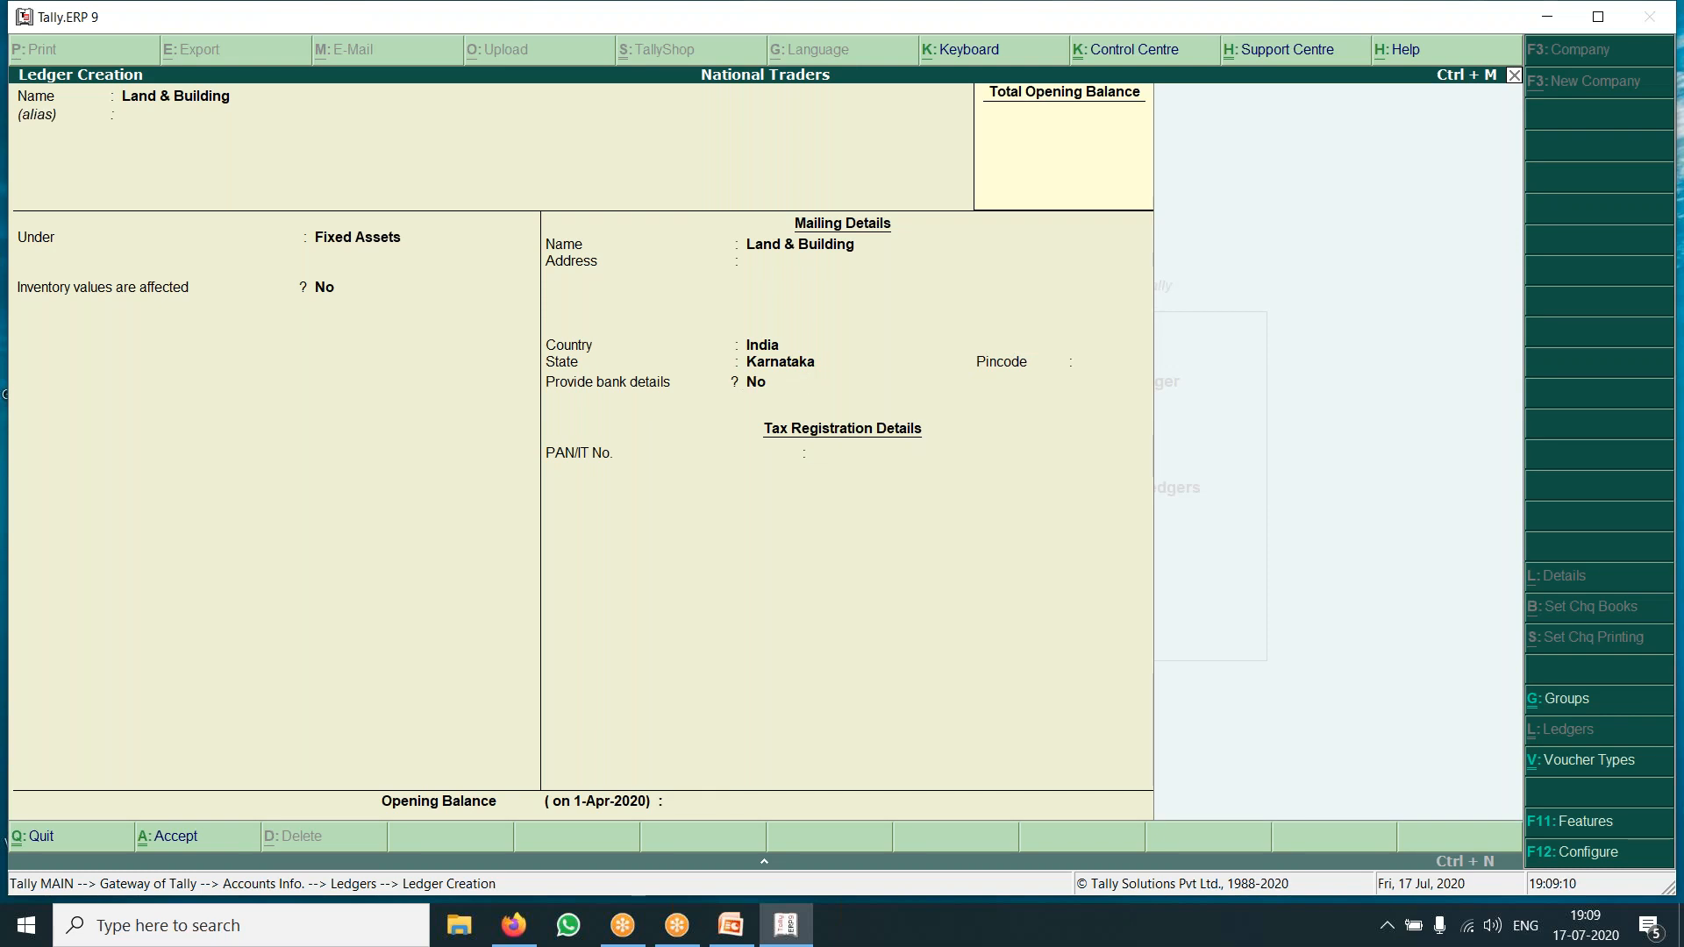
pyautogui.press('Return')
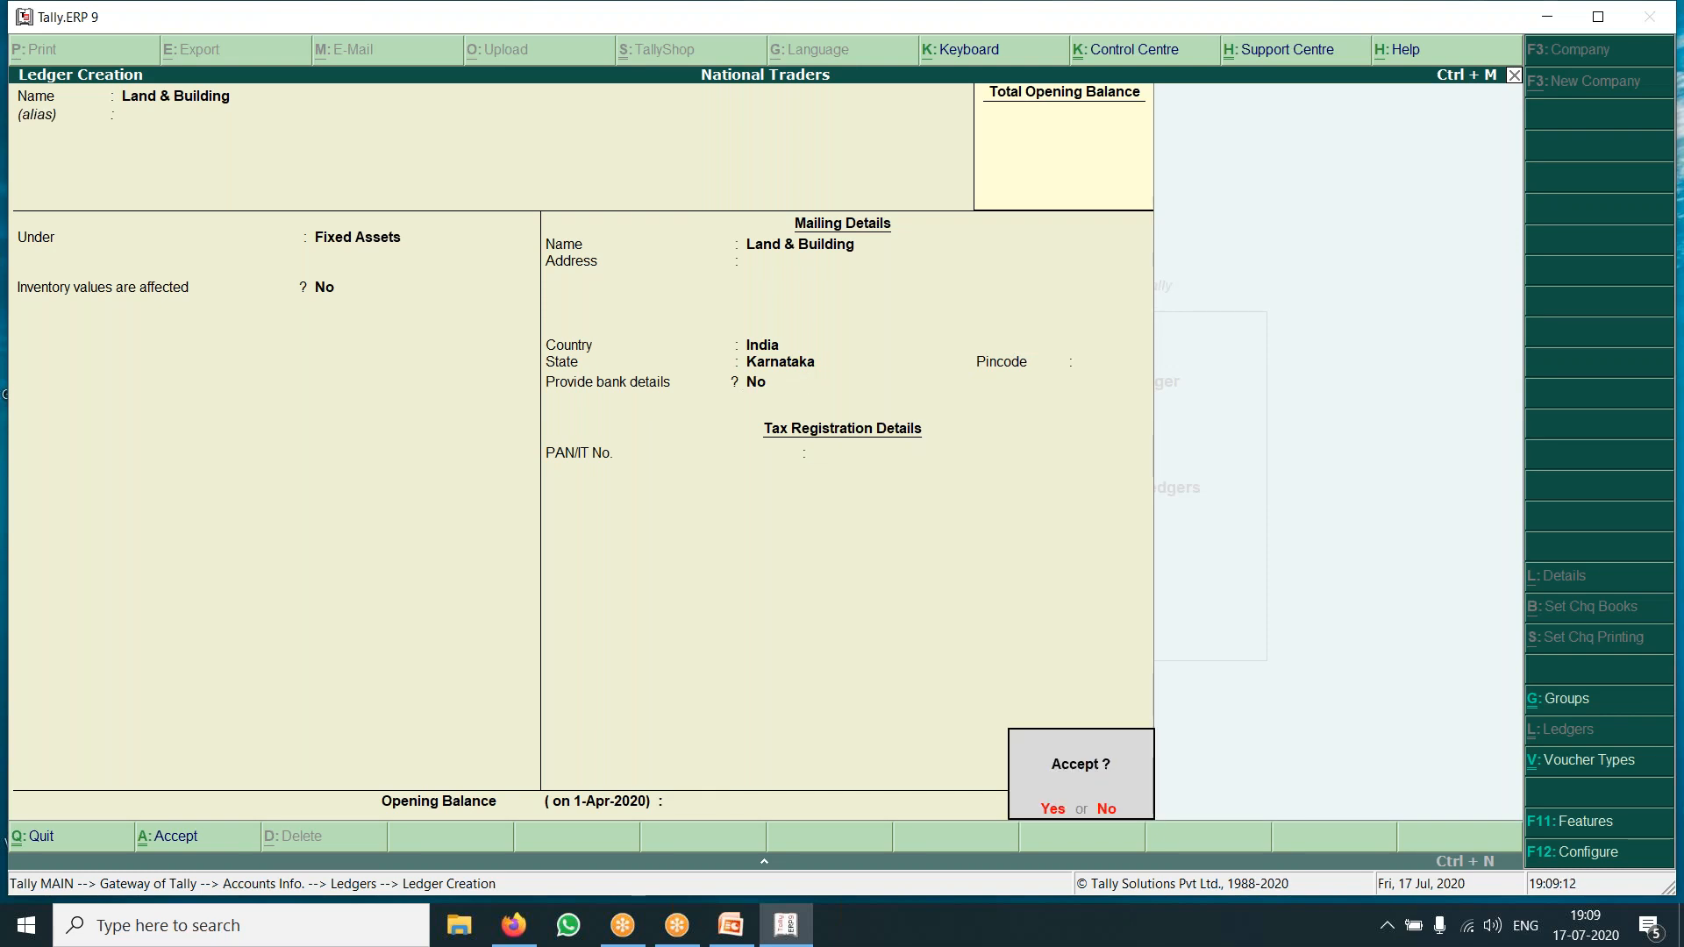
pyautogui.press('Return')
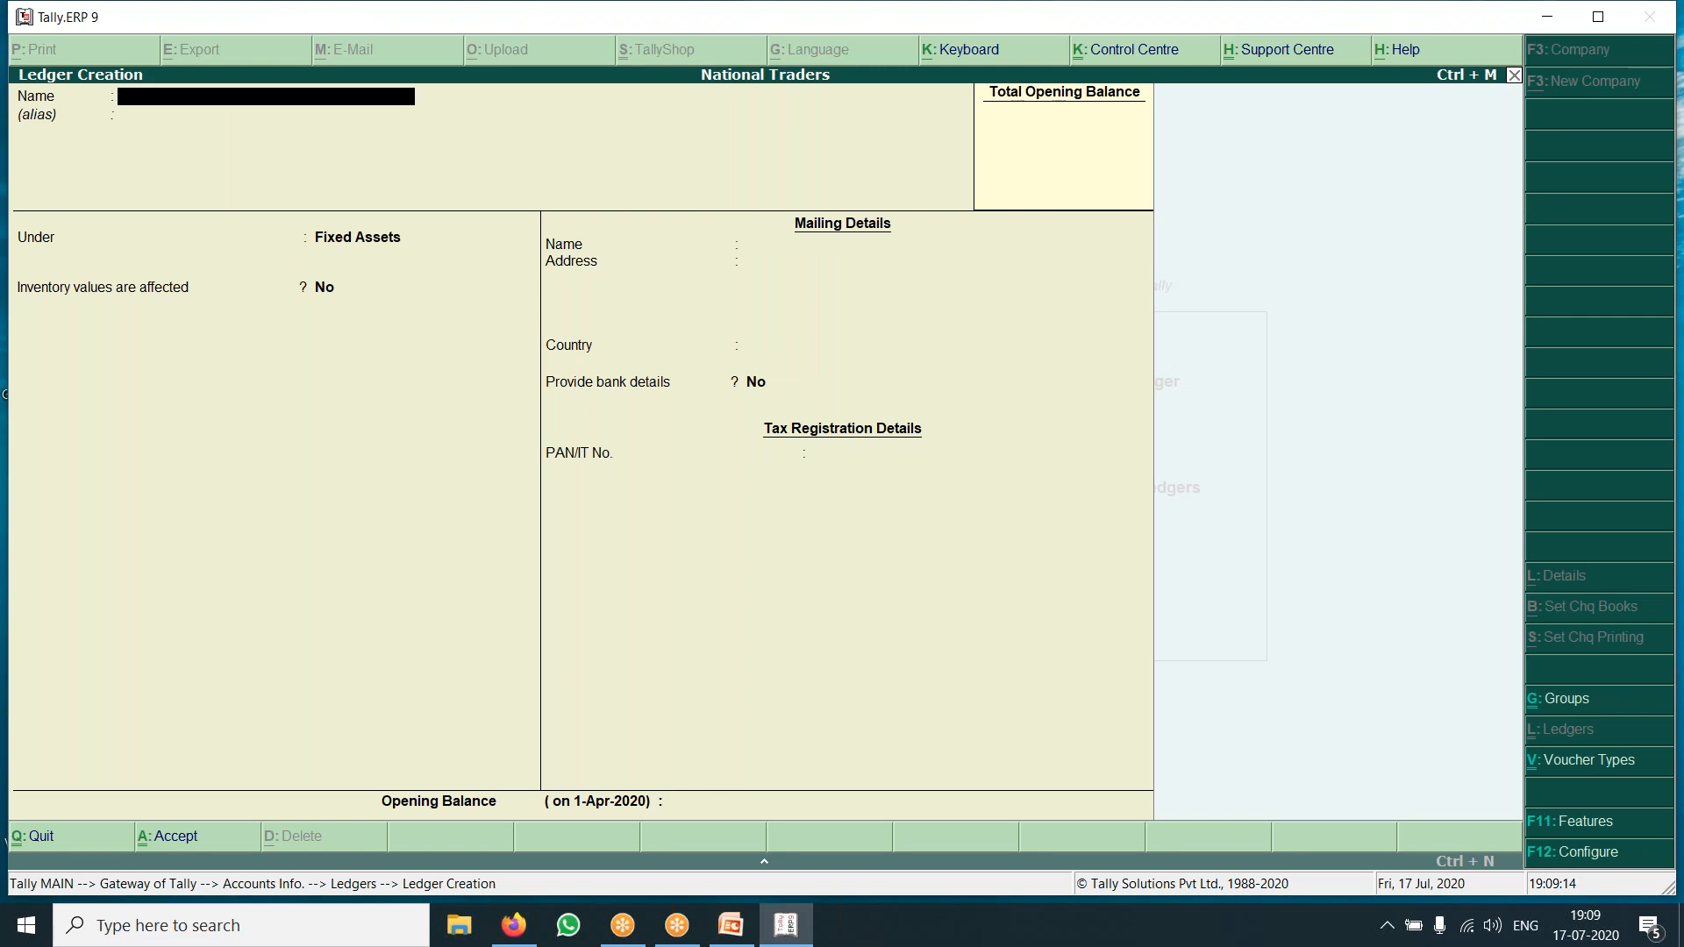
# Name the next ledger Machinery without an alias and keep it under the Fixed Assets group.
pyautogui.write('Machinery')
pyautogui.press('Return')
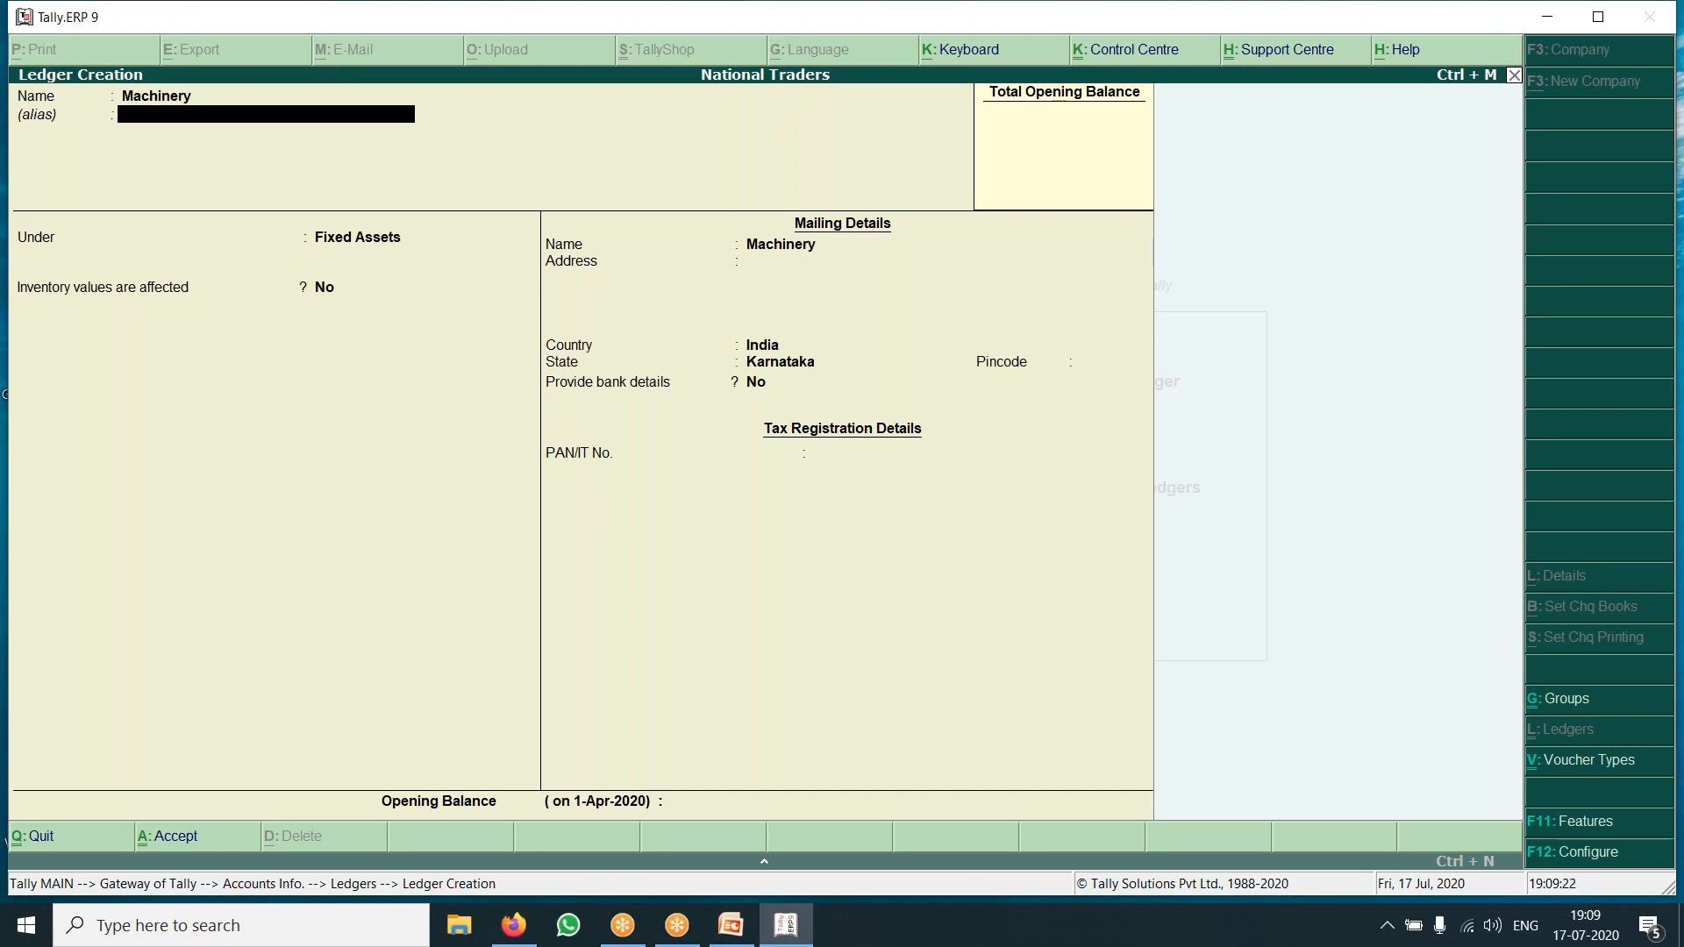
pyautogui.press('Return')
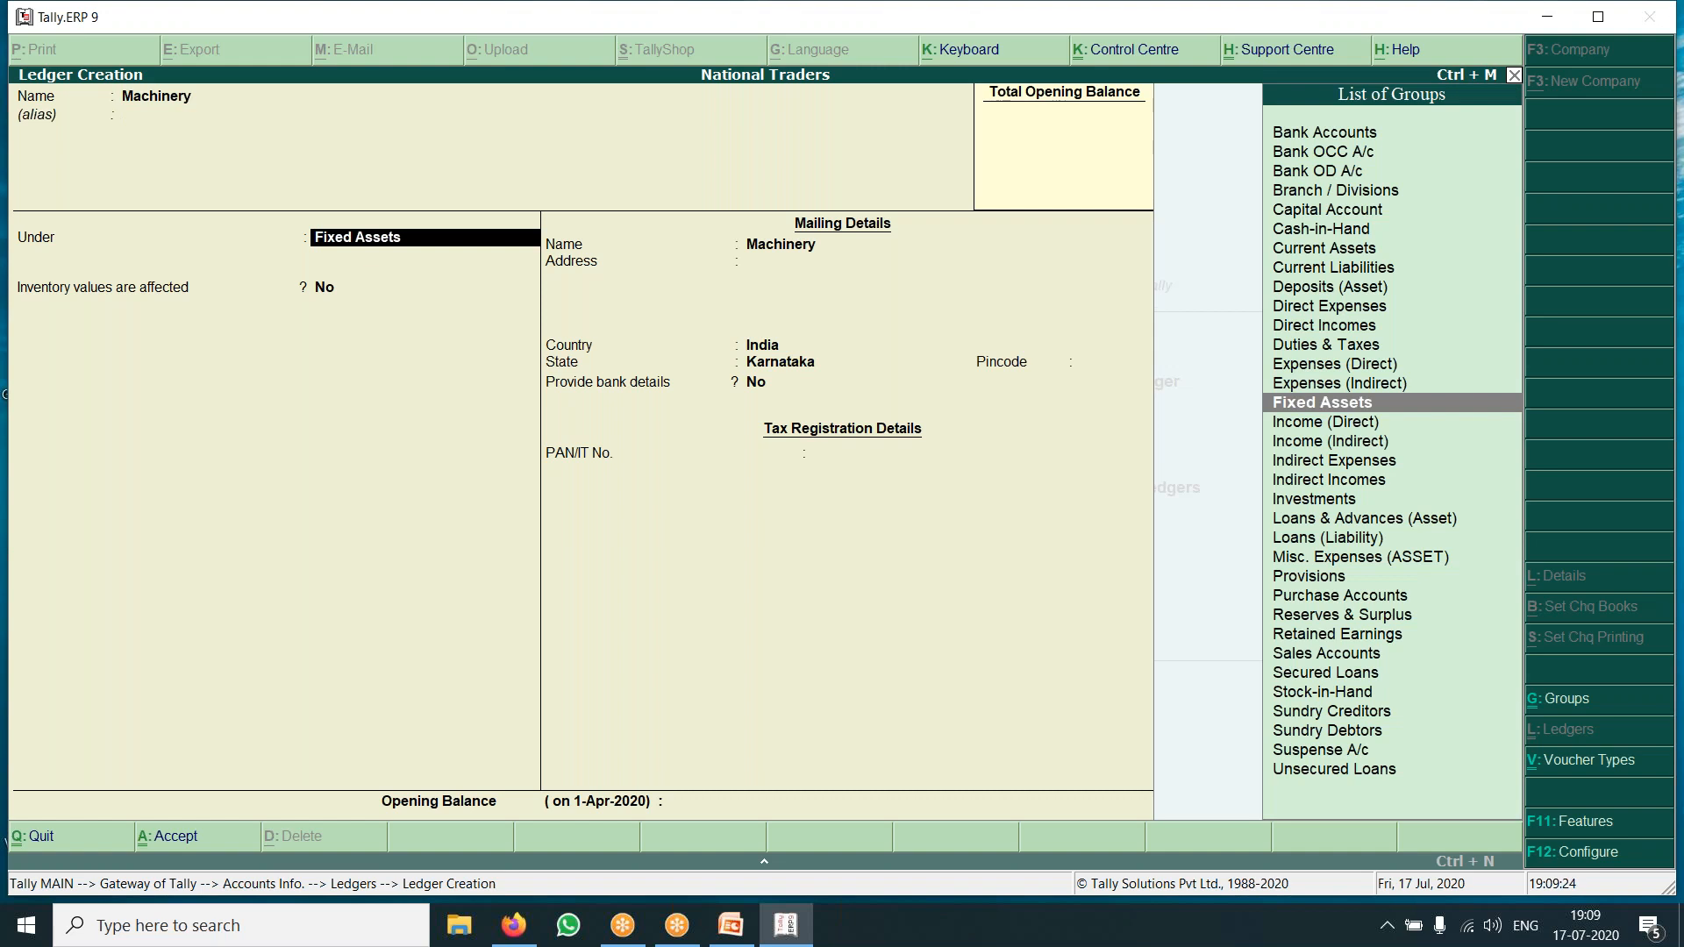
pyautogui.press('Return')
# Save the Machinery ledger with inventory values unaffected, default mailing details, and no bank details or opening balance.
pyautogui.press('Return')
pyautogui.press('Return')
pyautogui.press('Return')
pyautogui.press('Return')
pyautogui.press('Return')
pyautogui.press('Return')
pyautogui.press('Return')
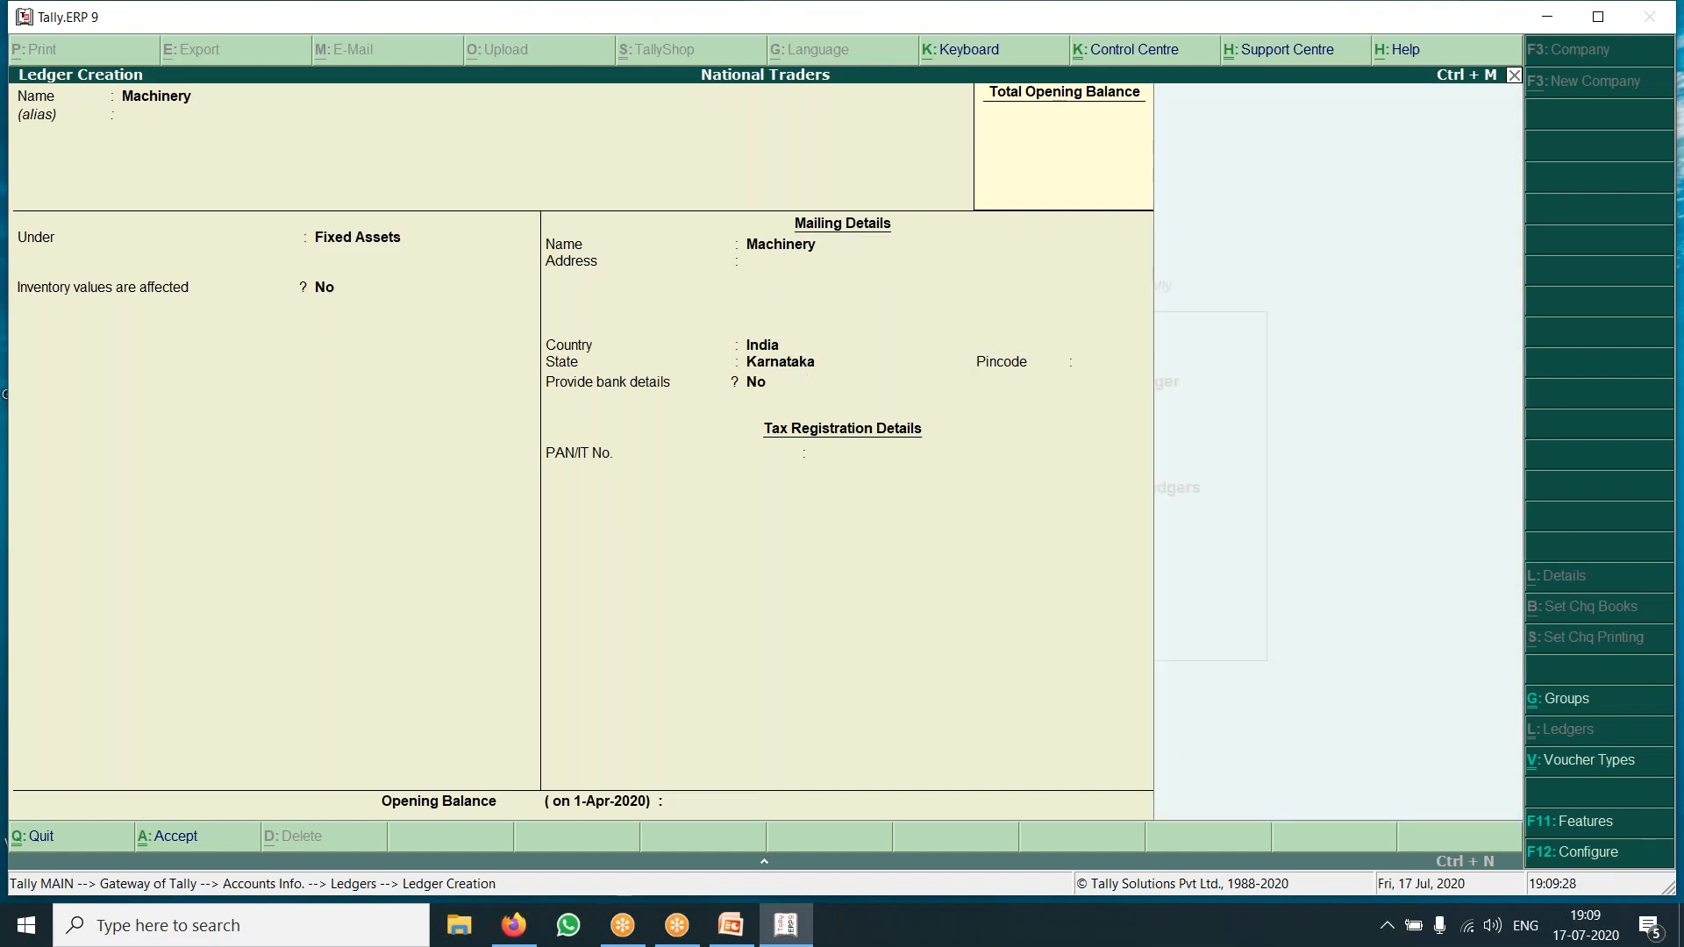
pyautogui.press('Return')
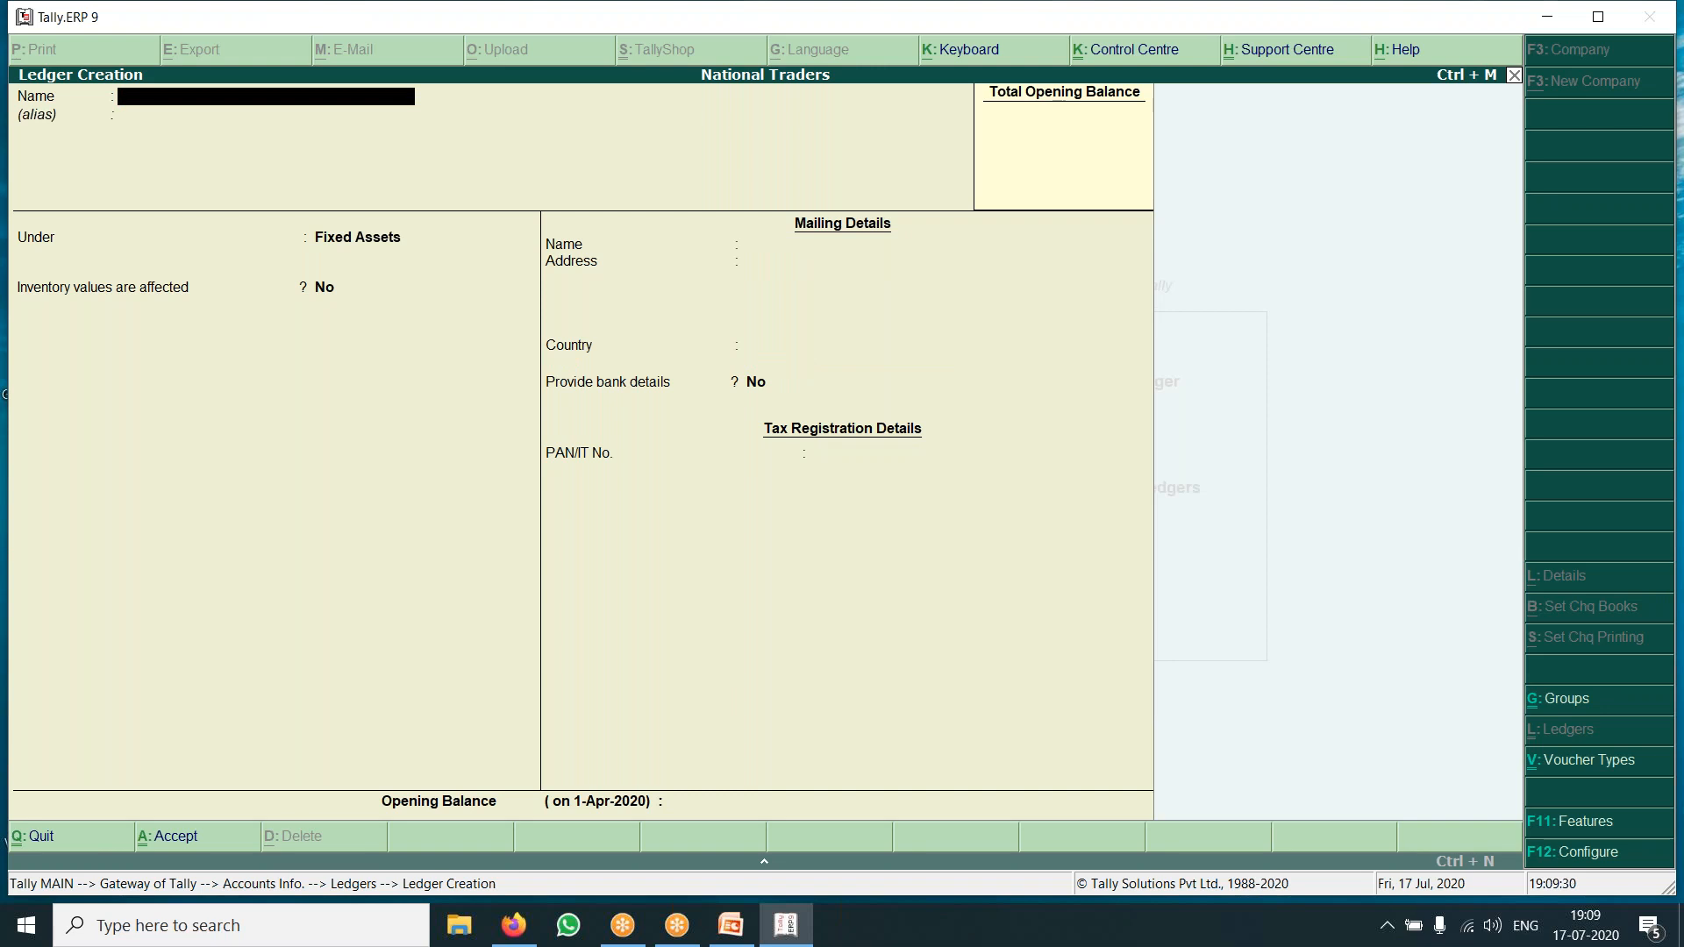
# Name the next ledger Computer without an alias and choose Fixed Assets as its group.
pyautogui.write('Computer')
pyautogui.press('Return')
pyautogui.press('Return')
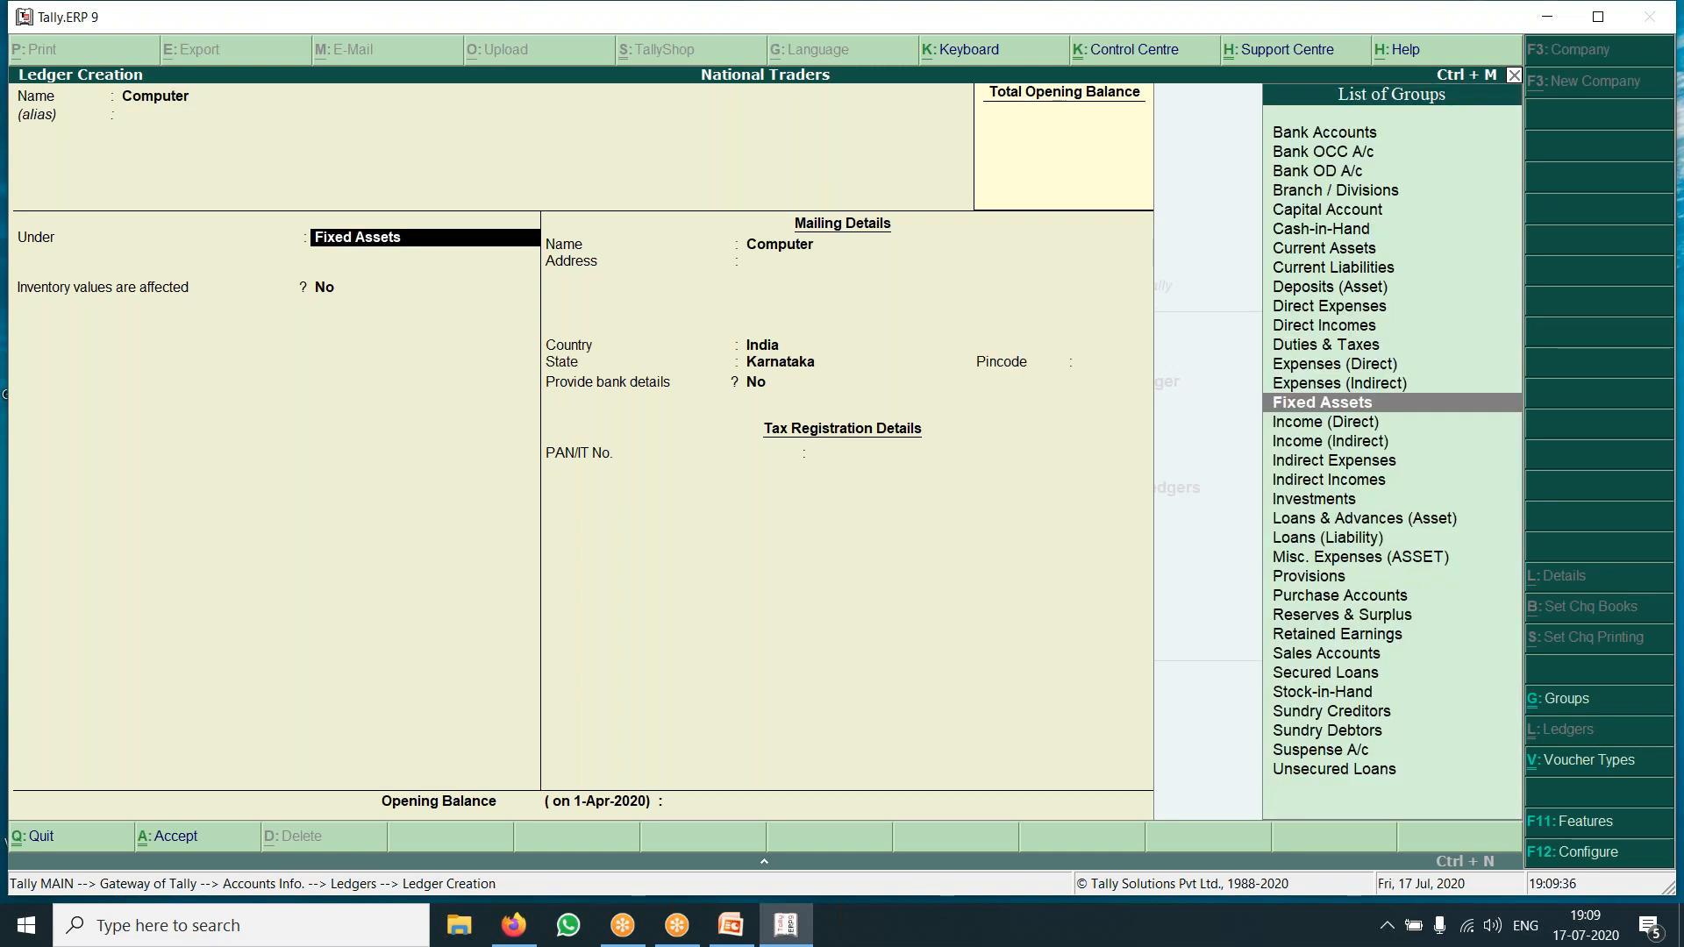
pyautogui.press('Down')
pyautogui.press('Up')
pyautogui.press('Return')
# Save the Computer ledger with inventory values unaffected, default mailing details, and no bank details or opening balance.
pyautogui.press('Return')
pyautogui.press('Return')
pyautogui.press('Return')
pyautogui.press('Return')
pyautogui.press('Return')
pyautogui.press('Return')
pyautogui.press('Return')
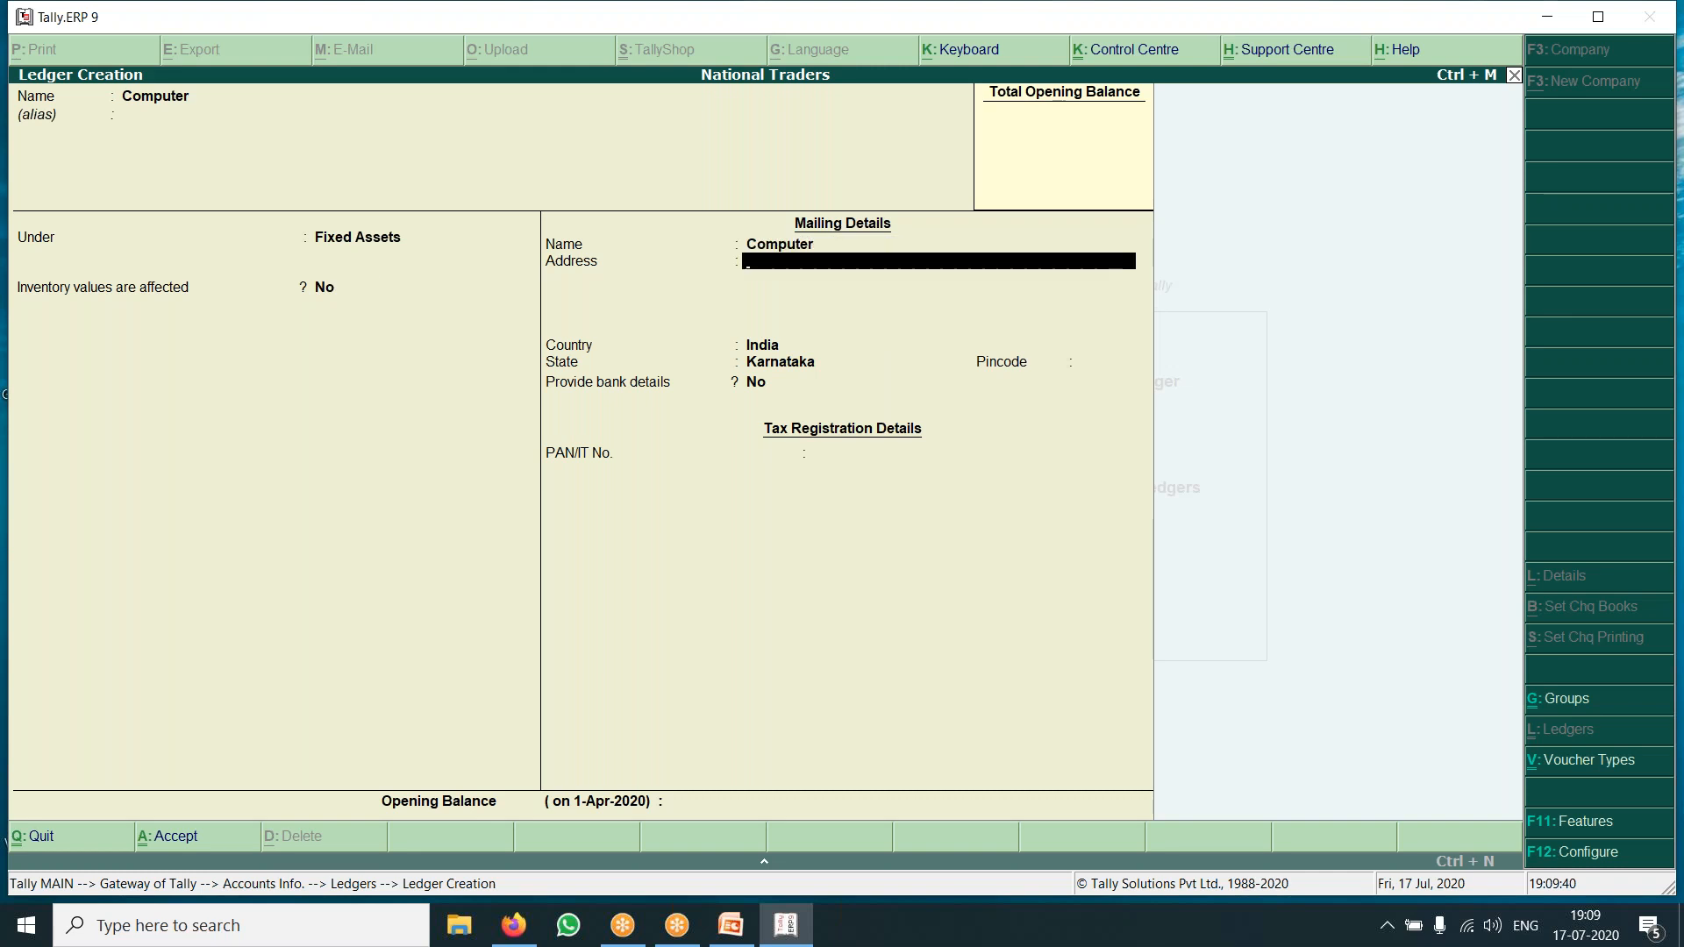
pyautogui.press('Return')
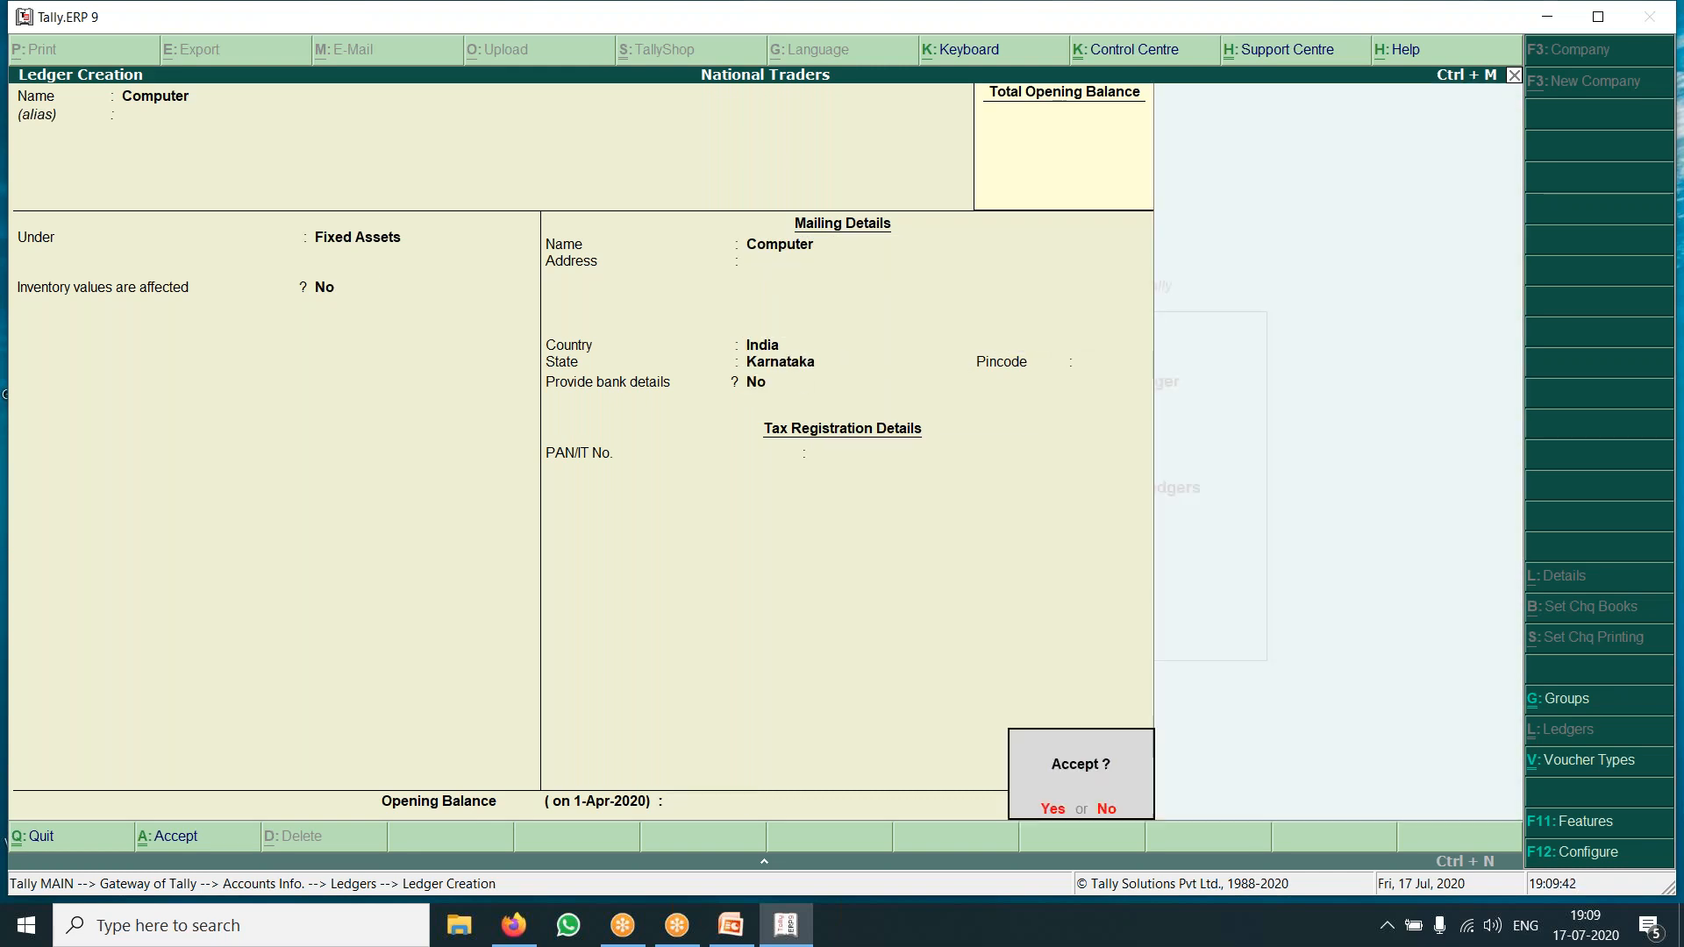
pyautogui.press('Return')
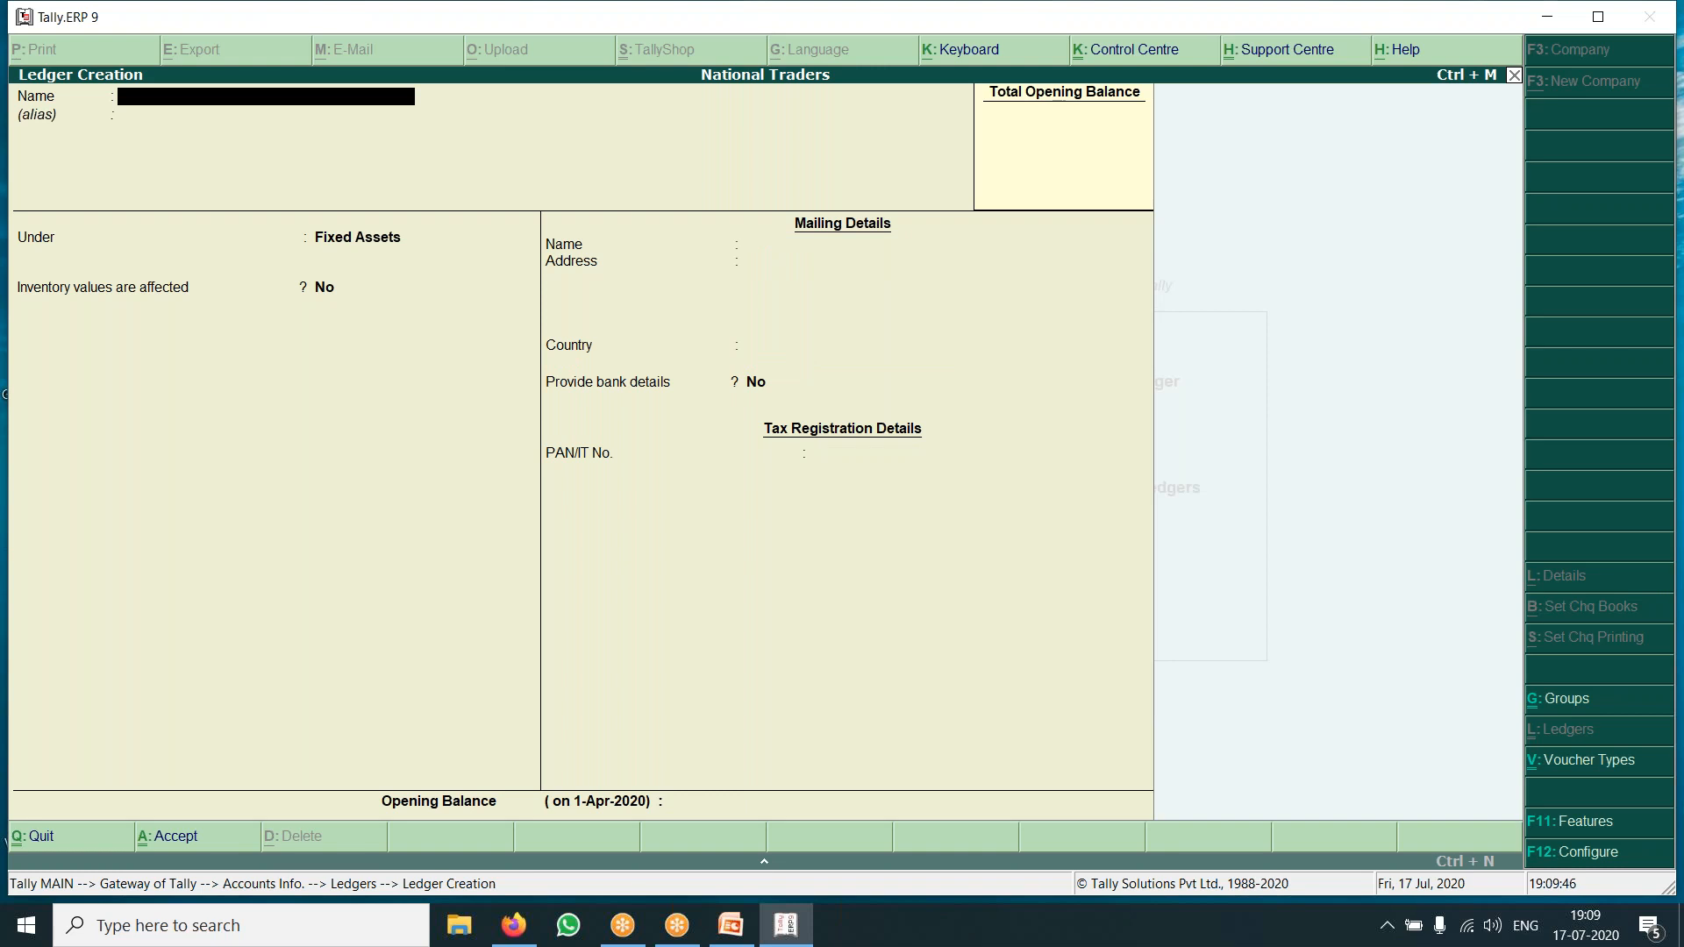
# Name the next ledger Closing Stock without an alias and place it under the Stock-in-Hand group.
pyautogui.write('Closing')
pyautogui.write('Stock')
pyautogui.press('Return')
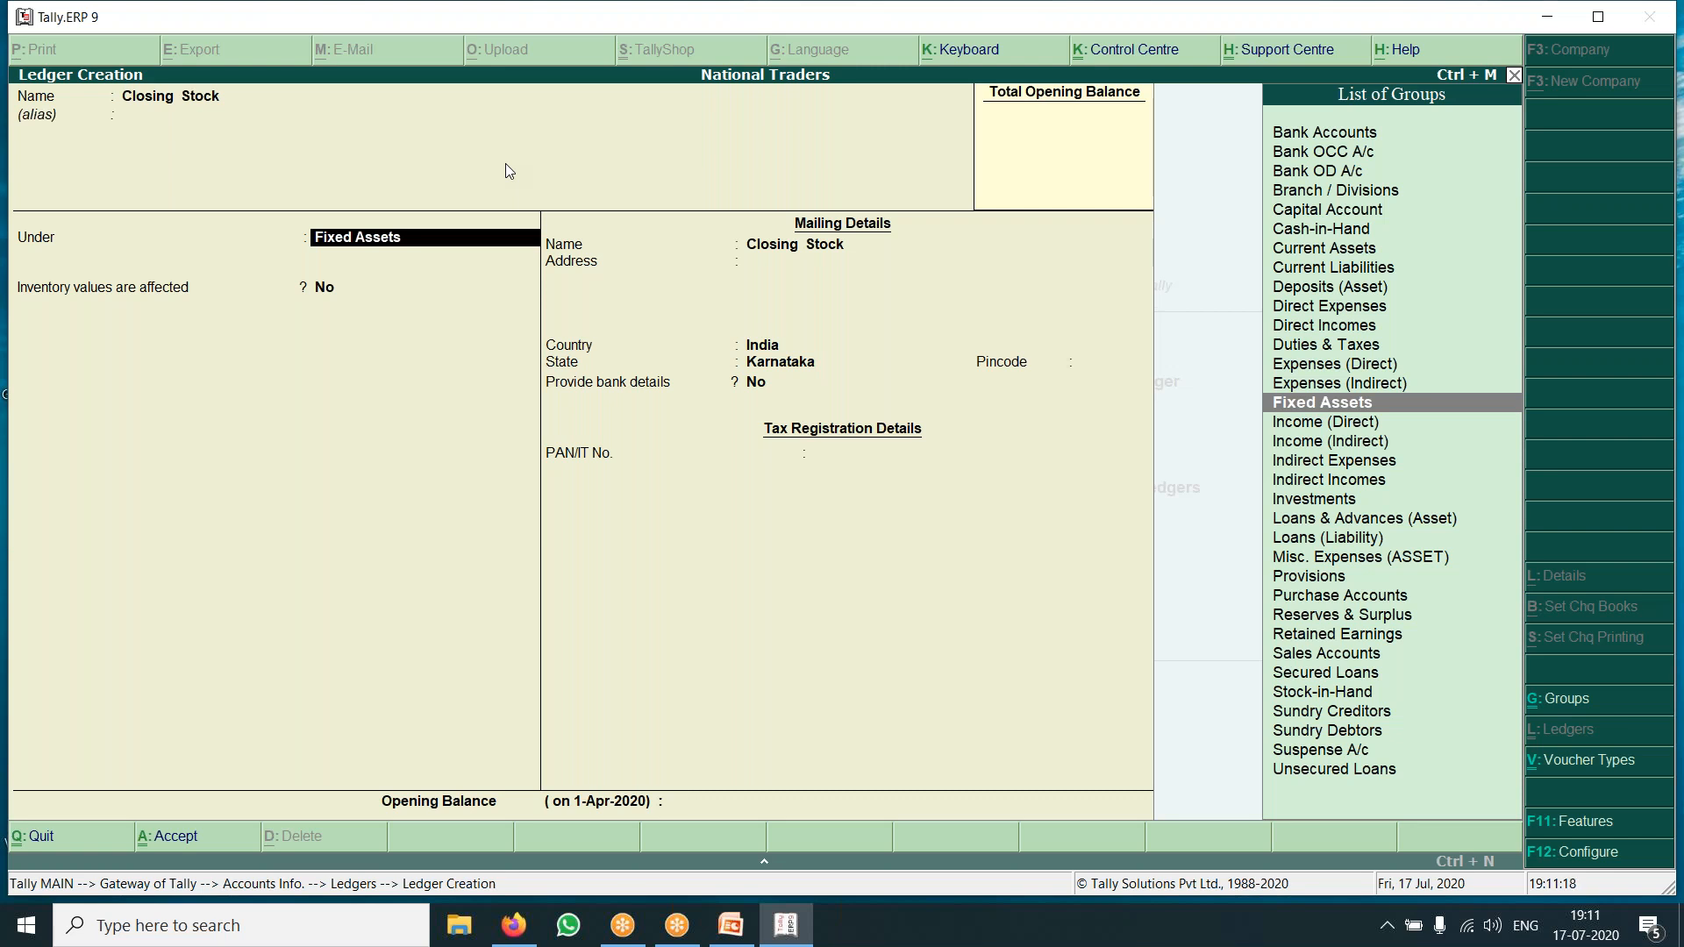
pyautogui.press('Down')
pyautogui.press('Down')
pyautogui.press('Down')
pyautogui.press('Down')
pyautogui.press('Down')
pyautogui.press('Down')
pyautogui.press('Down')
pyautogui.press('Down')
pyautogui.press('Down')
pyautogui.press('Down')
pyautogui.press('Down')
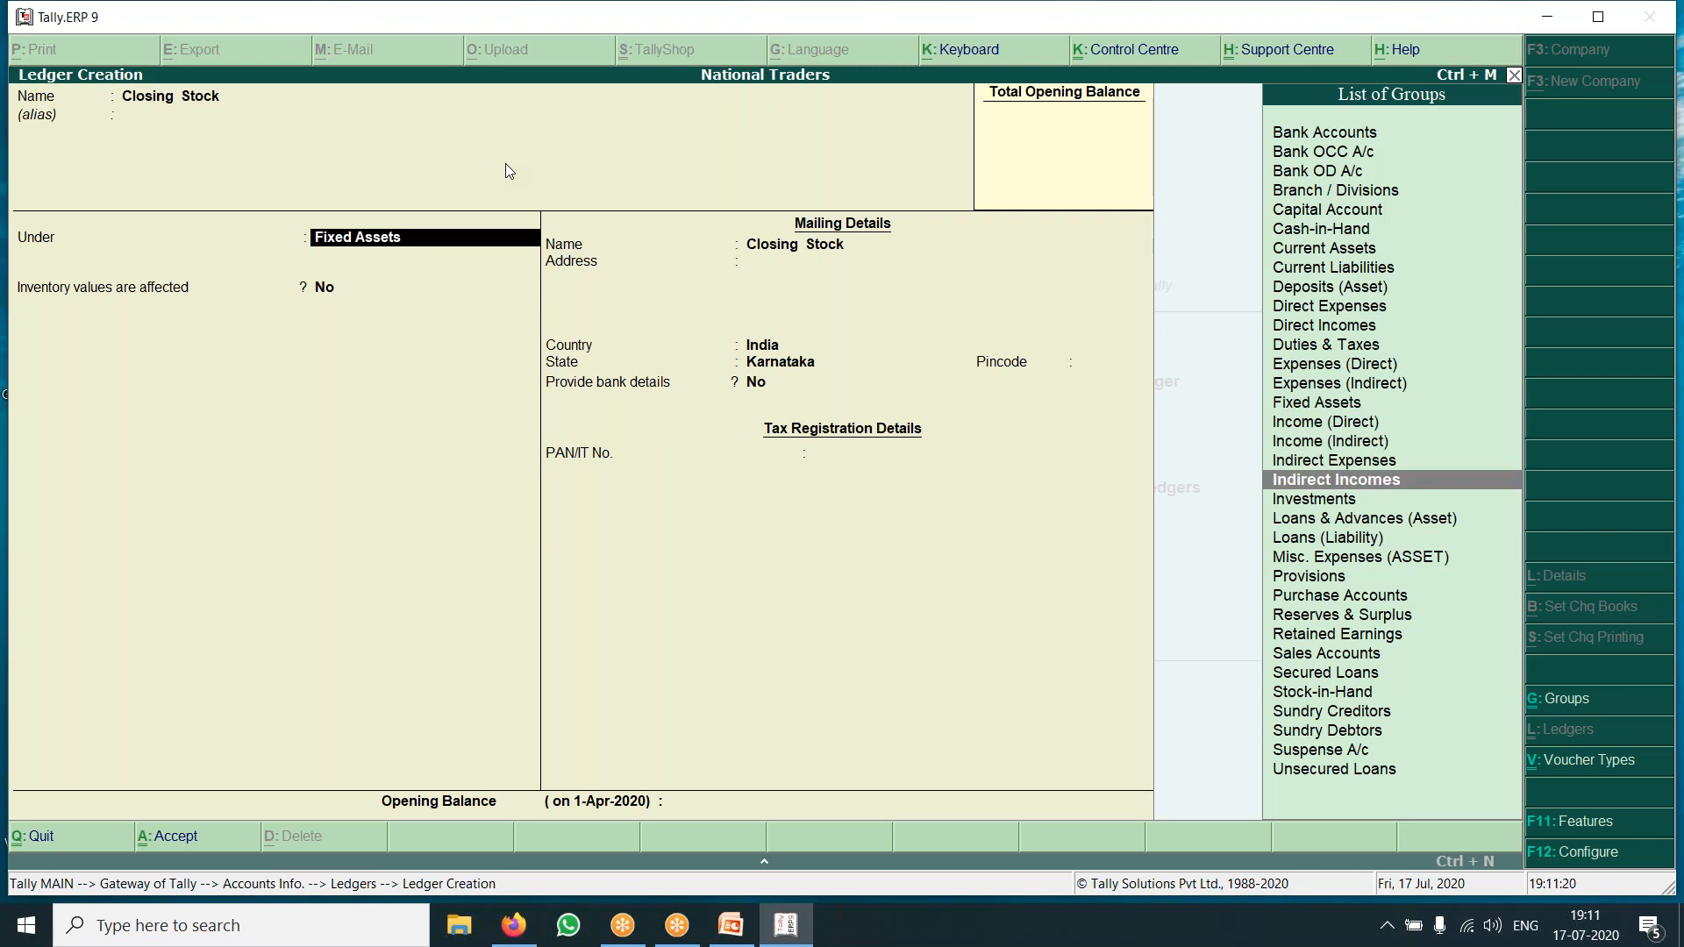
pyautogui.press('Down')
pyautogui.press('Down')
pyautogui.press('Down')
pyautogui.press('Down')
pyautogui.press('Down')
pyautogui.press('Down')
pyautogui.press('Down')
pyautogui.press('Down')
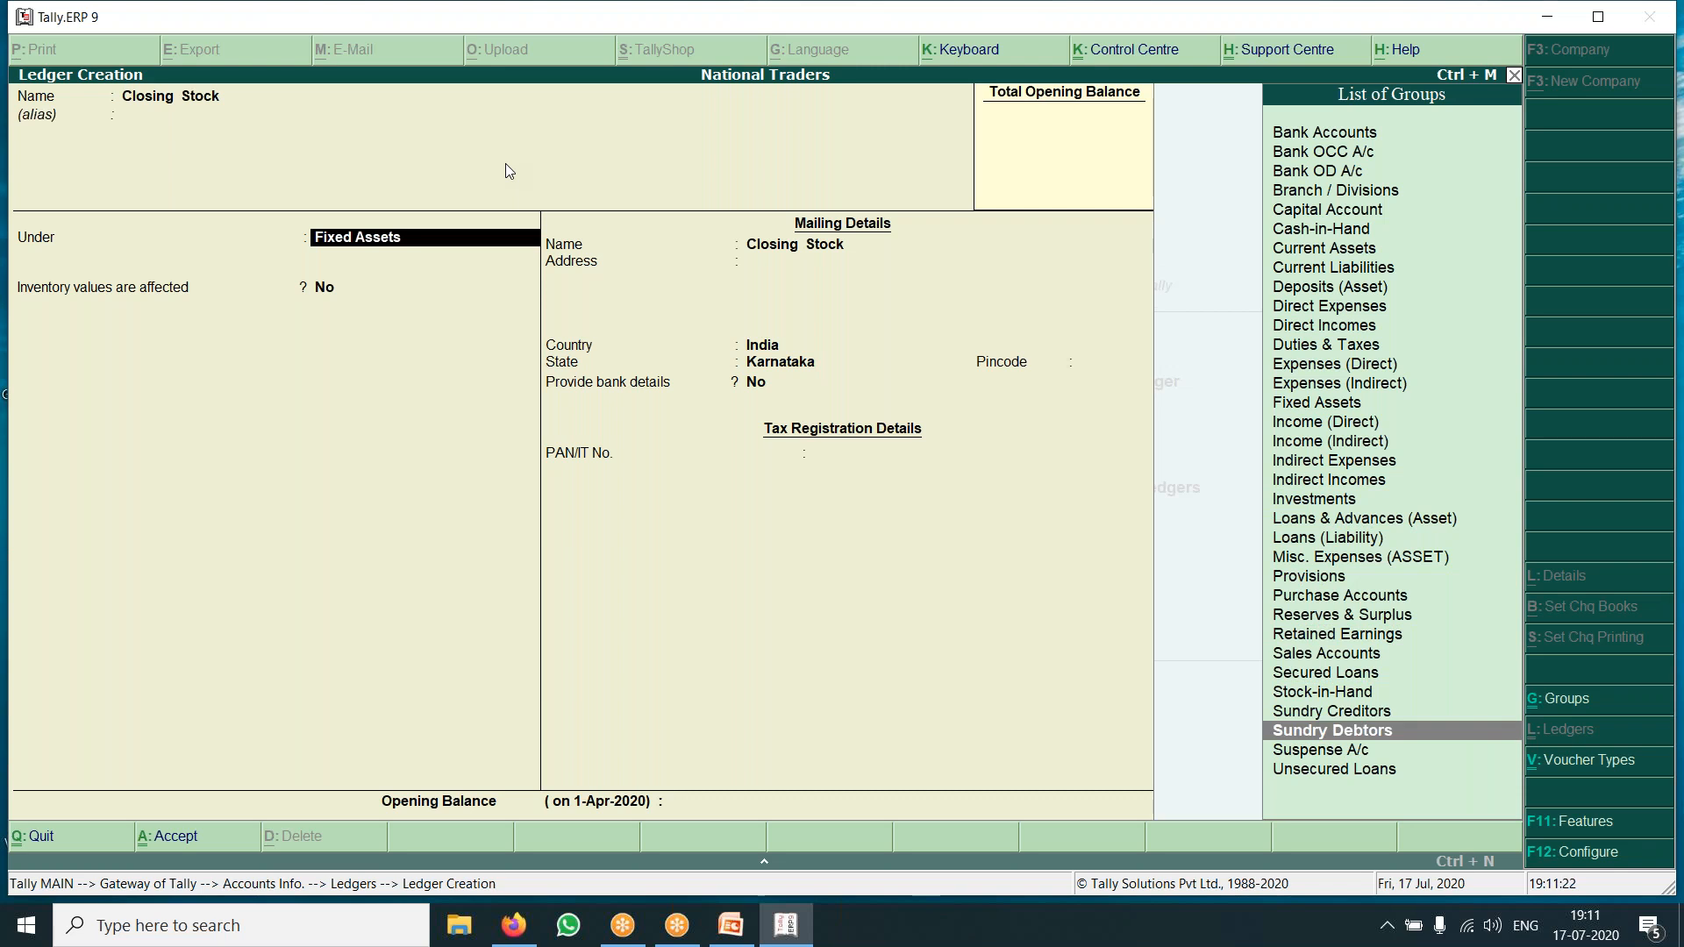
pyautogui.press('Up')
pyautogui.press('Up')
pyautogui.press('Up')
pyautogui.press('Up')
pyautogui.press('Up')
pyautogui.press('Down')
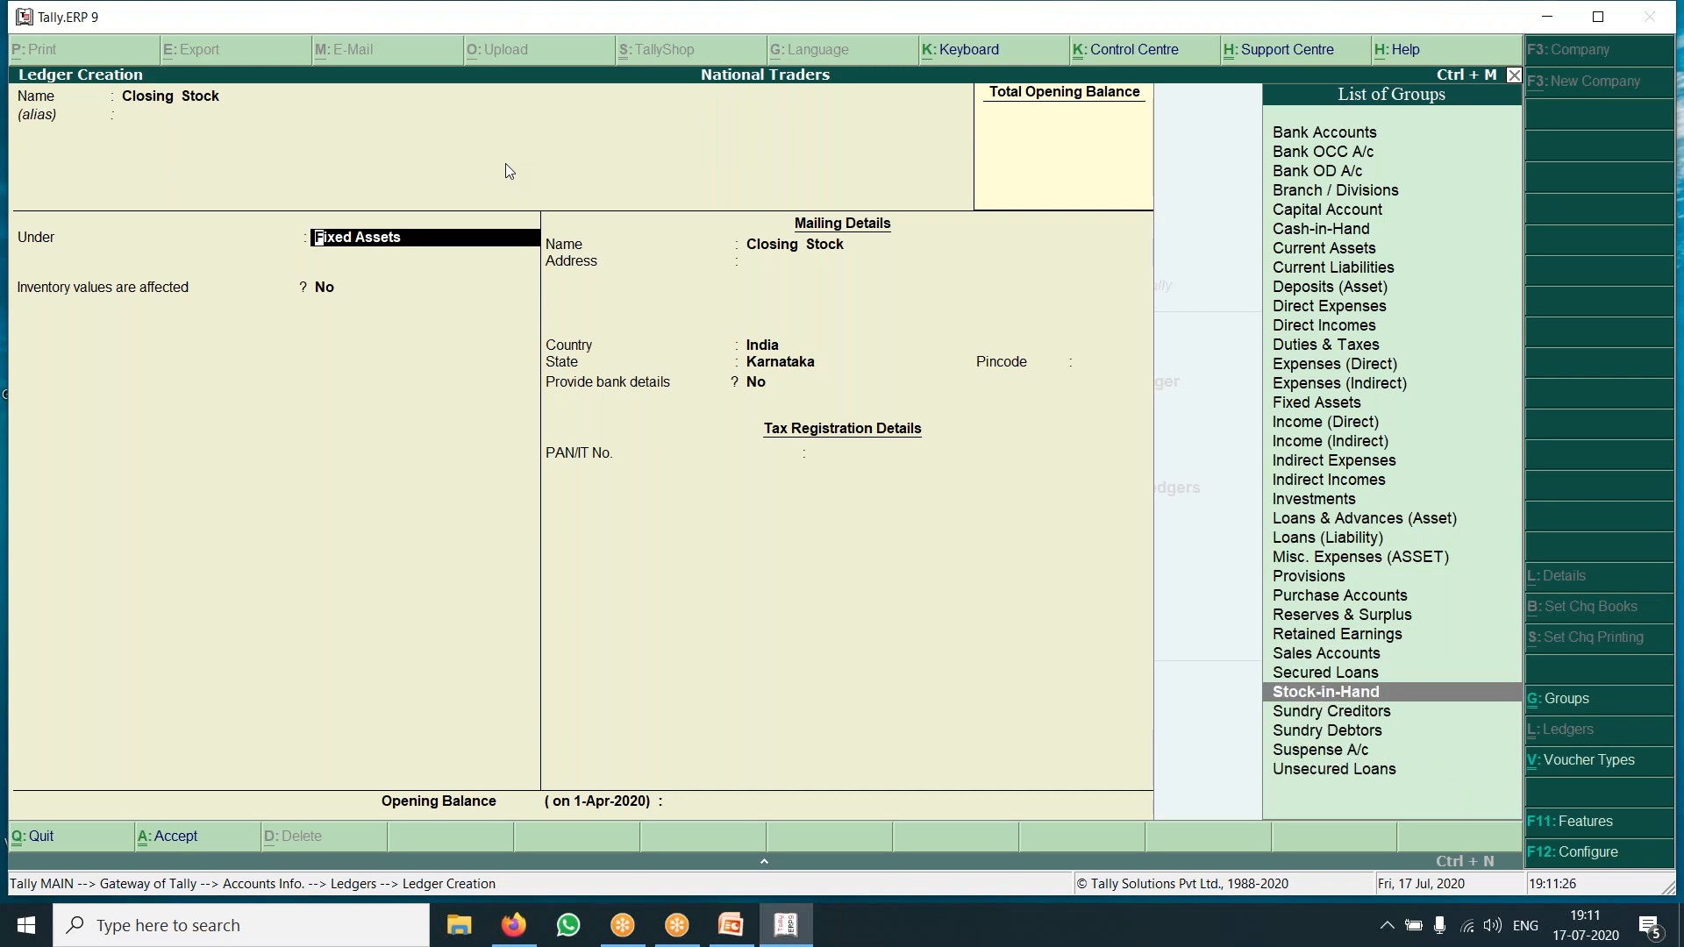
pyautogui.press('Return')
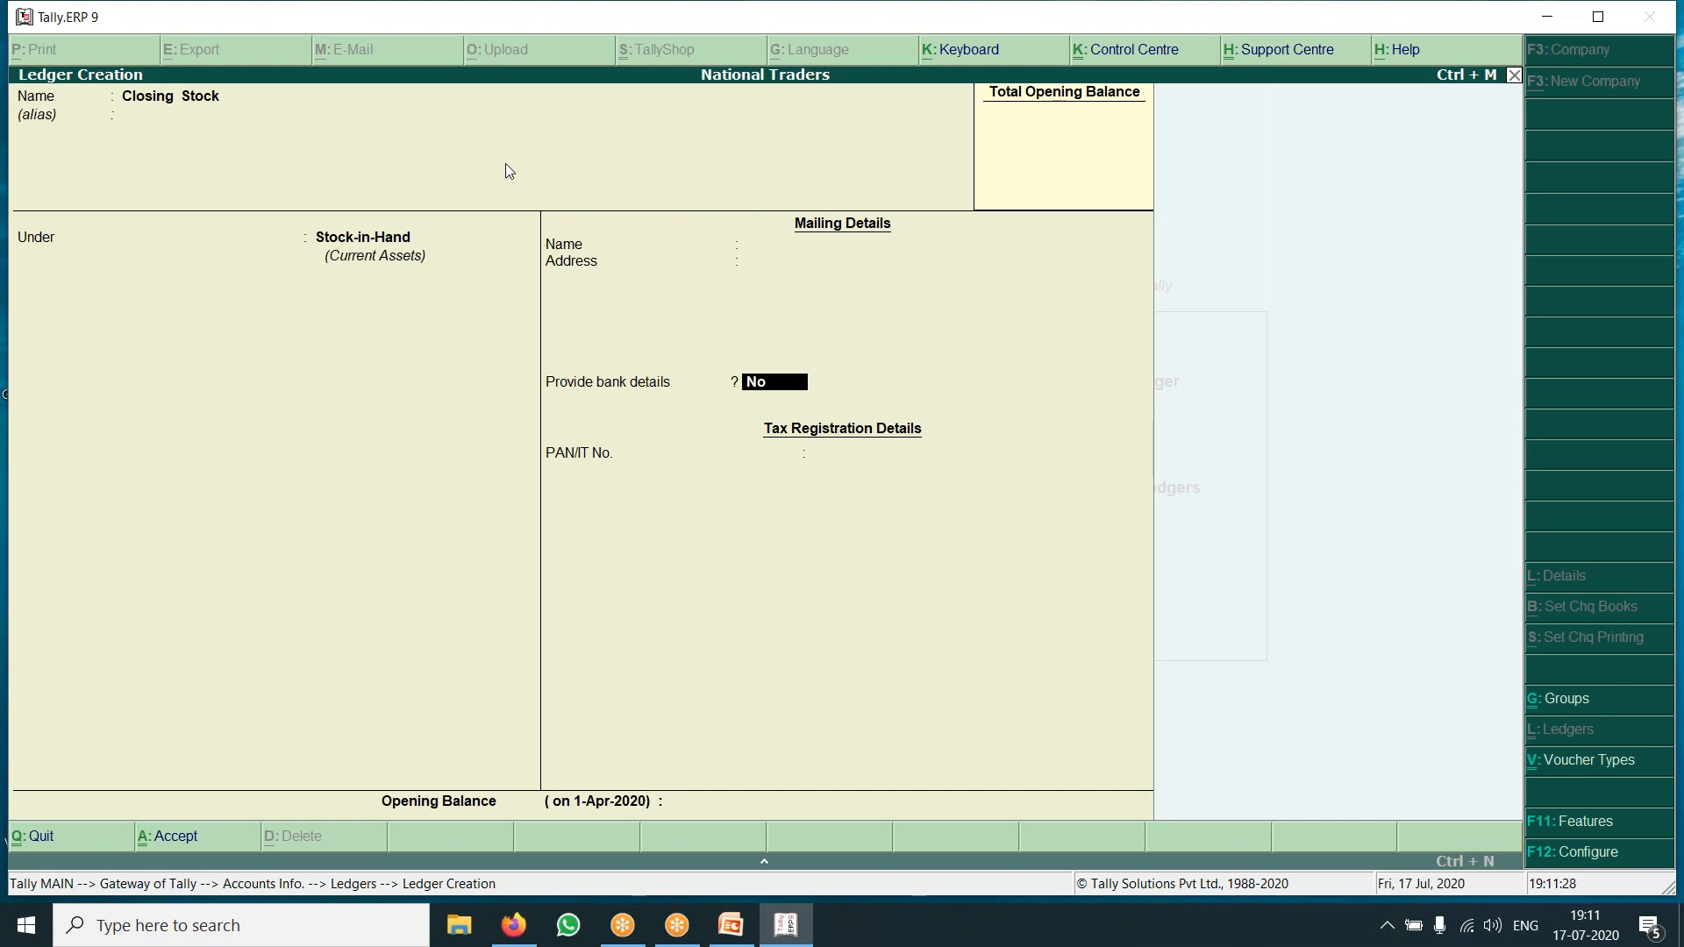
# Save the Closing Stock ledger without bank details and with an empty opening balance.
pyautogui.press('Return')
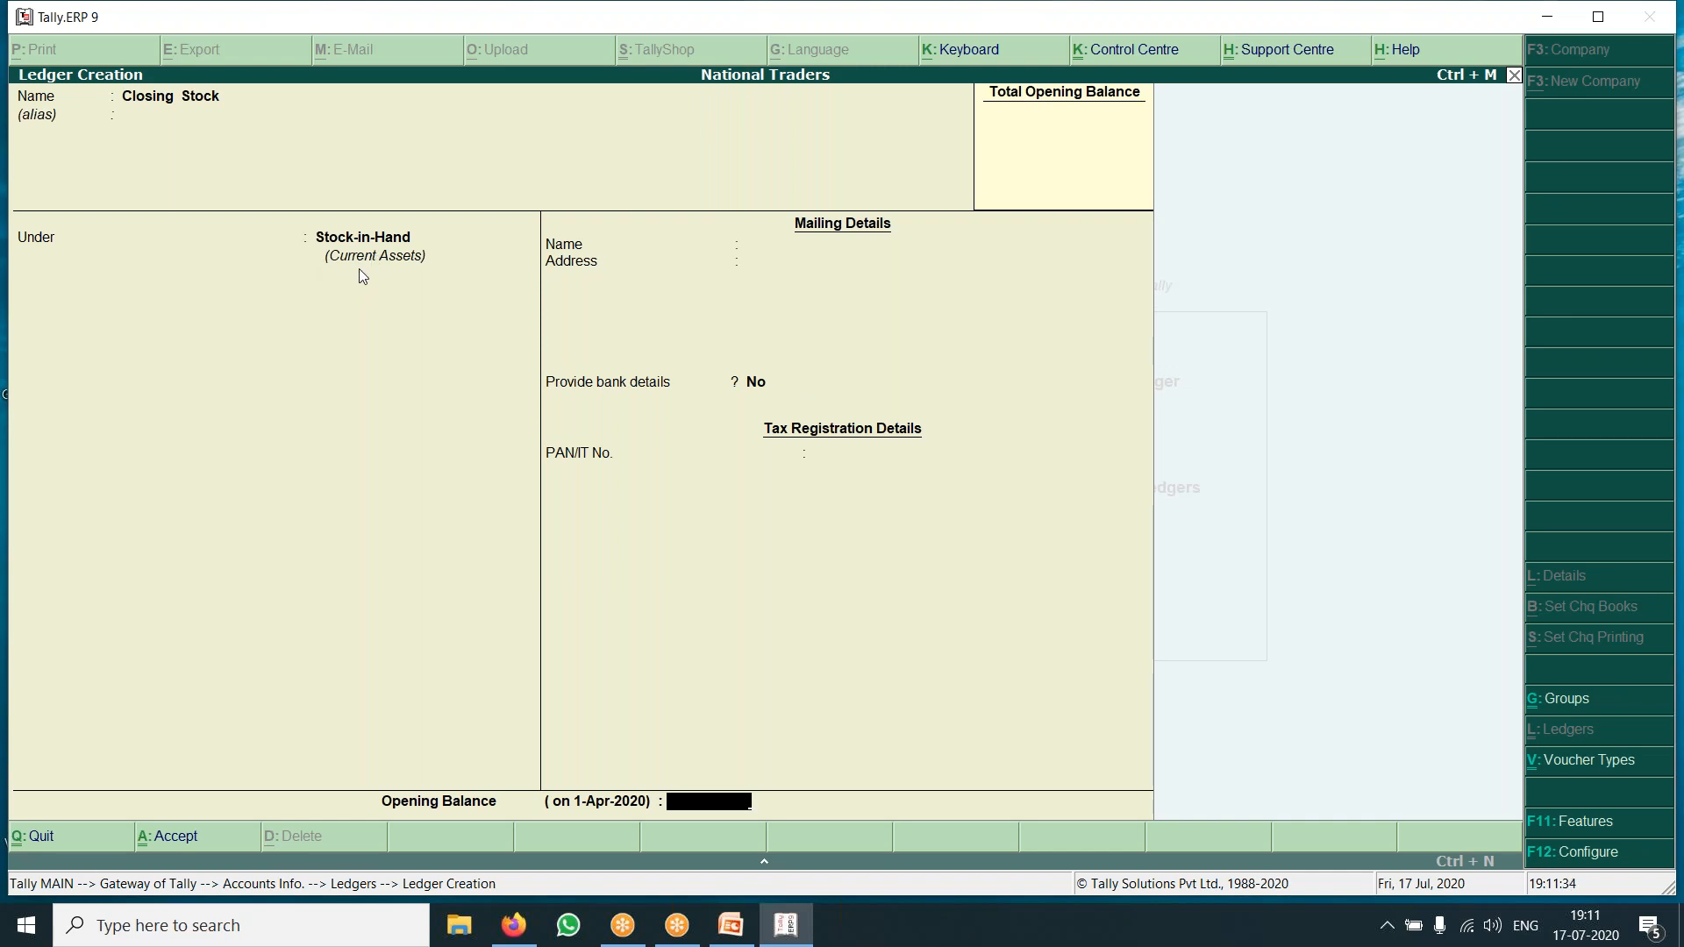
pyautogui.press('Return')
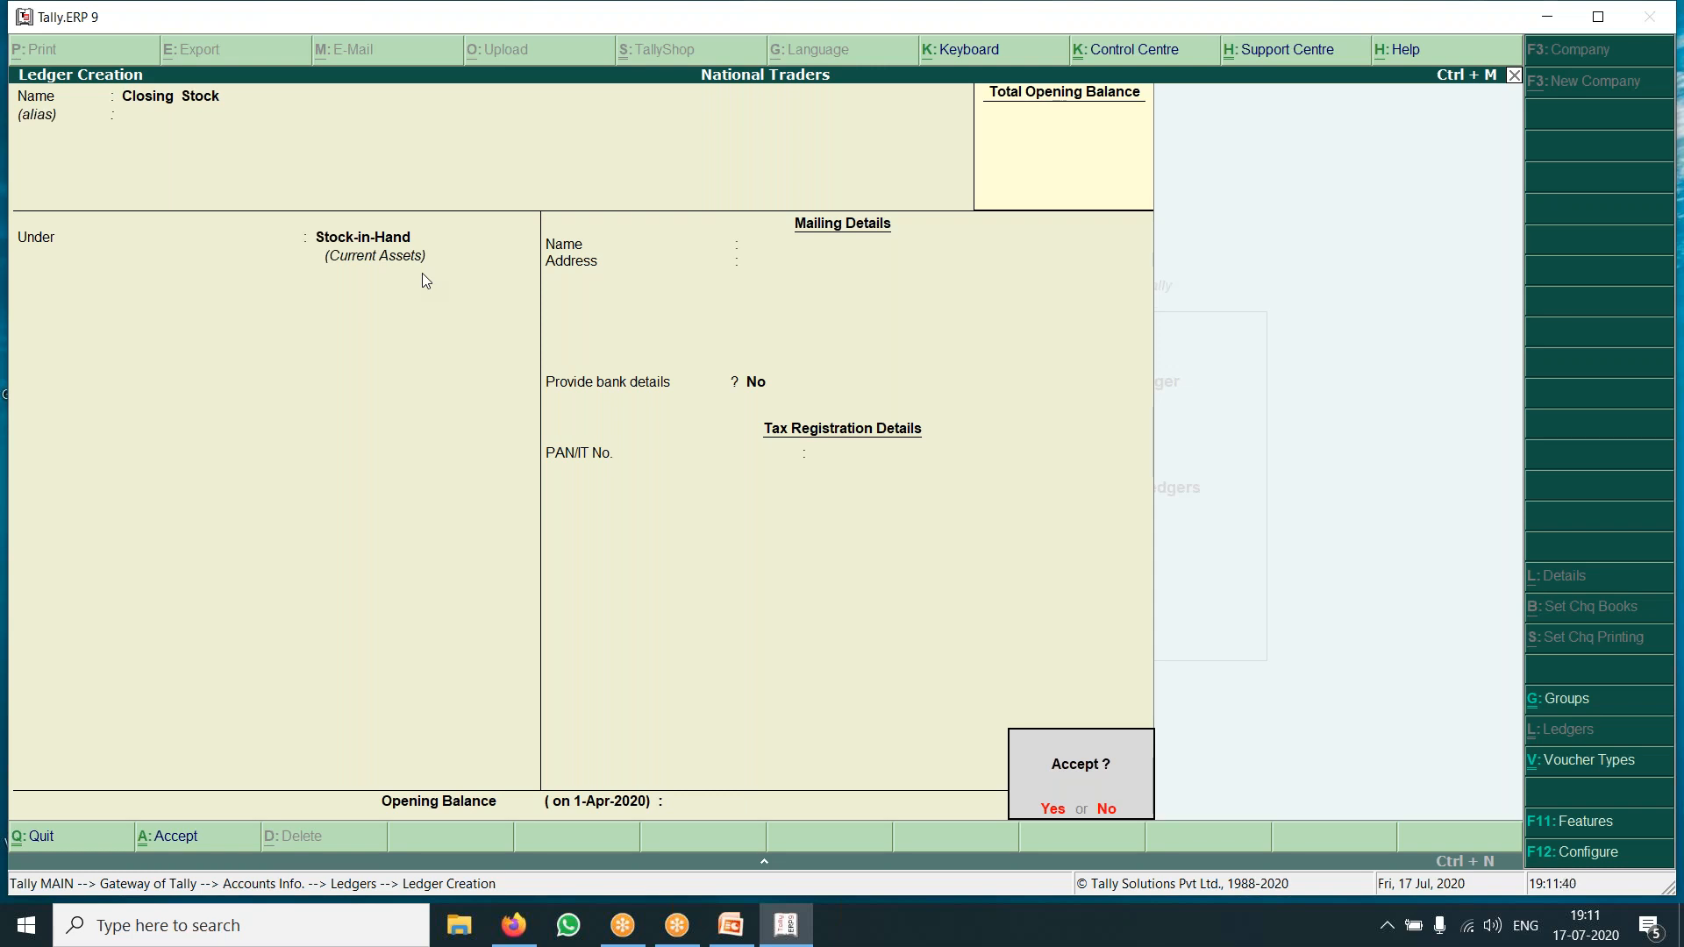
pyautogui.press('Return')
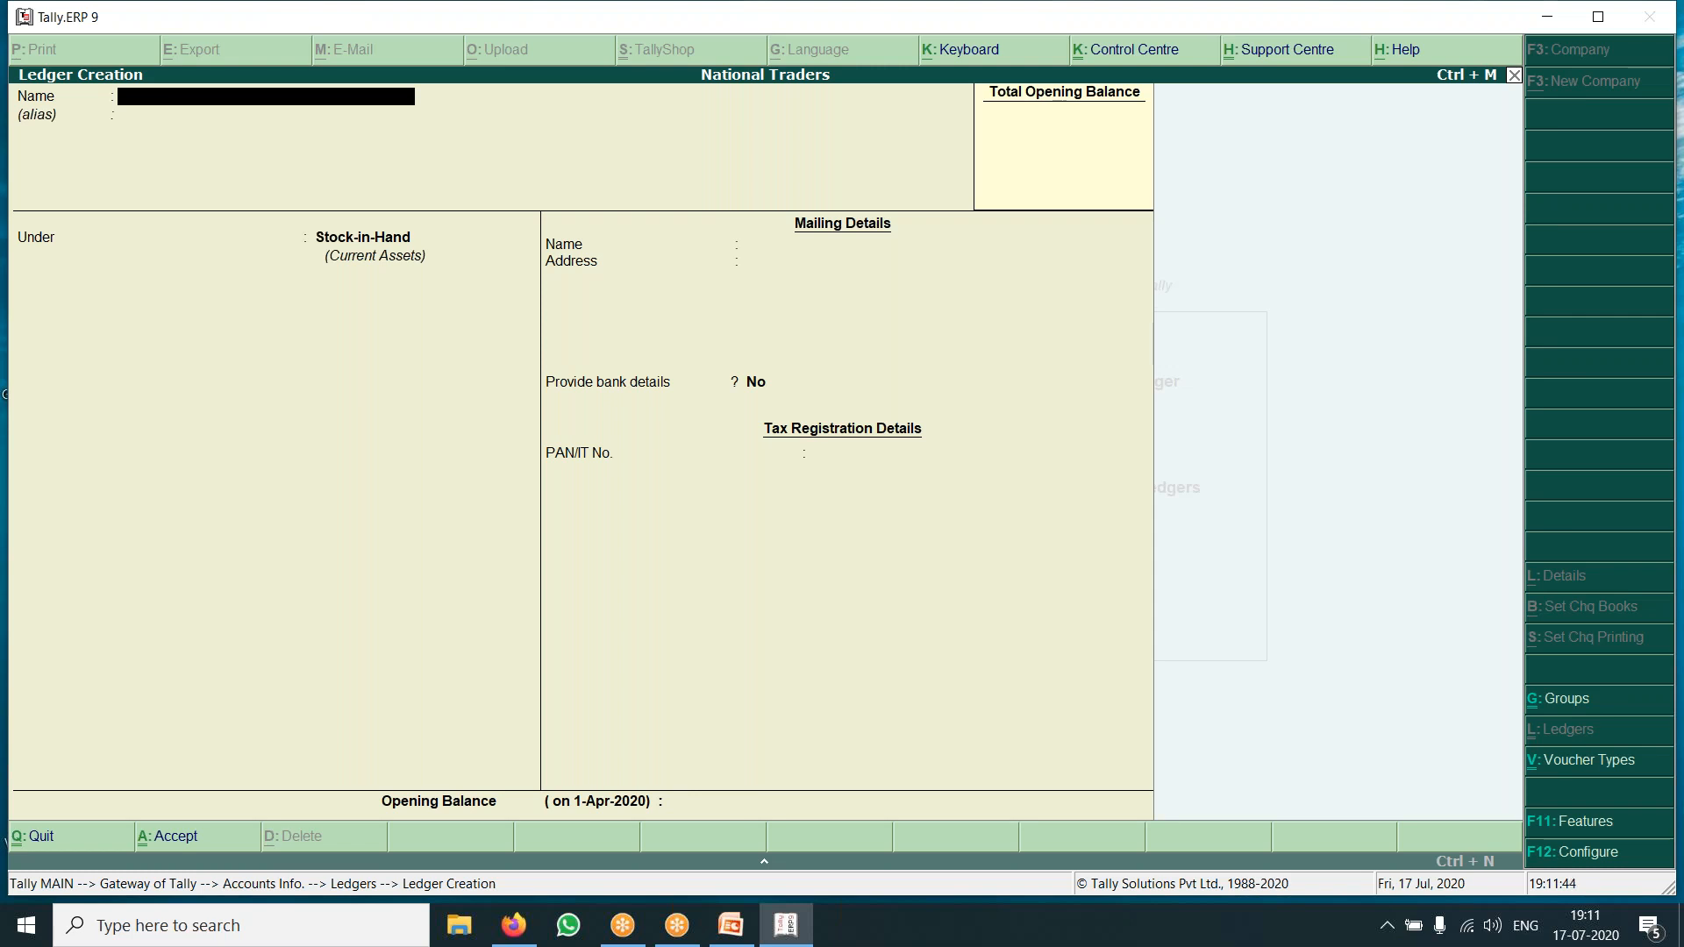
# Name the next ledger Wages without an alias and place it under the Direct Expenses group.
pyautogui.write('Wages')
pyautogui.press('Return')
pyautogui.press('Return')
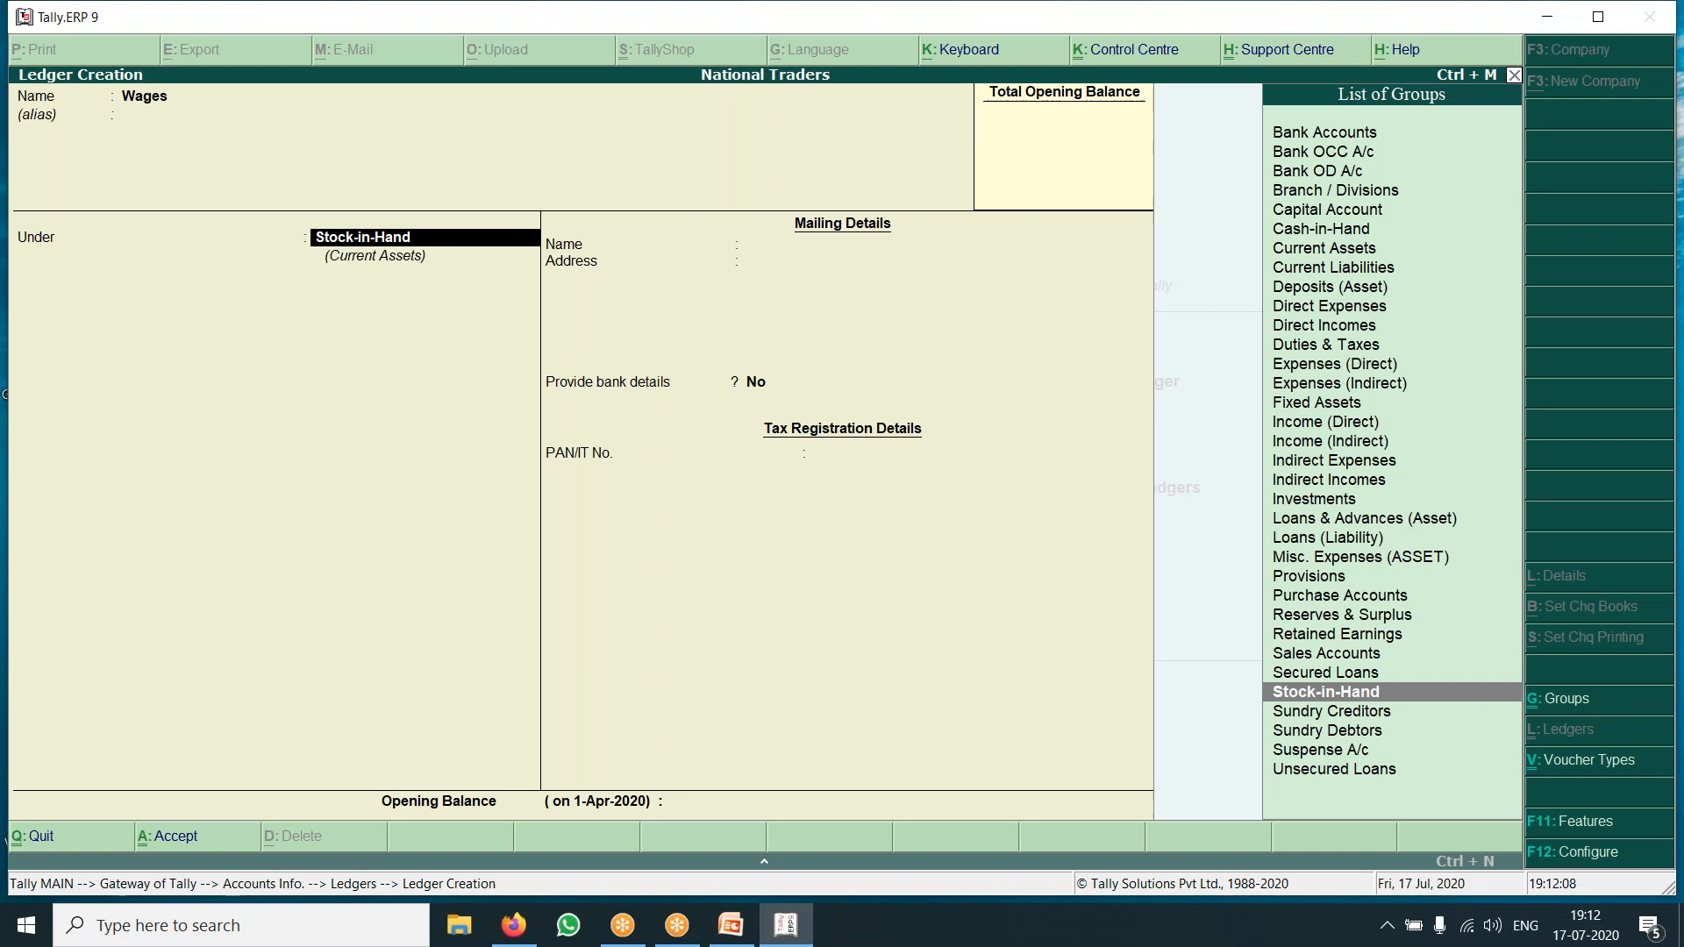
pyautogui.press('Up')
pyautogui.press('Up')
pyautogui.press('Up')
pyautogui.press('Up')
pyautogui.press('Up')
pyautogui.press('Up')
pyautogui.press('Up')
pyautogui.press('Up')
pyautogui.press('Up')
pyautogui.press('Up')
pyautogui.press('Up')
pyautogui.press('Up')
pyautogui.press('Up')
pyautogui.press('Up')
pyautogui.press('Up')
pyautogui.press('Up')
pyautogui.press('Up')
pyautogui.press('Up')
pyautogui.press('Up')
pyautogui.press('Up')
pyautogui.press('Up')
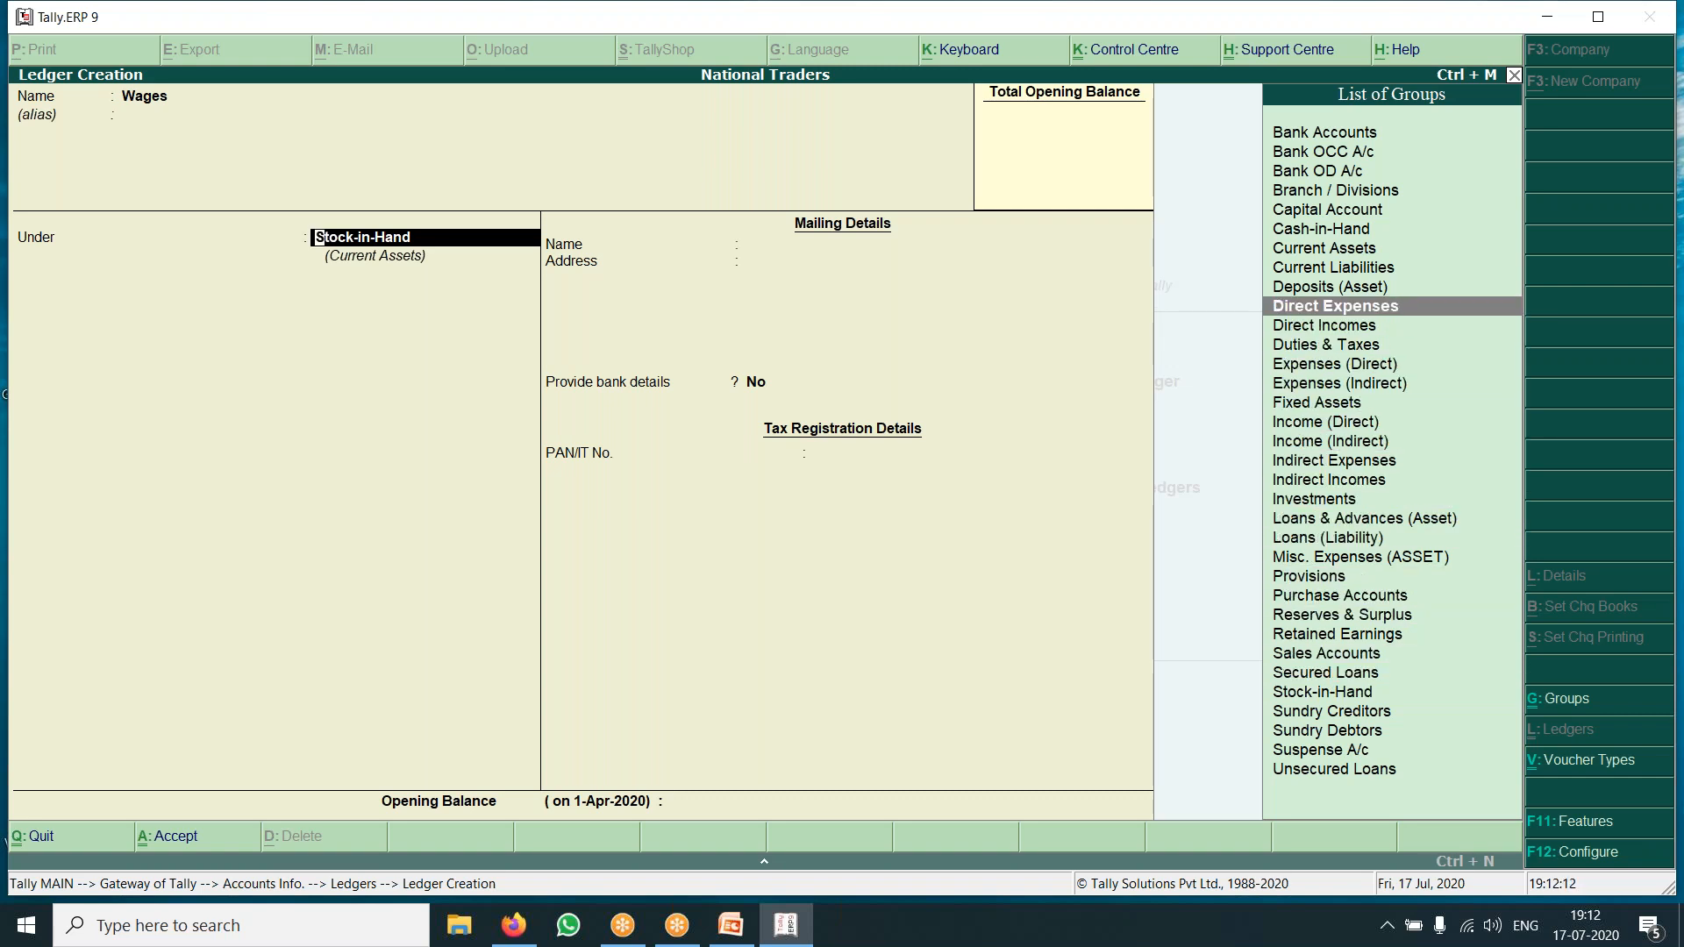
pyautogui.press('Return')
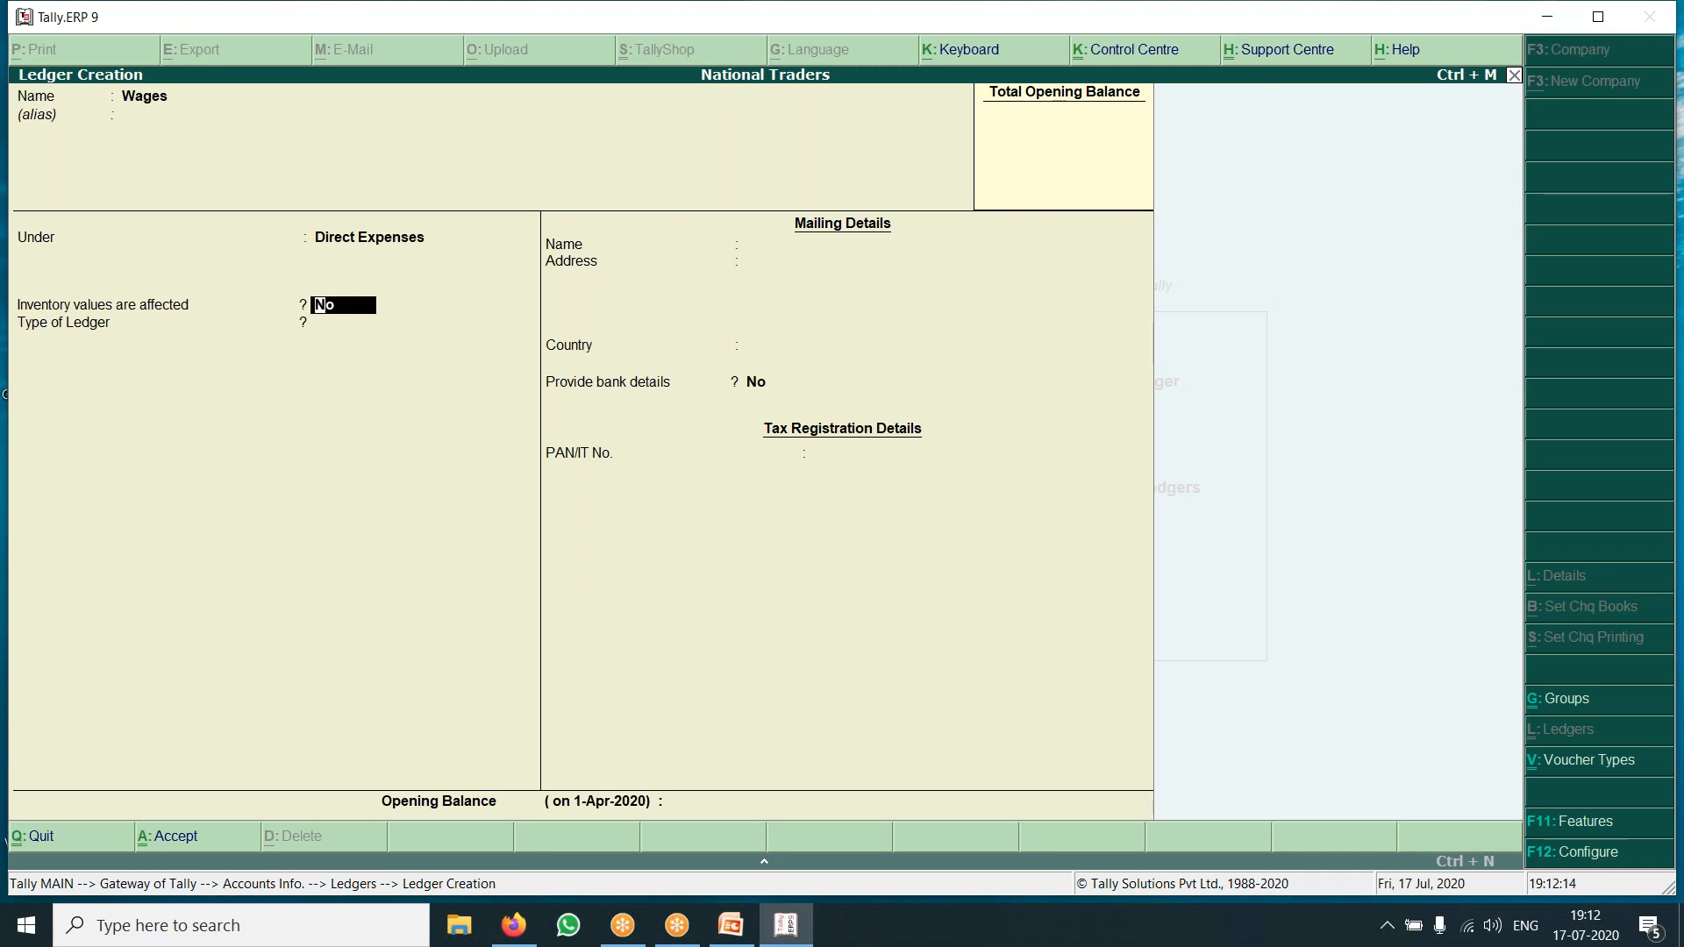
# Keep inventory values unaffected for Wages, set its type of ledger to Not Applicable, and choose to provide bank details.
pyautogui.press('Return')
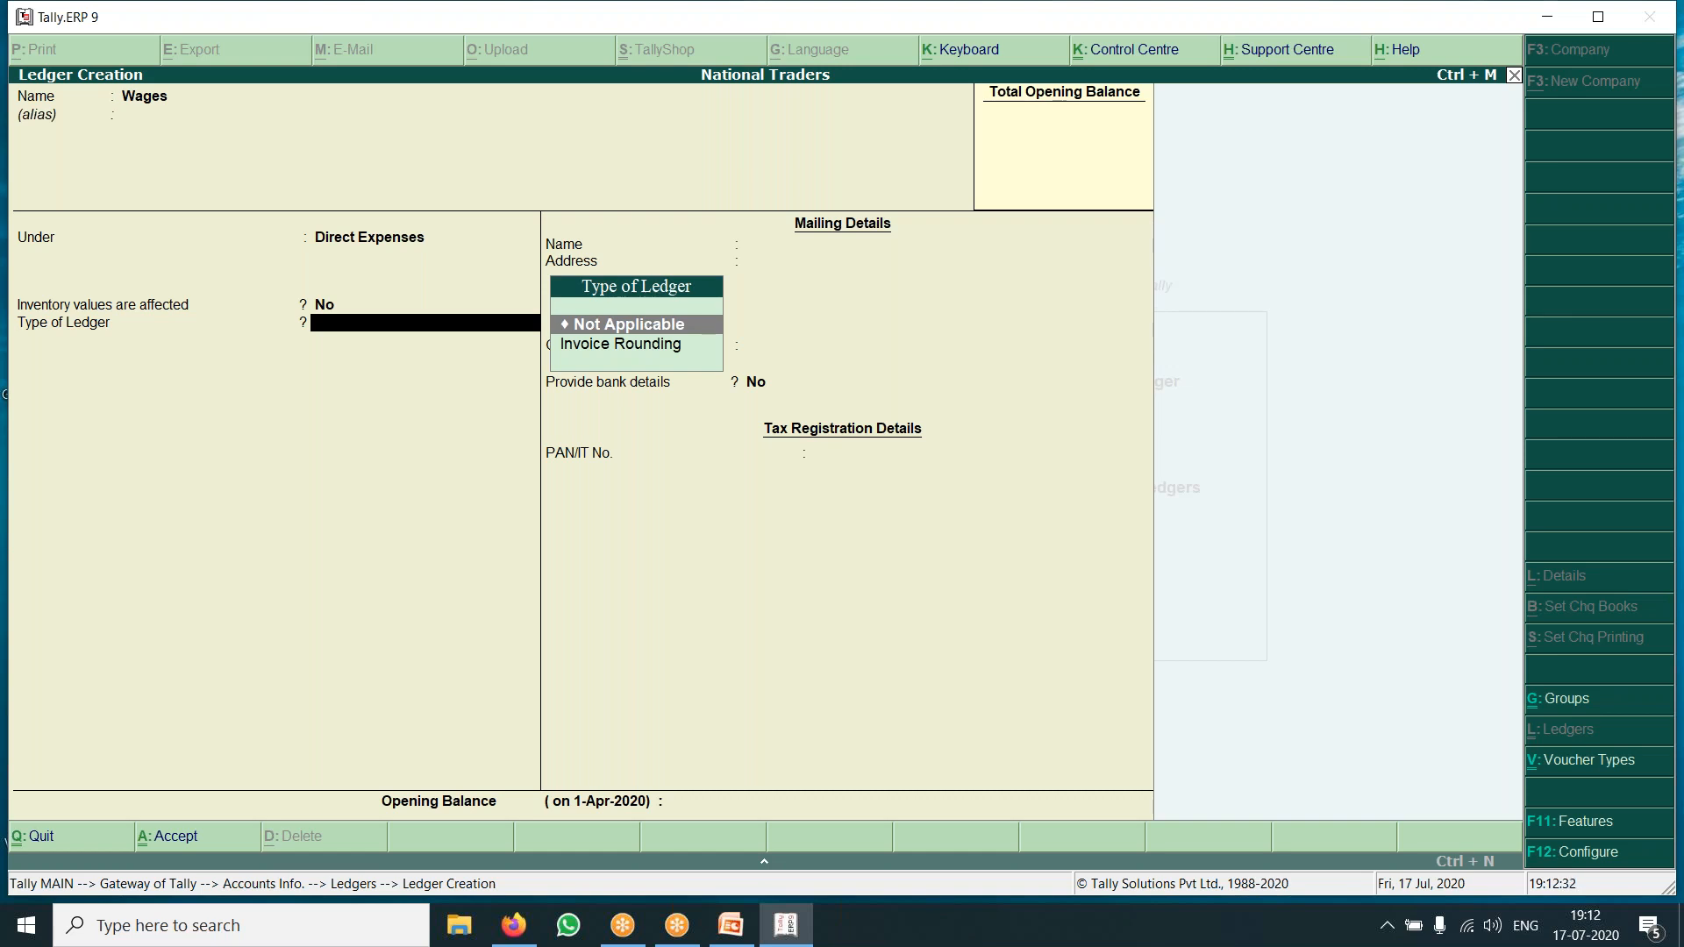
pyautogui.press('Return')
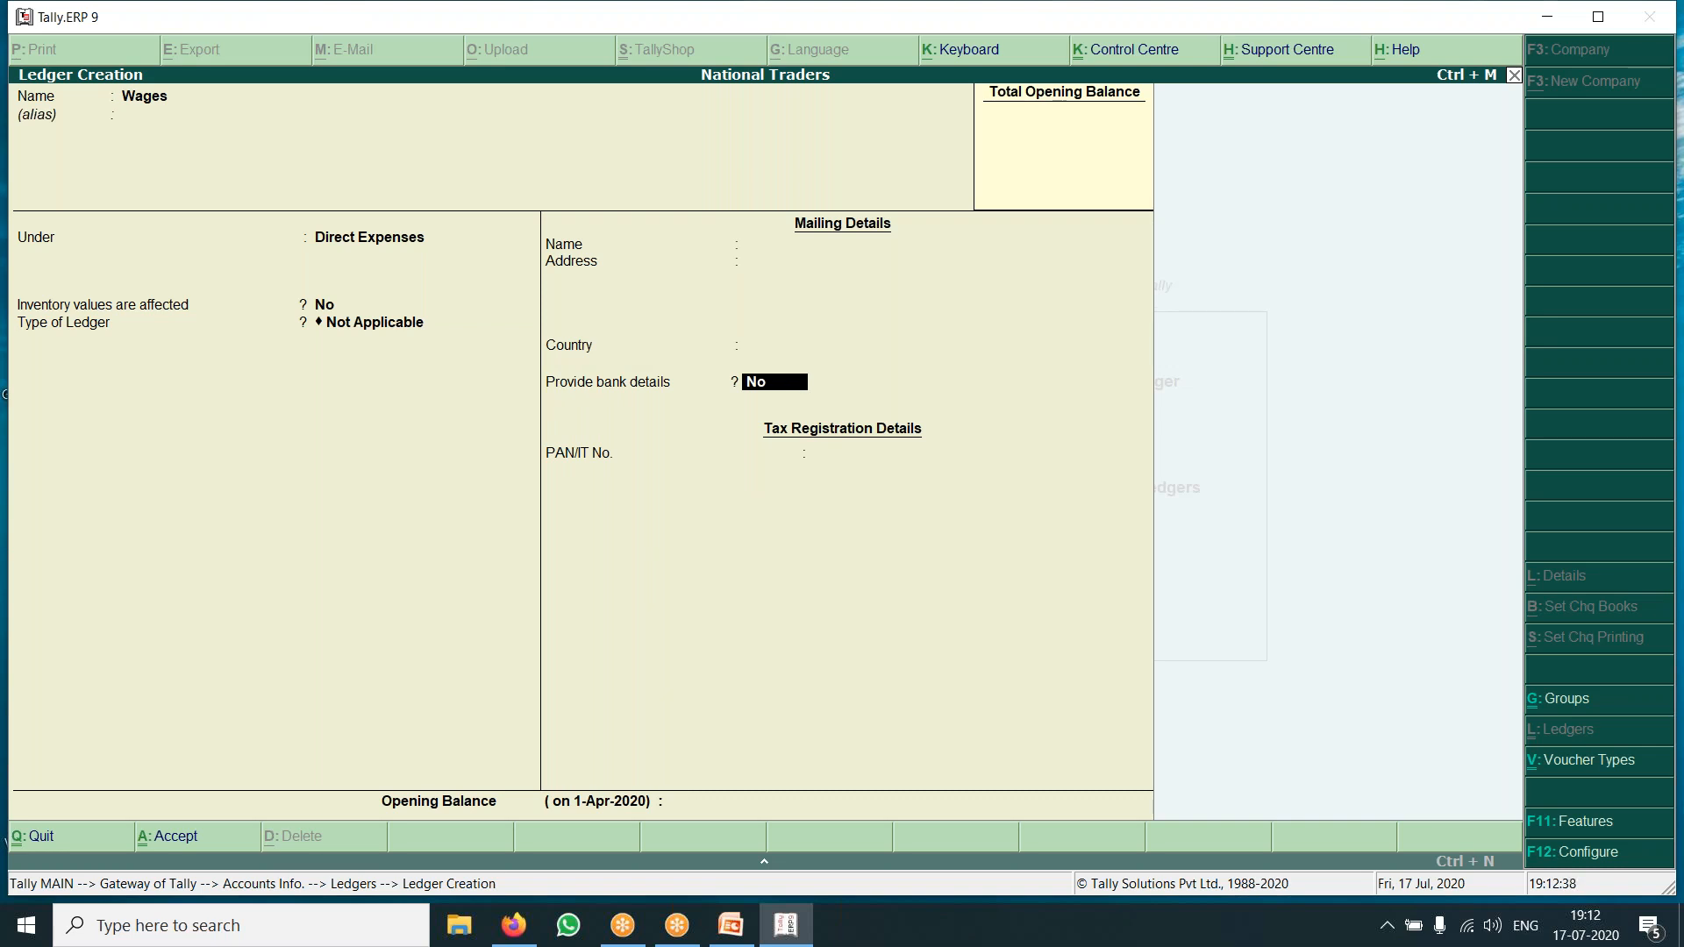
pyautogui.write('y')
pyautogui.press('Return')
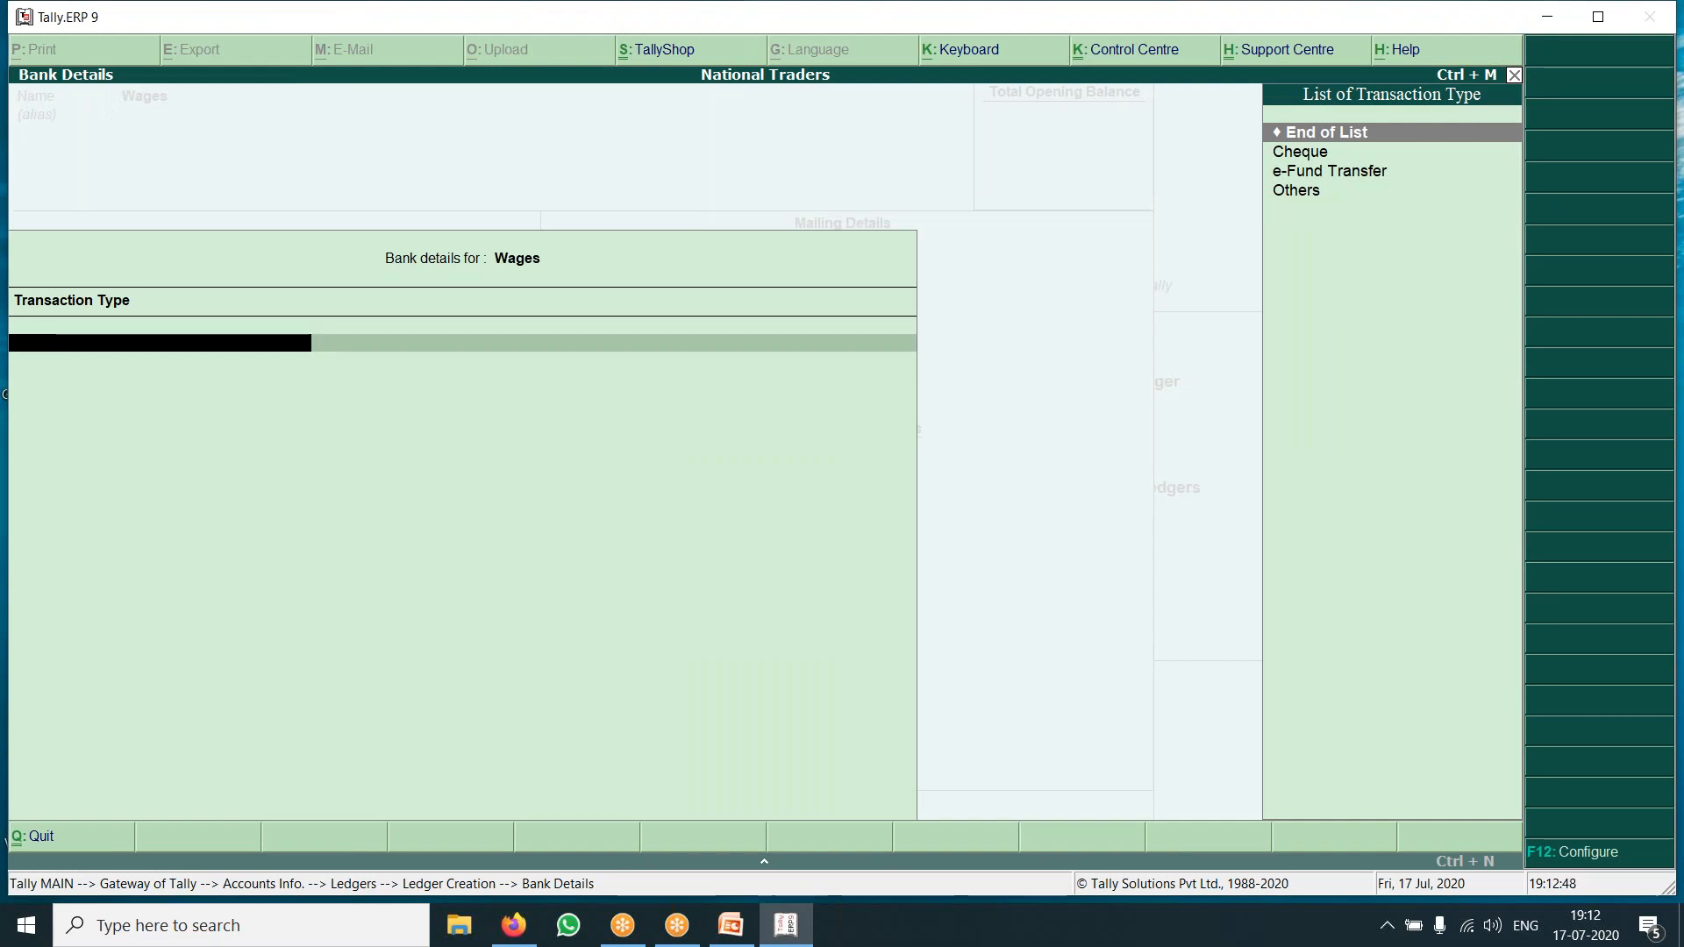
# Leave the Wages bank details without choosing a transaction type, set Provide bank details to No, and save the ledger.
pyautogui.press('Down')
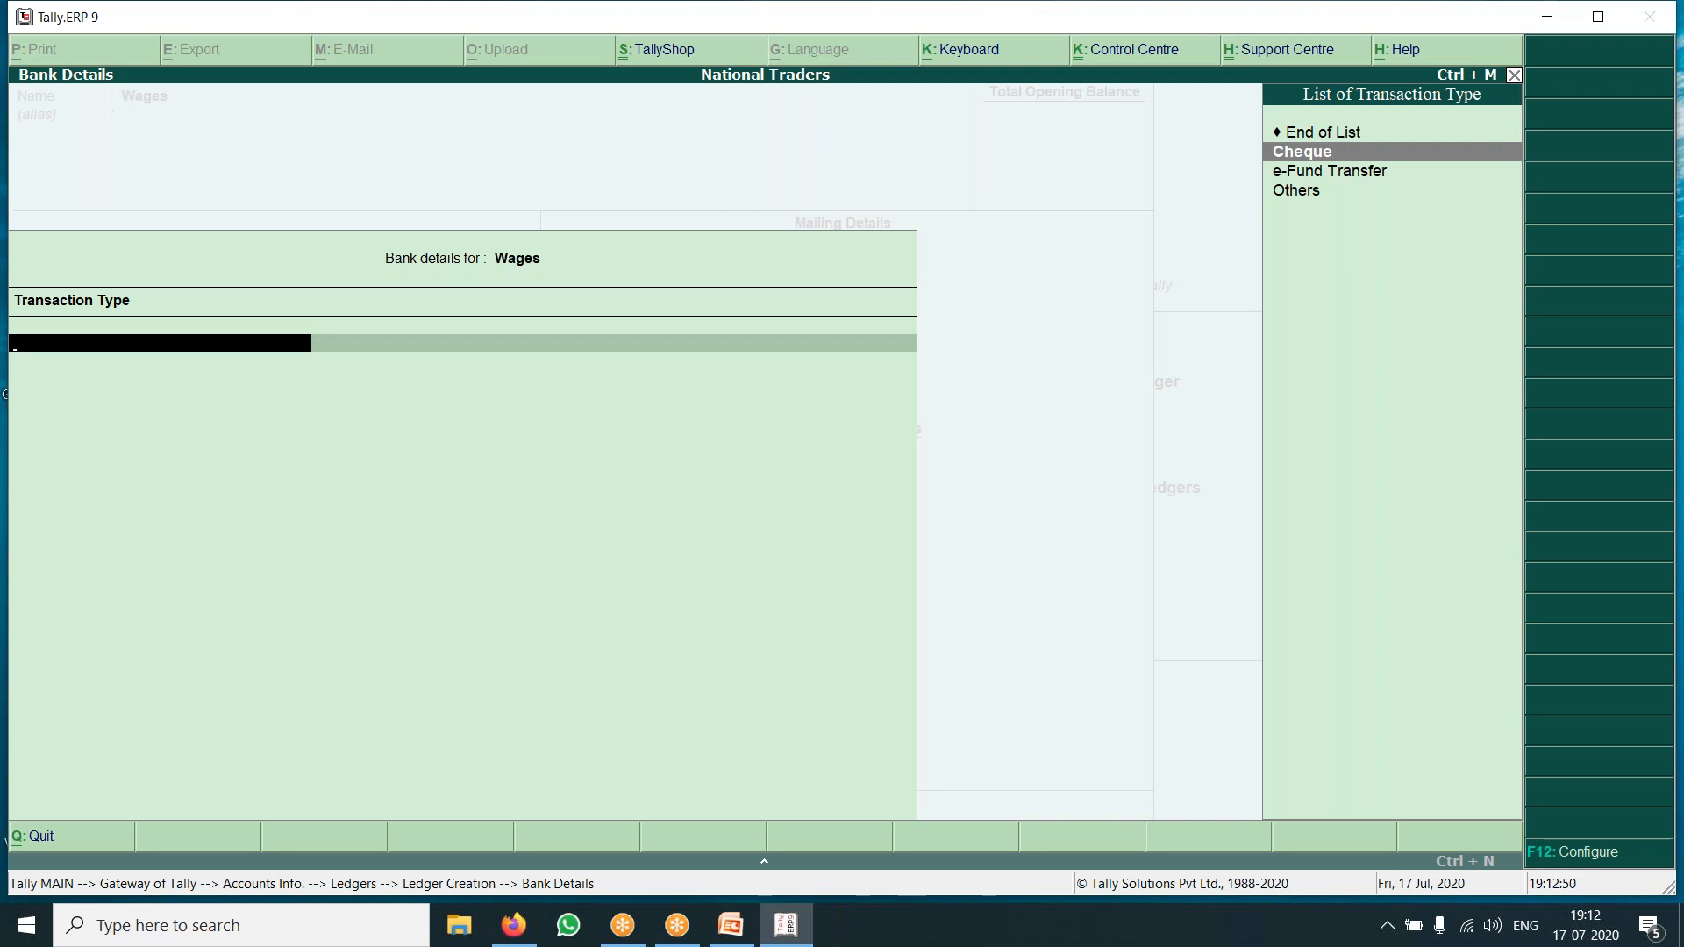
pyautogui.press('Down')
pyautogui.press('Down')
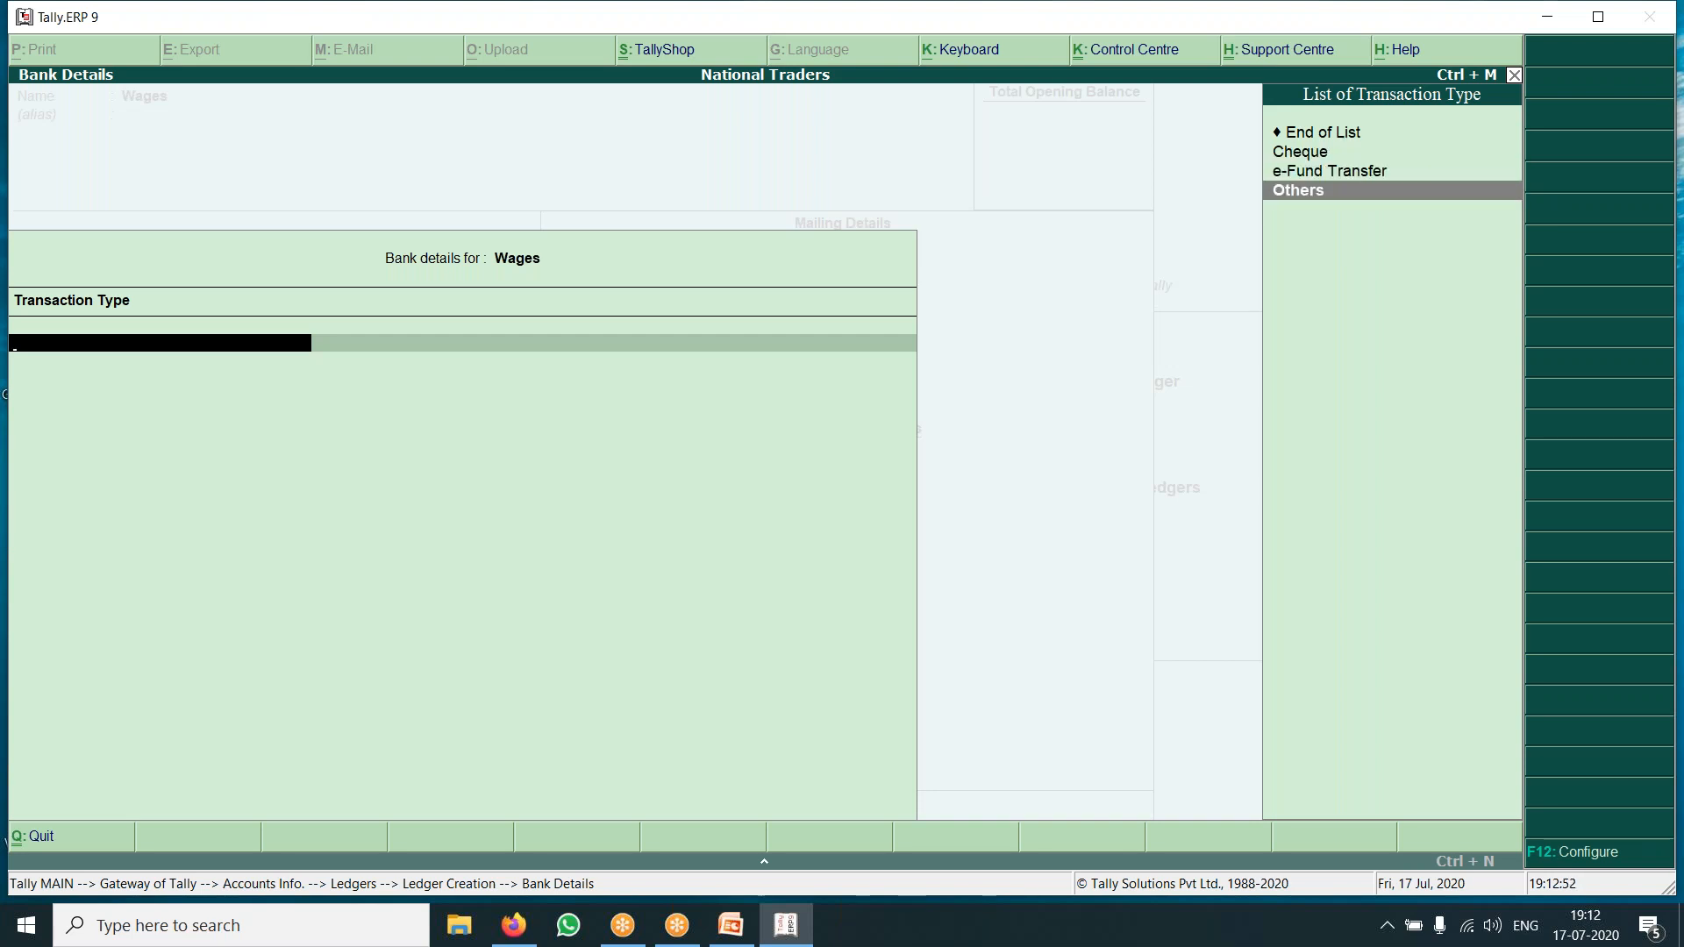
pyautogui.press('Escape')
pyautogui.write('n')
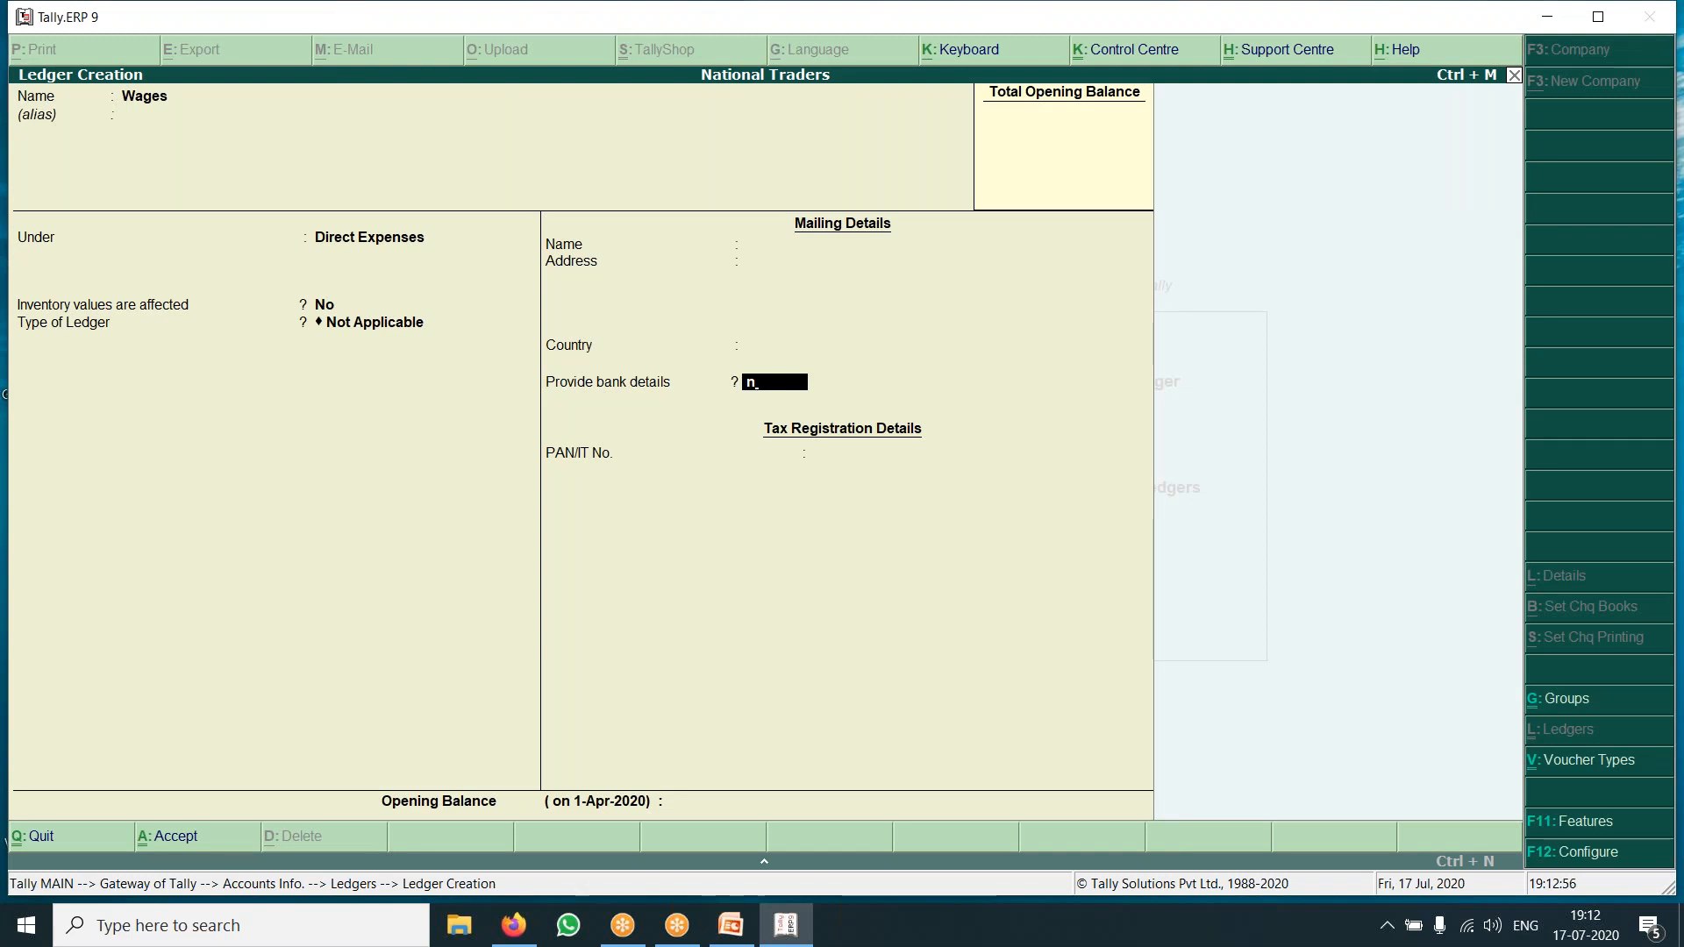
pyautogui.press('Return')
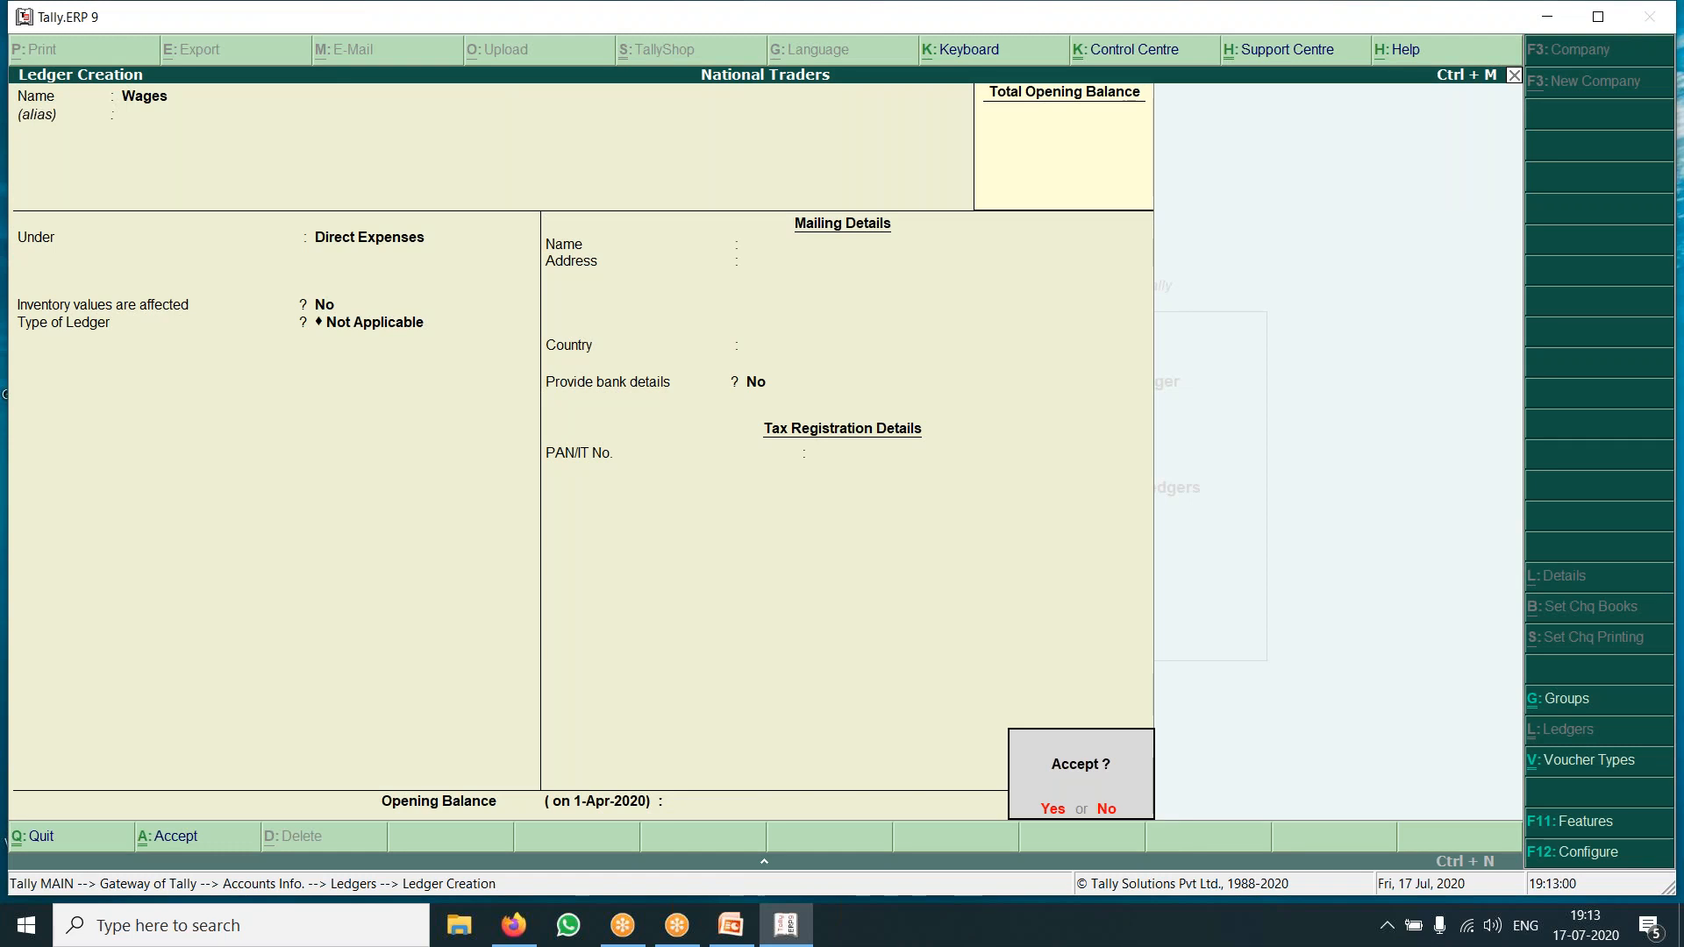
pyautogui.press('Return')
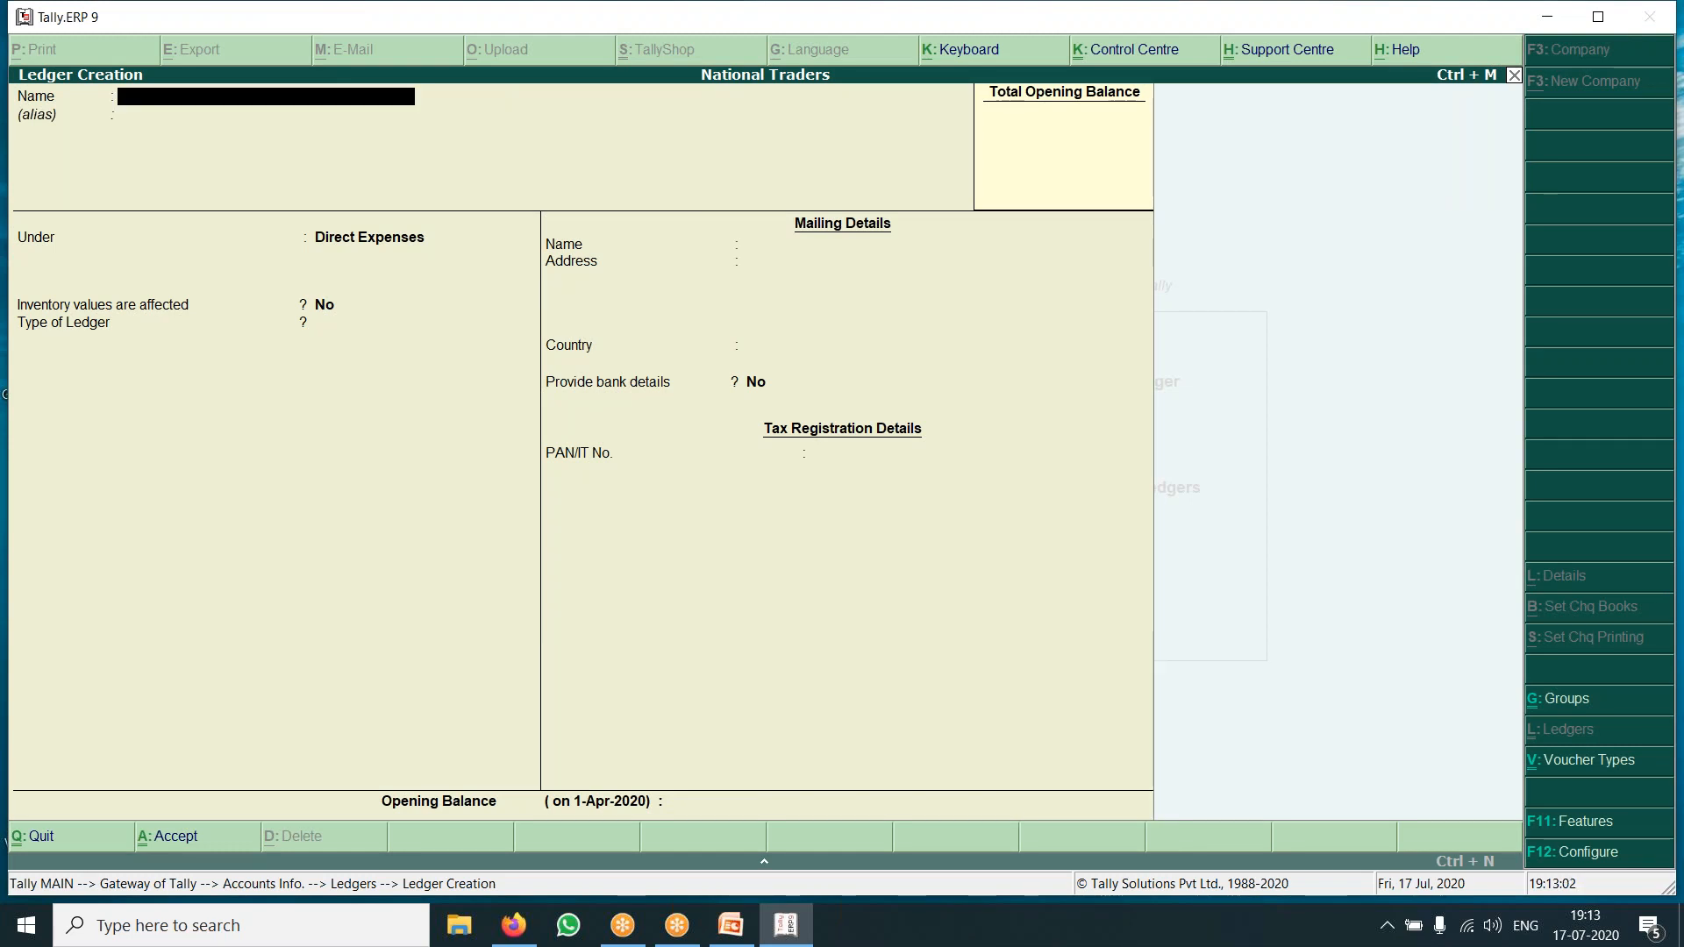
# Name the next ledger Sales without an alias and place it under the Sales Accounts group.
pyautogui.write('Sa')
pyautogui.press('Return')
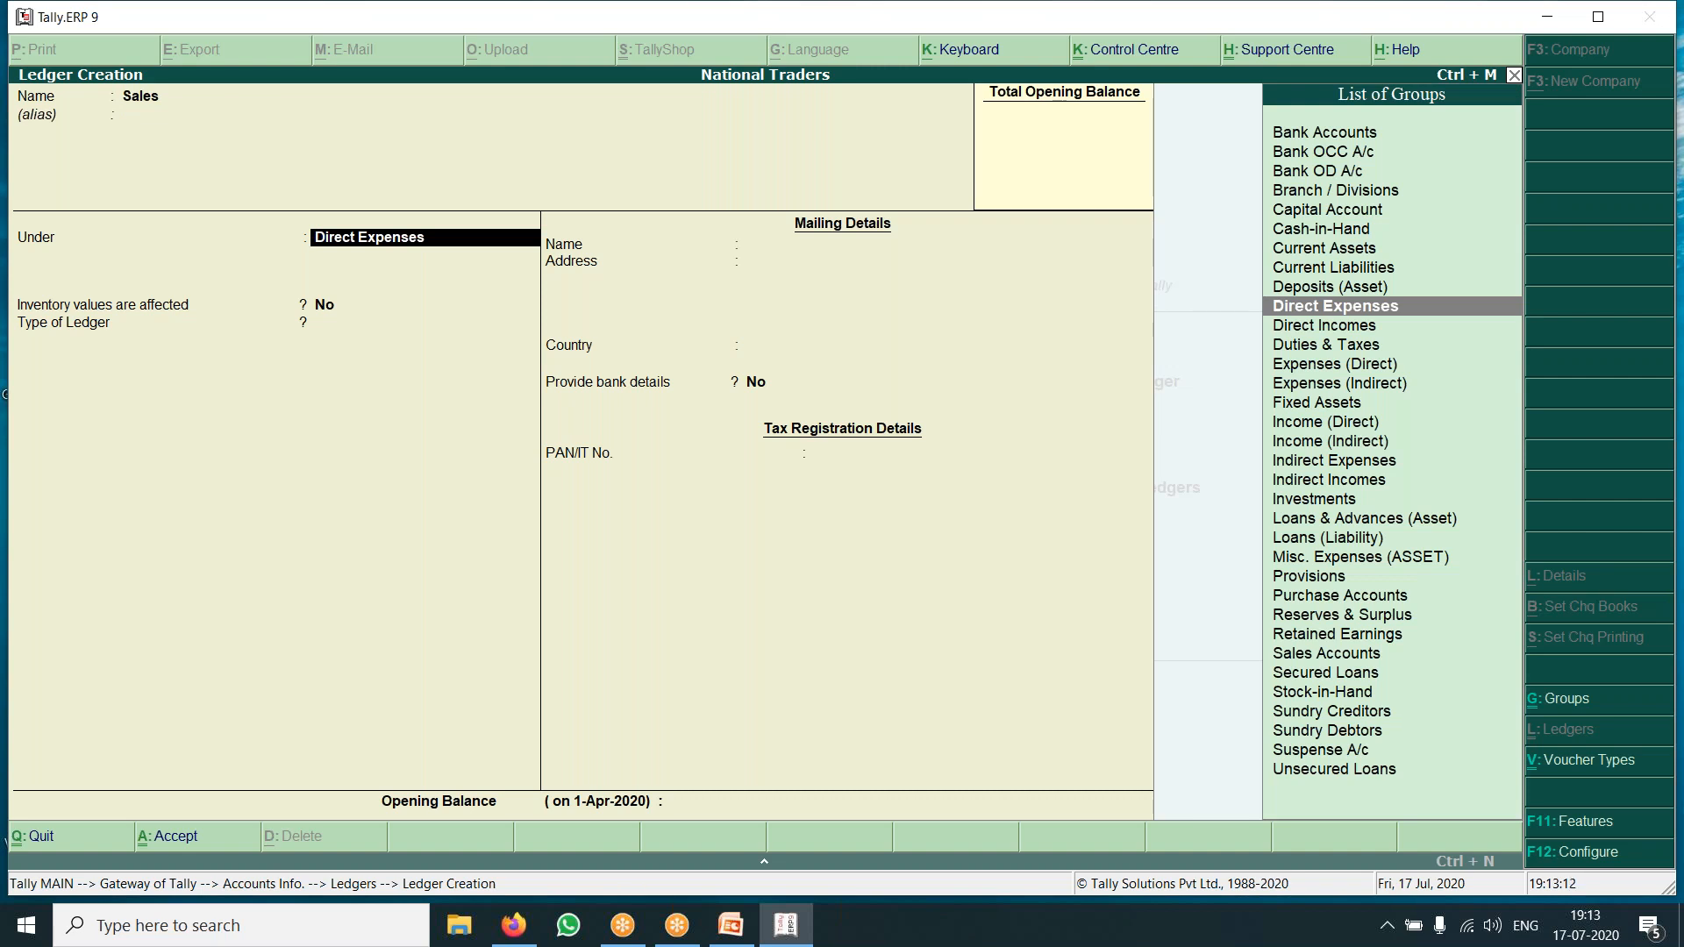
pyautogui.press('Down')
pyautogui.press('Down')
pyautogui.press('Down')
pyautogui.press('Down')
pyautogui.press('Down')
pyautogui.press('Down')
pyautogui.press('Down')
pyautogui.press('Down')
pyautogui.press('Down')
pyautogui.press('Down')
pyautogui.press('Down')
pyautogui.press('Down')
pyautogui.press('Down')
pyautogui.press('Down')
pyautogui.press('Down')
pyautogui.press('Down')
pyautogui.press('Down')
pyautogui.press('Down')
pyautogui.press('Down')
pyautogui.press('Down')
pyautogui.press('Down')
pyautogui.press('Down')
pyautogui.press('Down')
pyautogui.press('Down')
pyautogui.press('Up')
pyautogui.press('Up')
pyautogui.press('Up')
pyautogui.press('Up')
pyautogui.press('Up')
pyautogui.press('Up')
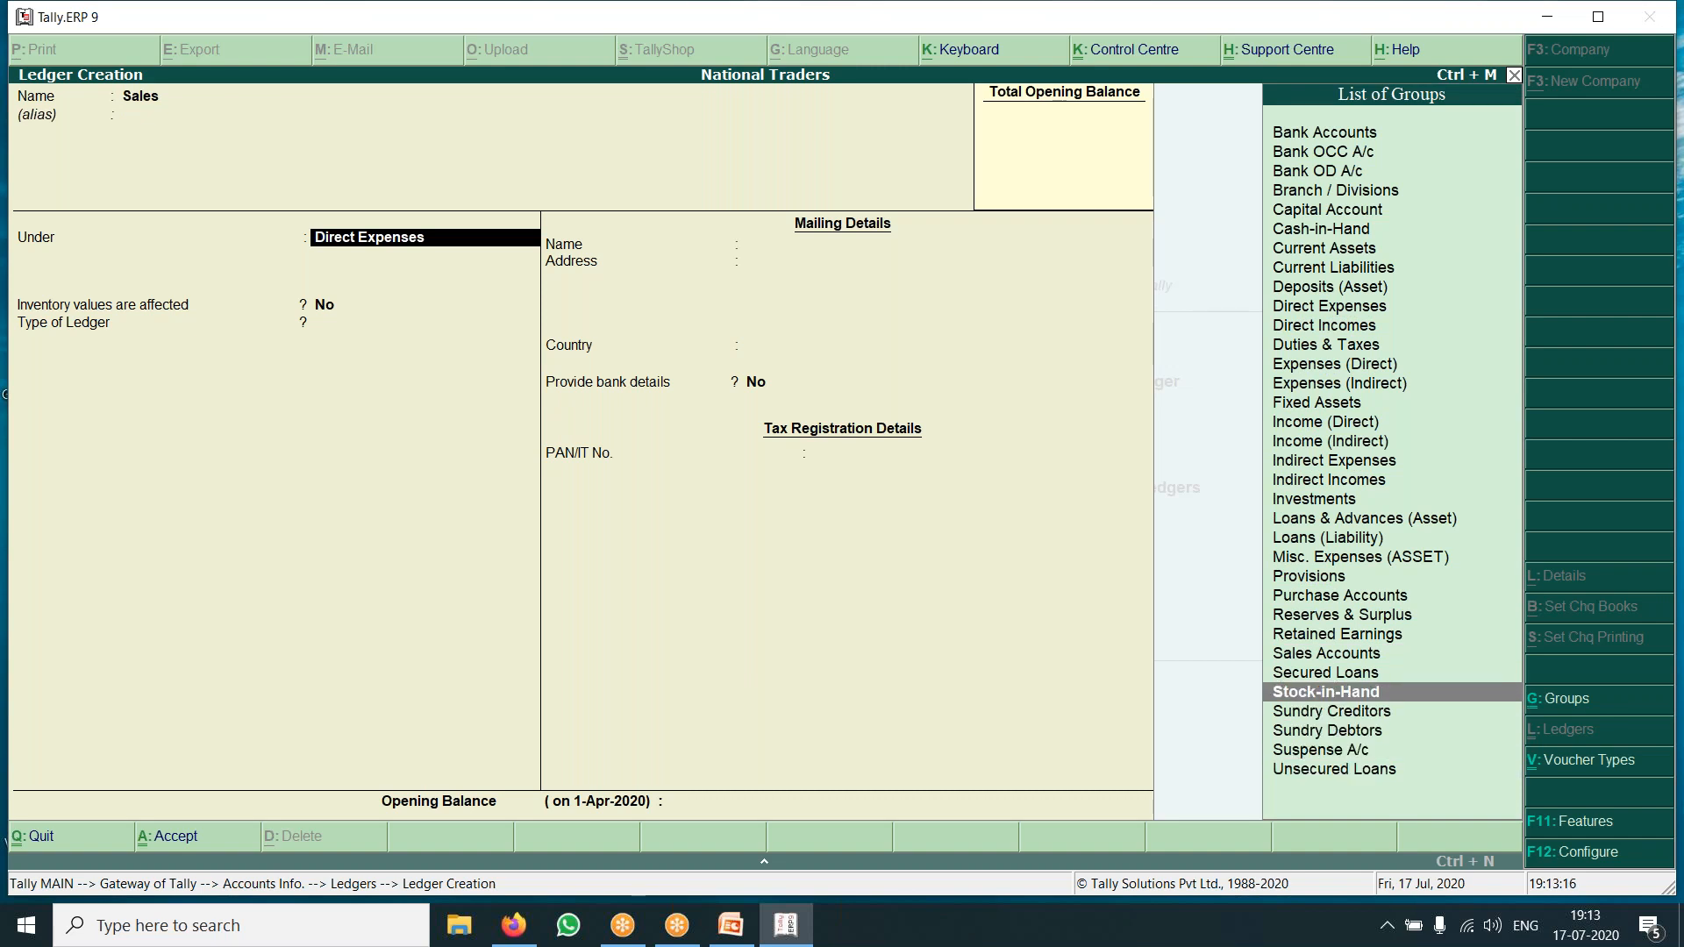
pyautogui.press('Return')
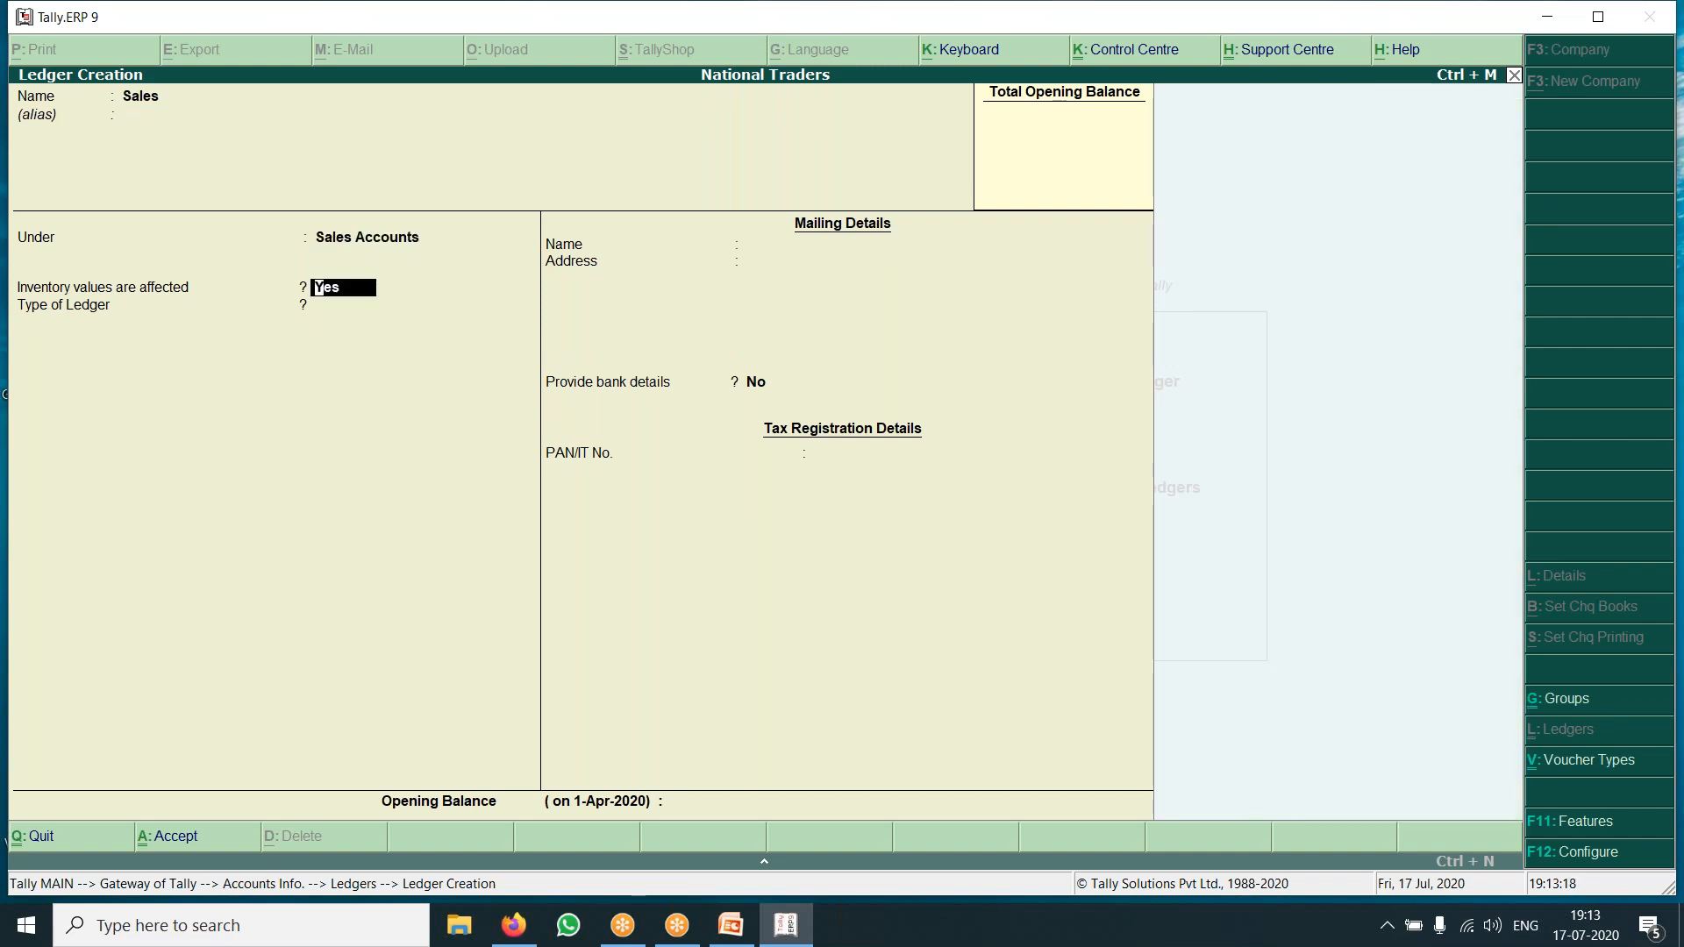
# Save the Sales ledger with inventory values affected, type of ledger Not Applicable, and no bank details.
pyautogui.press('Return')
pyautogui.press('Return')
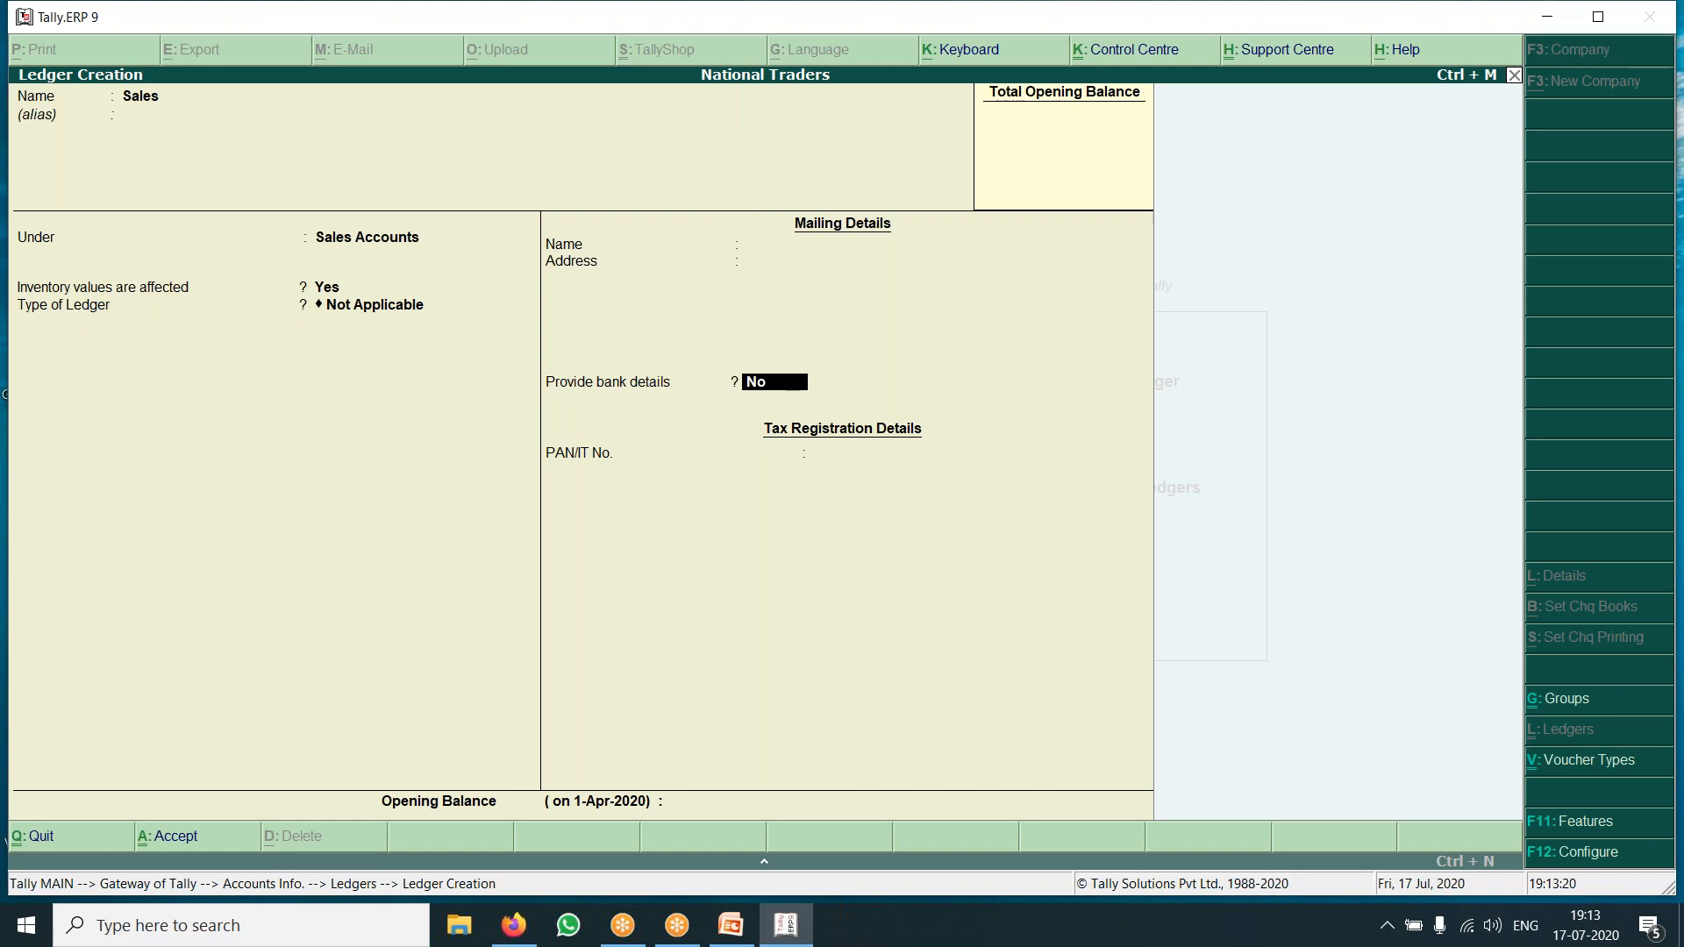
pyautogui.press('Return')
pyautogui.press('Return')
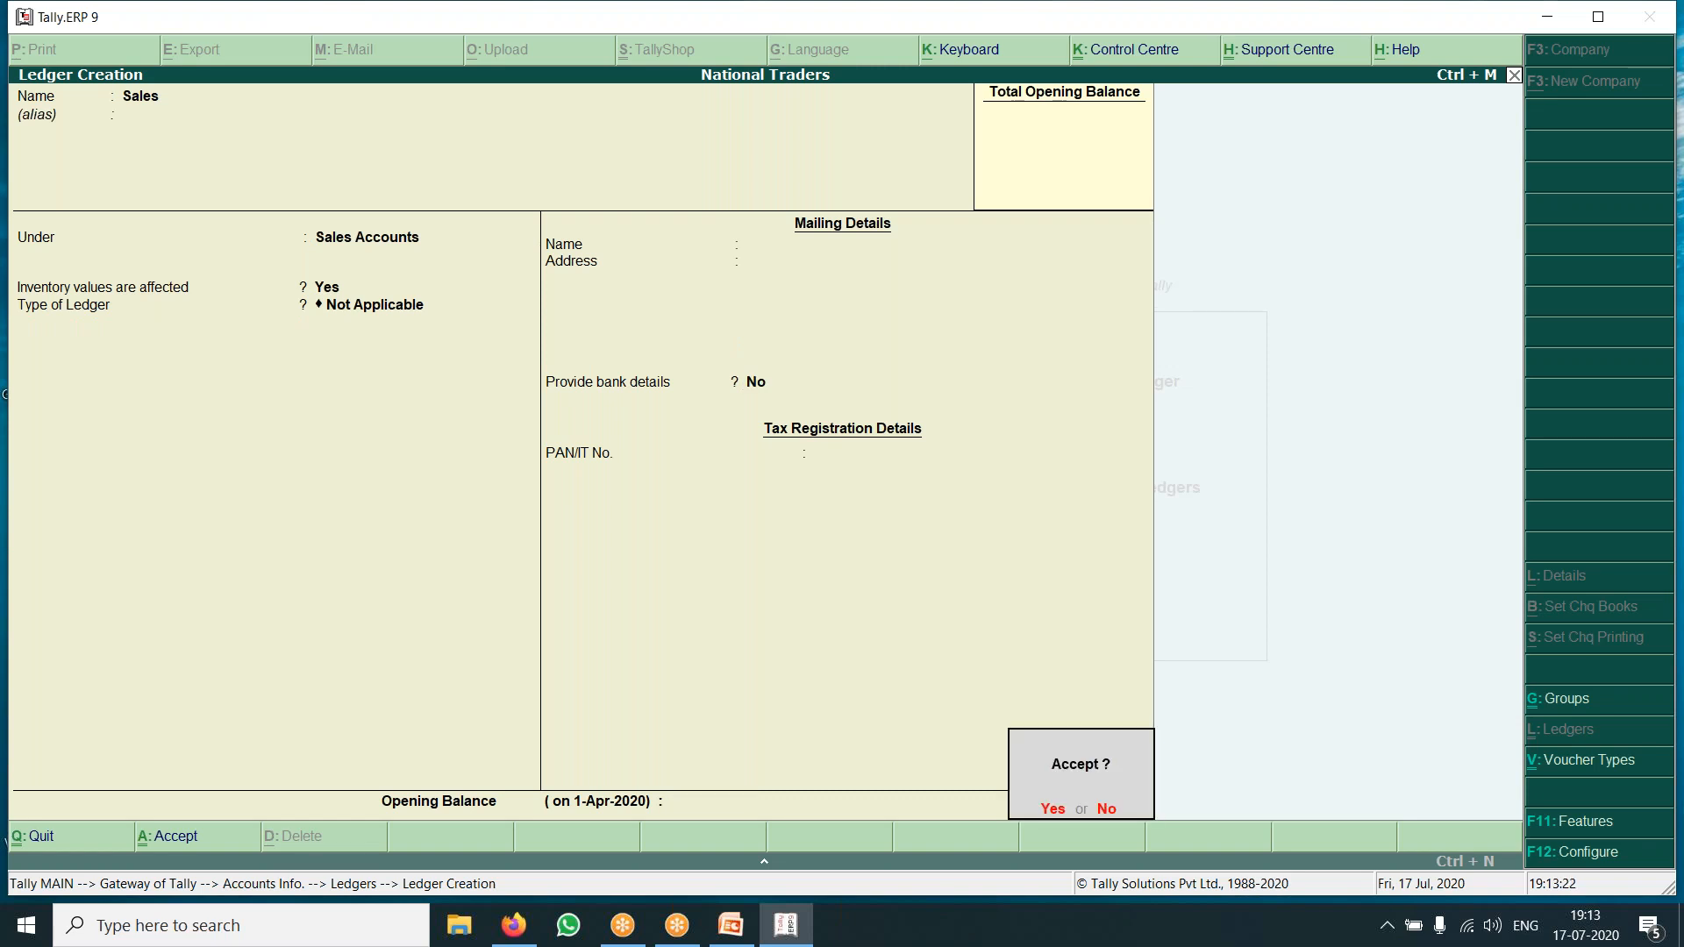
pyautogui.press('Return')
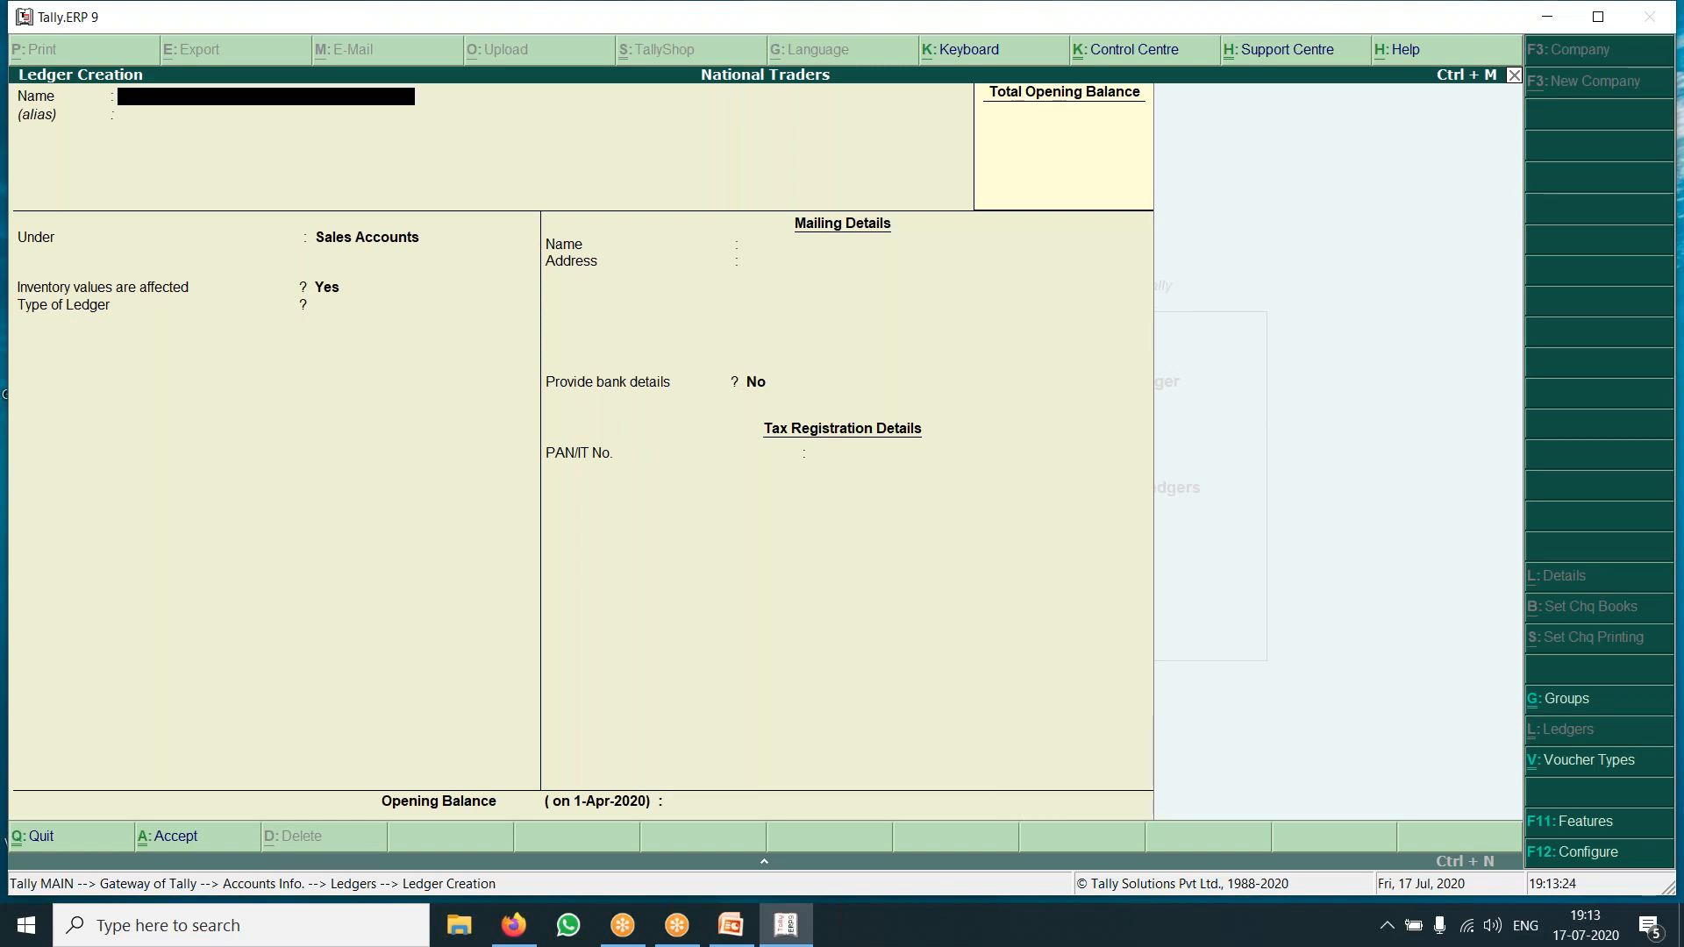
# Name the next ledger Salary without an alias and place it under the Indirect Expenses group.
pyautogui.write('Salary')
pyautogui.press('Return')
pyautogui.press('Return')
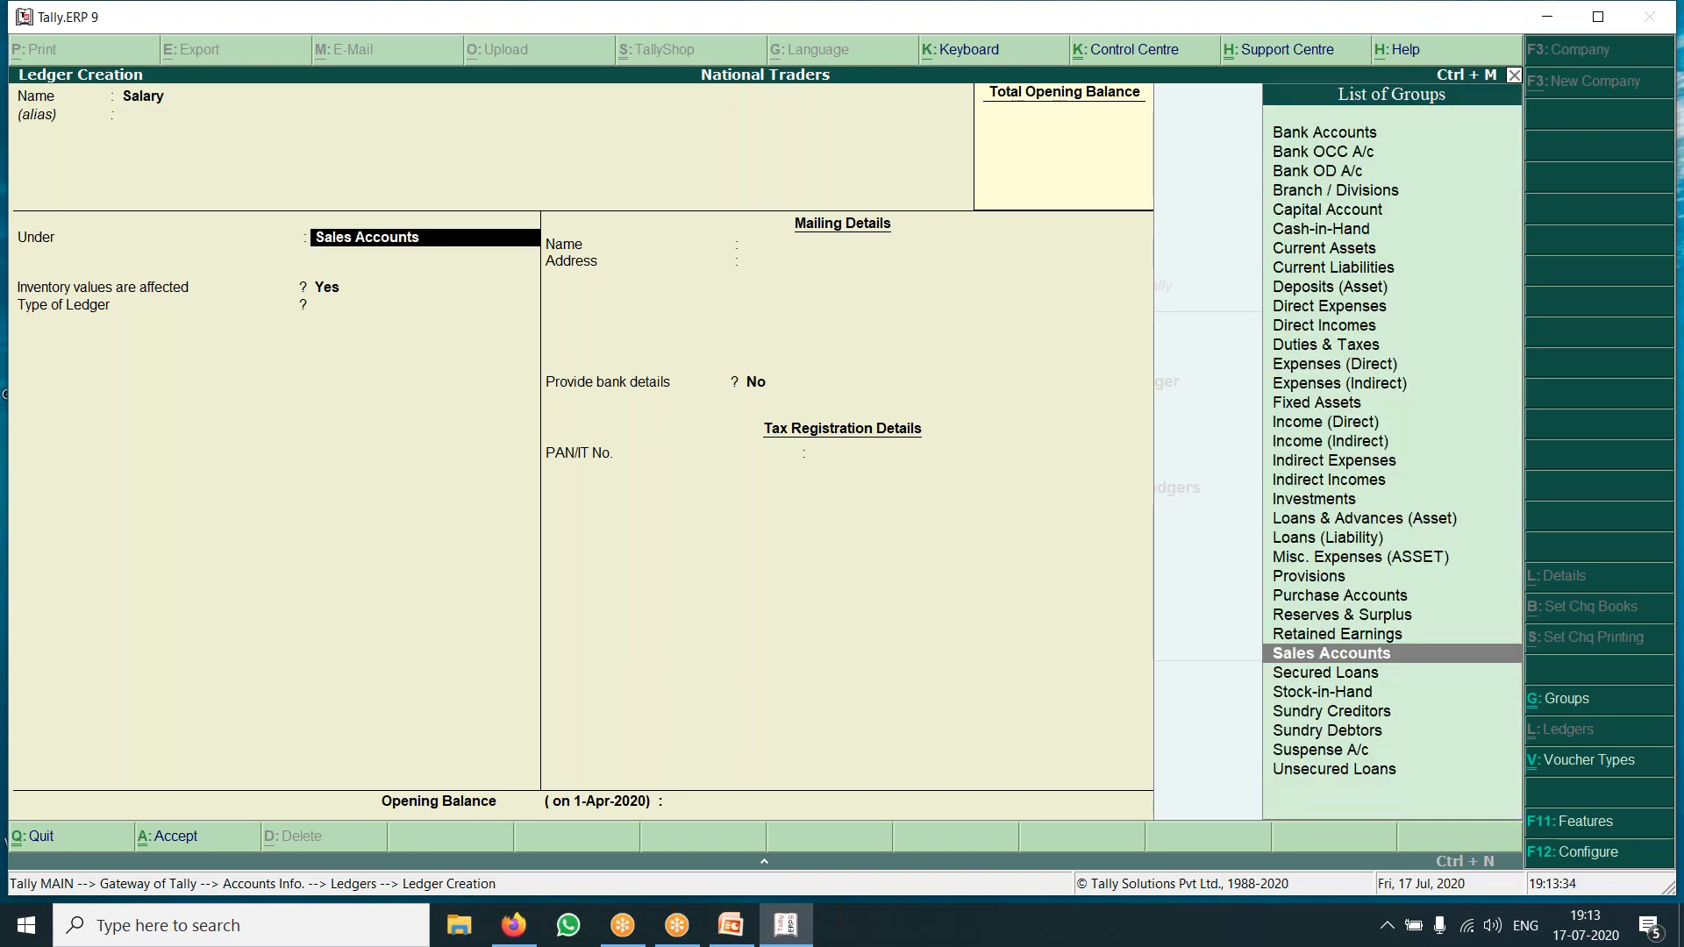
pyautogui.write('In')
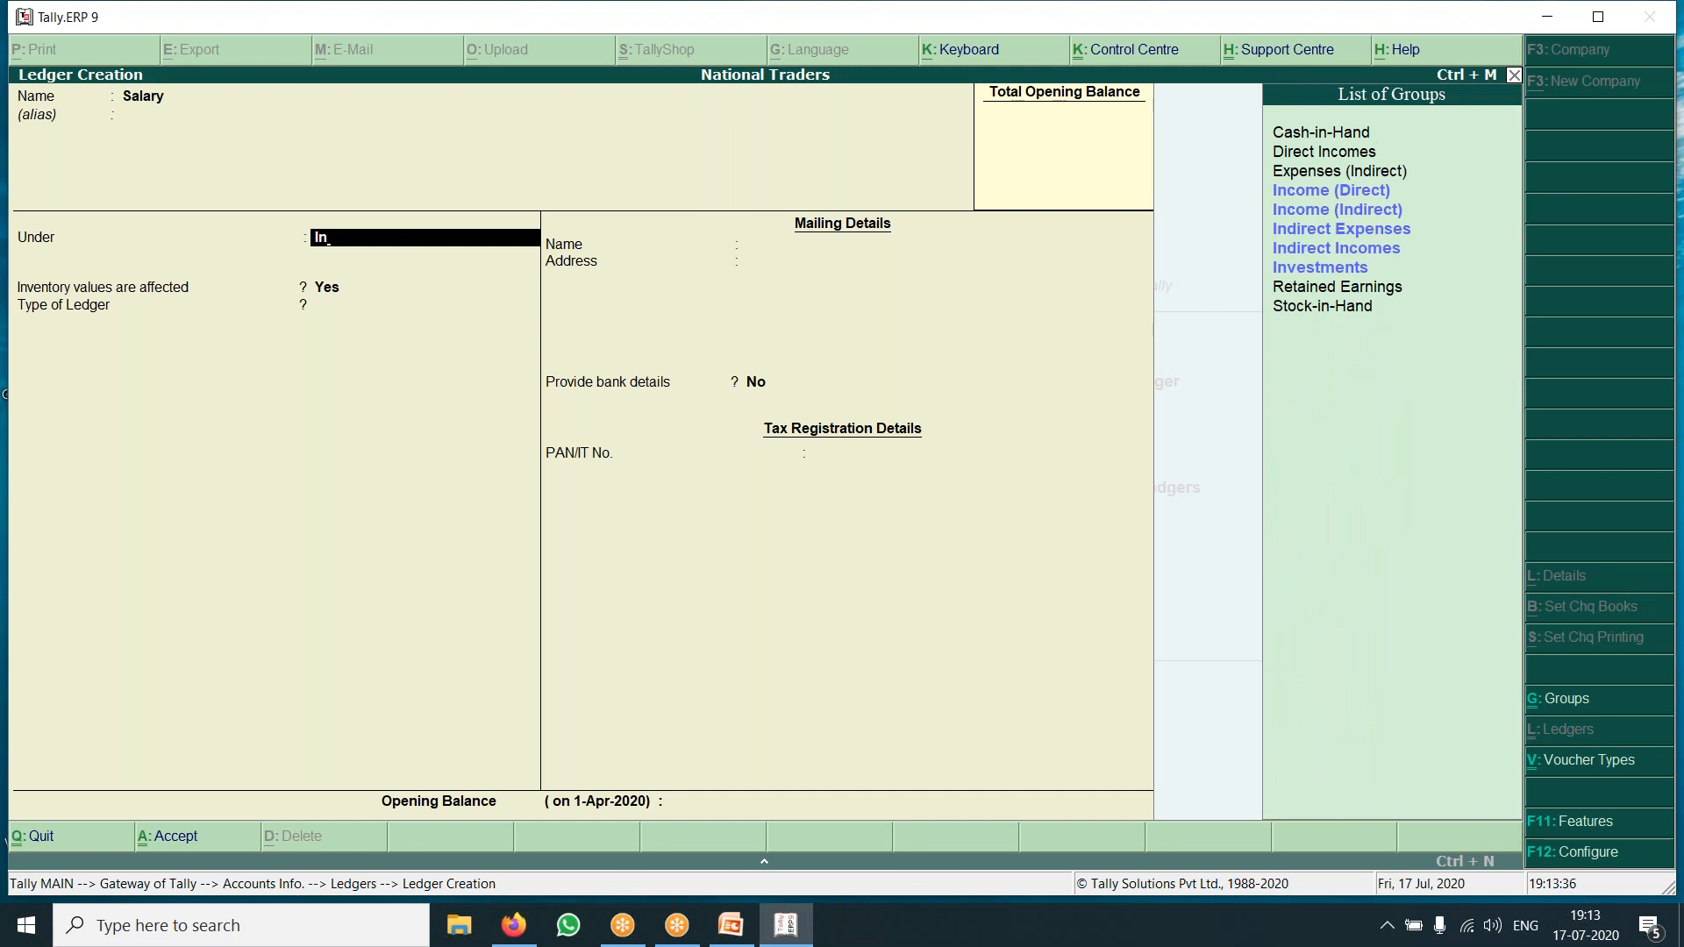
pyautogui.press('Down')
pyautogui.press('Down')
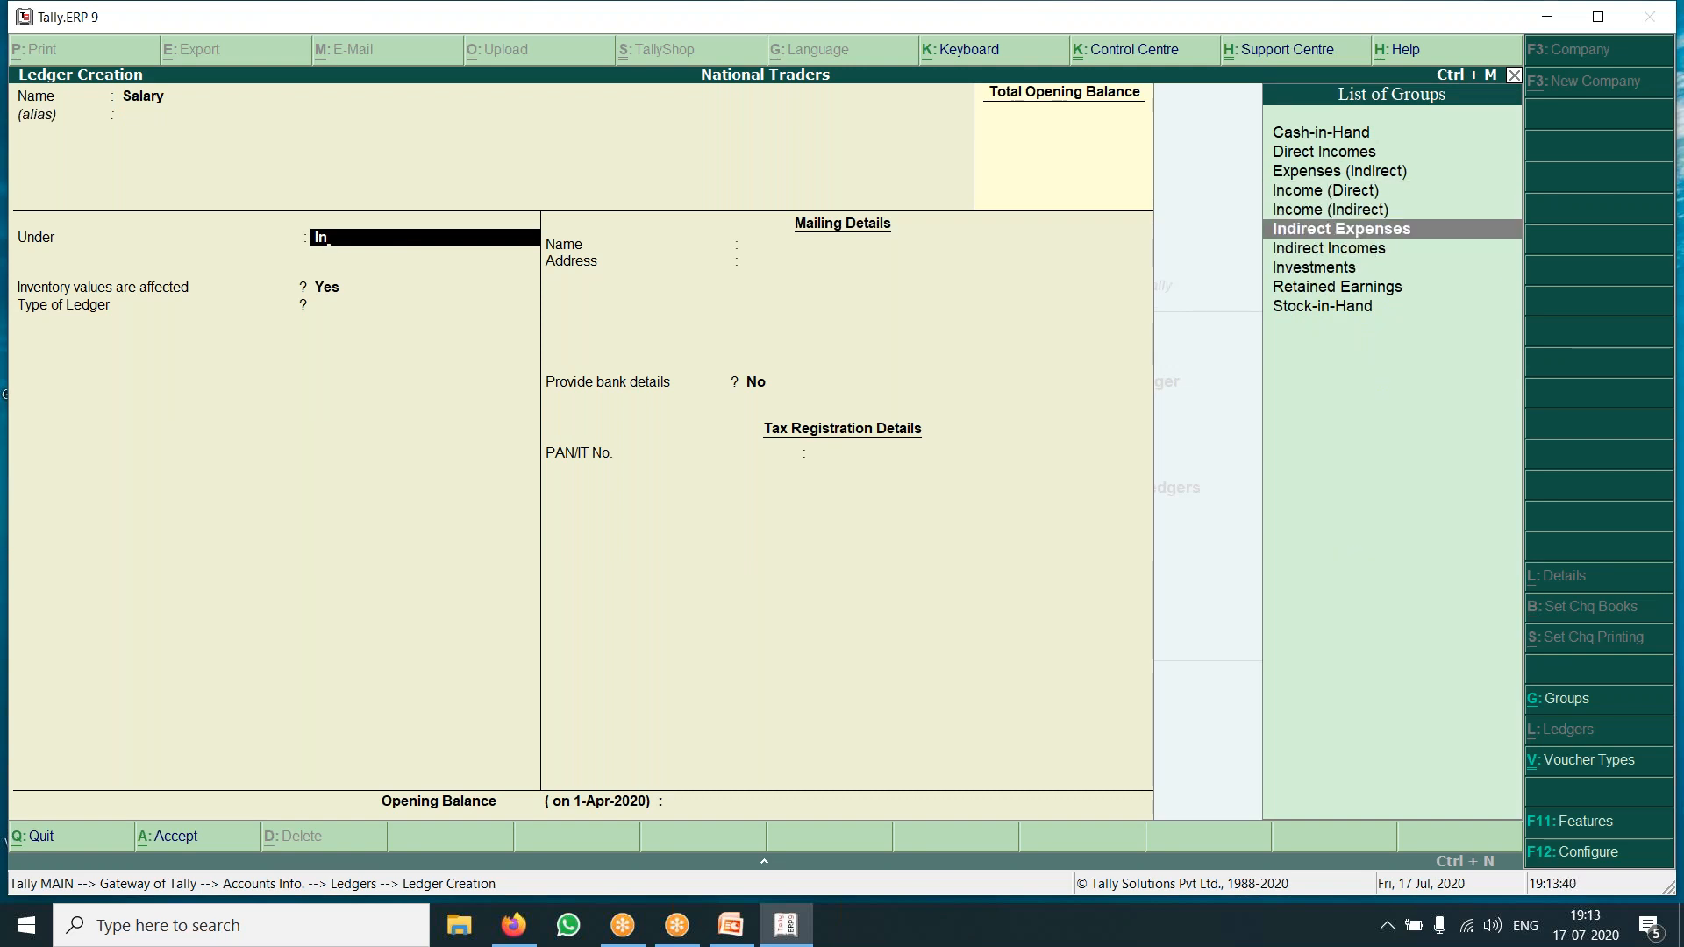
pyautogui.press('Return')
# Save the Salary ledger with inventory values unaffected, type of ledger Not Applicable, and no bank details.
pyautogui.press('Return')
pyautogui.press('Return')
pyautogui.press('Return')
pyautogui.press('Return')
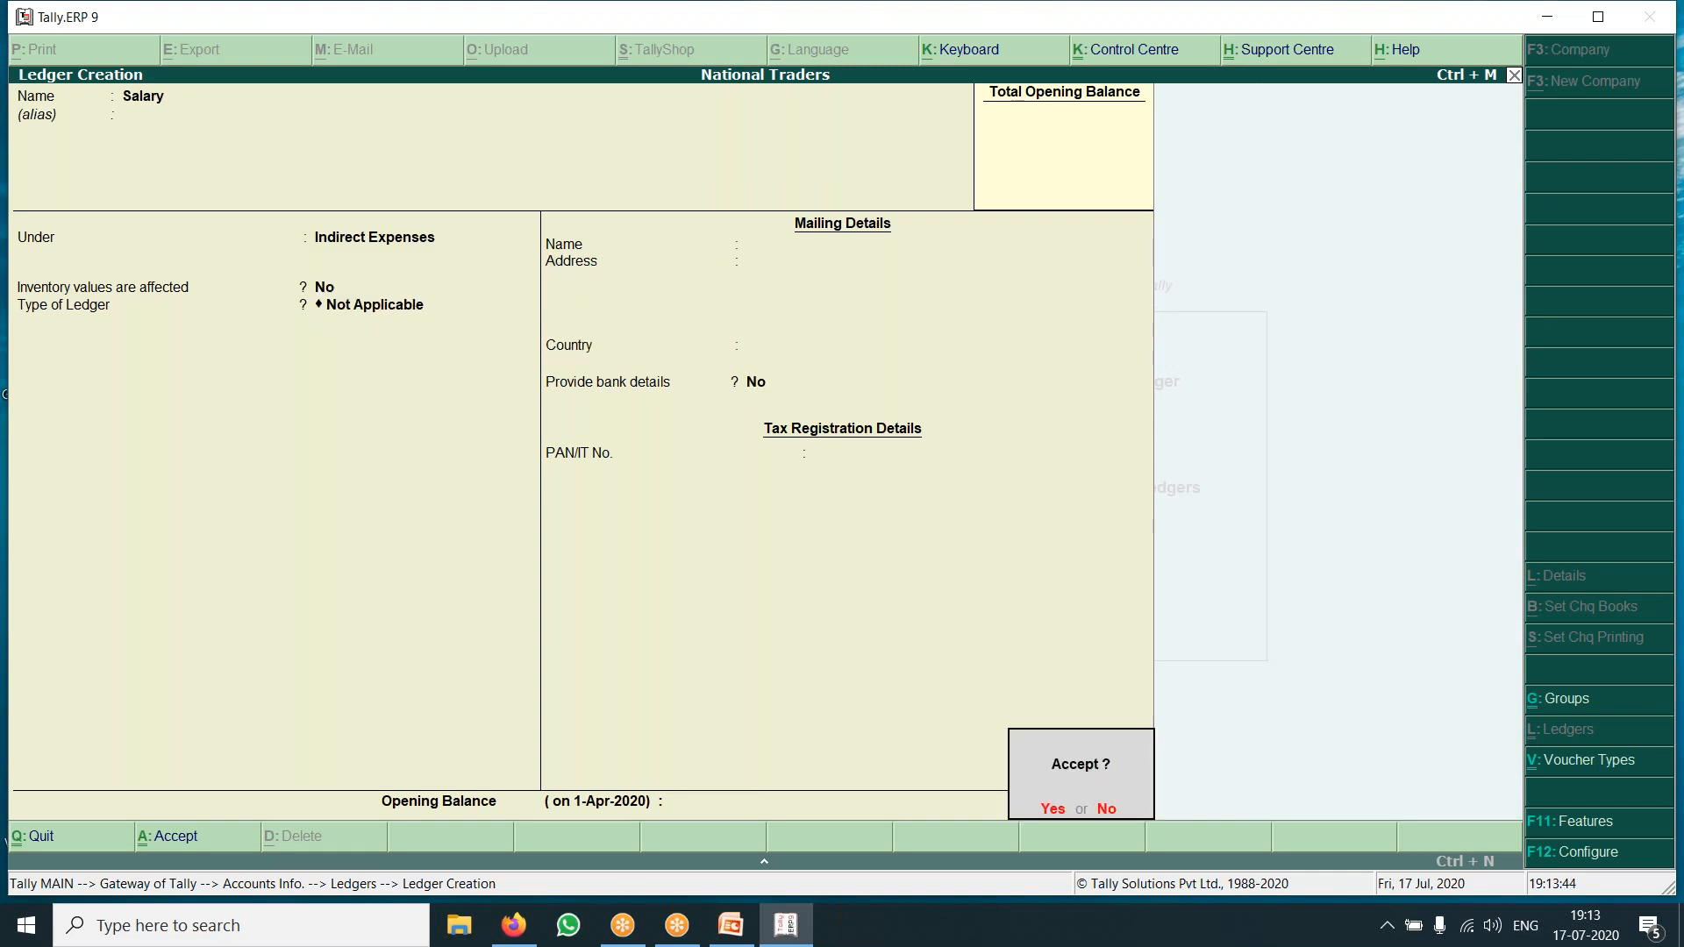
pyautogui.press('Return')
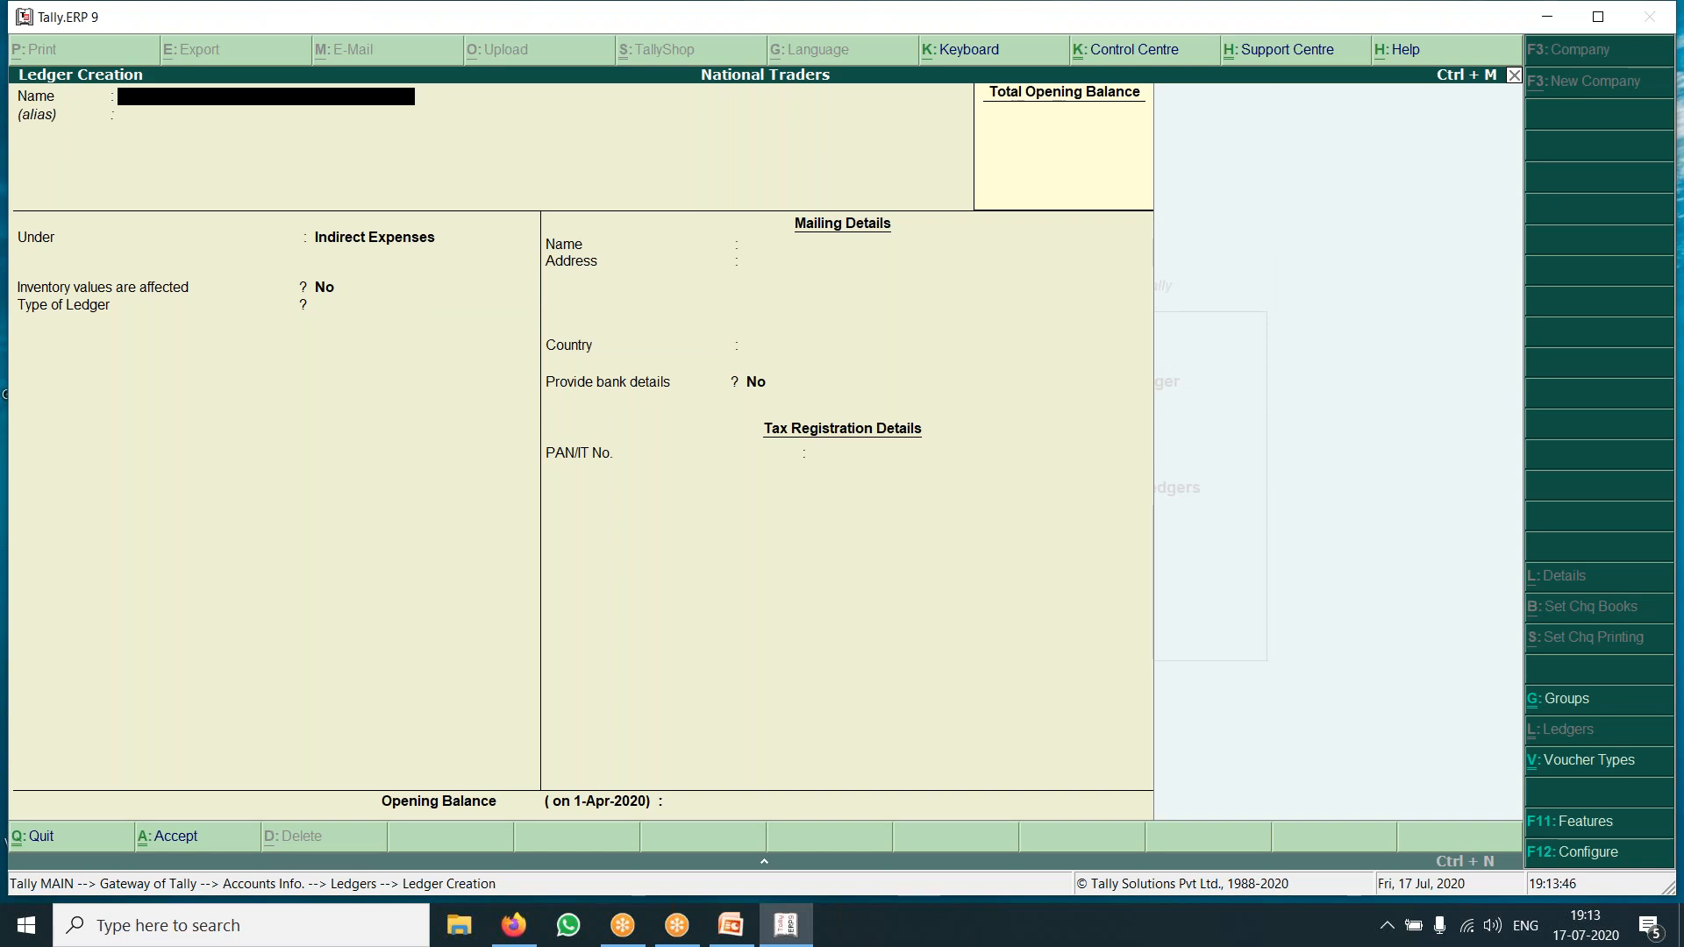
# Name the next ledger Advertisment without an alias and place it under the Indirect Expenses group.
pyautogui.write('Advertisment')
pyautogui.press('Return')
pyautogui.press('Return')
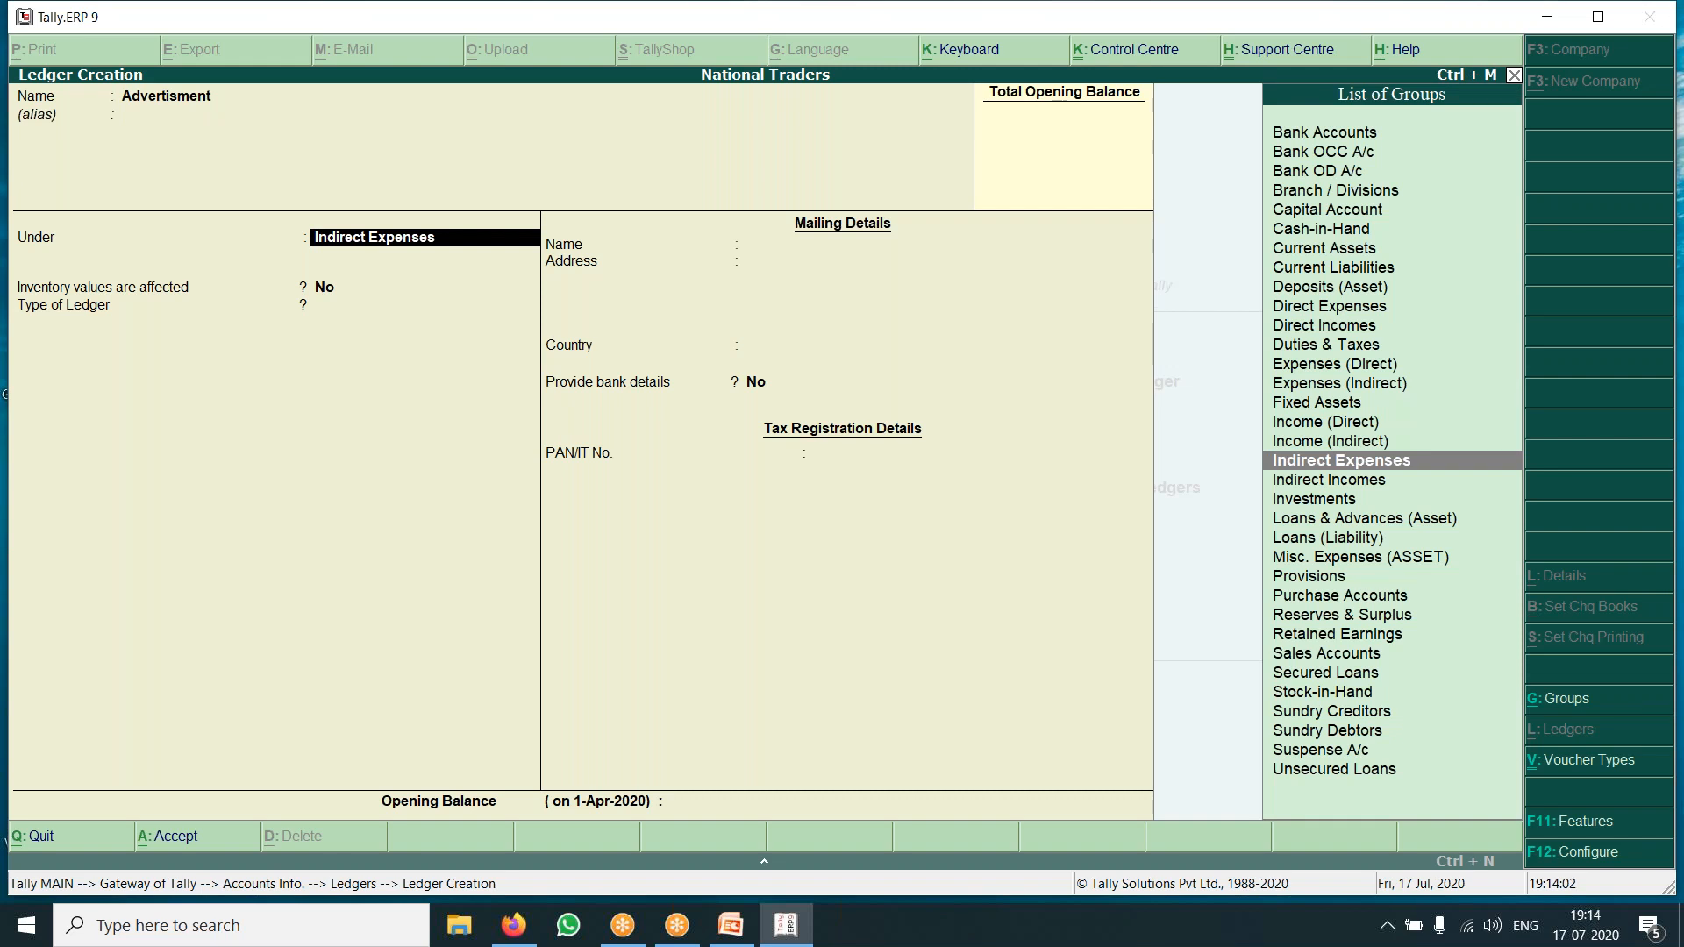
pyautogui.write('In')
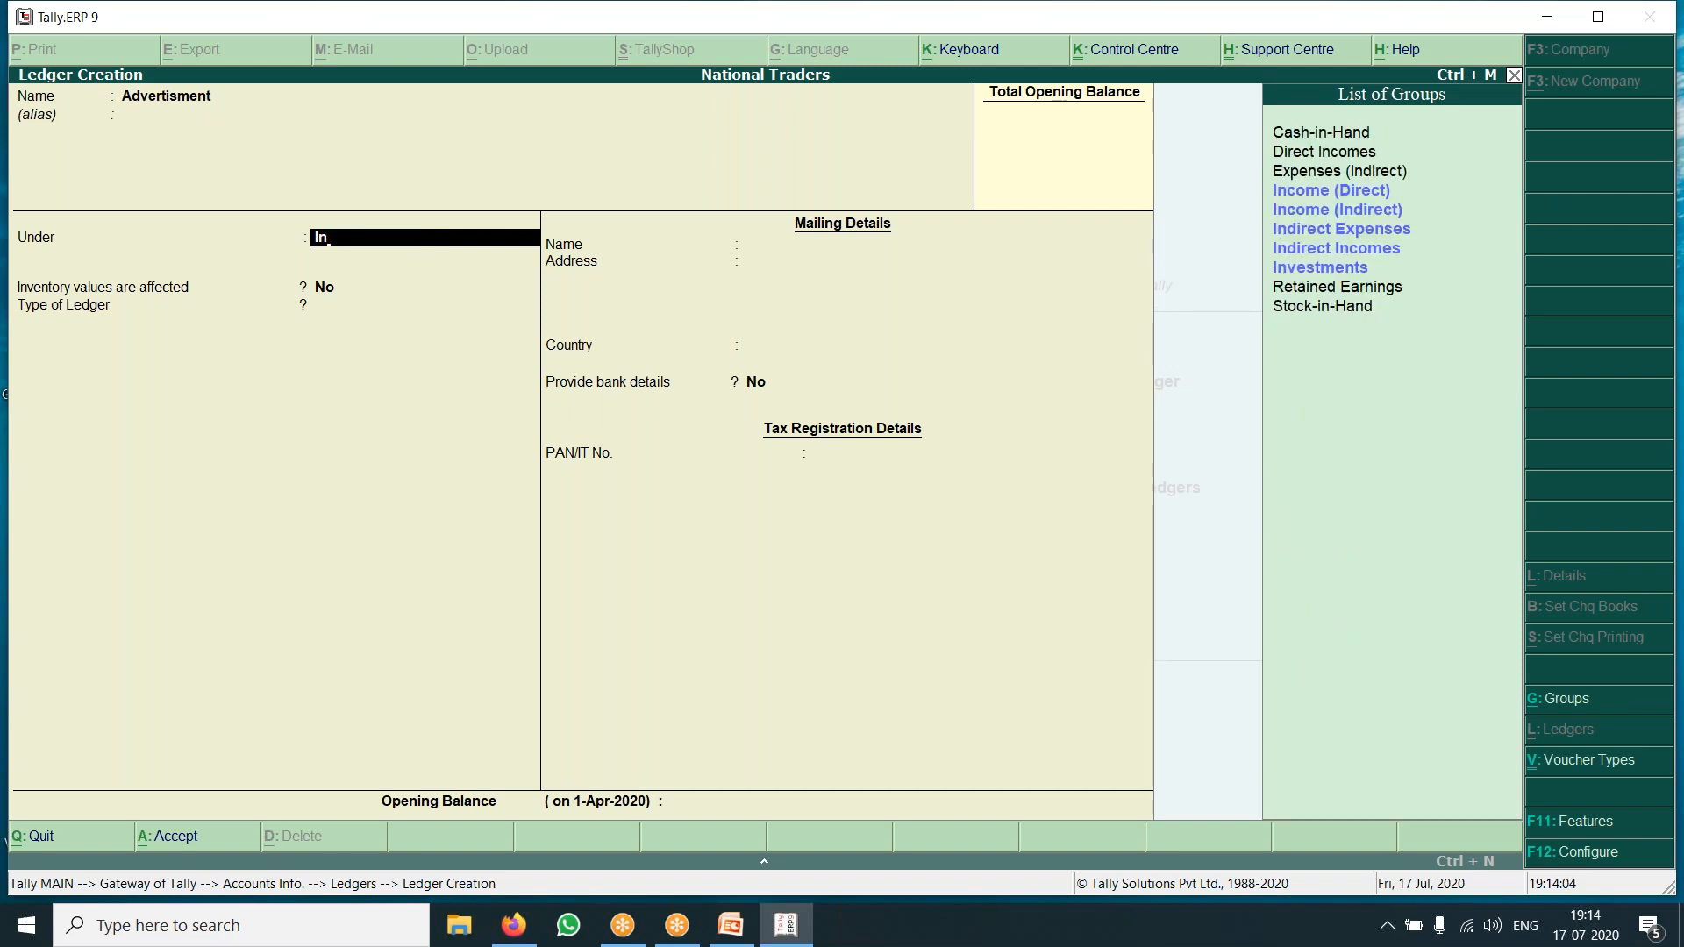
pyautogui.press('Down')
pyautogui.press('Down')
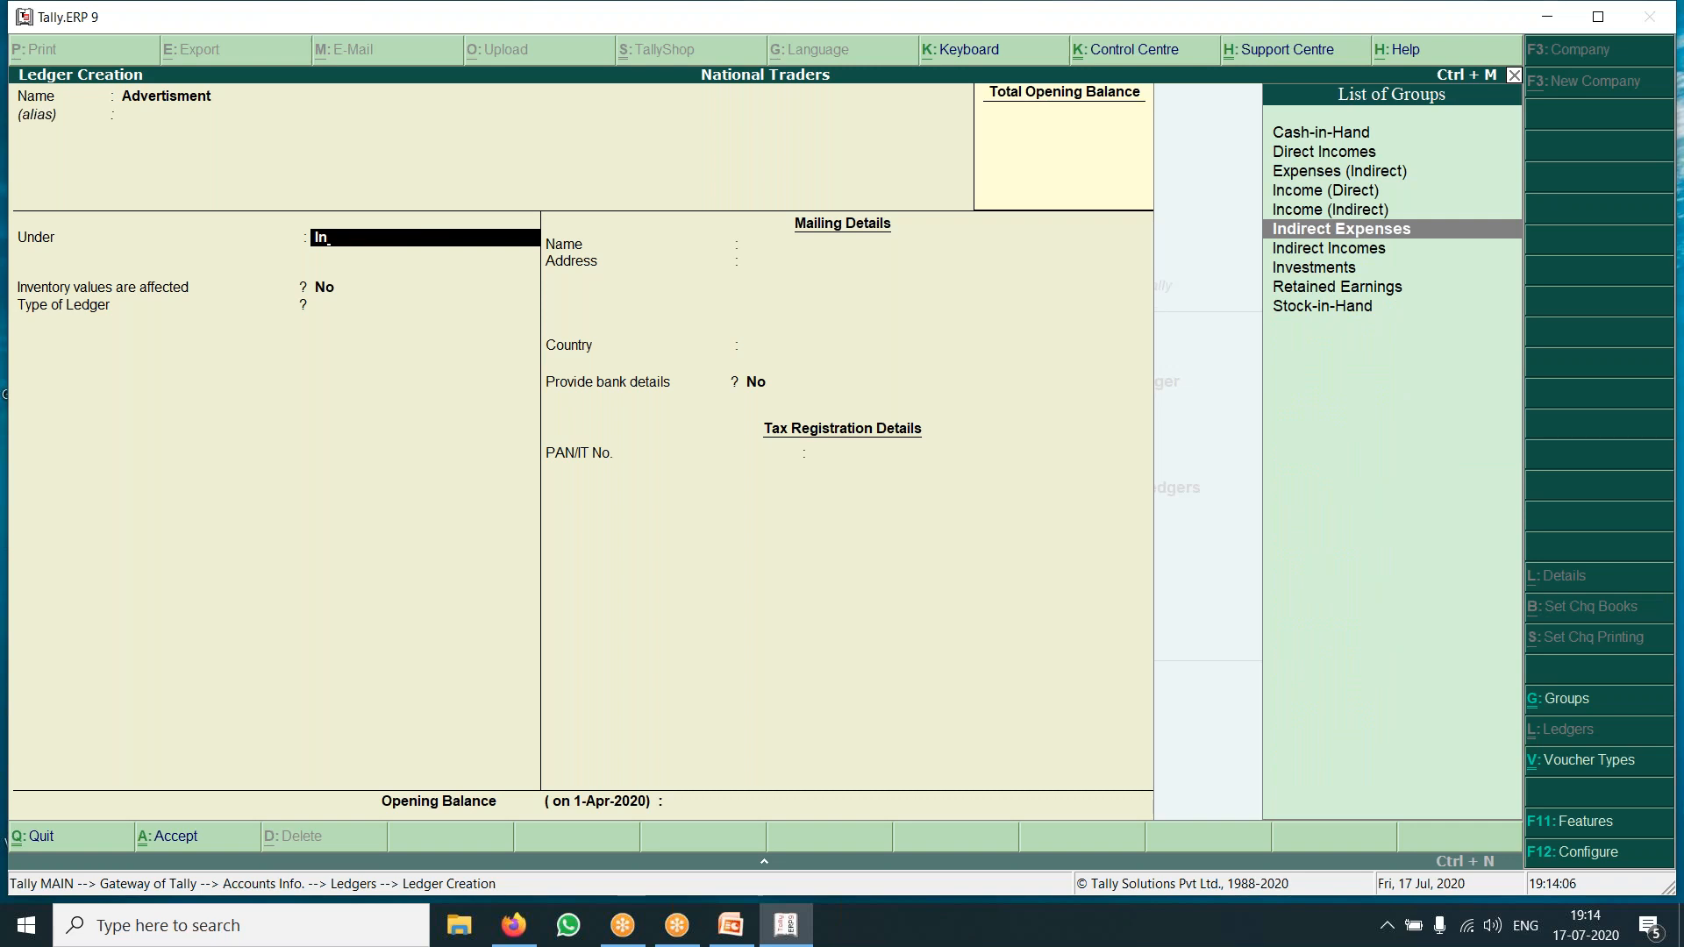
pyautogui.press('Return')
# Save the Advertisment ledger with inventory values unaffected, type of ledger Not Applicable, and no bank details.
pyautogui.press('Return')
pyautogui.press('Return')
pyautogui.press('Return')
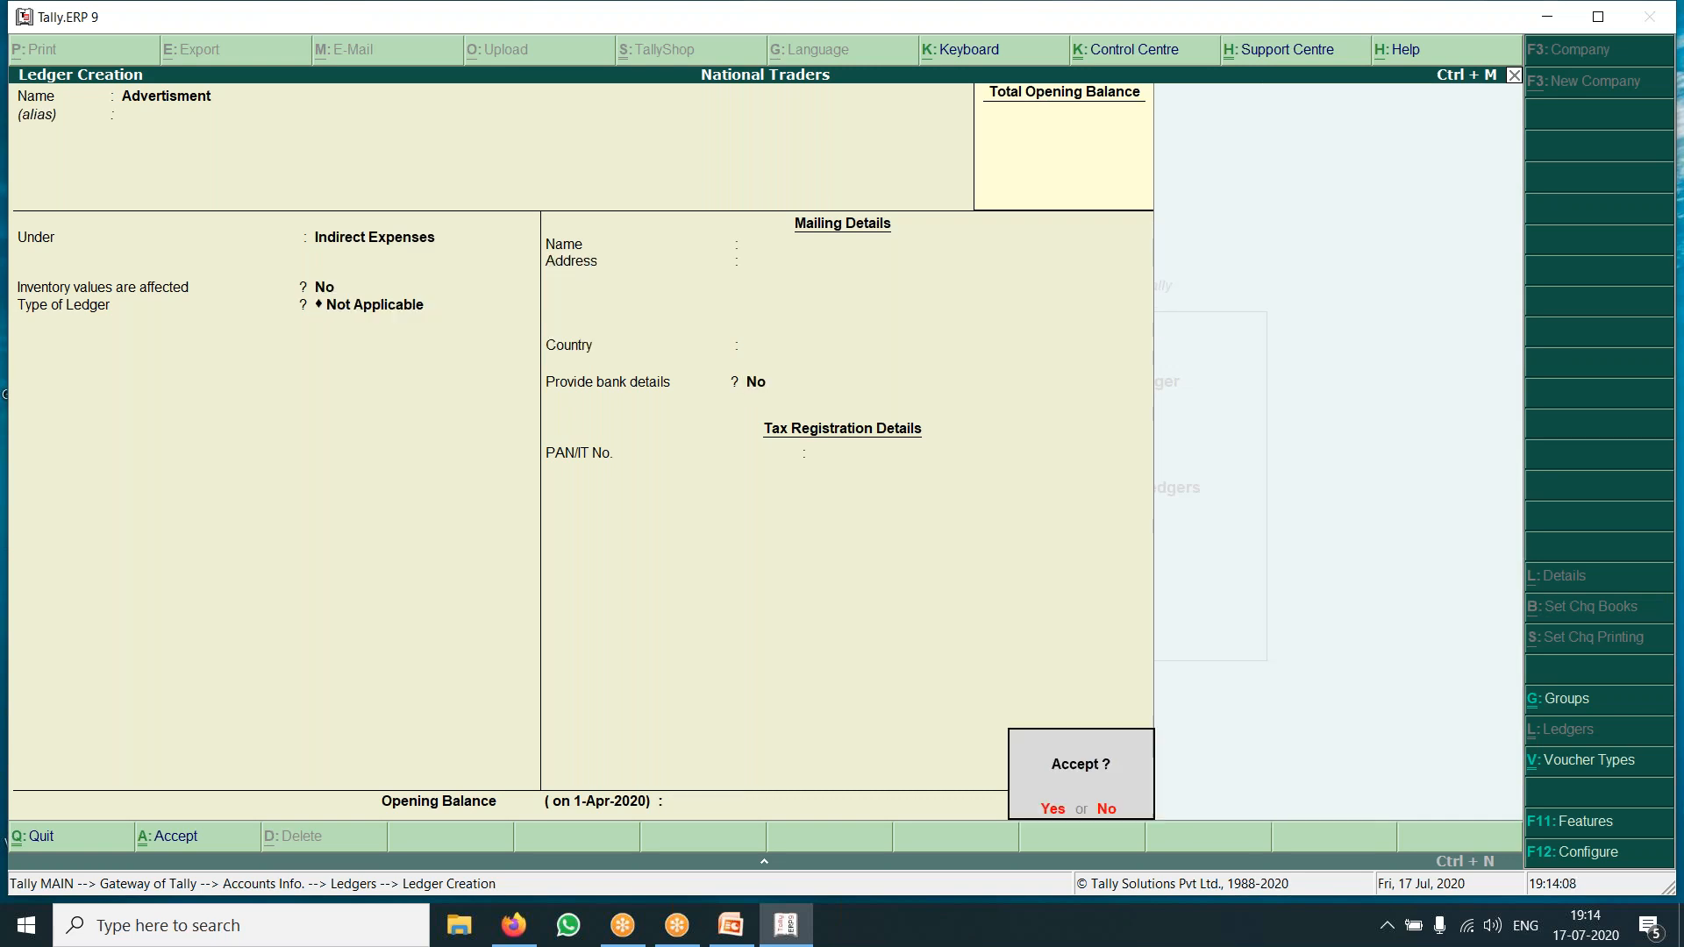
pyautogui.press('Return')
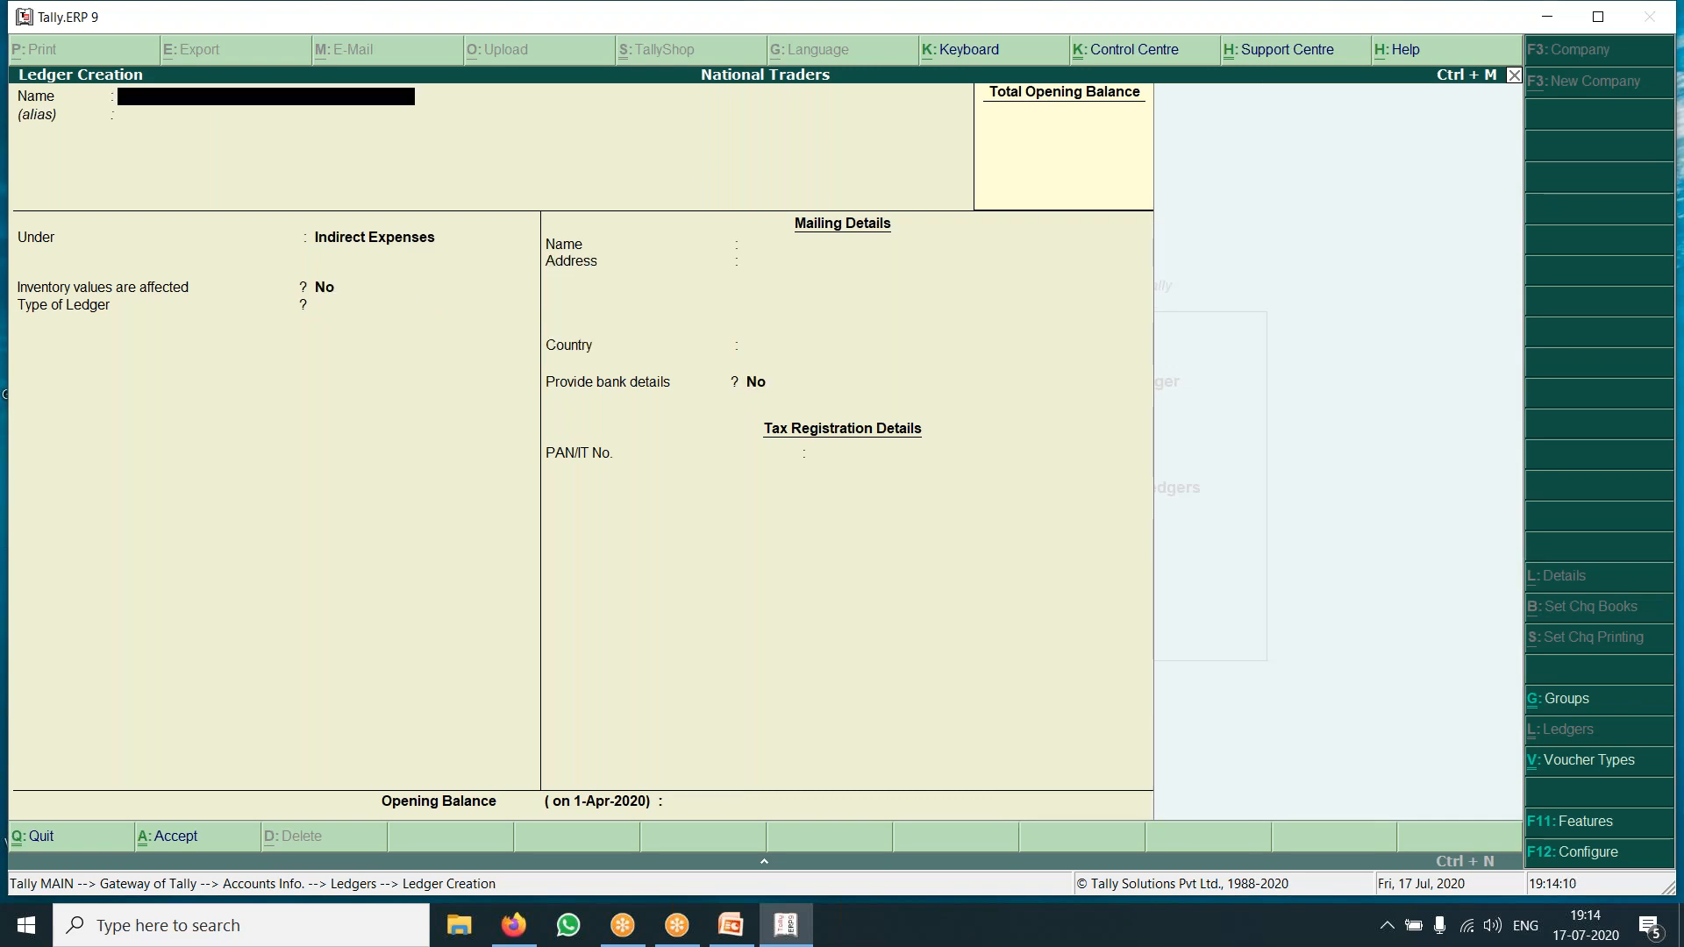
# Name the next ledger Postage & Telephone without an alias and keep it under the Indirect Expenses group.
pyautogui.write('Postage & telep')
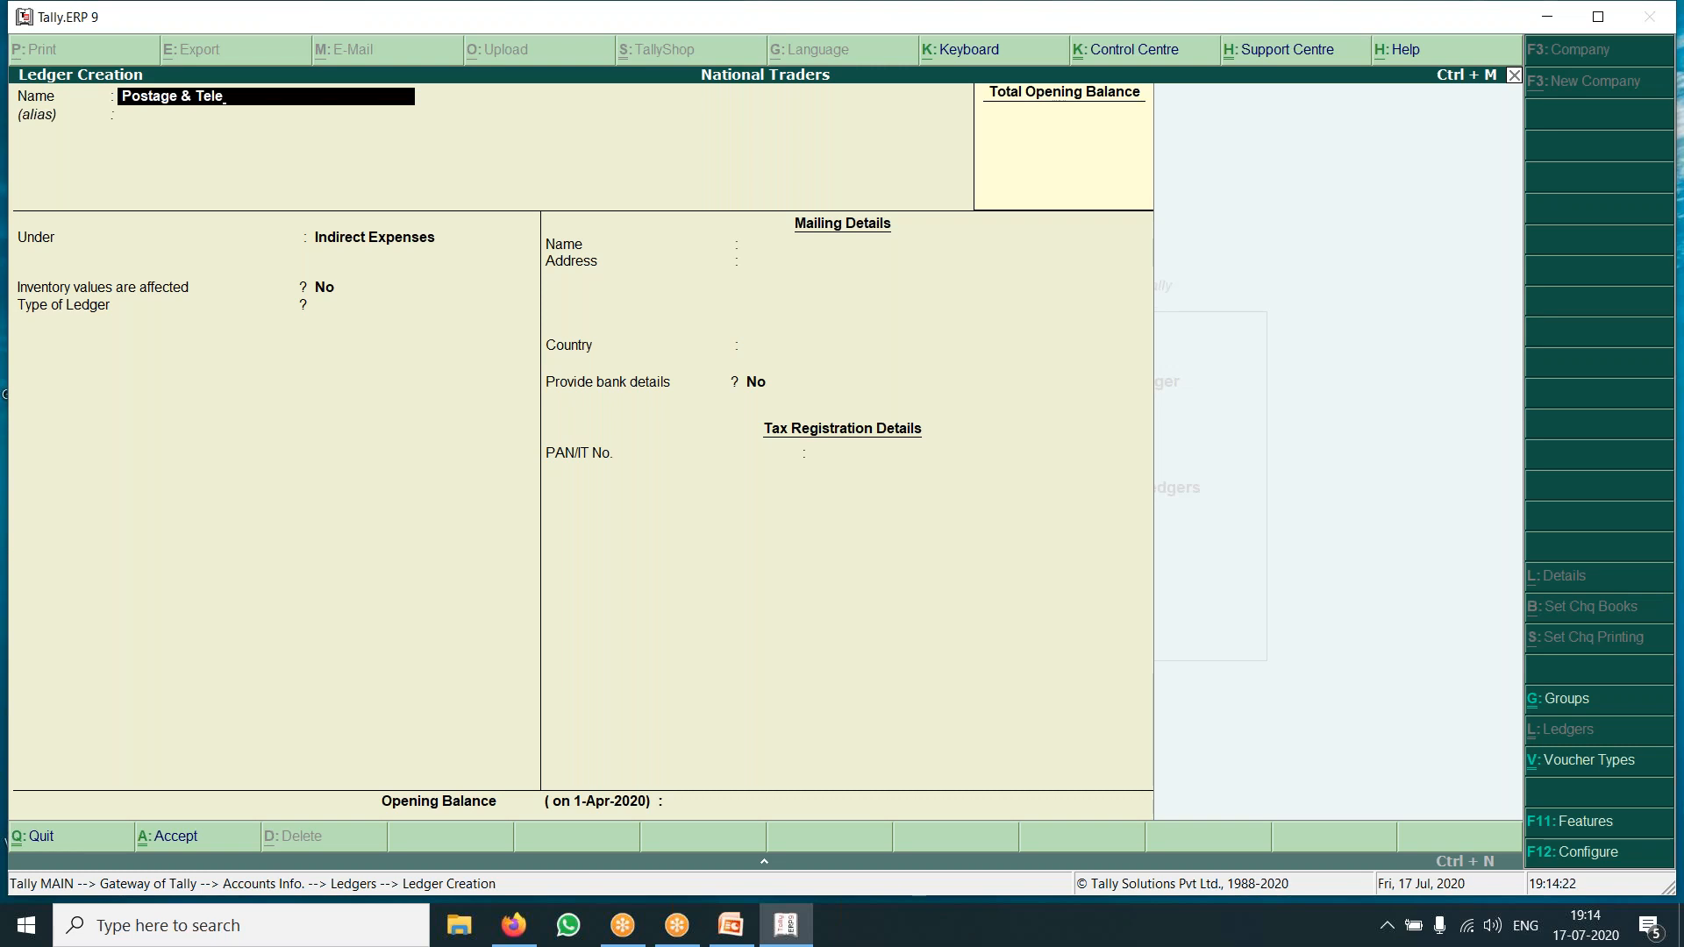
pyautogui.write('hone')
pyautogui.press('Return')
pyautogui.press('Return')
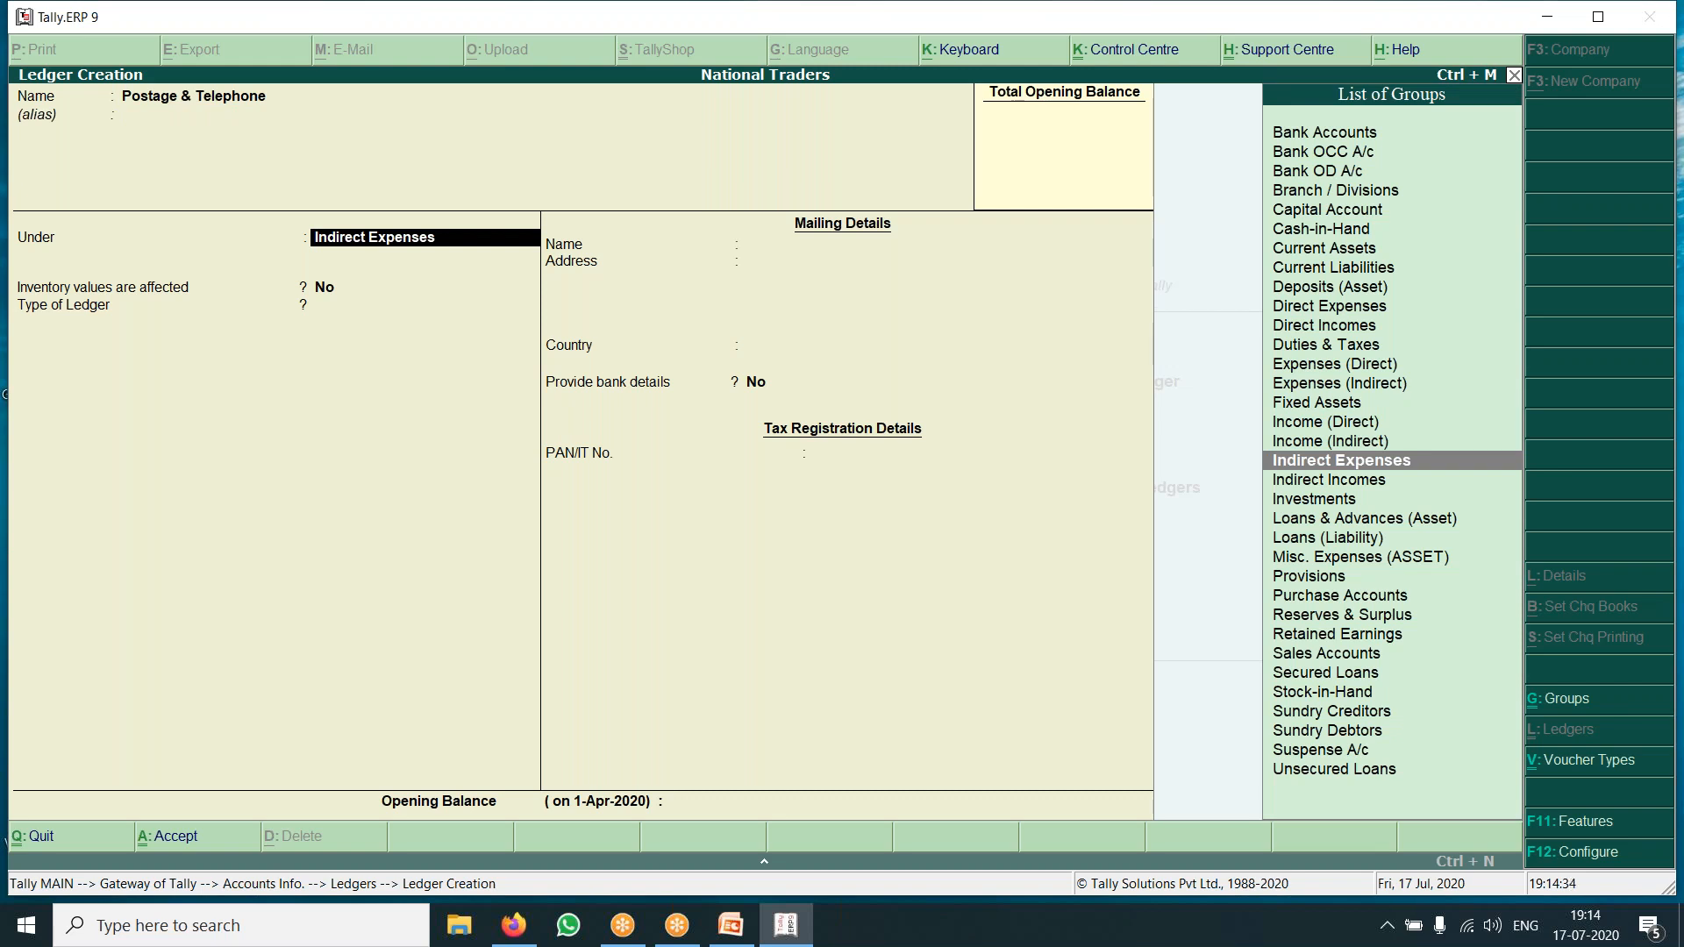
pyautogui.press('Return')
# Save the Postage & Telephone ledger with inventory values unaffected, no bank details, and an empty opening balance.
pyautogui.press('Return')
pyautogui.press('Return')
pyautogui.press('Return')
pyautogui.press('Return')
pyautogui.press('Return')
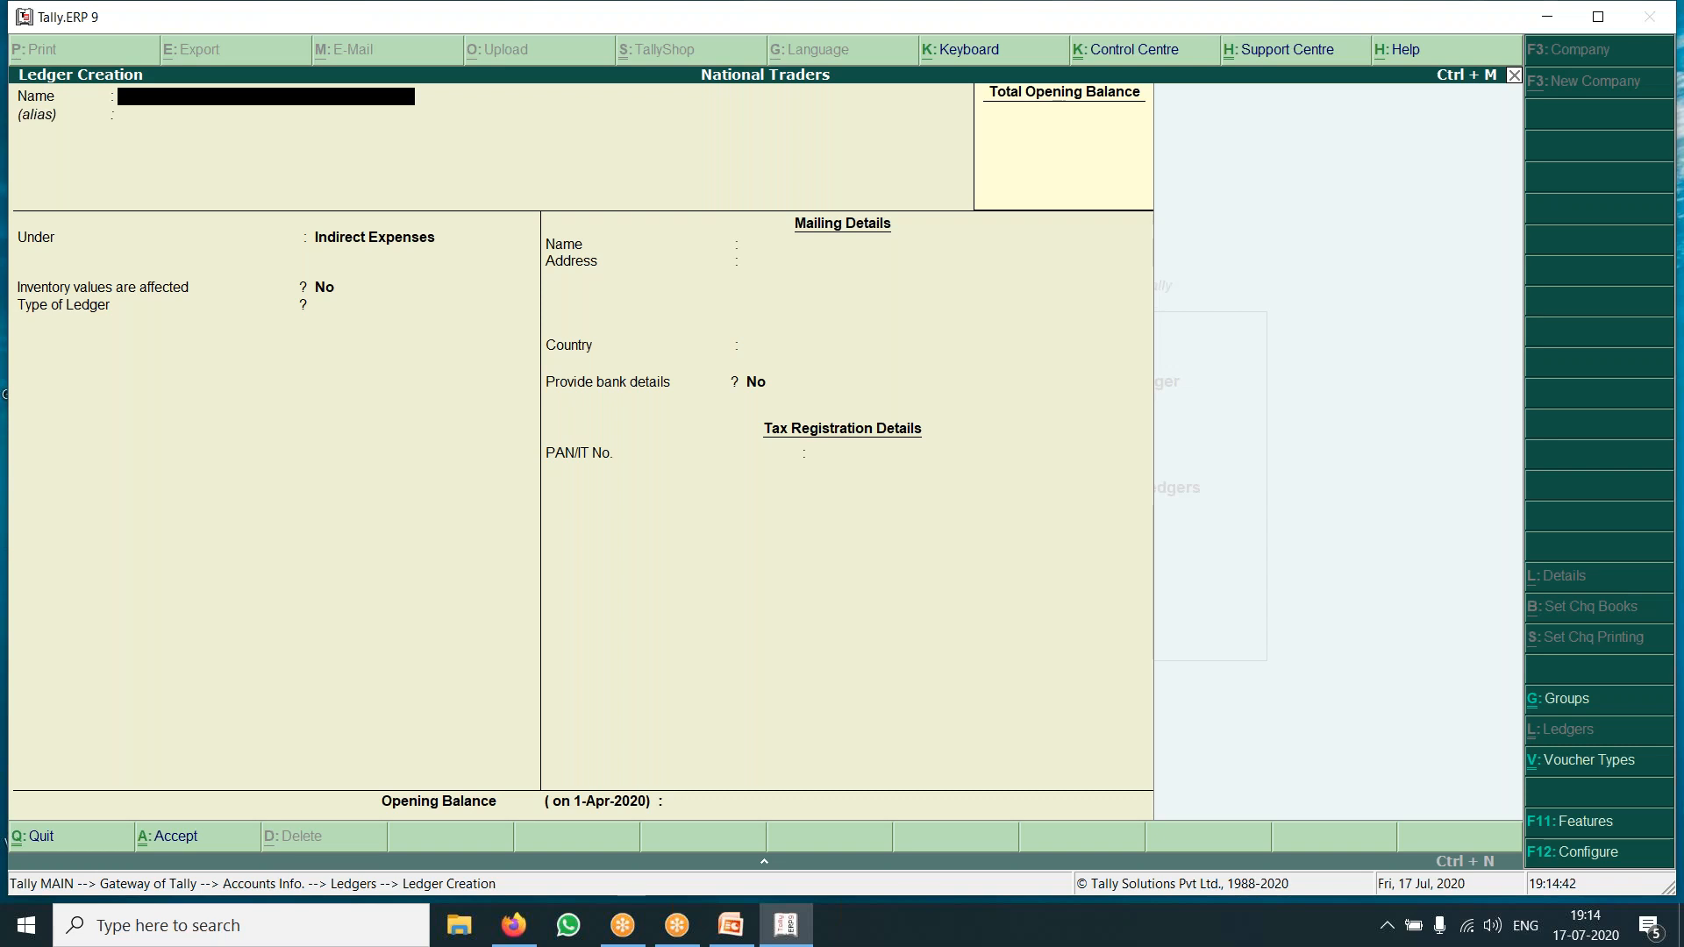
# Name the next ledger Commission Recevied and leave its alias empty.
pyautogui.write('Com')
pyautogui.write('mission')
pyautogui.write(' Rec')
pyautogui.write('e')
pyautogui.write('vir')
pyautogui.write('d')
pyautogui.press('Return')
pyautogui.press('Return')
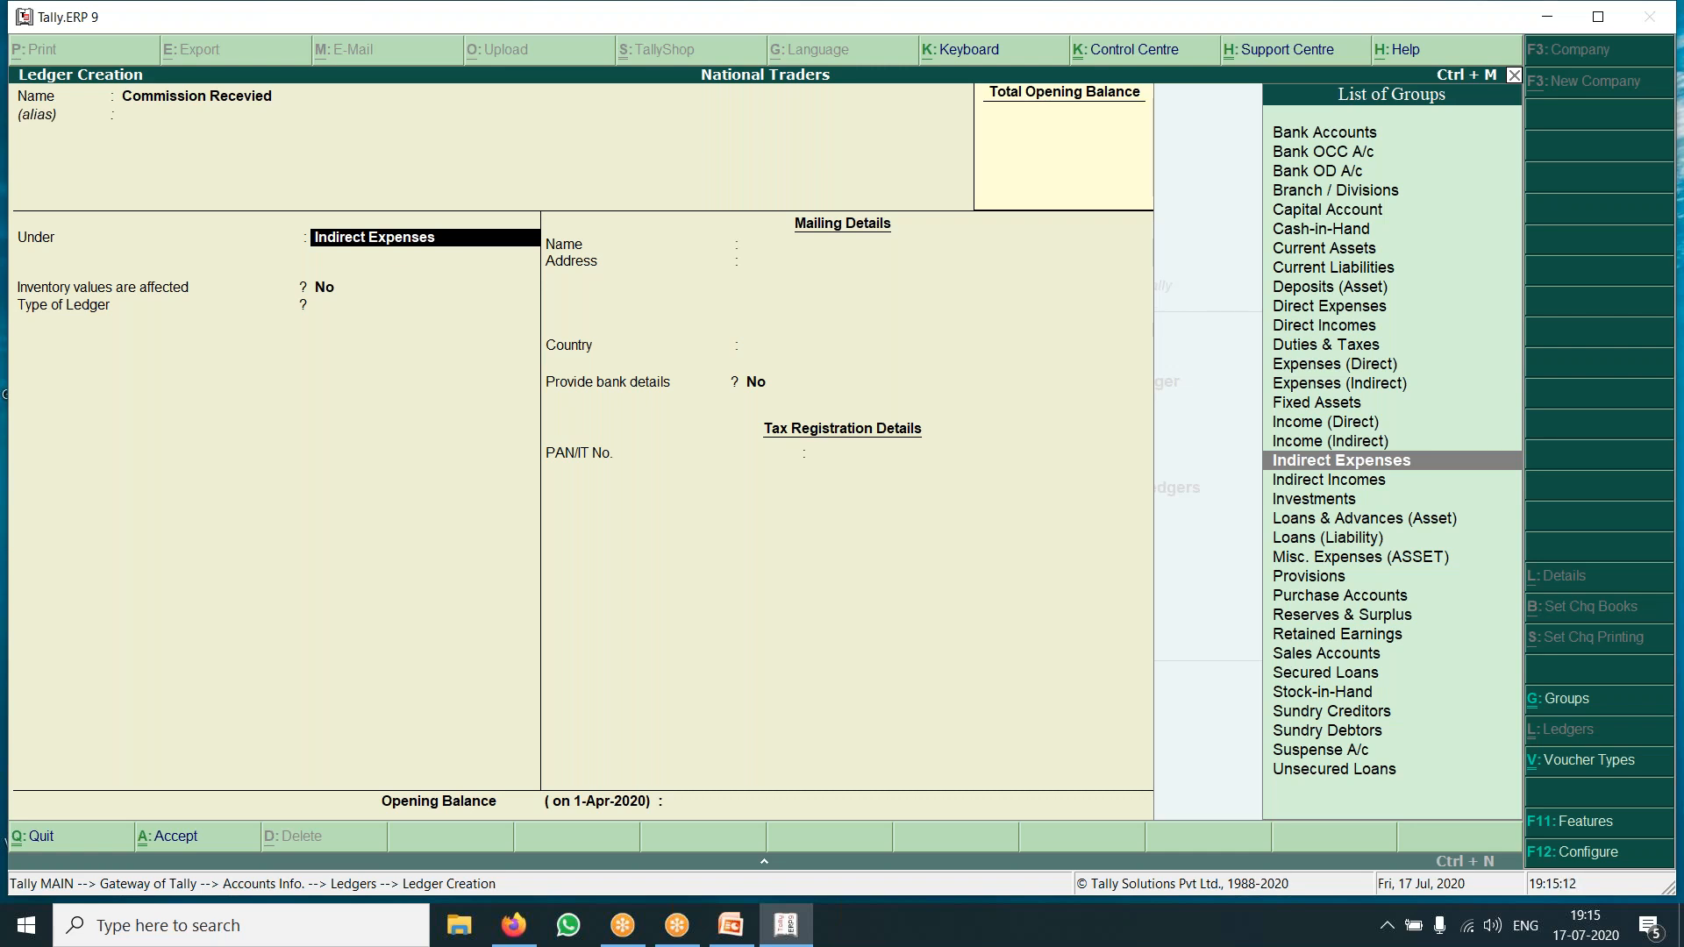
# Replace the group of the Commission Recevied ledger with Income (Indirect).
pyautogui.press('Down')
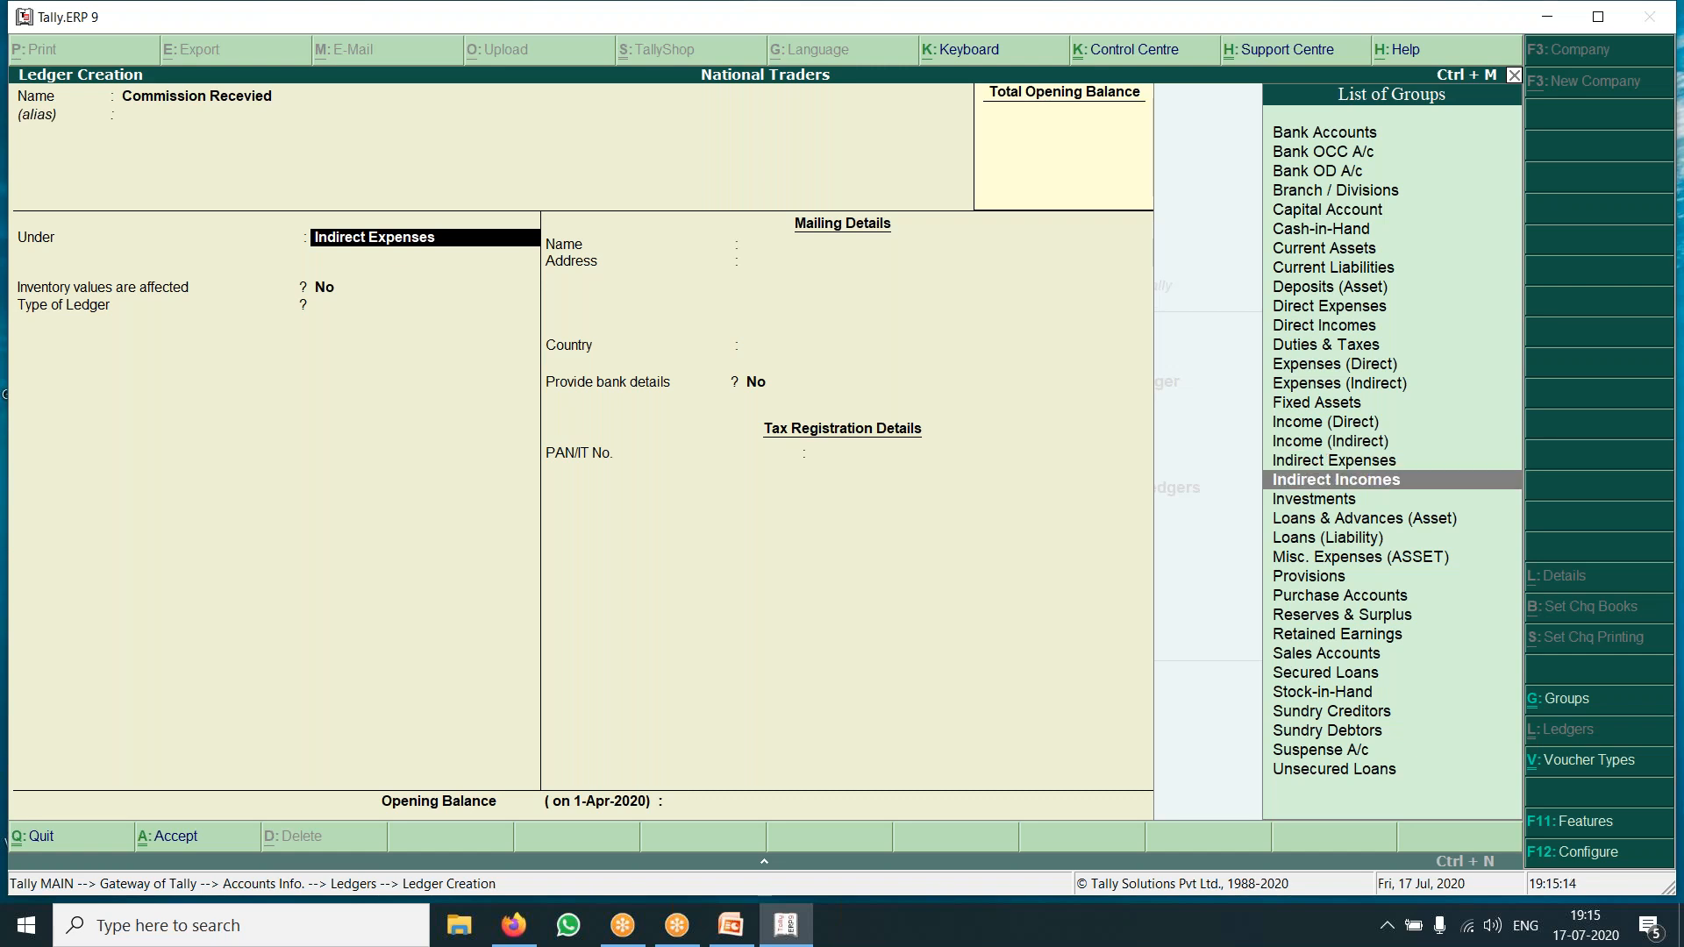
pyautogui.press('Up')
pyautogui.press('Up')
pyautogui.press('Up')
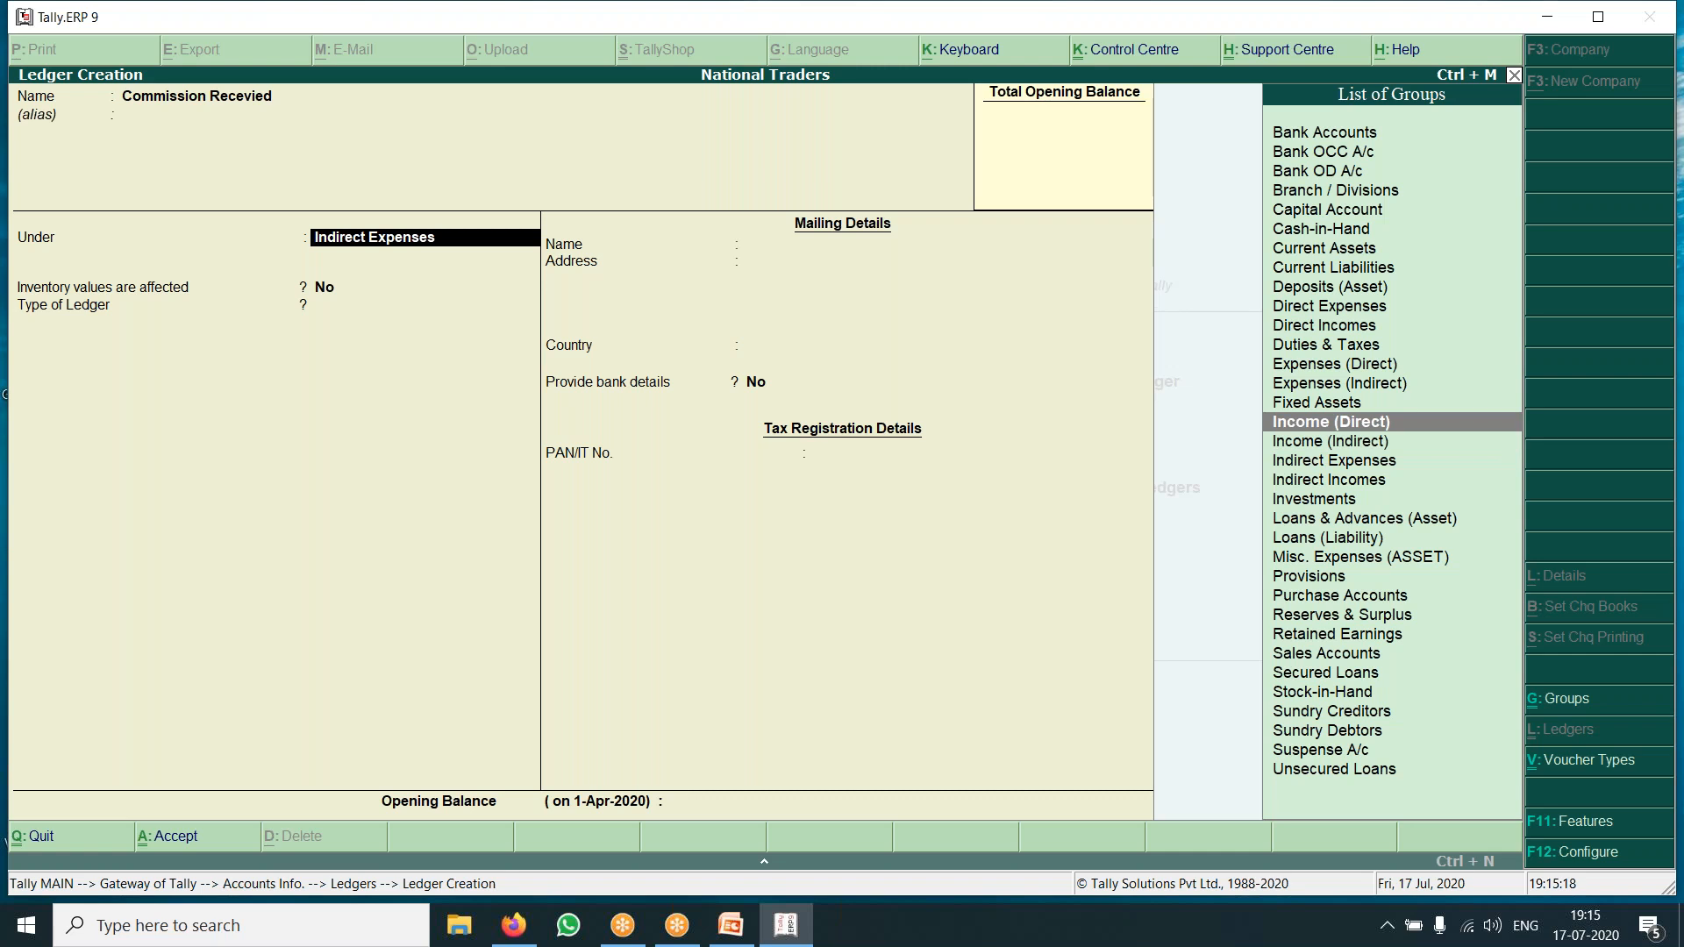
pyautogui.press('Right')
pyautogui.press('BackSpace')
pyautogui.press('BackSpace')
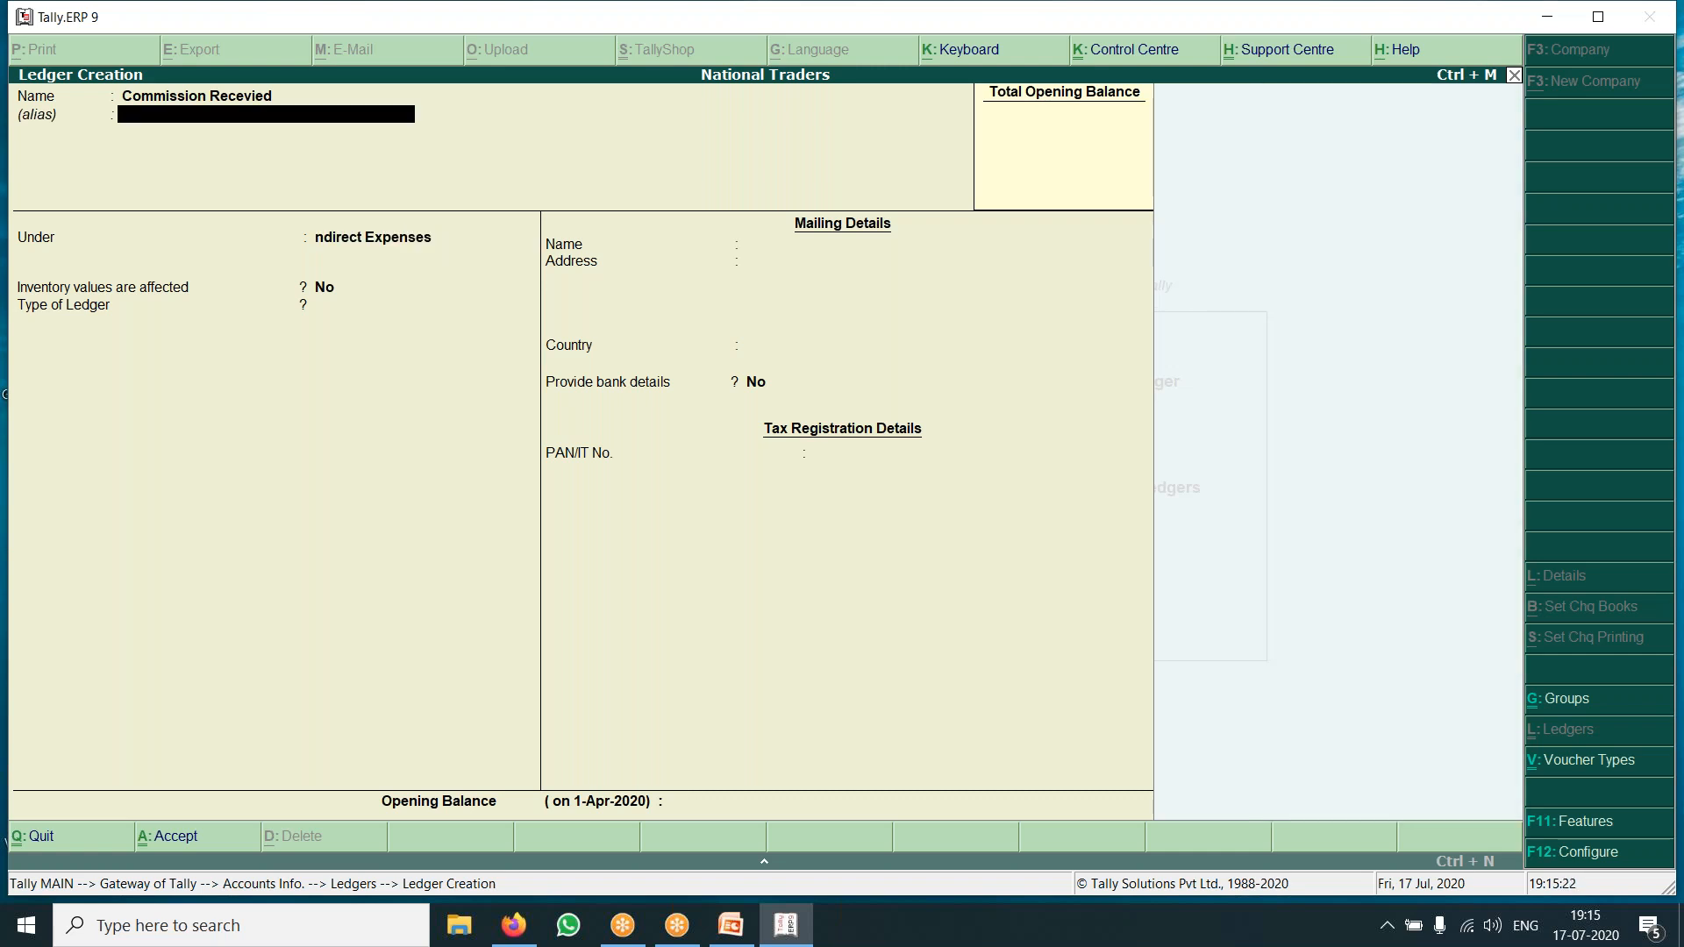
pyautogui.press('Return')
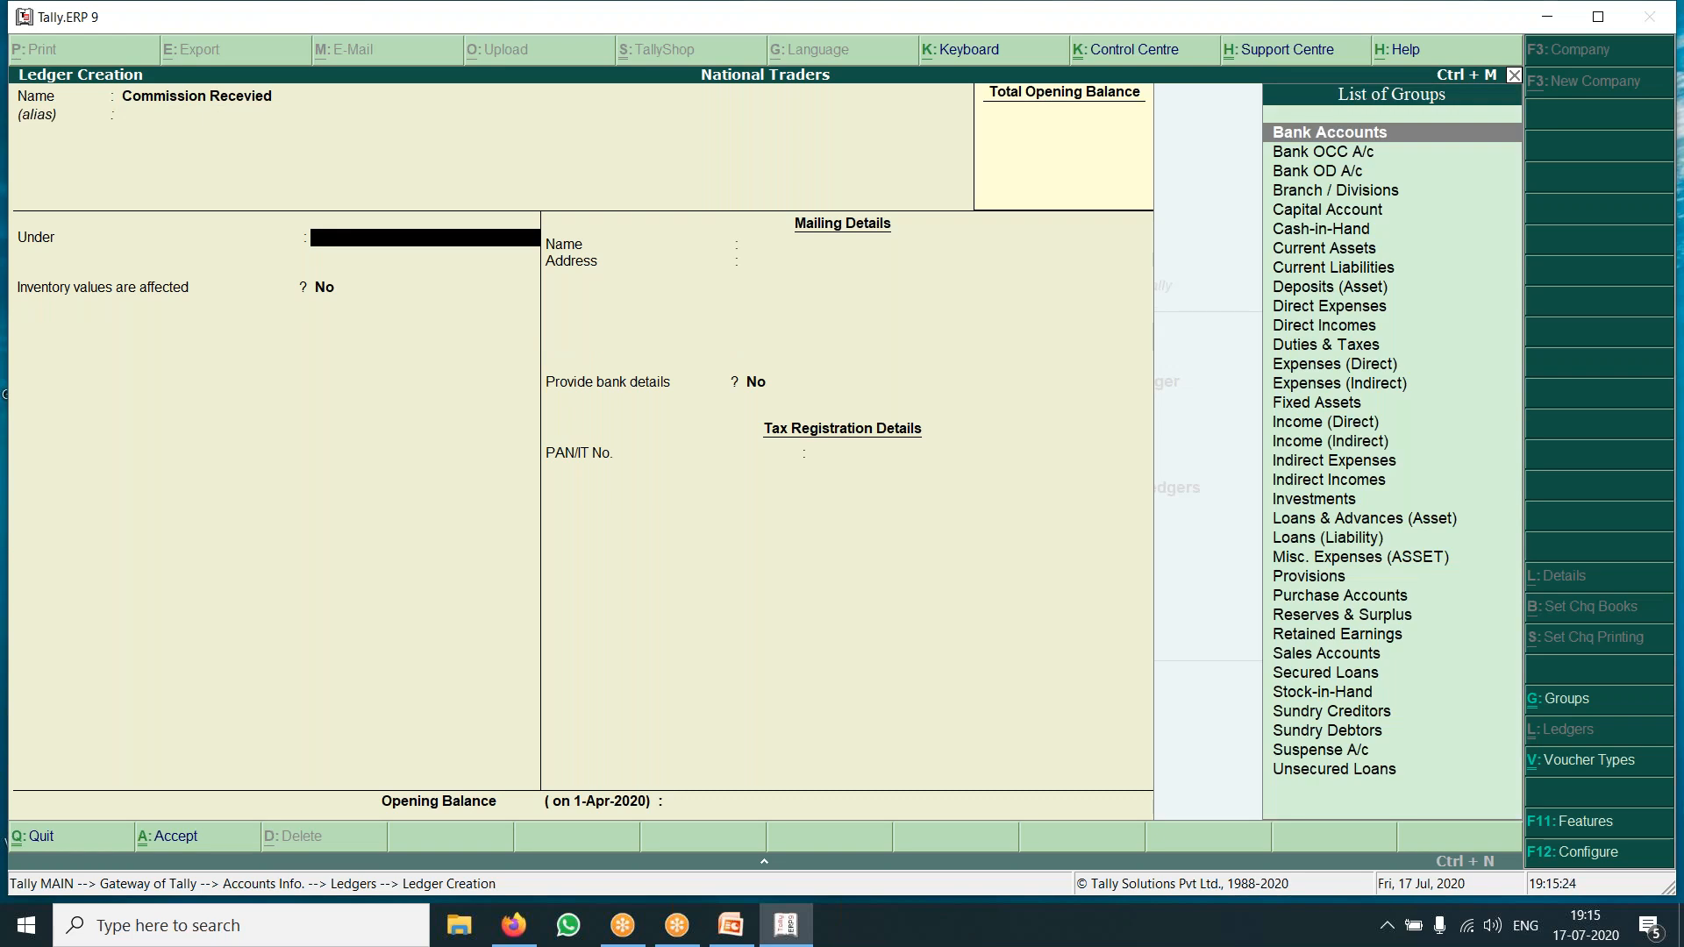
pyautogui.press('Down')
pyautogui.press('Down')
pyautogui.press('Down')
pyautogui.press('Down')
pyautogui.press('Down')
pyautogui.press('Down')
pyautogui.press('Down')
pyautogui.press('Down')
pyautogui.press('Down')
pyautogui.press('Down')
pyautogui.press('Down')
pyautogui.press('Down')
pyautogui.press('Down')
pyautogui.press('Down')
pyautogui.press('Down')
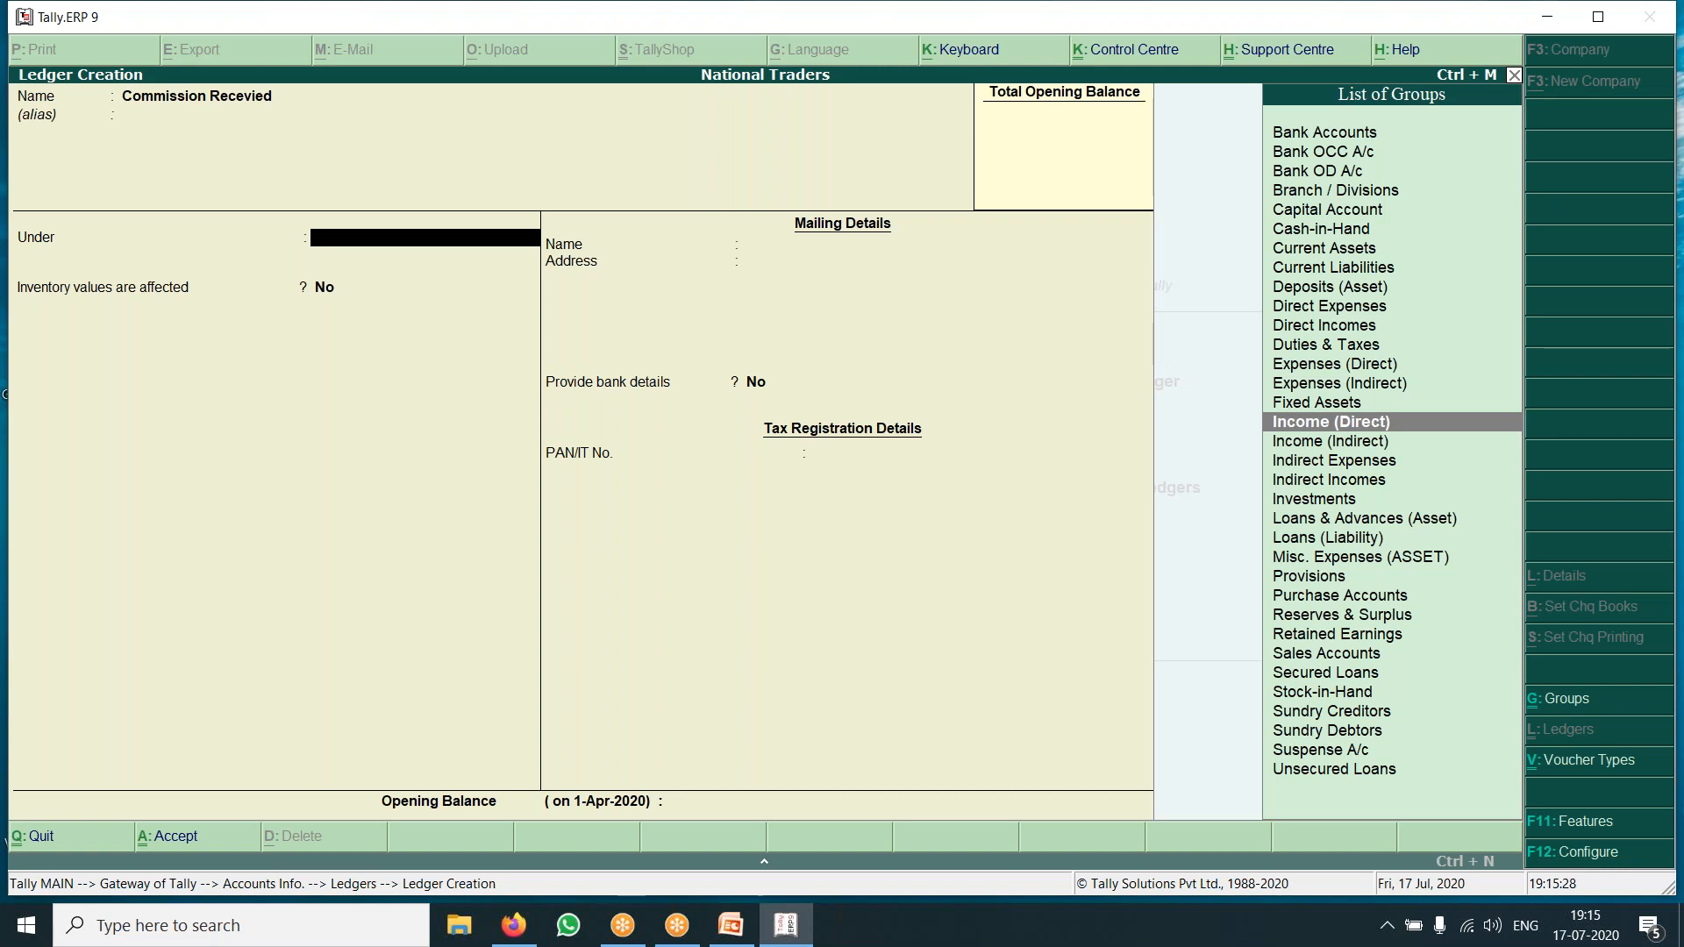
pyautogui.press('Down')
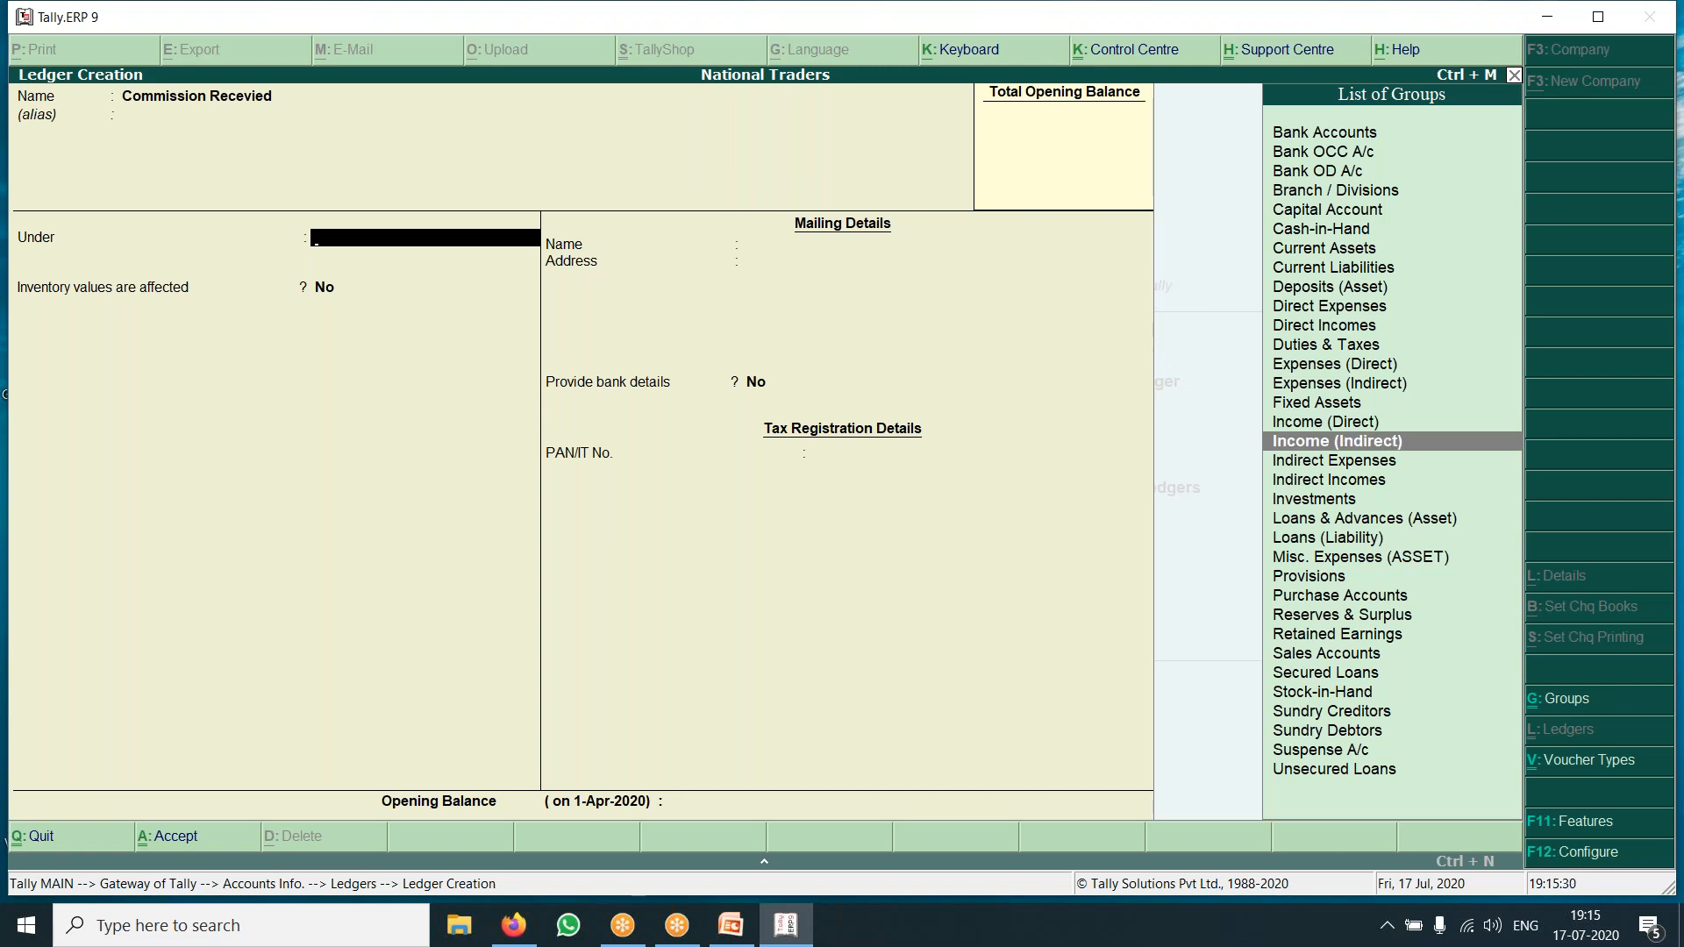
pyautogui.press('Return')
# Save the Commission Recevied ledger with inventory values unaffected, type of ledger Not Applicable, and no bank details.
pyautogui.press('Return')
pyautogui.press('Return')
pyautogui.press('Return')
pyautogui.press('Return')
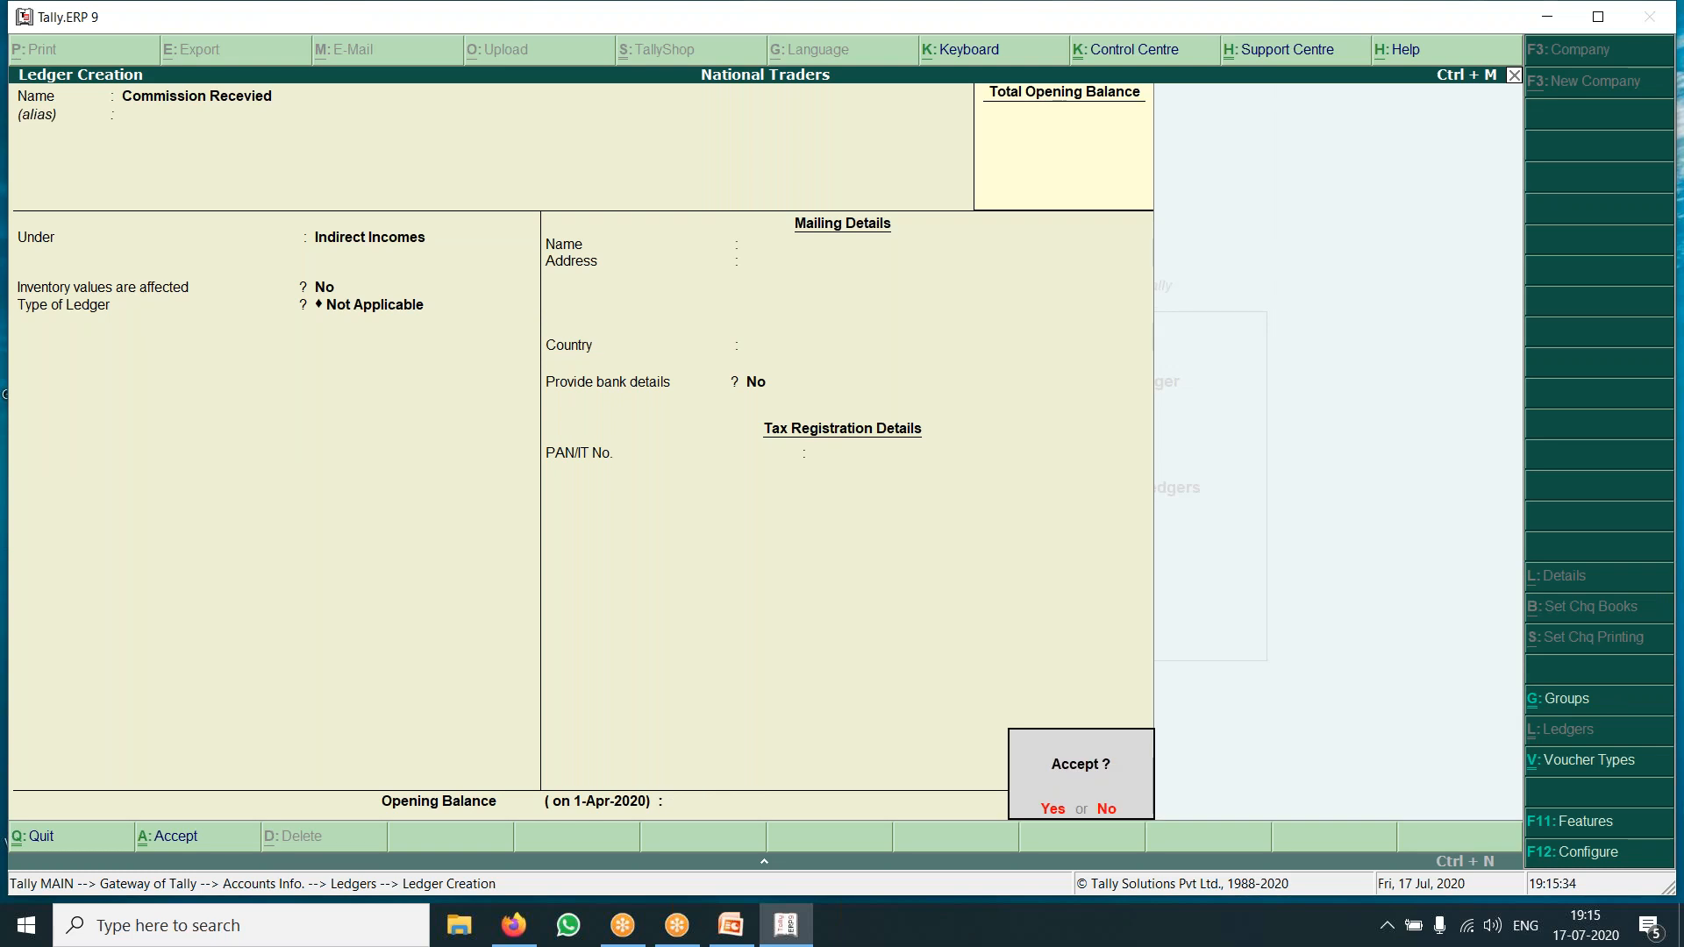
pyautogui.press('Return')
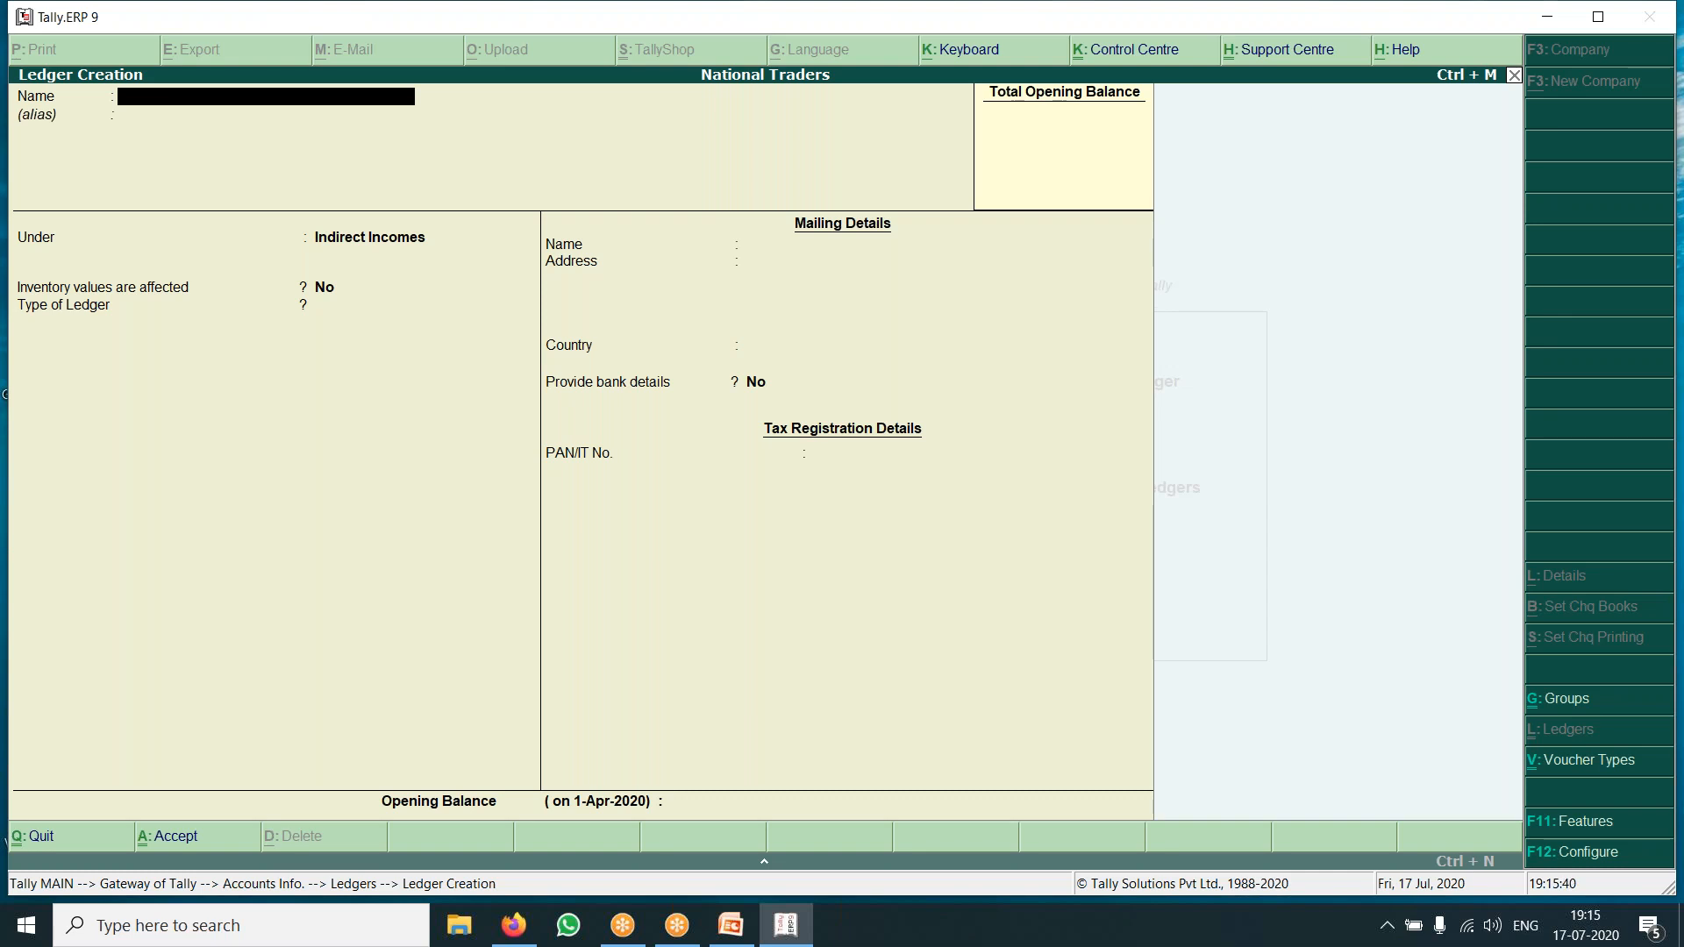
# Name the next ledger Jeet Enterprises and leave its alias empty.
pyautogui.write('Jeet enterprises')
pyautogui.press('Return')
pyautogui.press('Return')
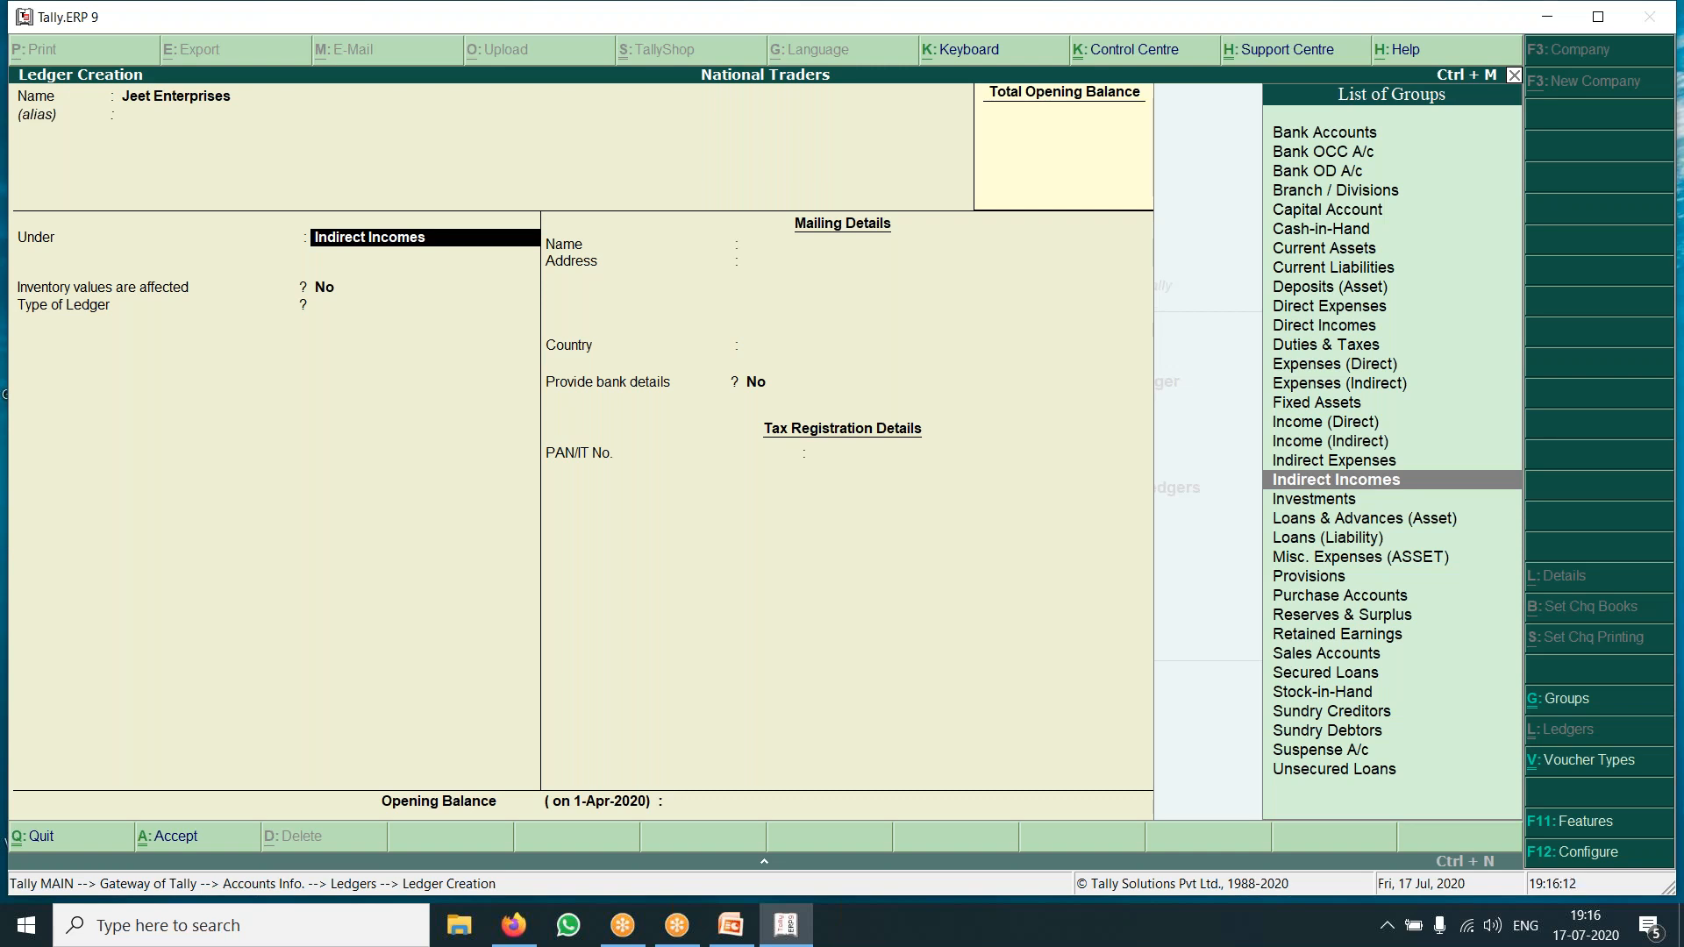
# Replace the group of the Jeet Enterprises ledger with Sundry Debtors.
pyautogui.press('Down')
pyautogui.press('Down')
pyautogui.press('Down')
pyautogui.press('Down')
pyautogui.press('Down')
pyautogui.press('Down')
pyautogui.press('Down')
pyautogui.press('Down')
pyautogui.press('Down')
pyautogui.press('Down')
pyautogui.press('Down')
pyautogui.press('Down')
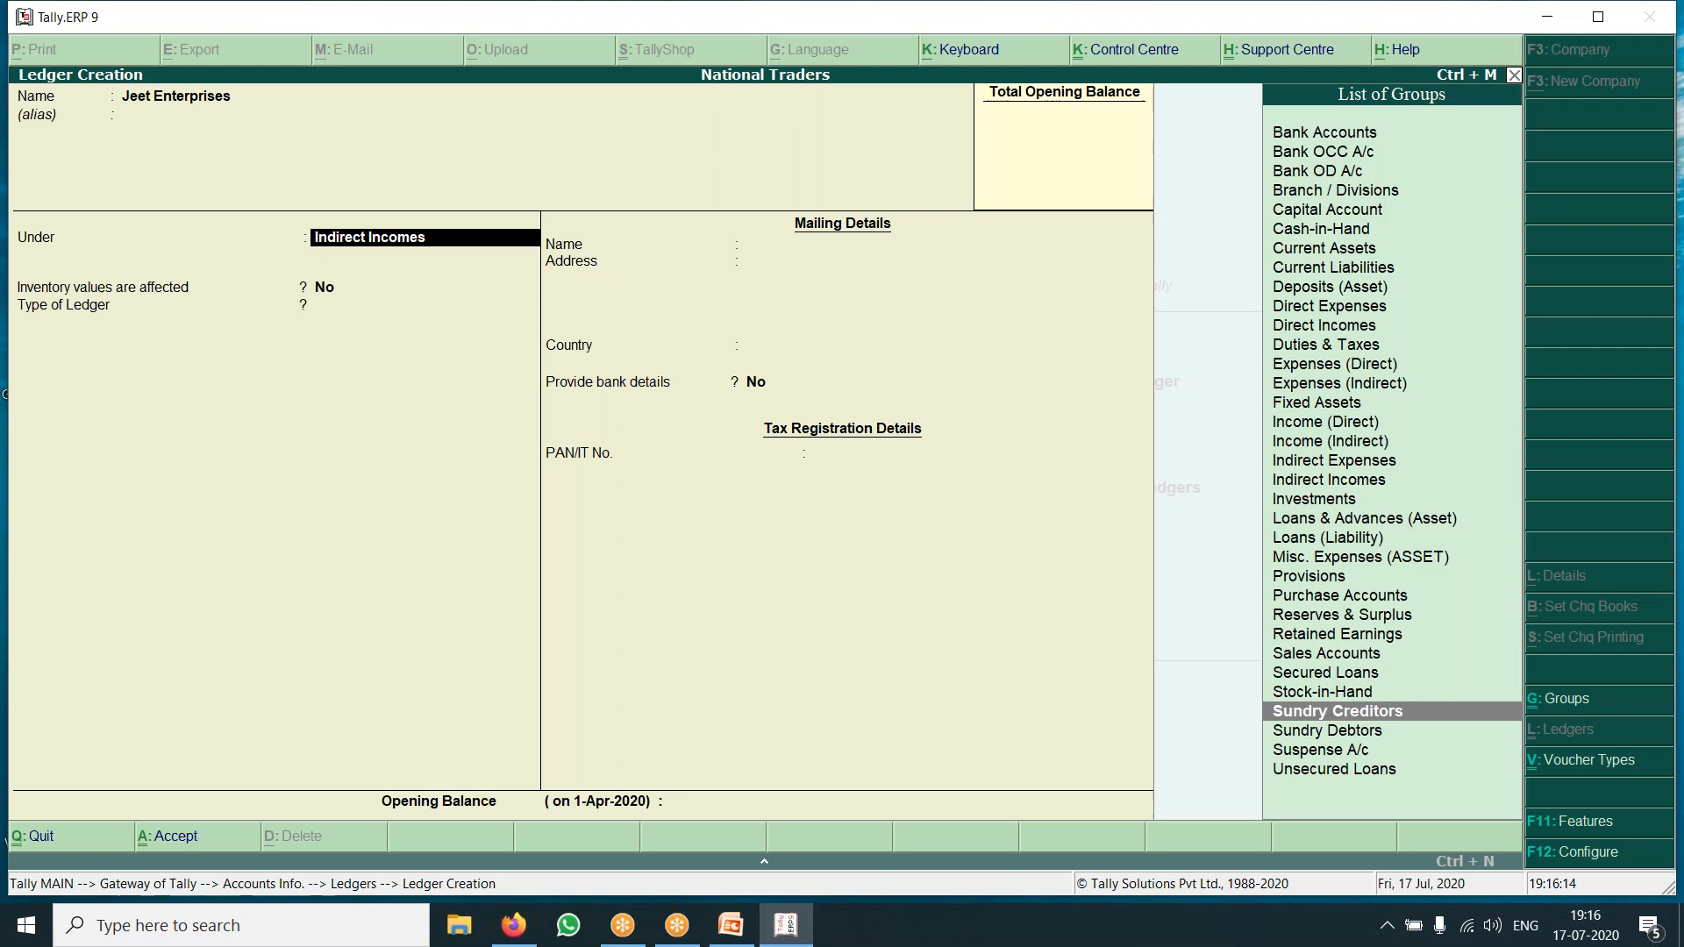
pyautogui.press('Down')
pyautogui.press('Return')
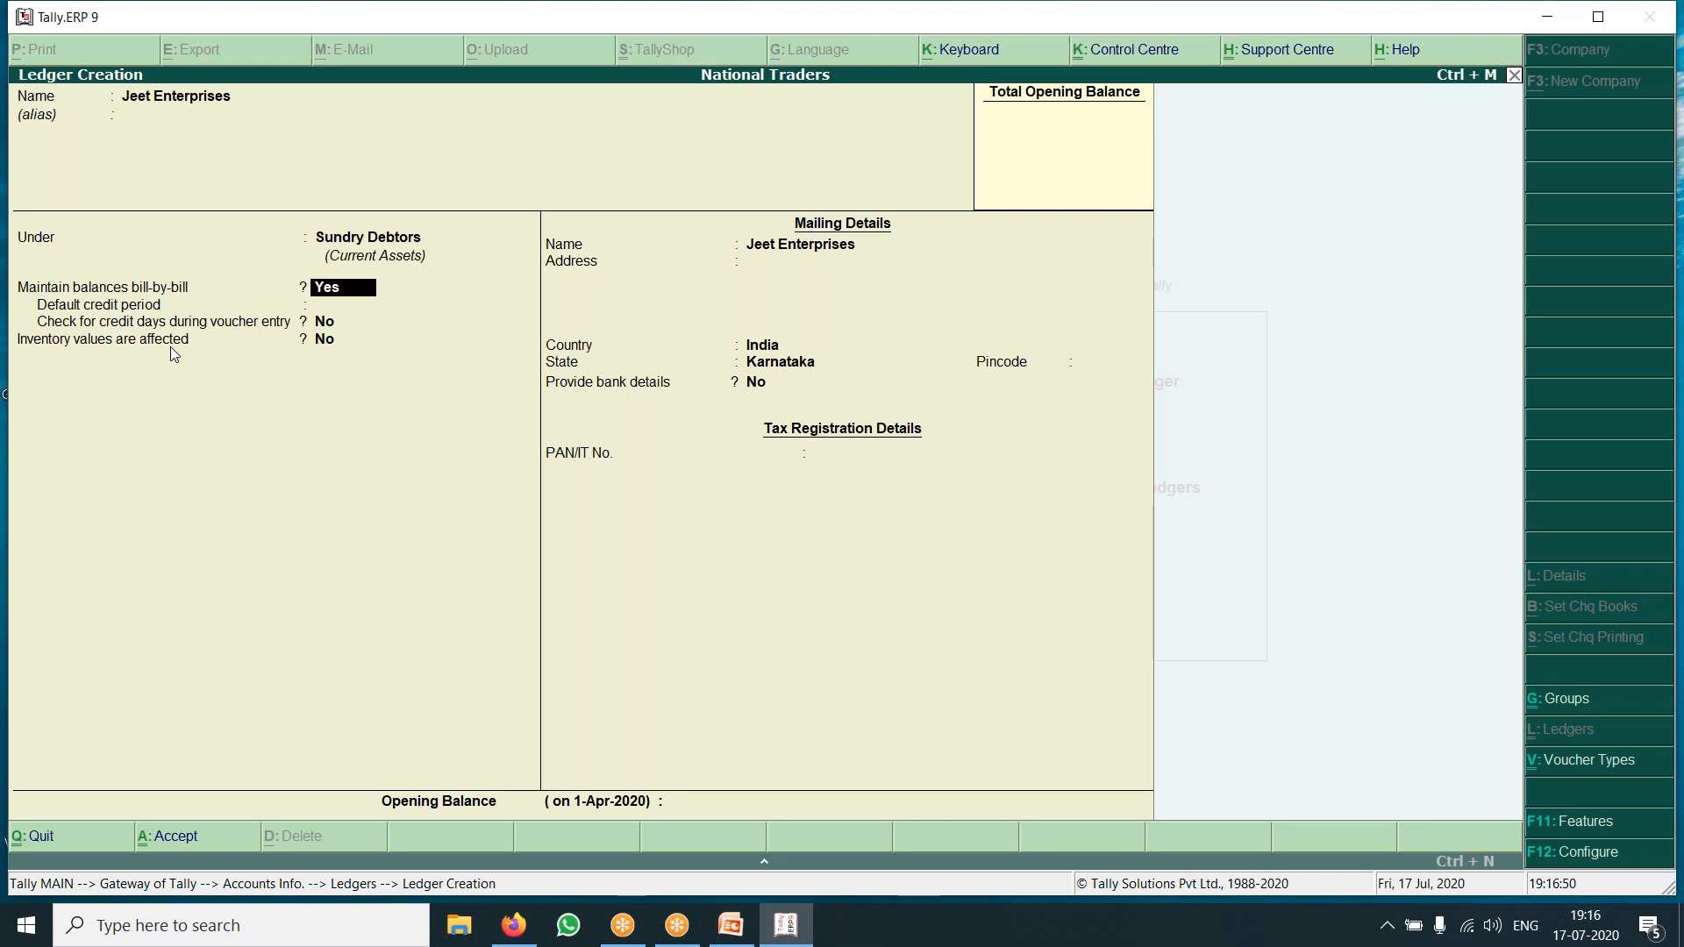
# Keep bill-by-bill balances on for Jeet Enterprises, with no default credit period, no credit days check, and inventory values unaffected.
pyautogui.press('Return')
pyautogui.press('Return')
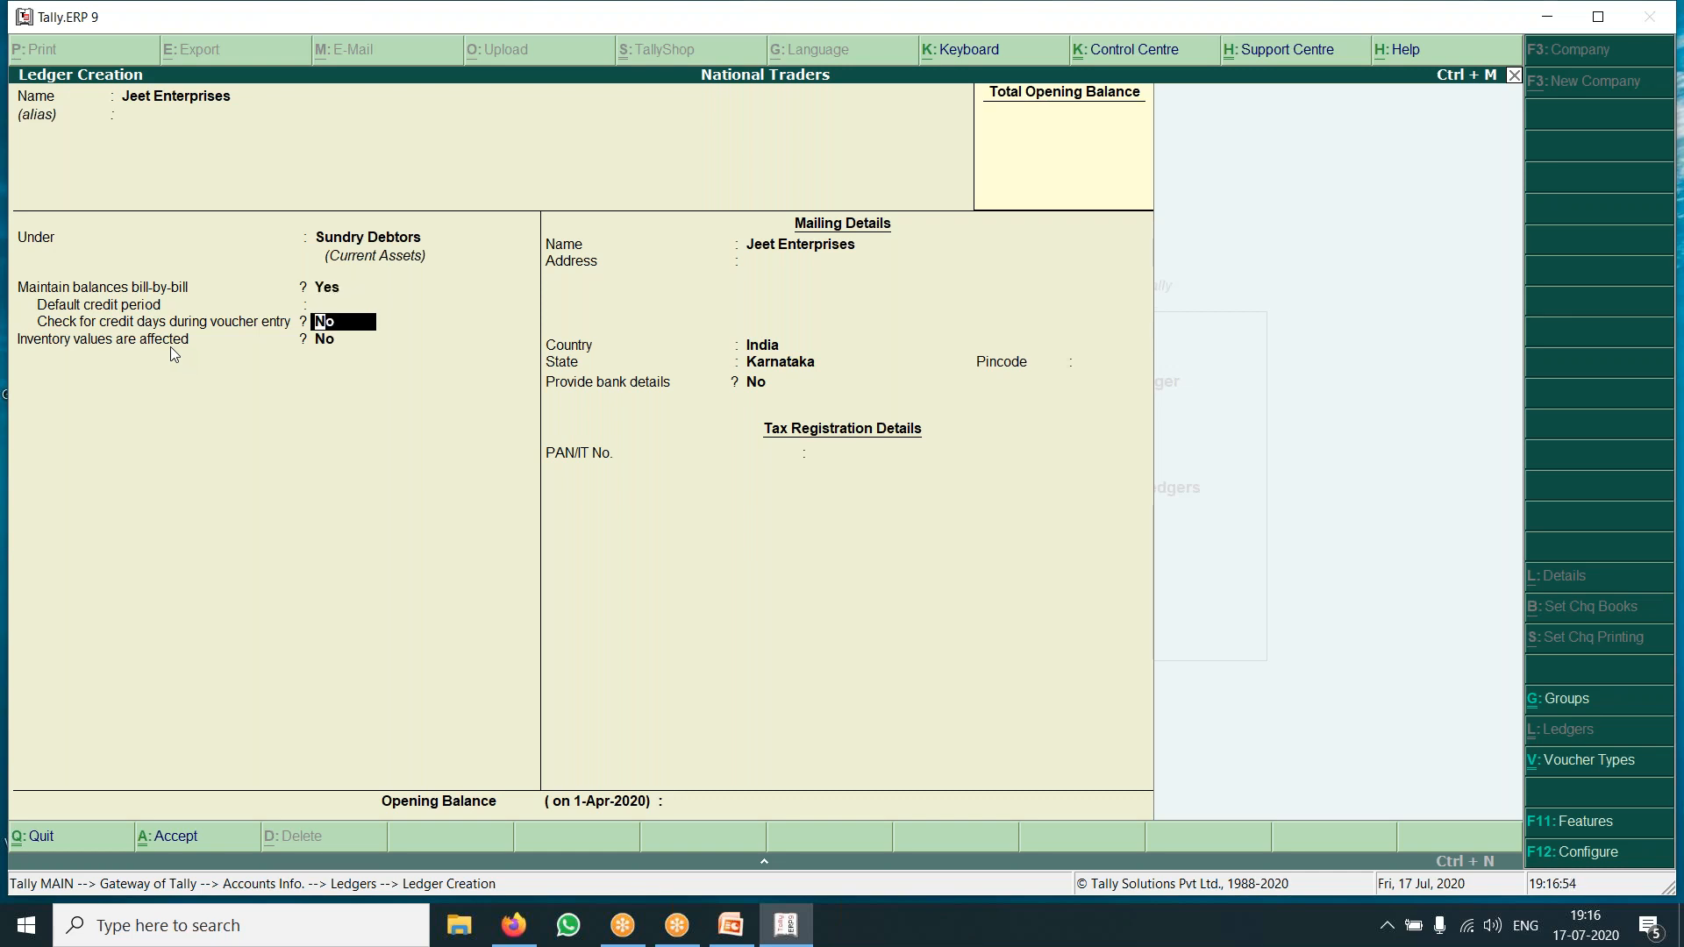
pyautogui.press('Return')
pyautogui.press('Return')
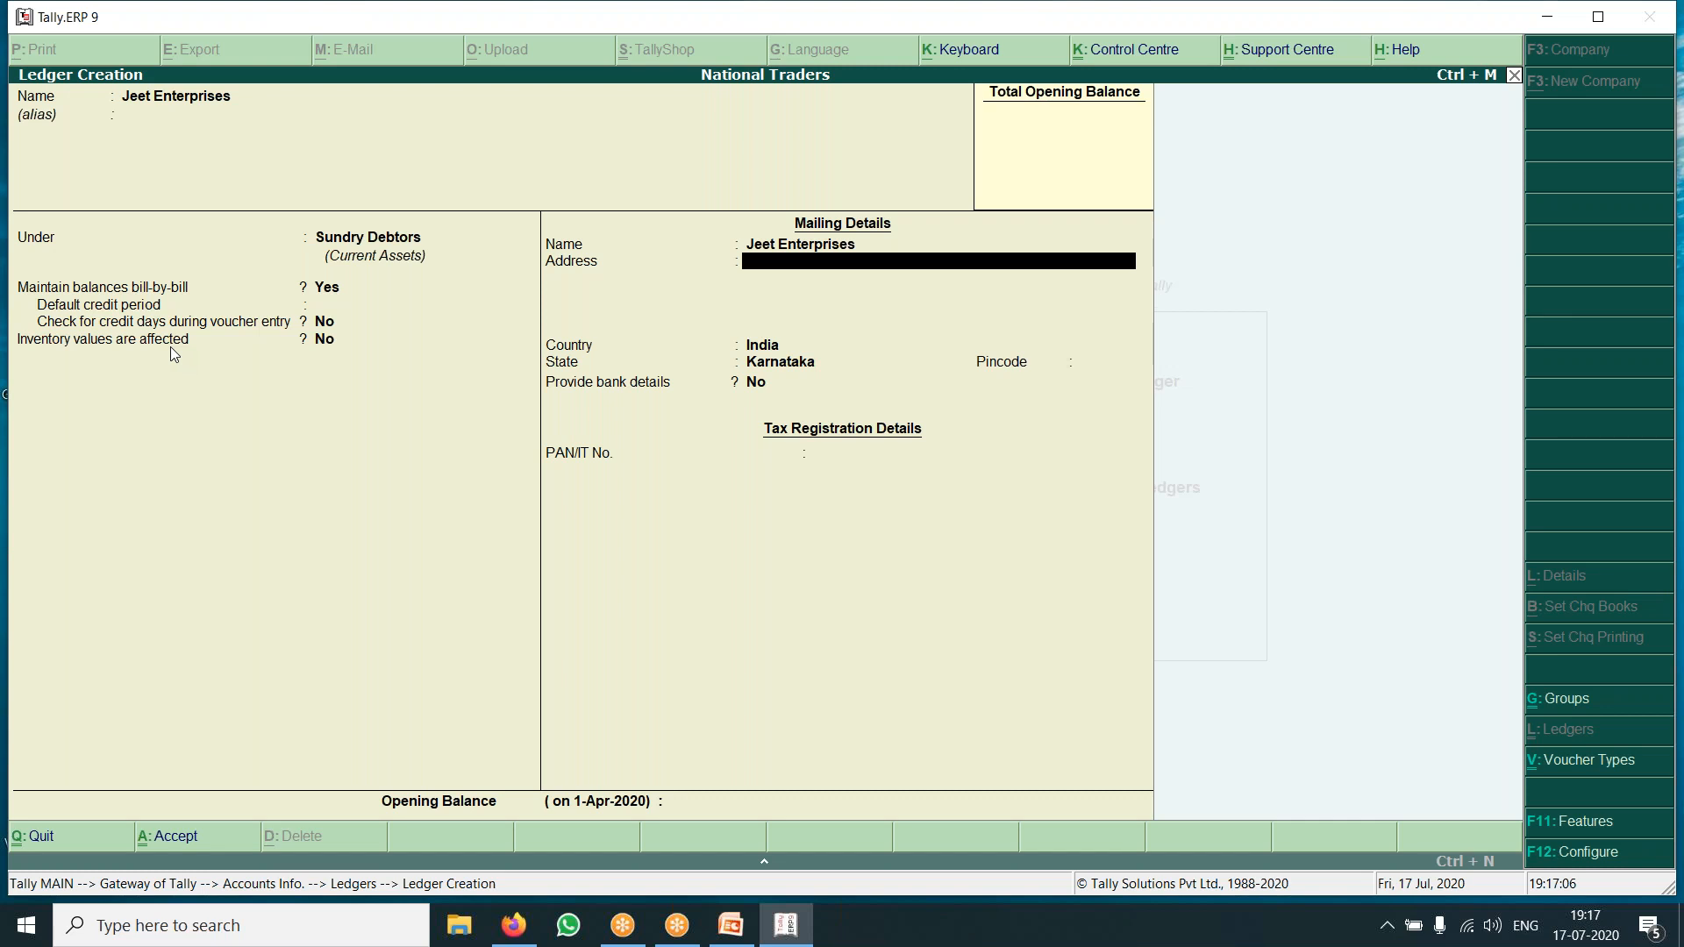
# Save the Jeet Enterprises ledger with an empty address, country India, state Karnataka, no bank details, and an empty opening balance.
pyautogui.press('Return')
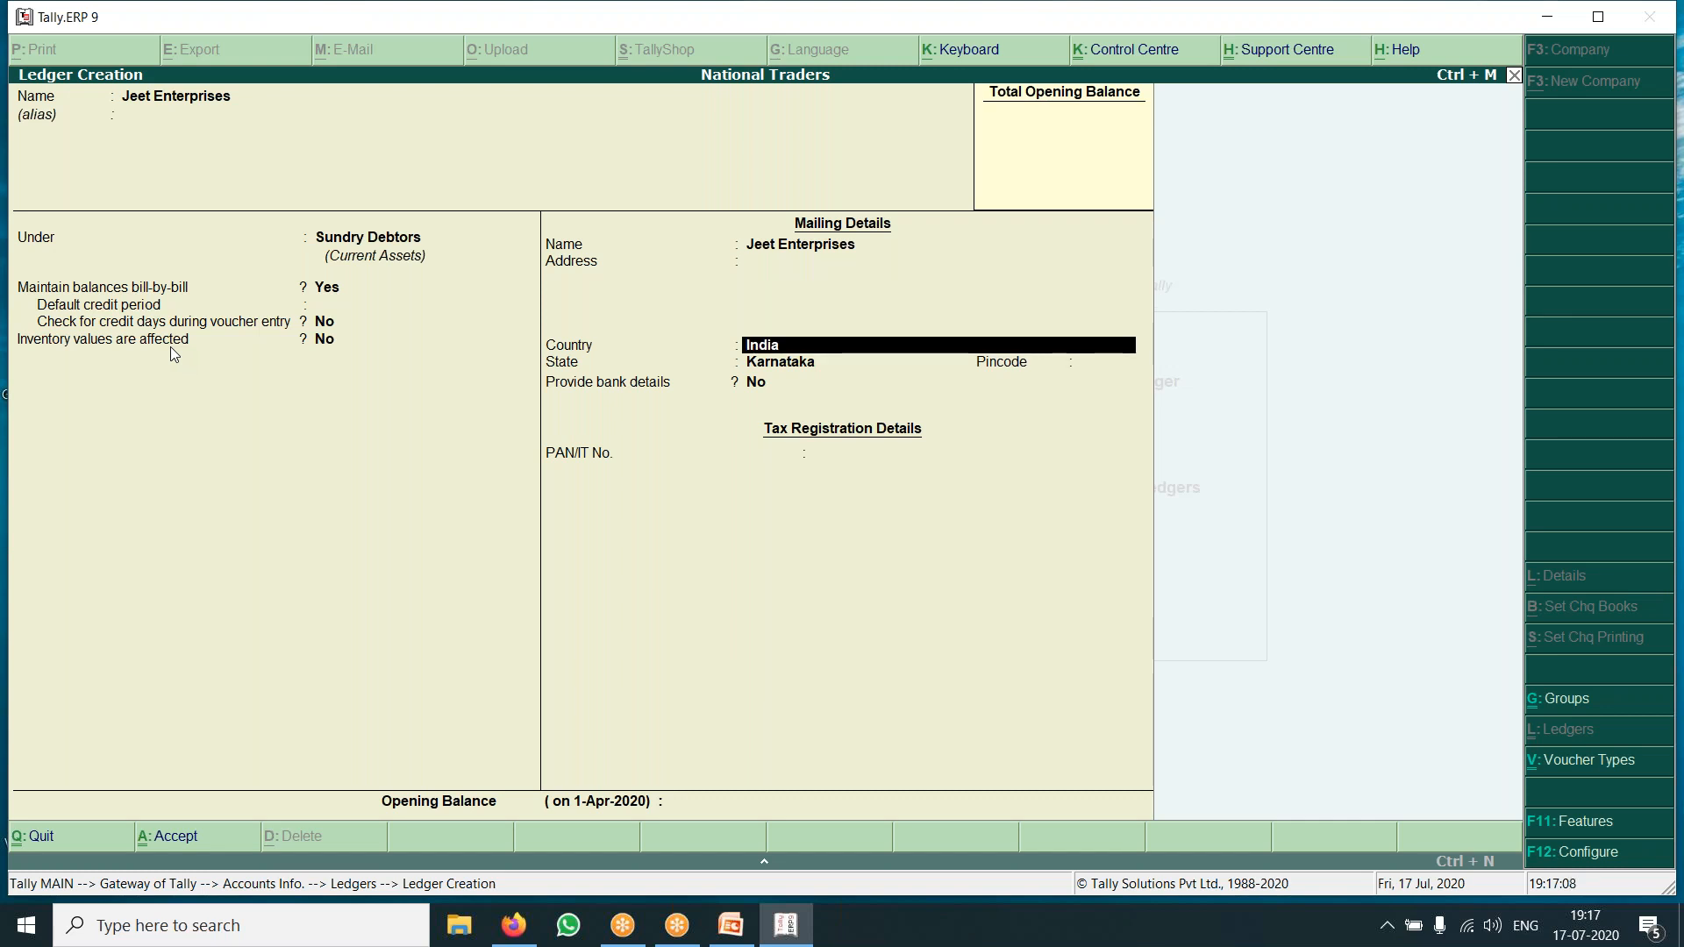
pyautogui.press('Return')
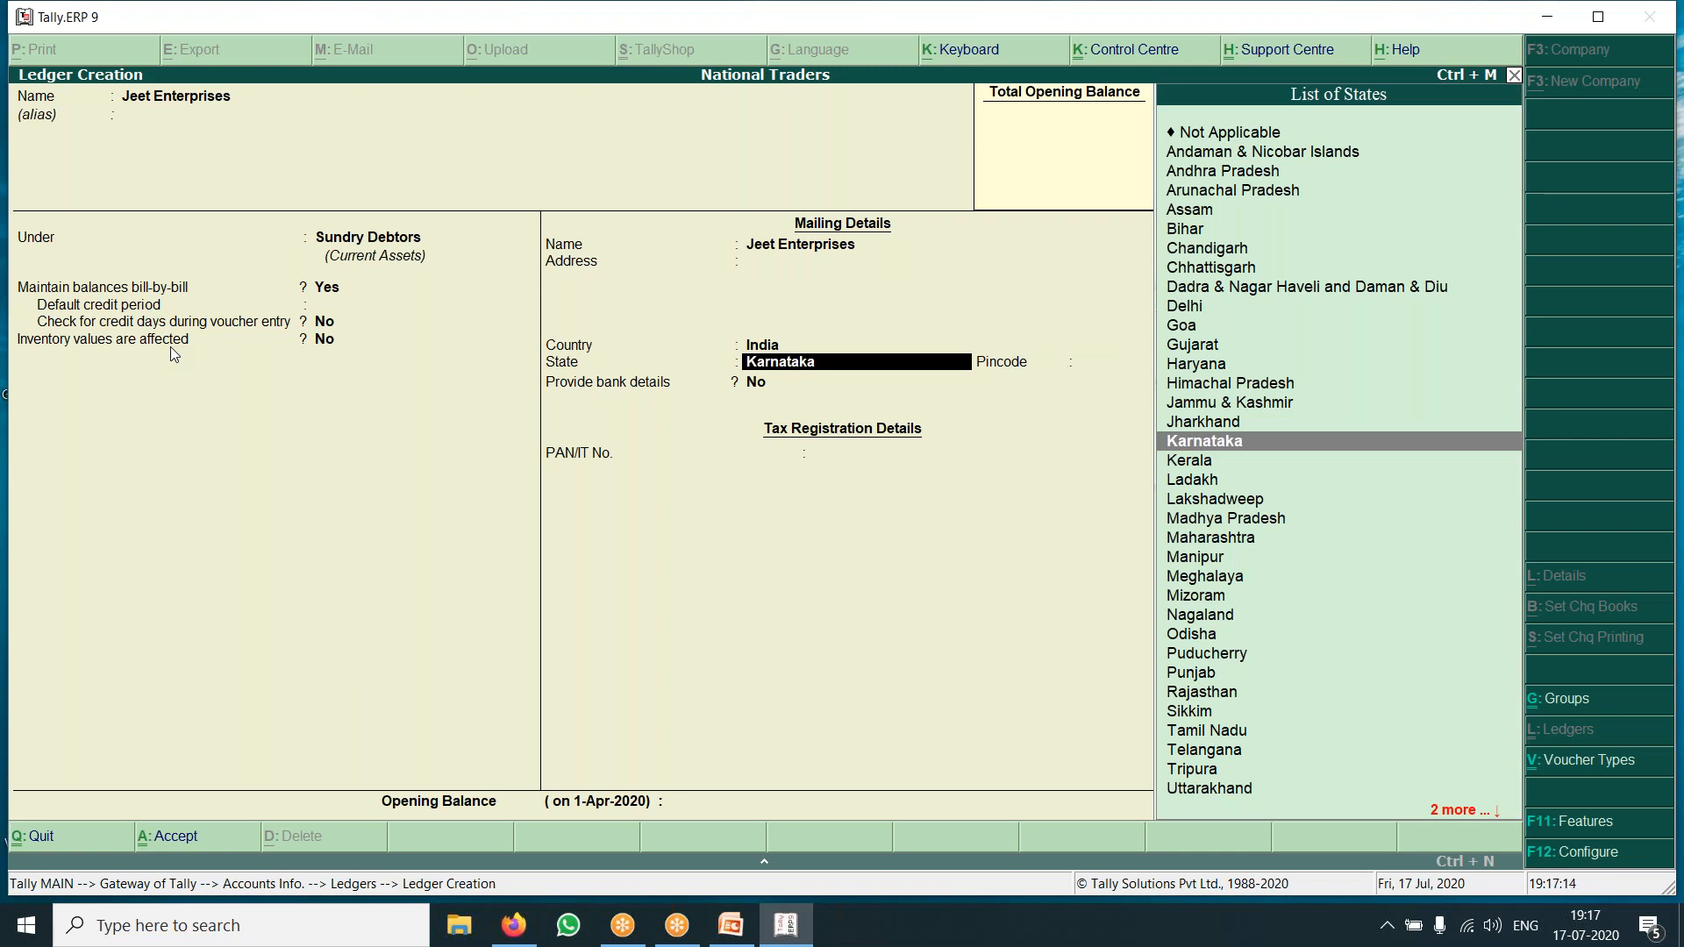
pyautogui.press('Return')
pyautogui.press('Return')
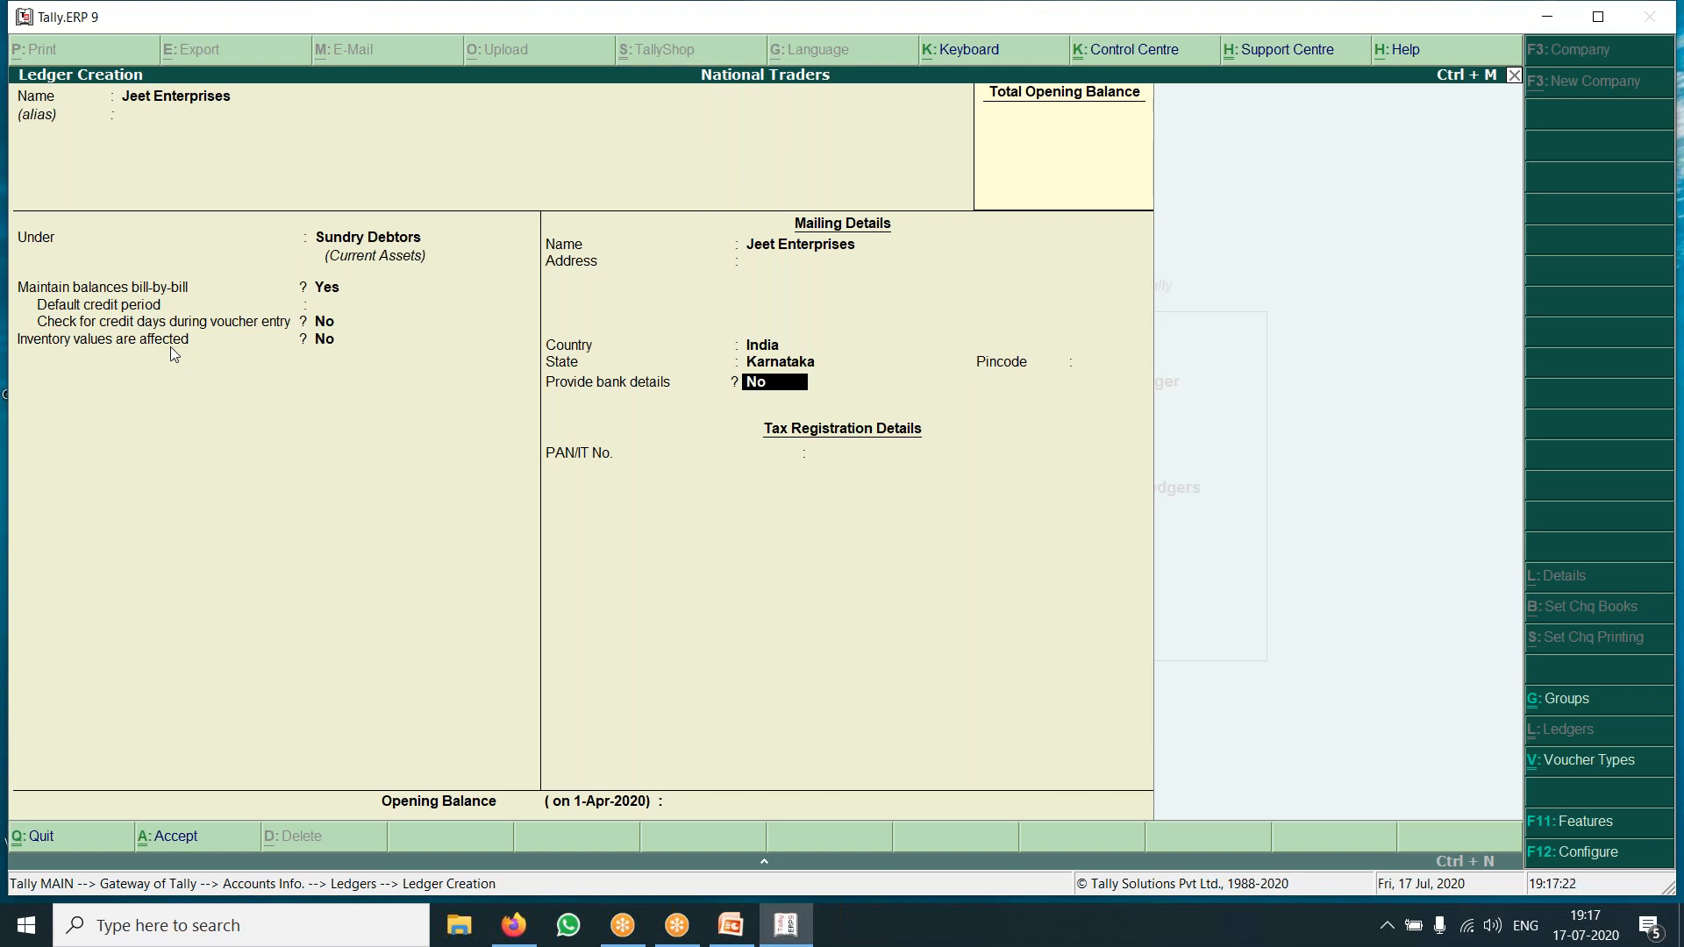
pyautogui.press('Return')
pyautogui.press('Return')
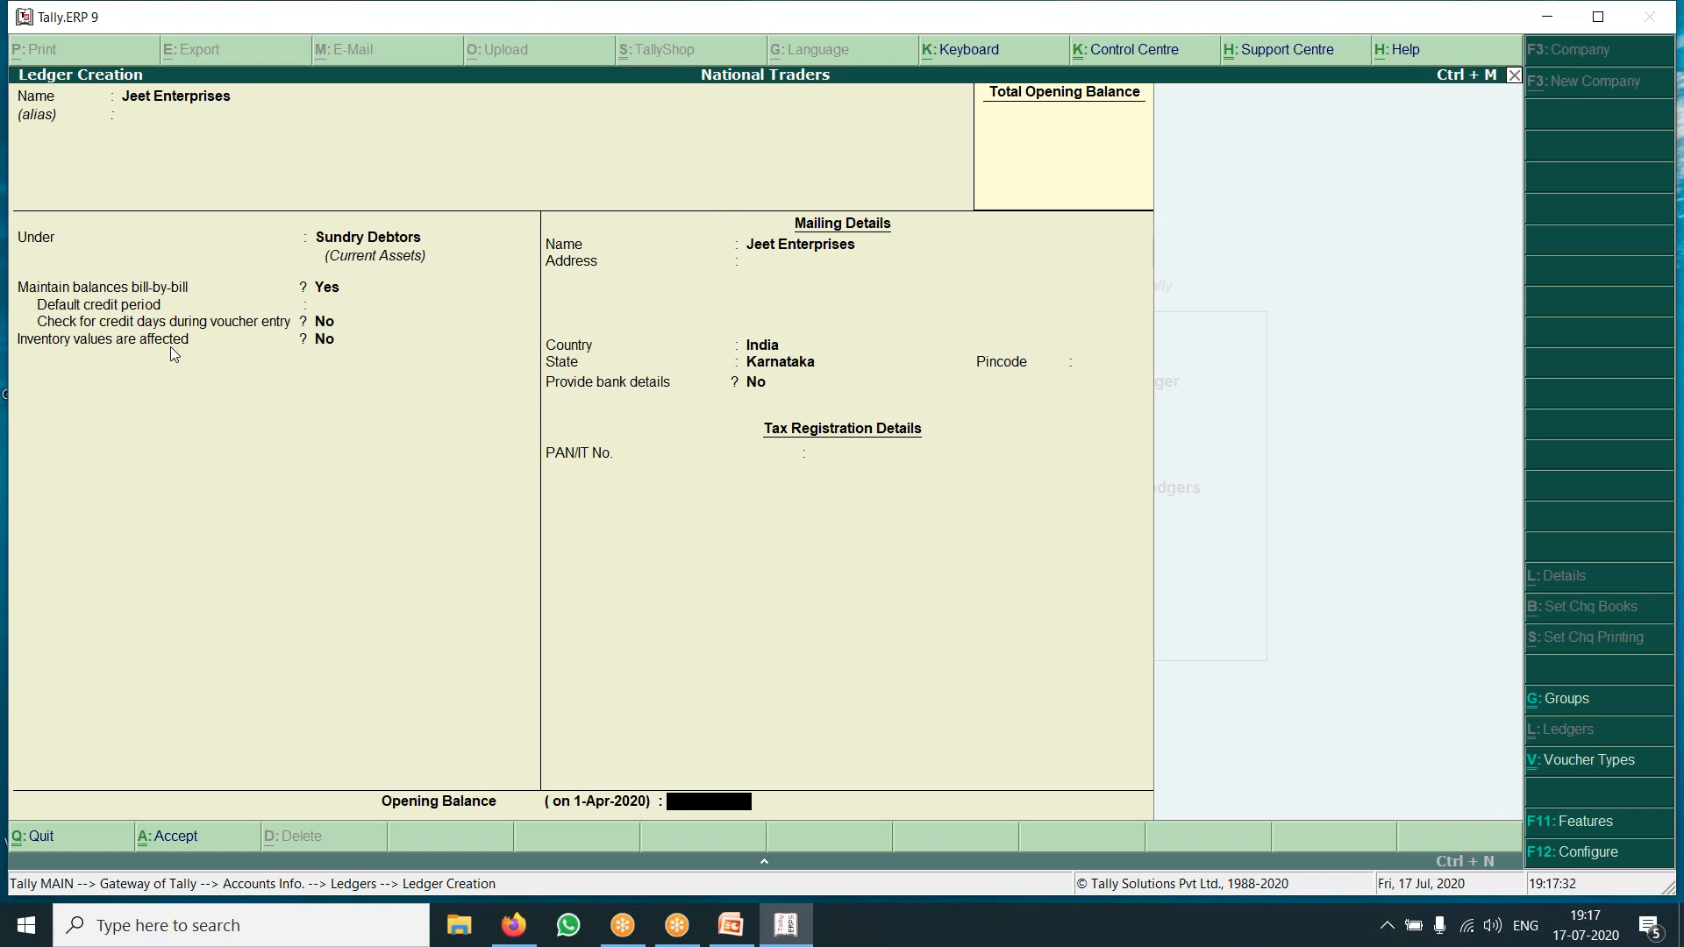
pyautogui.press('Return')
pyautogui.press('Return')
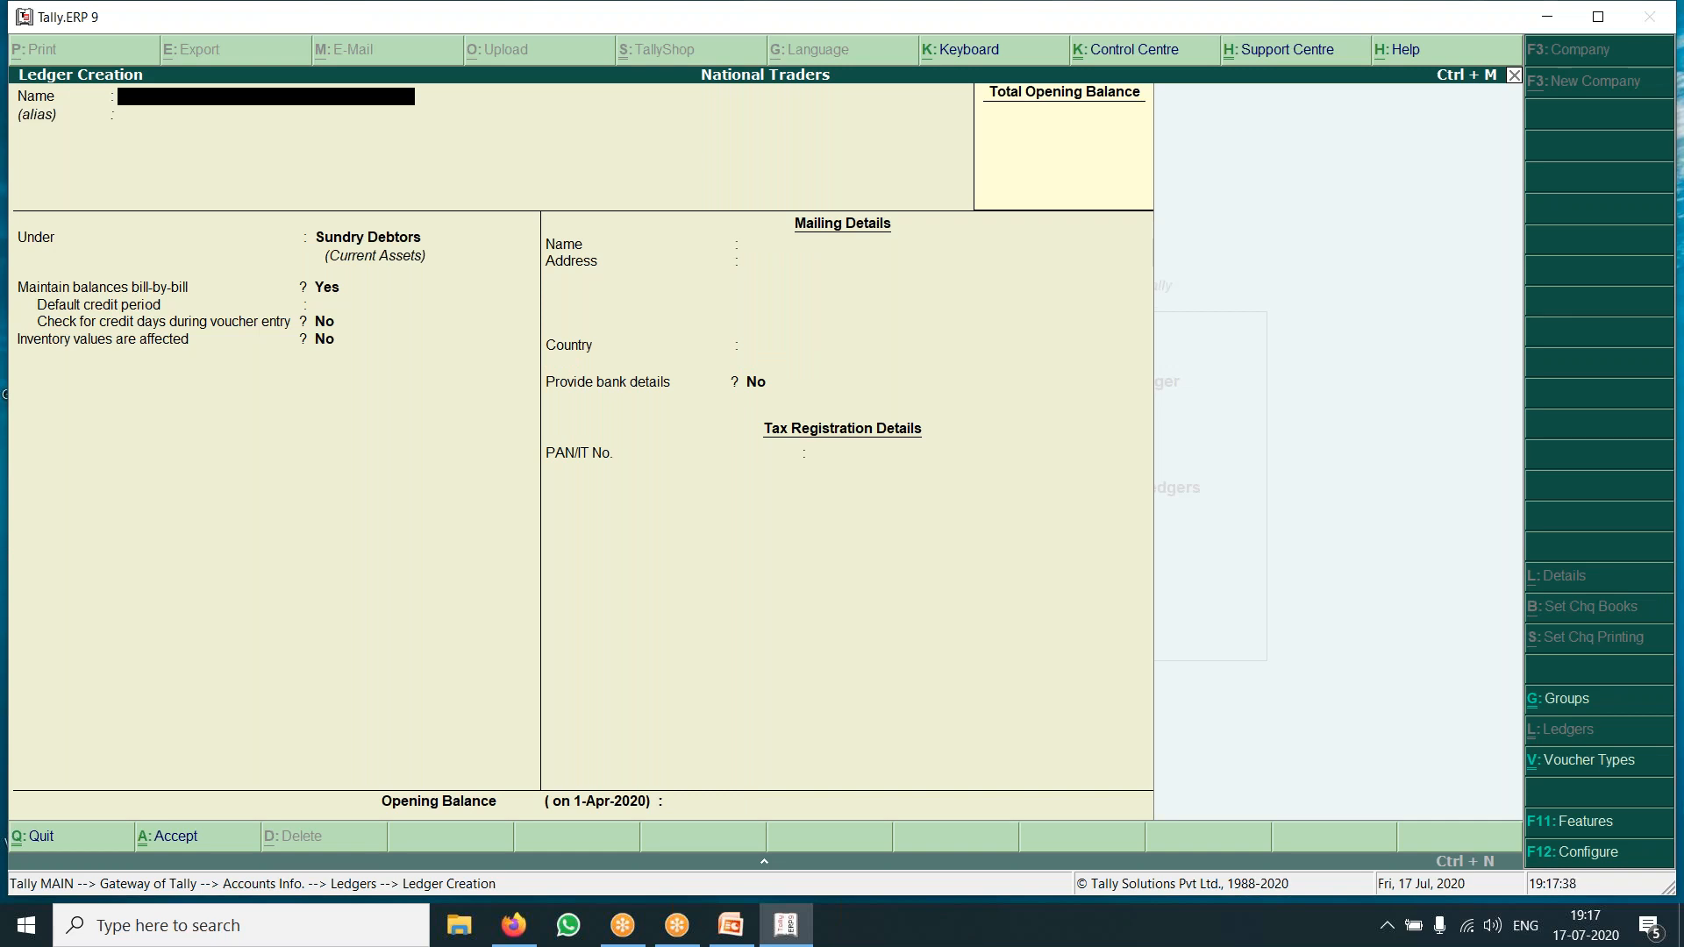
# Name the next ledger Yes Company, leave its alias empty, and place it under Sundry Creditors.
pyautogui.write('Yes Company')
pyautogui.press('Return')
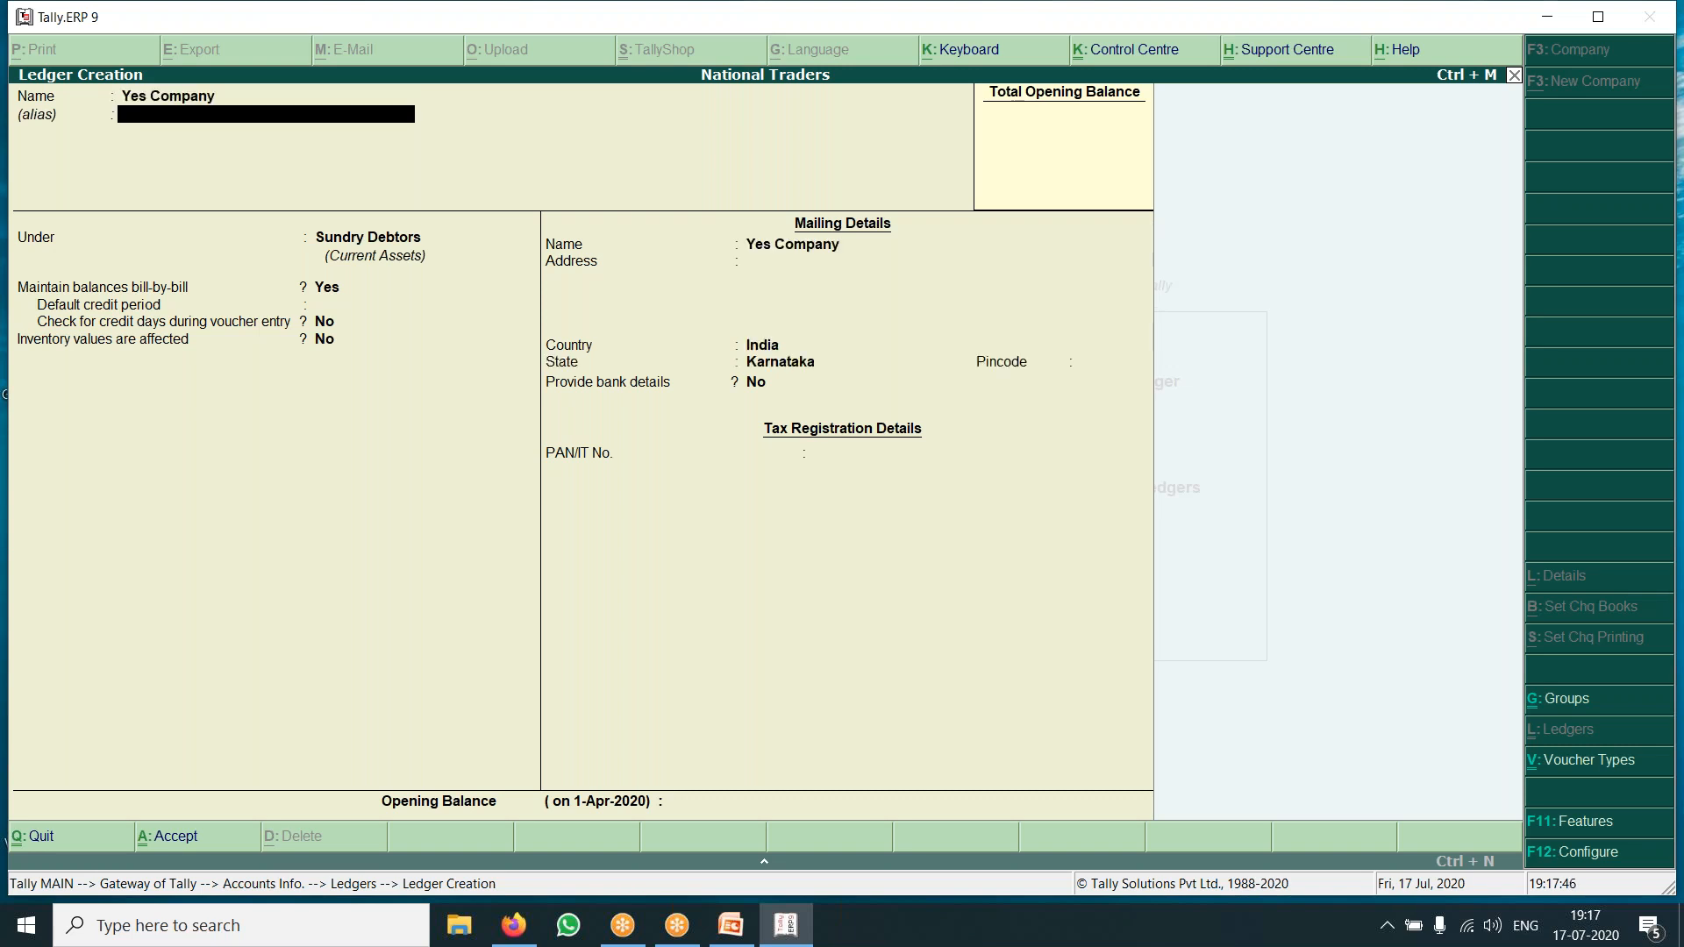
pyautogui.press('Return')
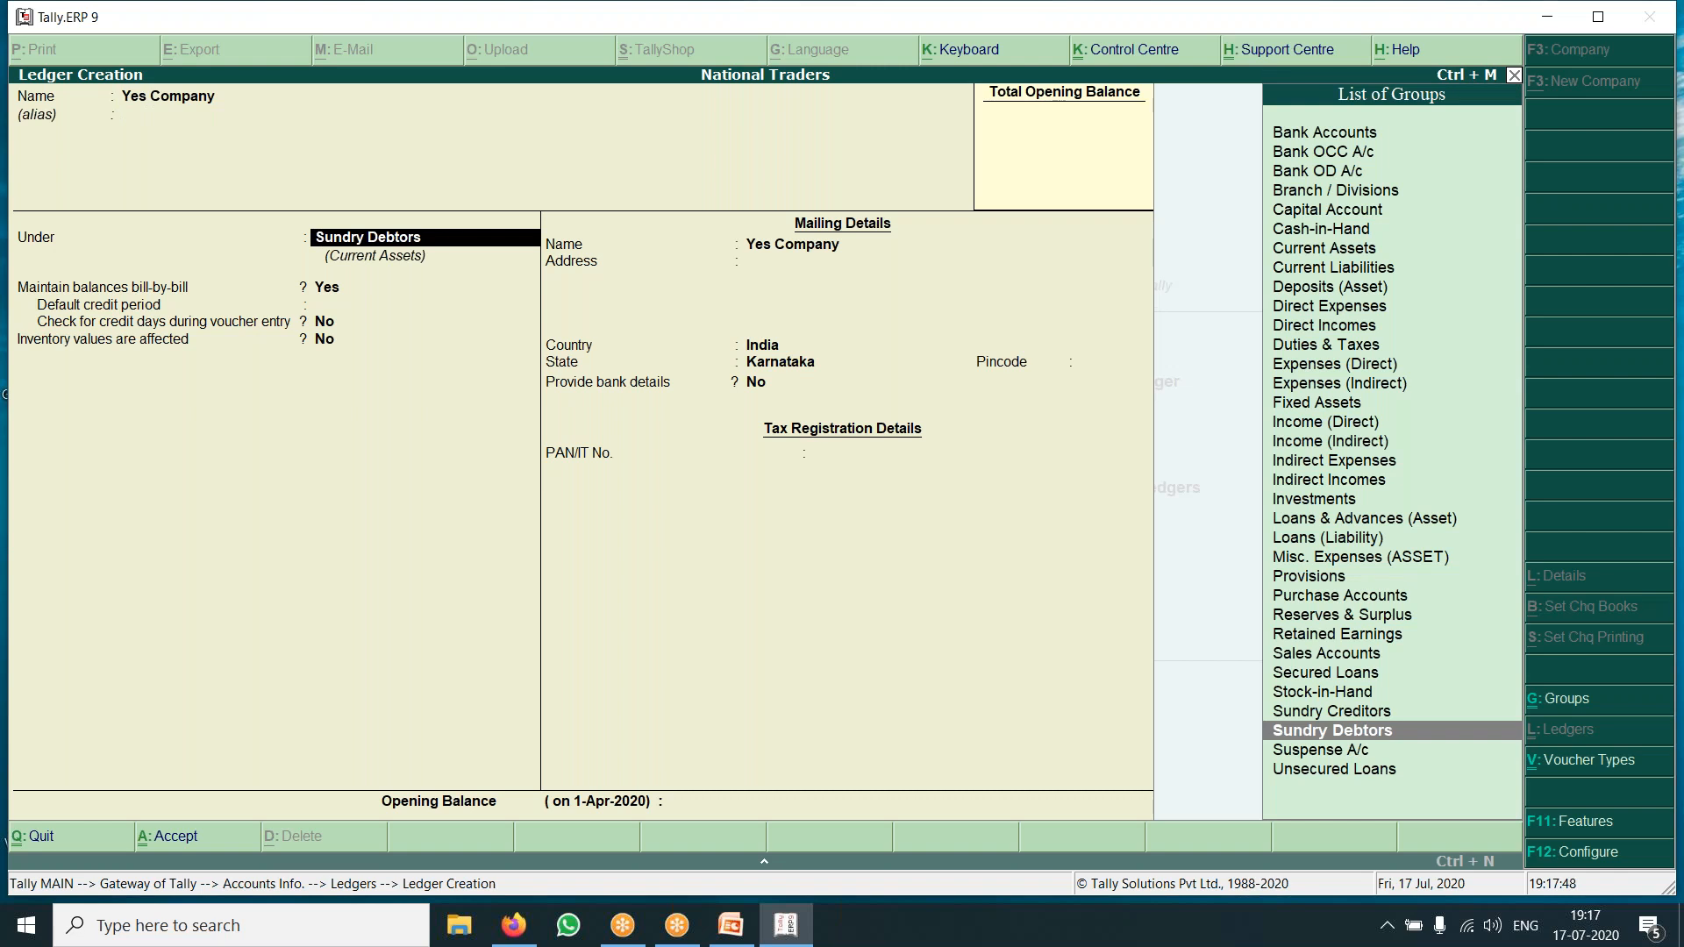
pyautogui.press('Up')
pyautogui.press('Return')
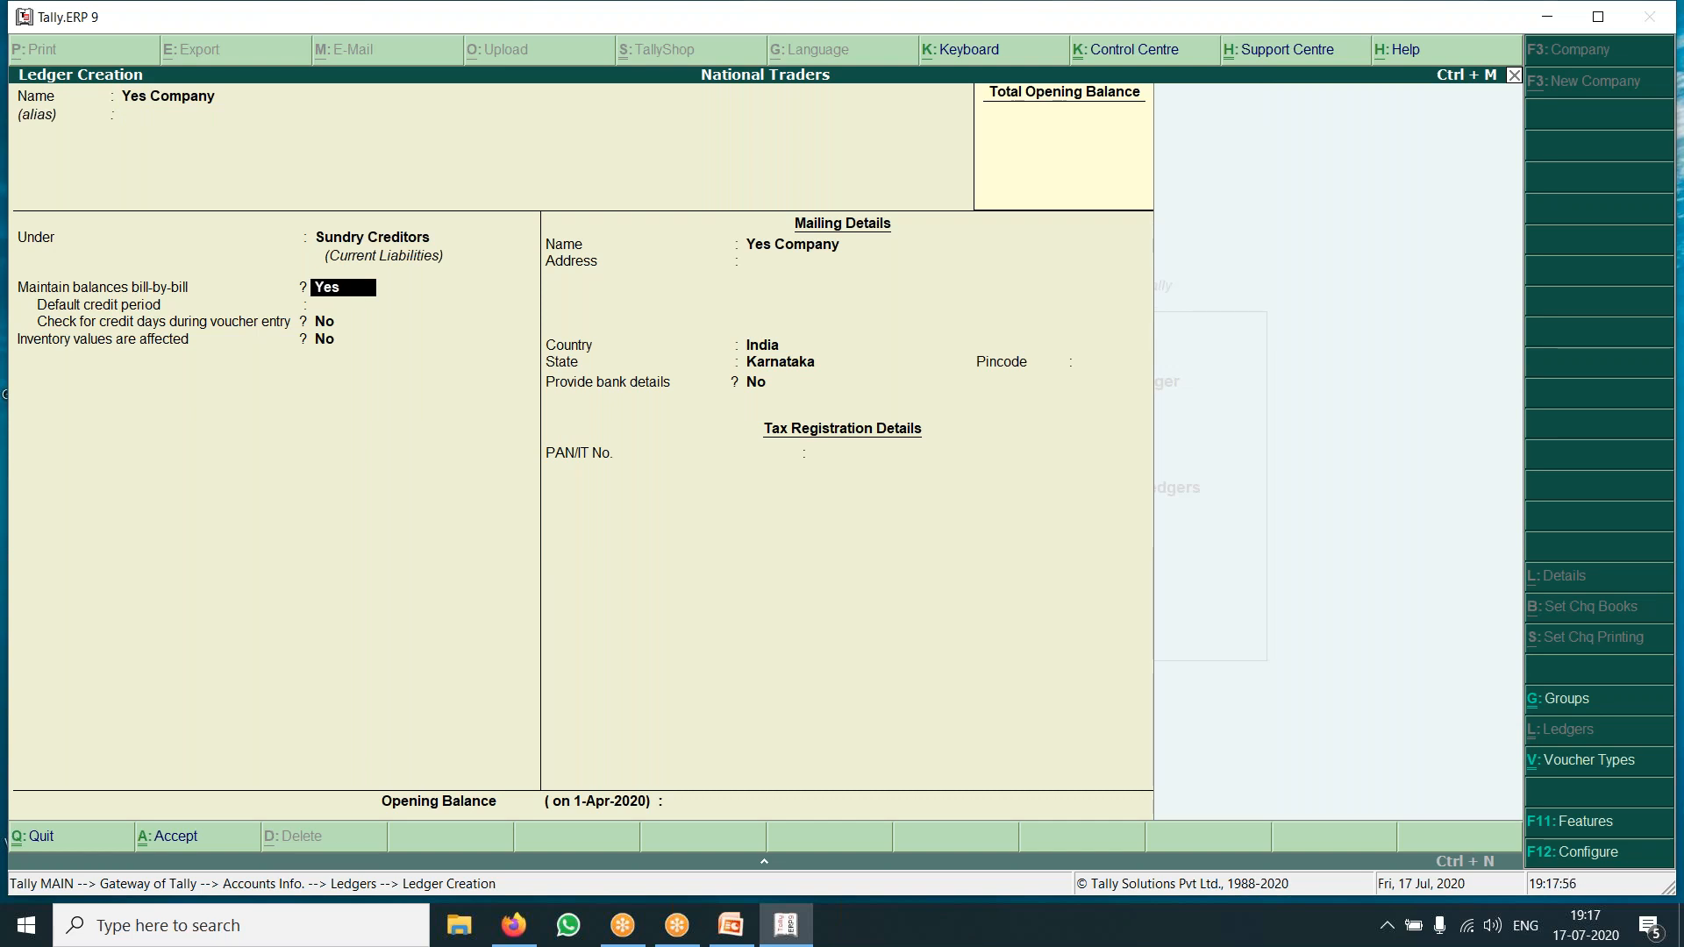
# Save the Yes Company ledger with bill-by-bill balances on, state Karnataka, no bank details and an empty opening balance, and quit ledger creation.
pyautogui.press('Return')
pyautogui.press('Return')
pyautogui.press('Return')
pyautogui.press('Return')
pyautogui.press('Return')
pyautogui.press('Return')
pyautogui.press('Return')
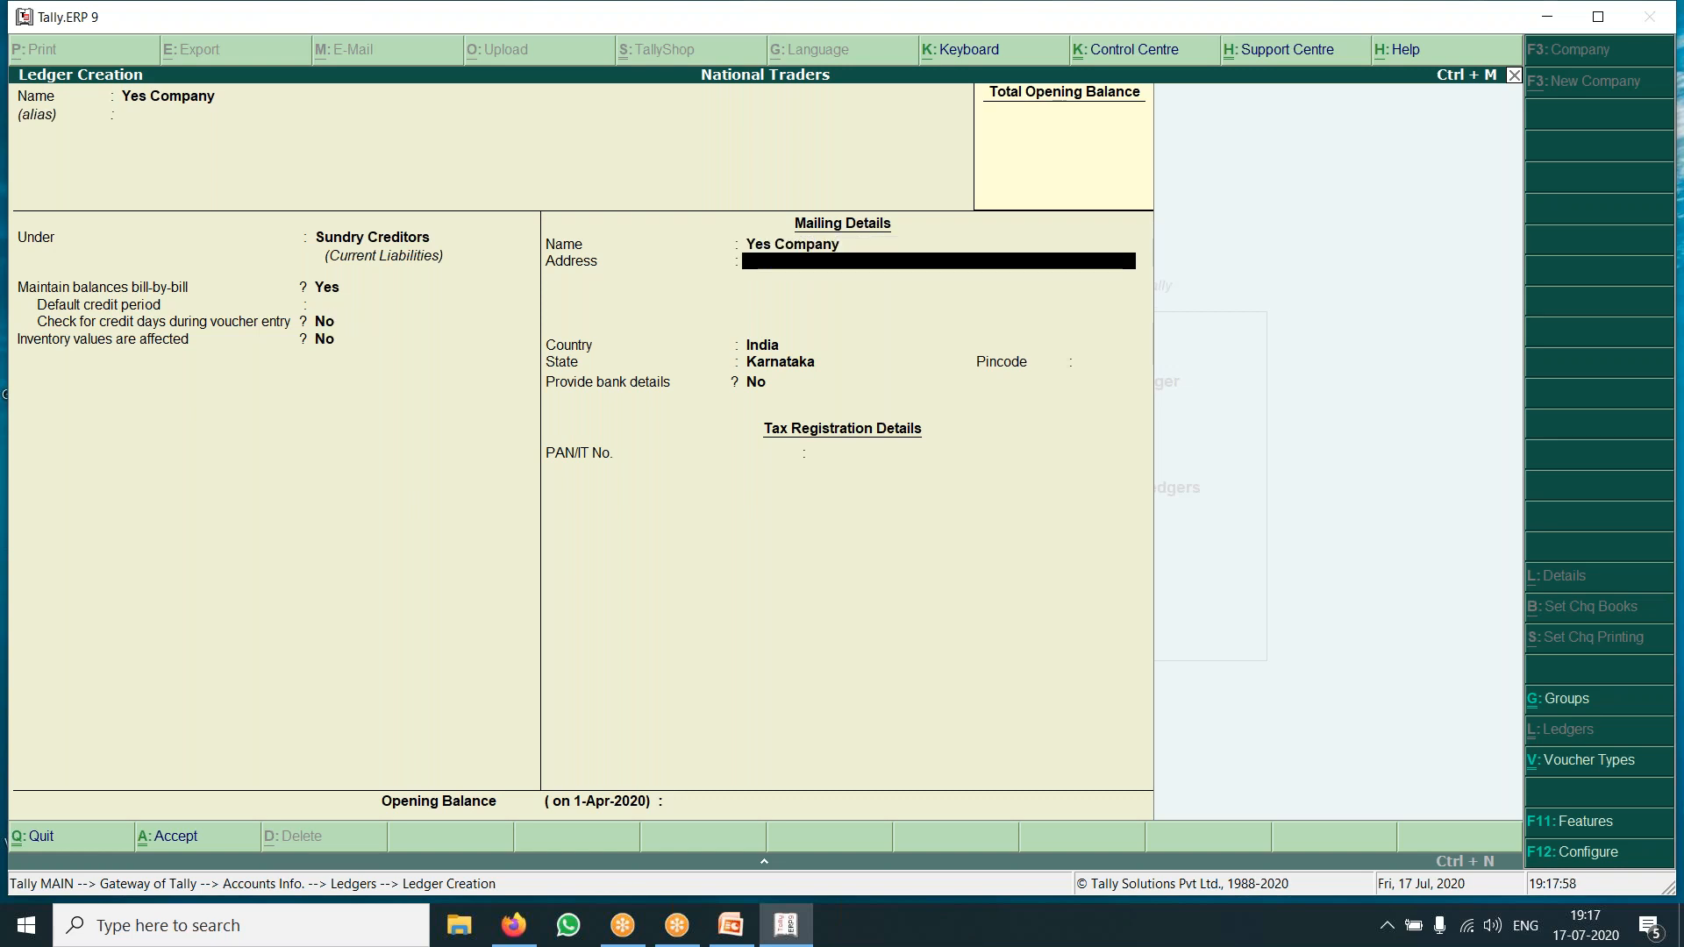
pyautogui.press('Return')
pyautogui.press('Return')
pyautogui.press('Return')
pyautogui.press('Return')
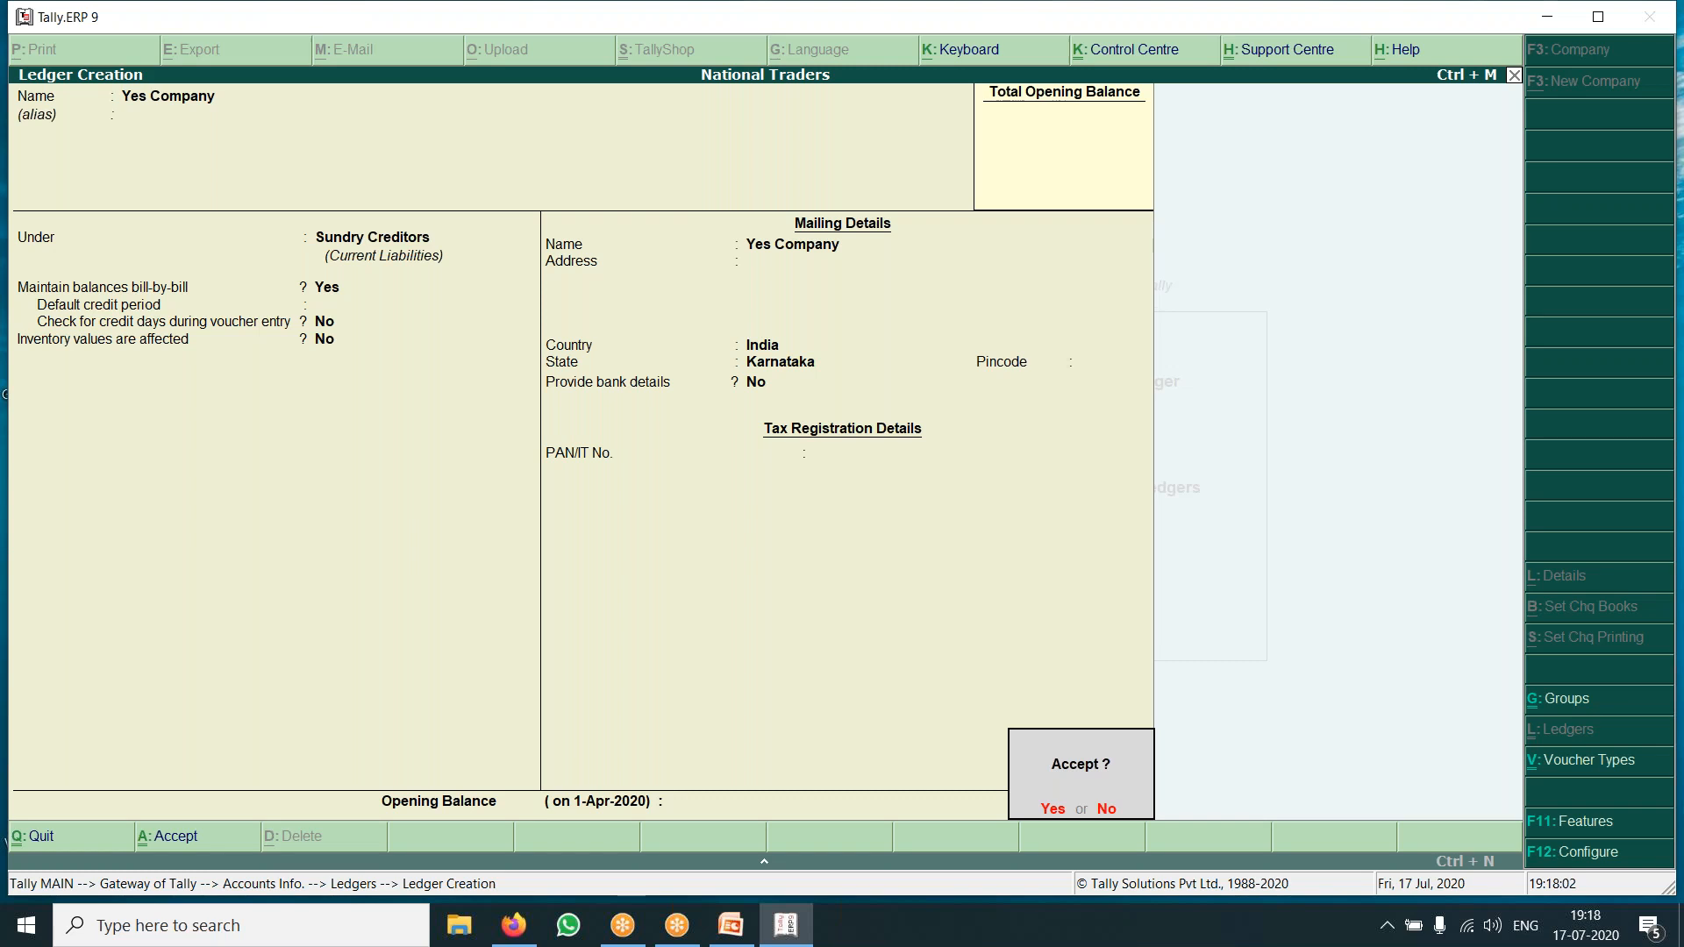
pyautogui.press('Return')
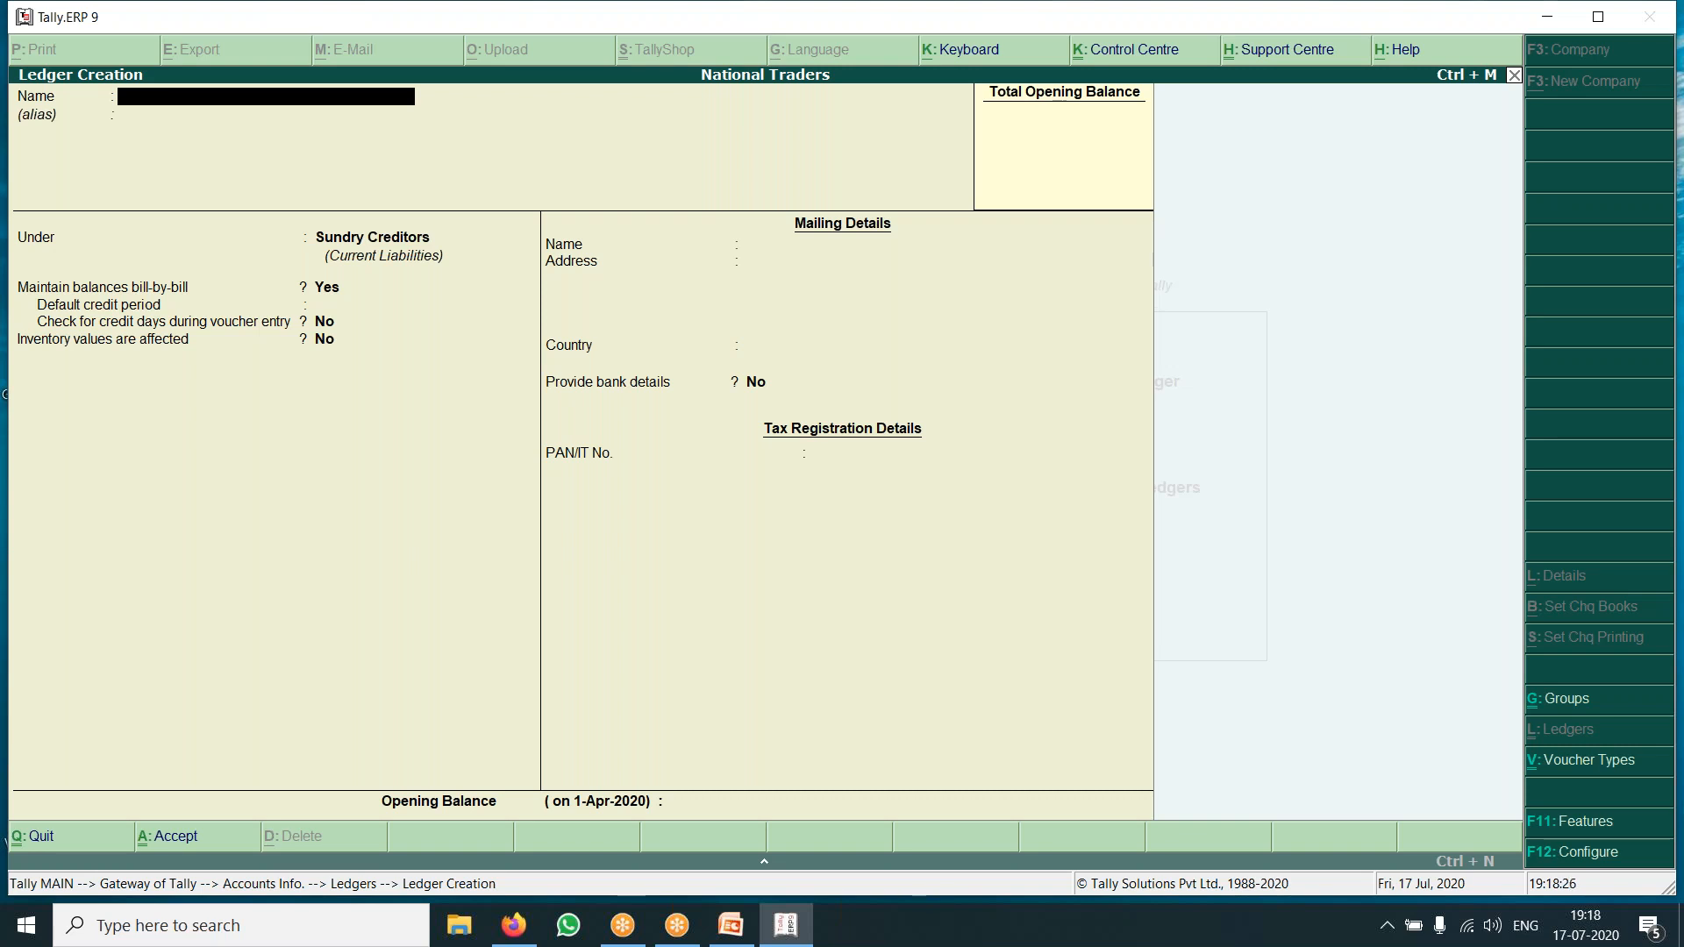
pyautogui.press('Escape')
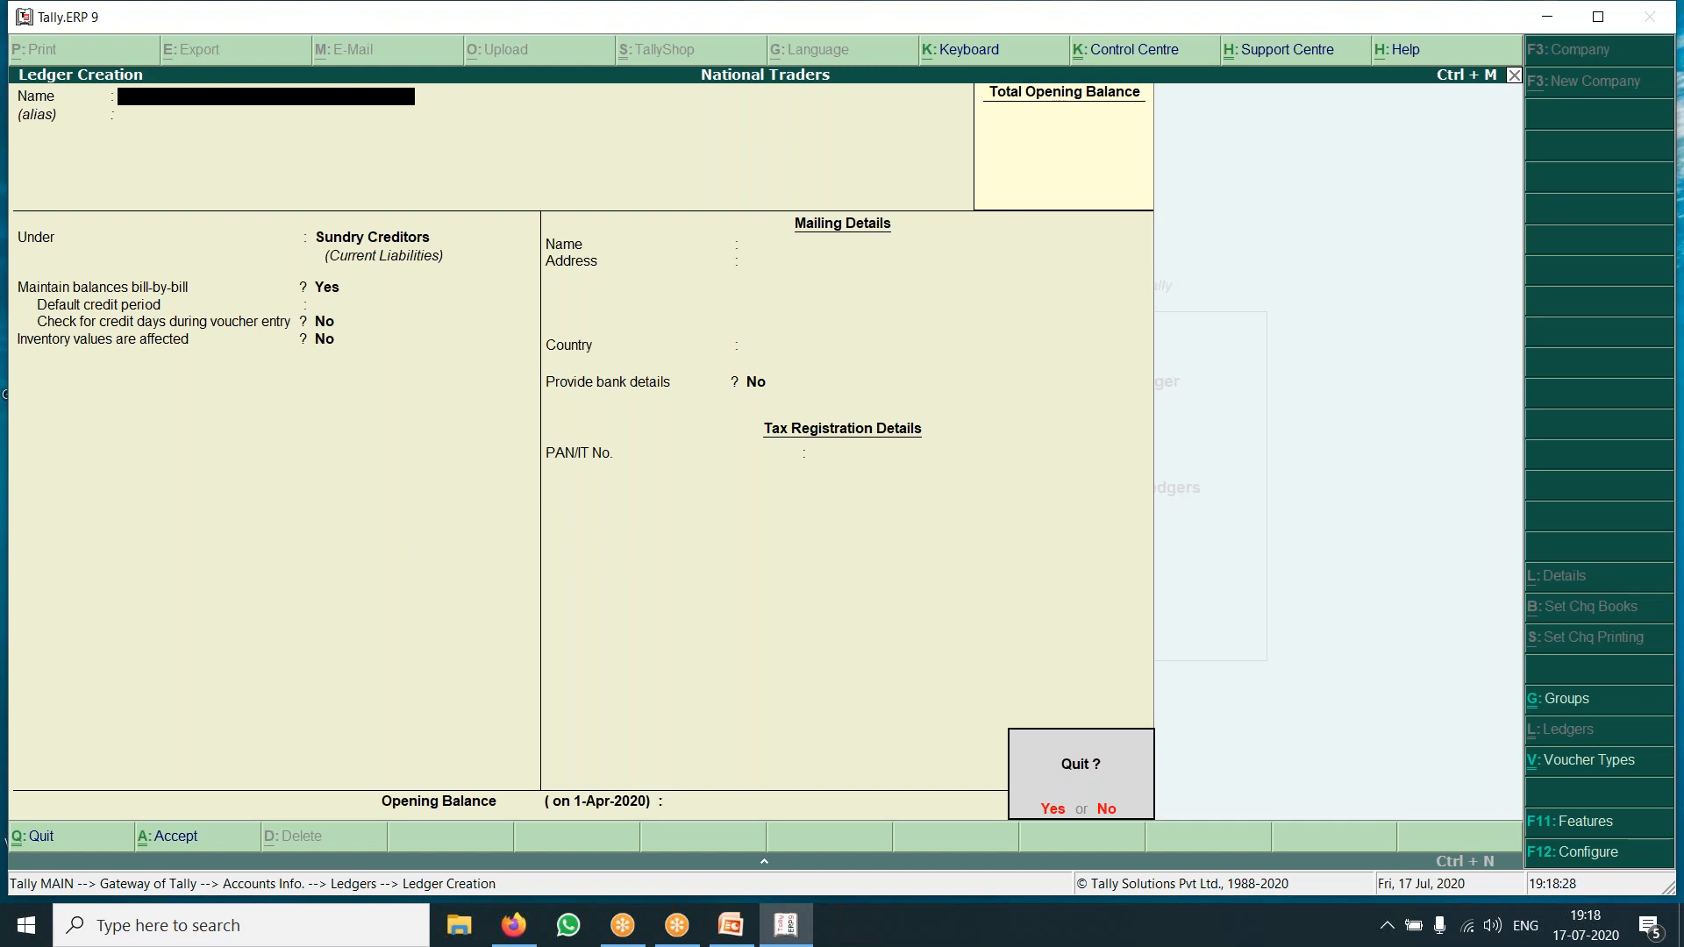
pyautogui.press('Return')
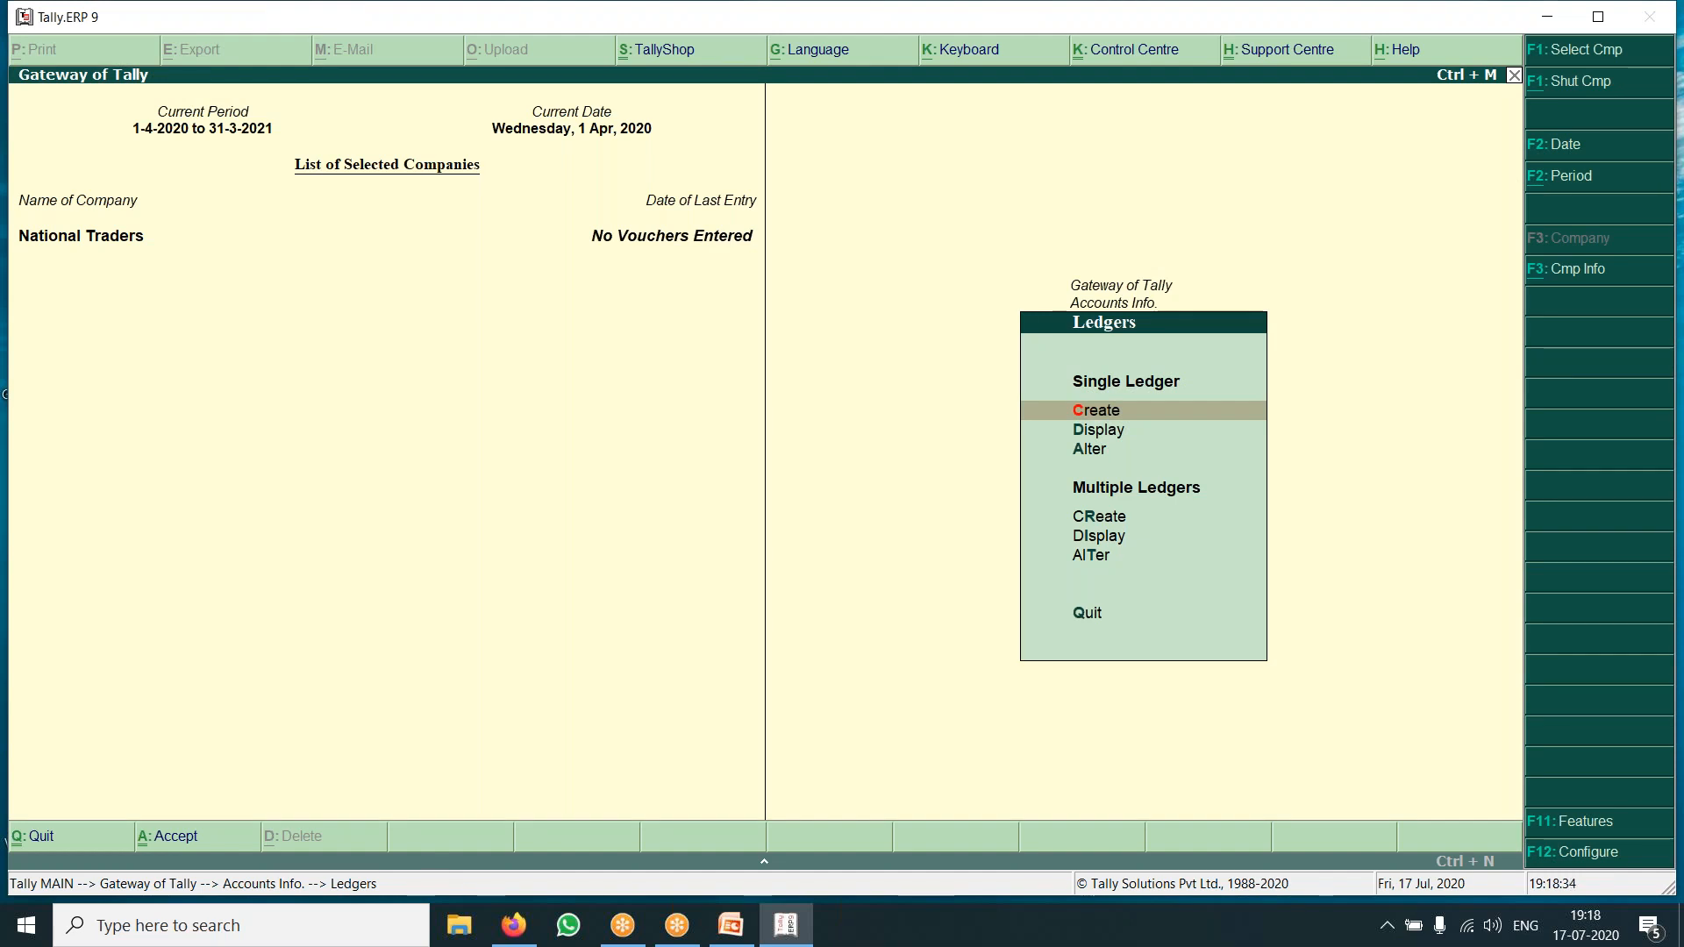
# Examine National Traders' full list of ledgers in the single-ledger display, and return to the ledger options.
pyautogui.press('Down')
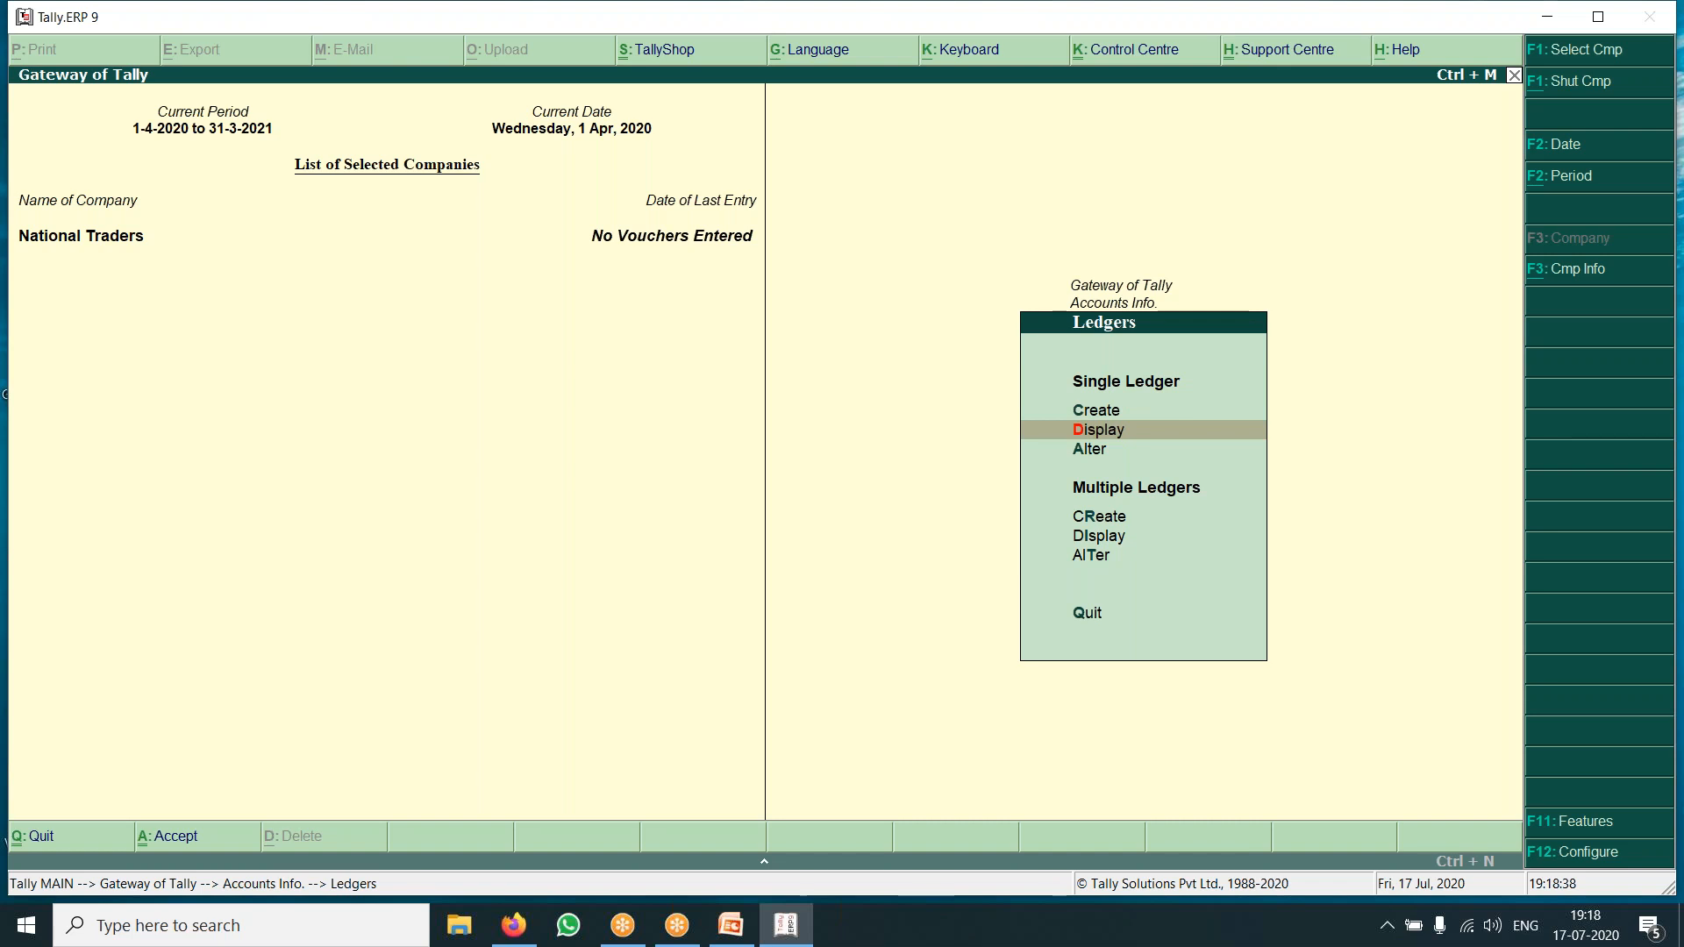
pyautogui.press('Return')
pyautogui.press('Down')
pyautogui.press('Down')
pyautogui.press('Down')
pyautogui.press('Down')
pyautogui.press('Down')
pyautogui.press('Down')
pyautogui.press('Down')
pyautogui.press('Down')
pyautogui.press('Down')
pyautogui.press('Down')
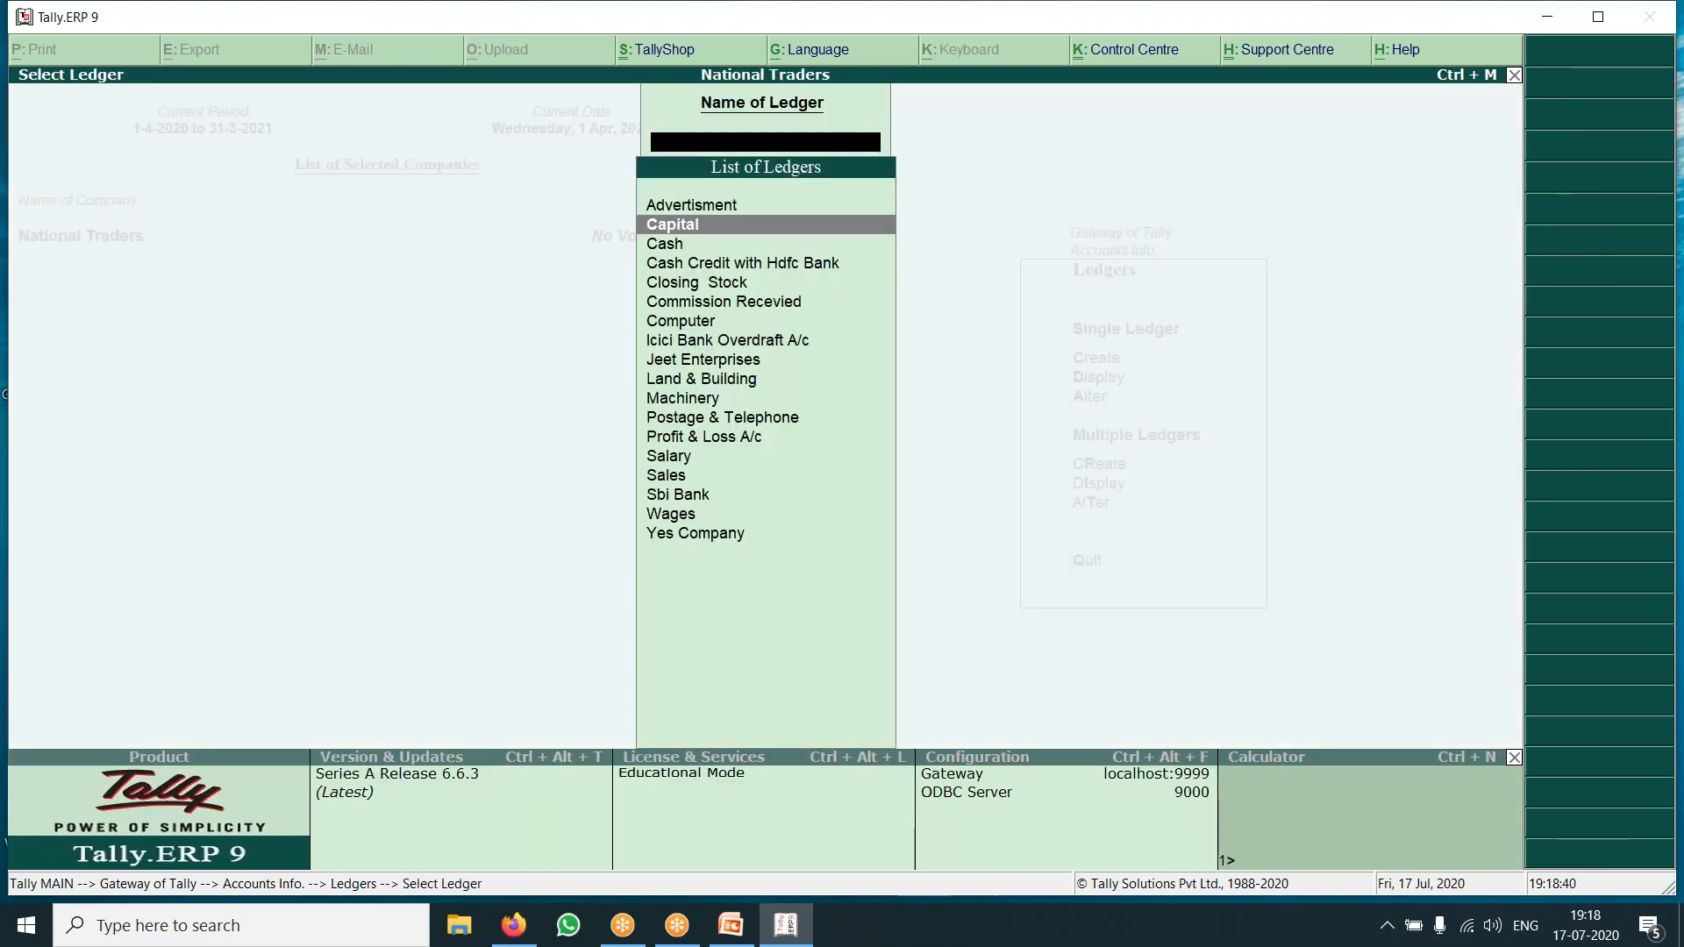
pyautogui.press('Down')
pyautogui.press('Down')
pyautogui.press('Down')
pyautogui.press('Down')
pyautogui.press('Down')
pyautogui.press('Down')
pyautogui.press('Down')
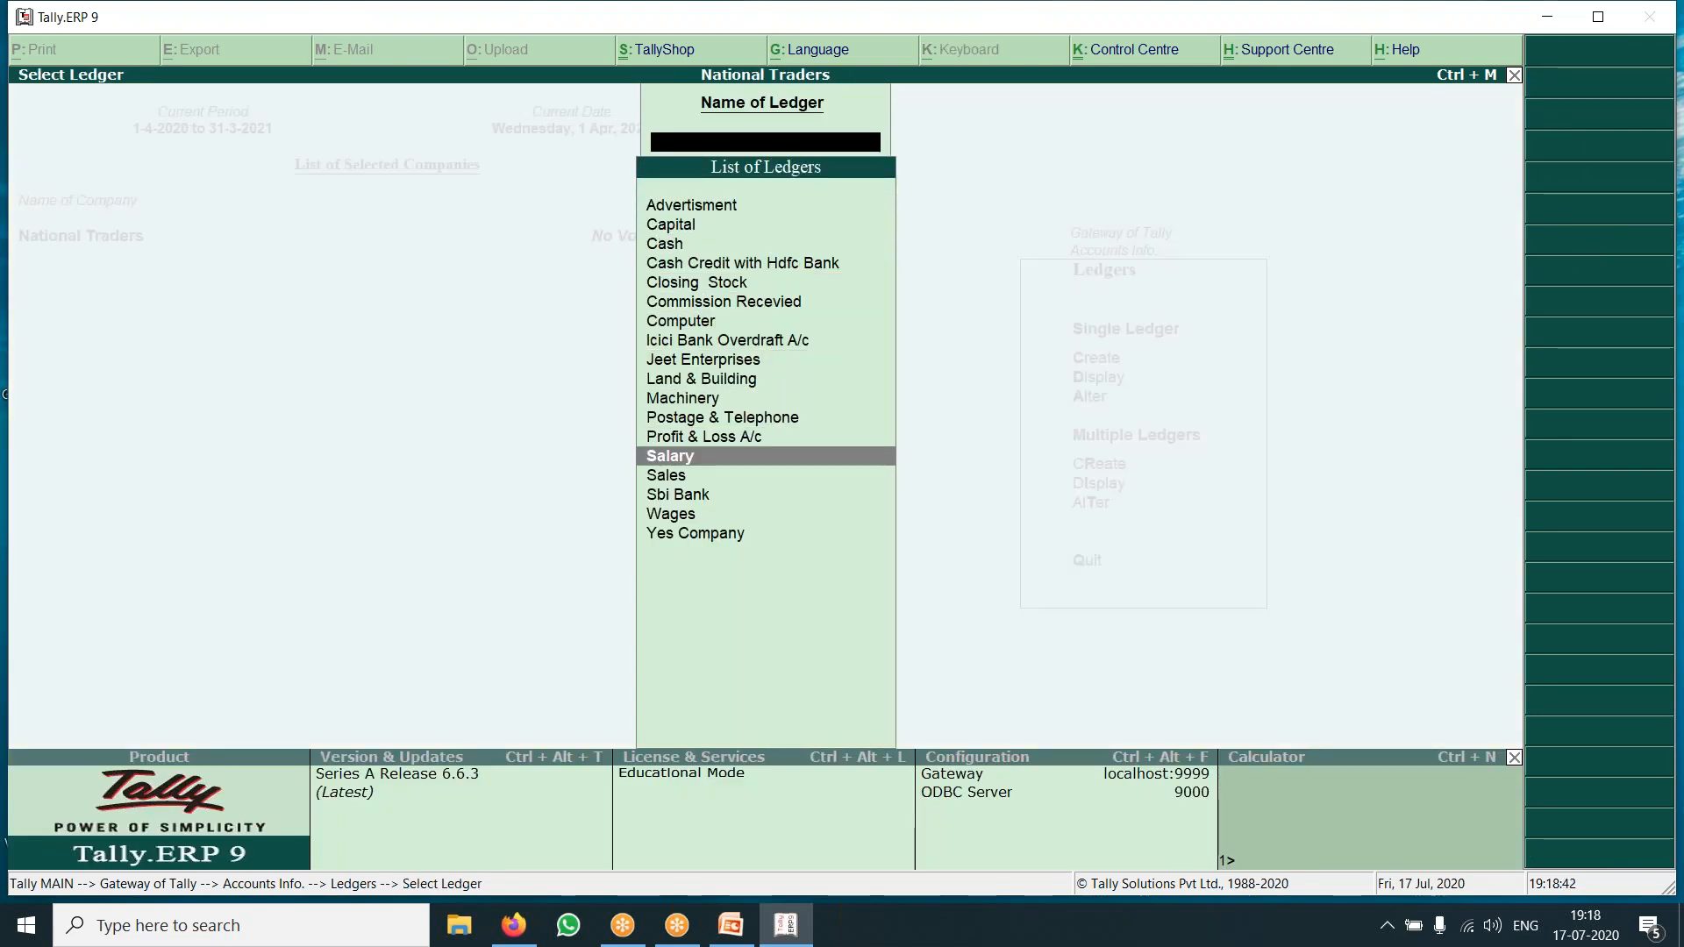
pyautogui.press('Up')
pyautogui.press('Up')
pyautogui.press('Up')
pyautogui.press('Up')
pyautogui.press('Up')
pyautogui.press('Up')
pyautogui.press('Up')
pyautogui.press('Up')
pyautogui.press('Up')
pyautogui.press('Up')
pyautogui.press('Up')
pyautogui.press('Up')
pyautogui.press('Up')
pyautogui.press('Up')
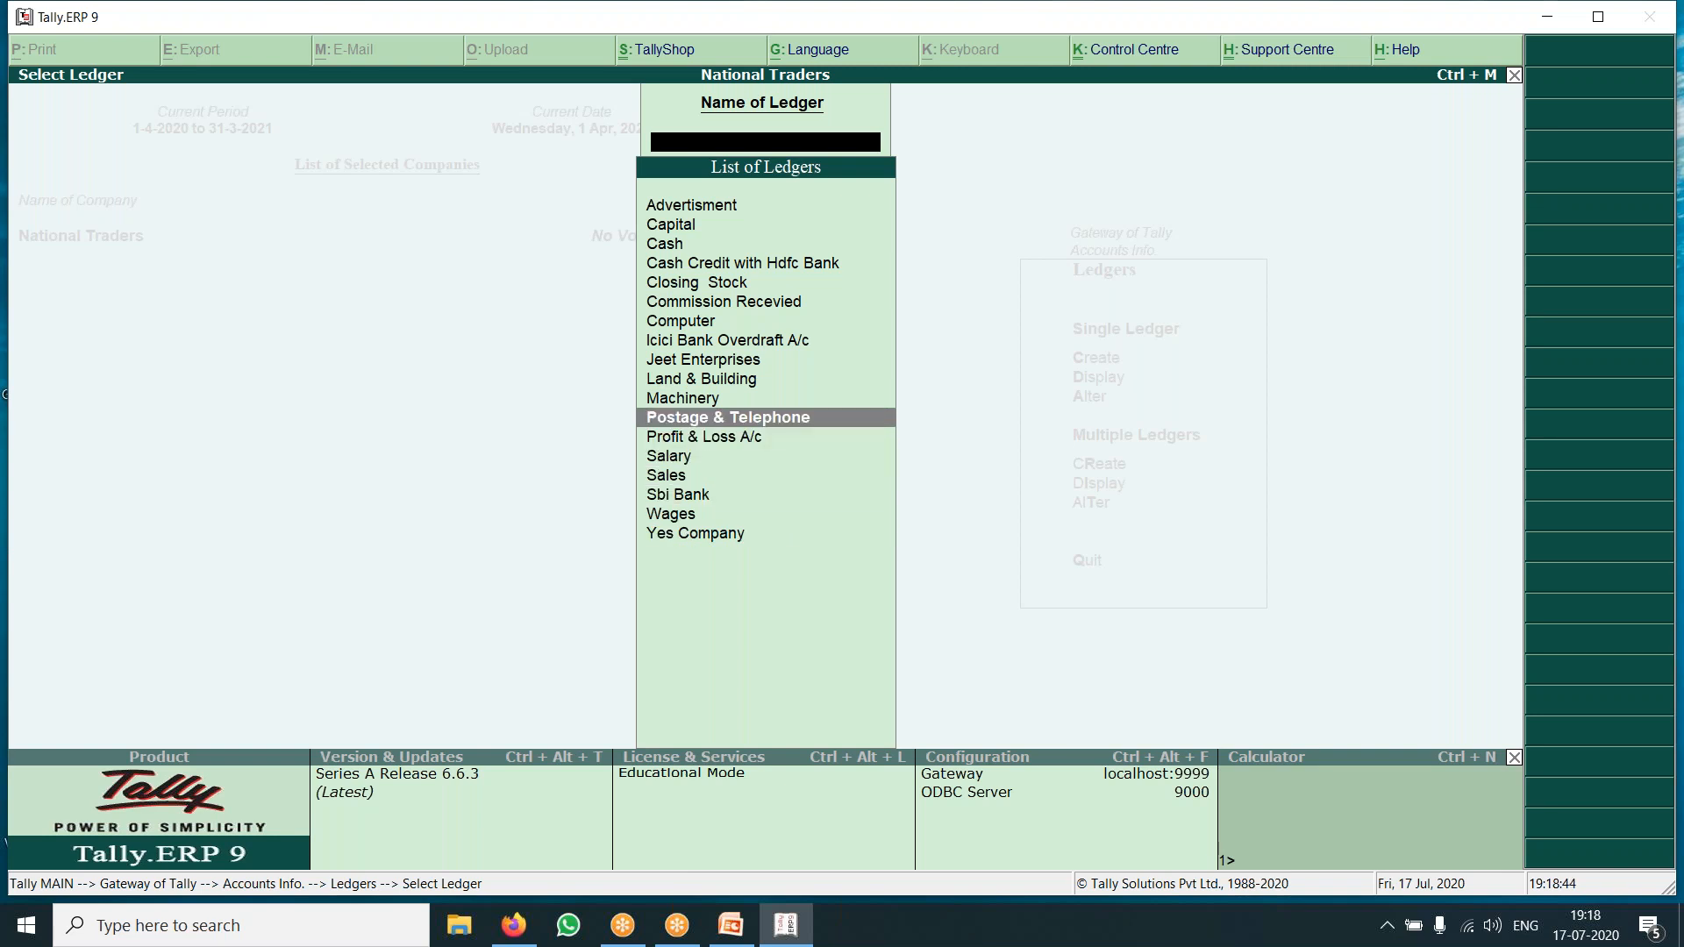
pyautogui.press('Up')
pyautogui.press('Up')
pyautogui.press('Up')
pyautogui.press('Down')
pyautogui.press('Down')
pyautogui.press('Down')
pyautogui.press('Down')
pyautogui.press('Down')
pyautogui.press('Down')
pyautogui.press('Down')
pyautogui.press('Down')
pyautogui.press('Down')
pyautogui.press('Down')
pyautogui.press('Down')
pyautogui.press('Down')
pyautogui.press('Down')
pyautogui.press('Down')
pyautogui.press('Down')
pyautogui.press('Down')
pyautogui.press('Down')
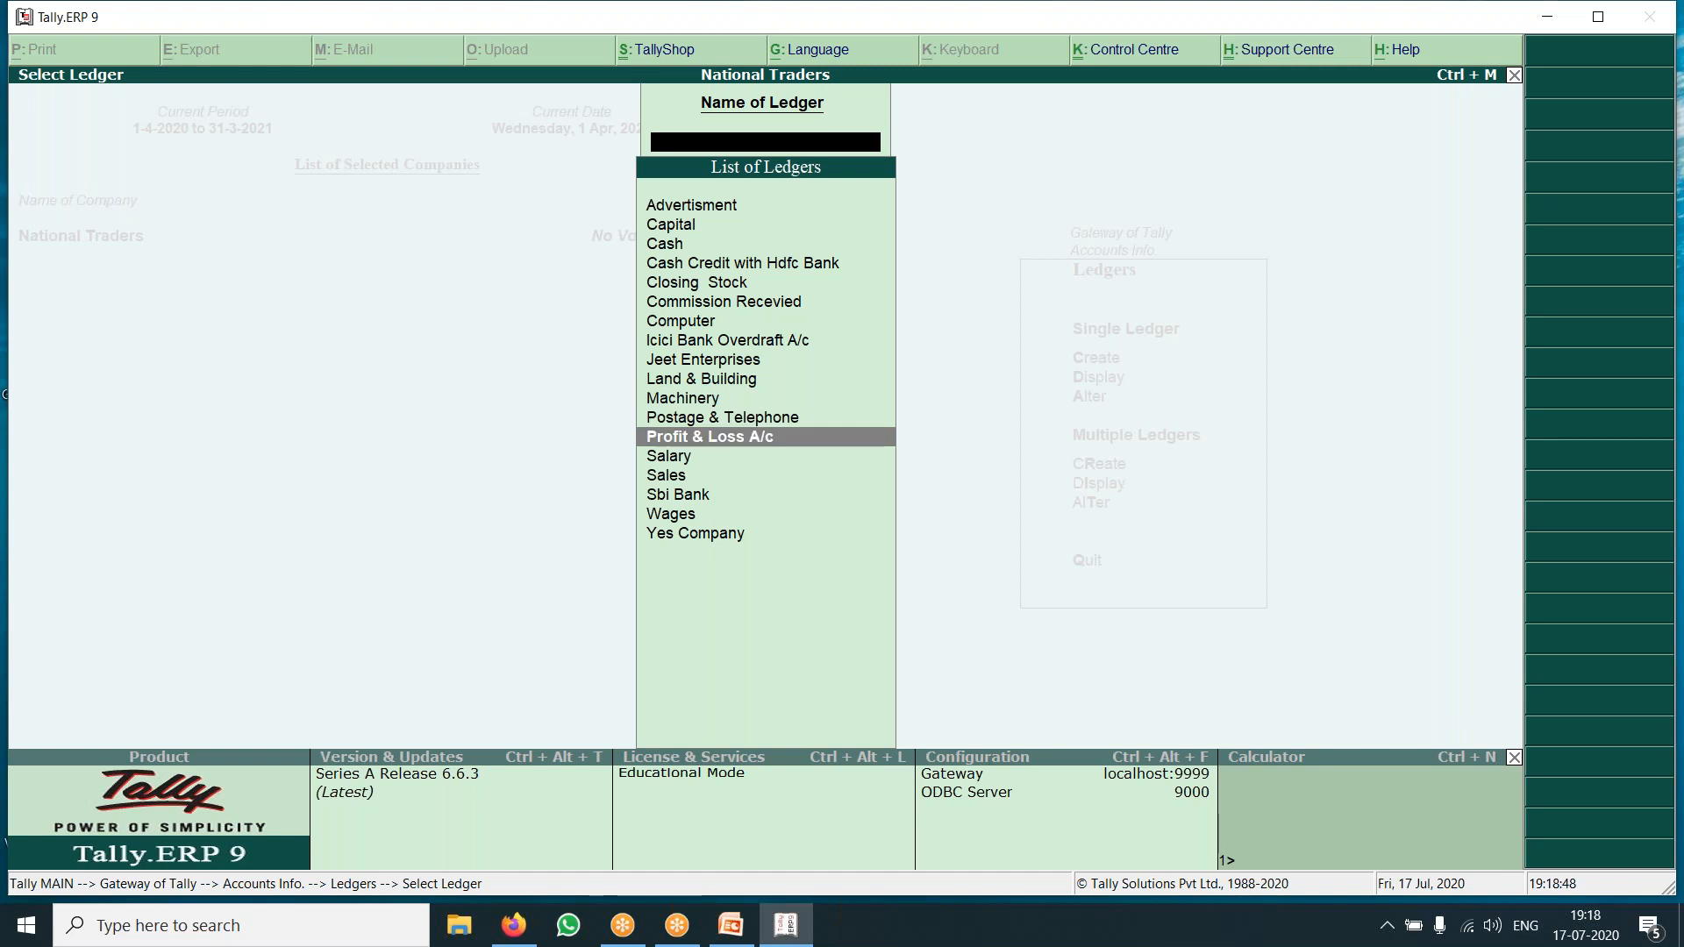
pyautogui.press('Up')
pyautogui.press('Up')
pyautogui.press('Up')
pyautogui.press('Up')
pyautogui.press('Up')
pyautogui.press('Up')
pyautogui.press('Up')
pyautogui.press('Up')
pyautogui.press('Up')
pyautogui.press('Up')
pyautogui.press('Up')
pyautogui.press('Up')
pyautogui.press('Up')
pyautogui.press('Up')
pyautogui.press('Up')
pyautogui.press('Up')
pyautogui.press('Up')
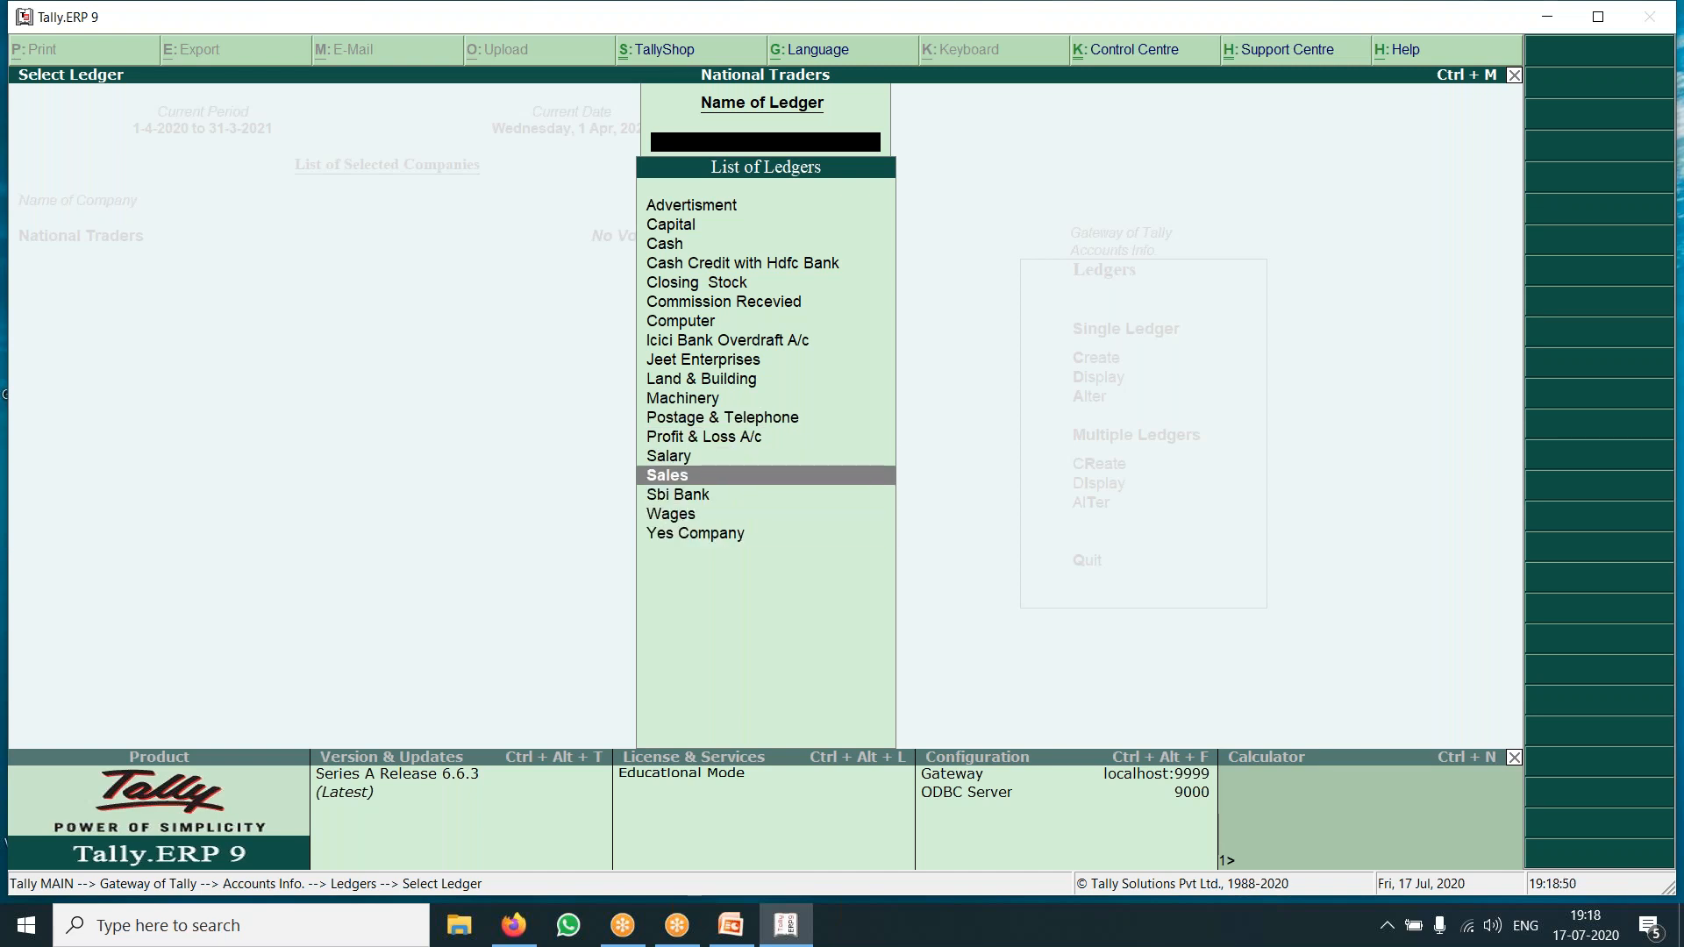
pyautogui.press('Escape')
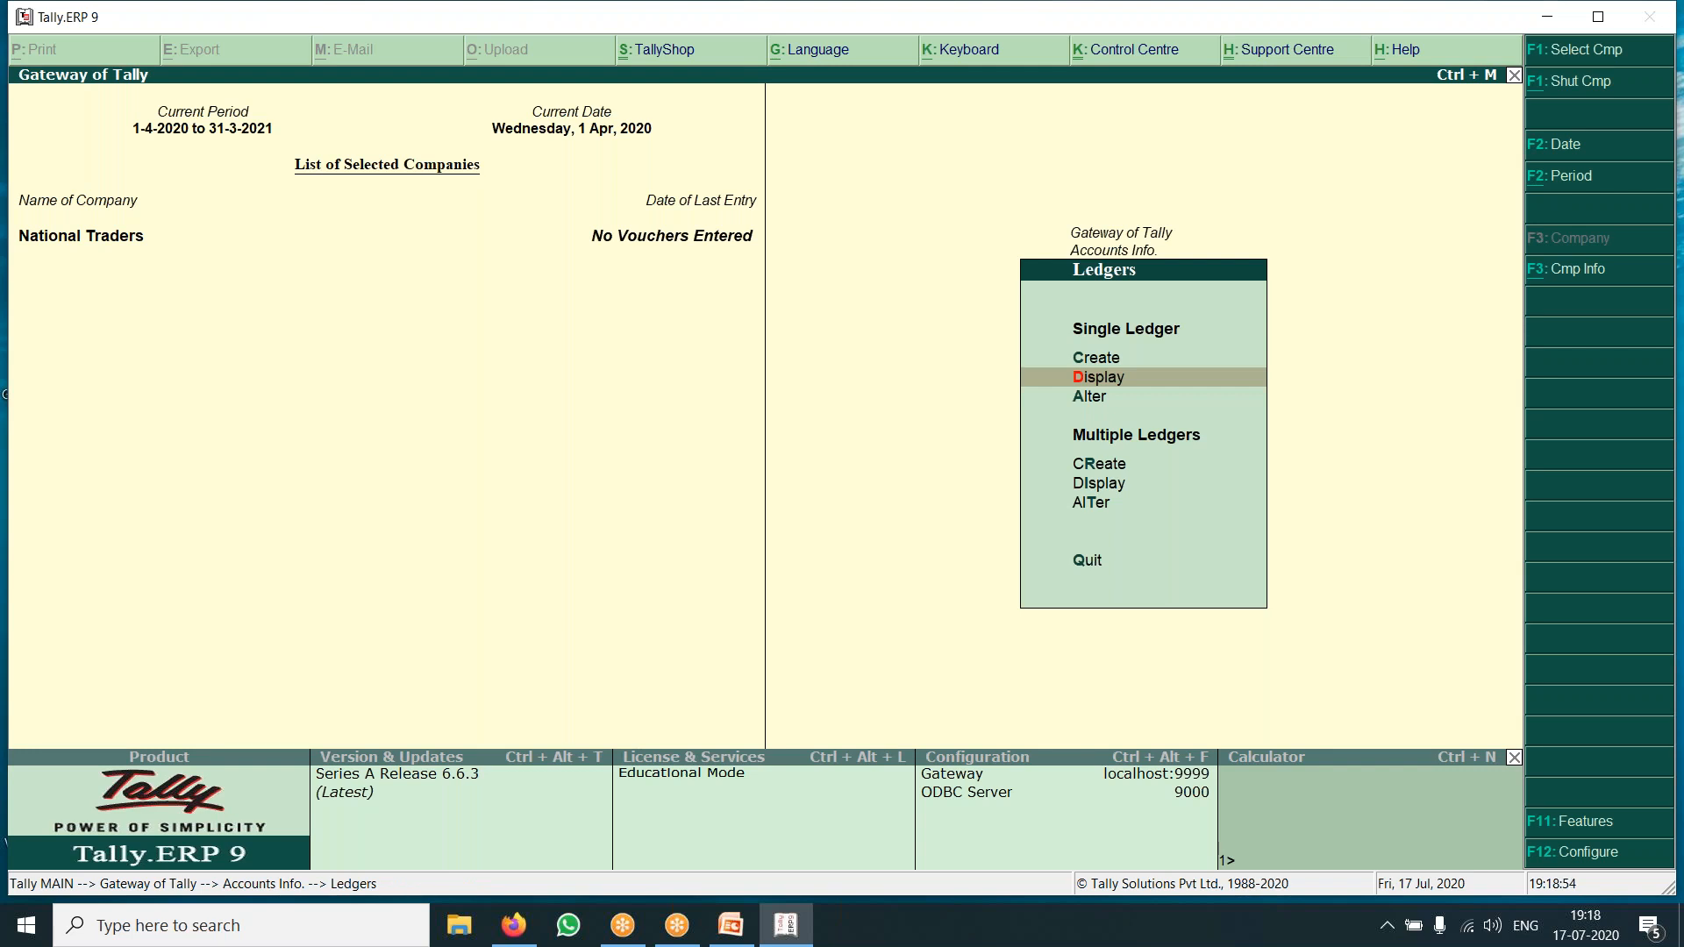
# Open the Computer ledger for single-ledger alteration.
pyautogui.press('Down')
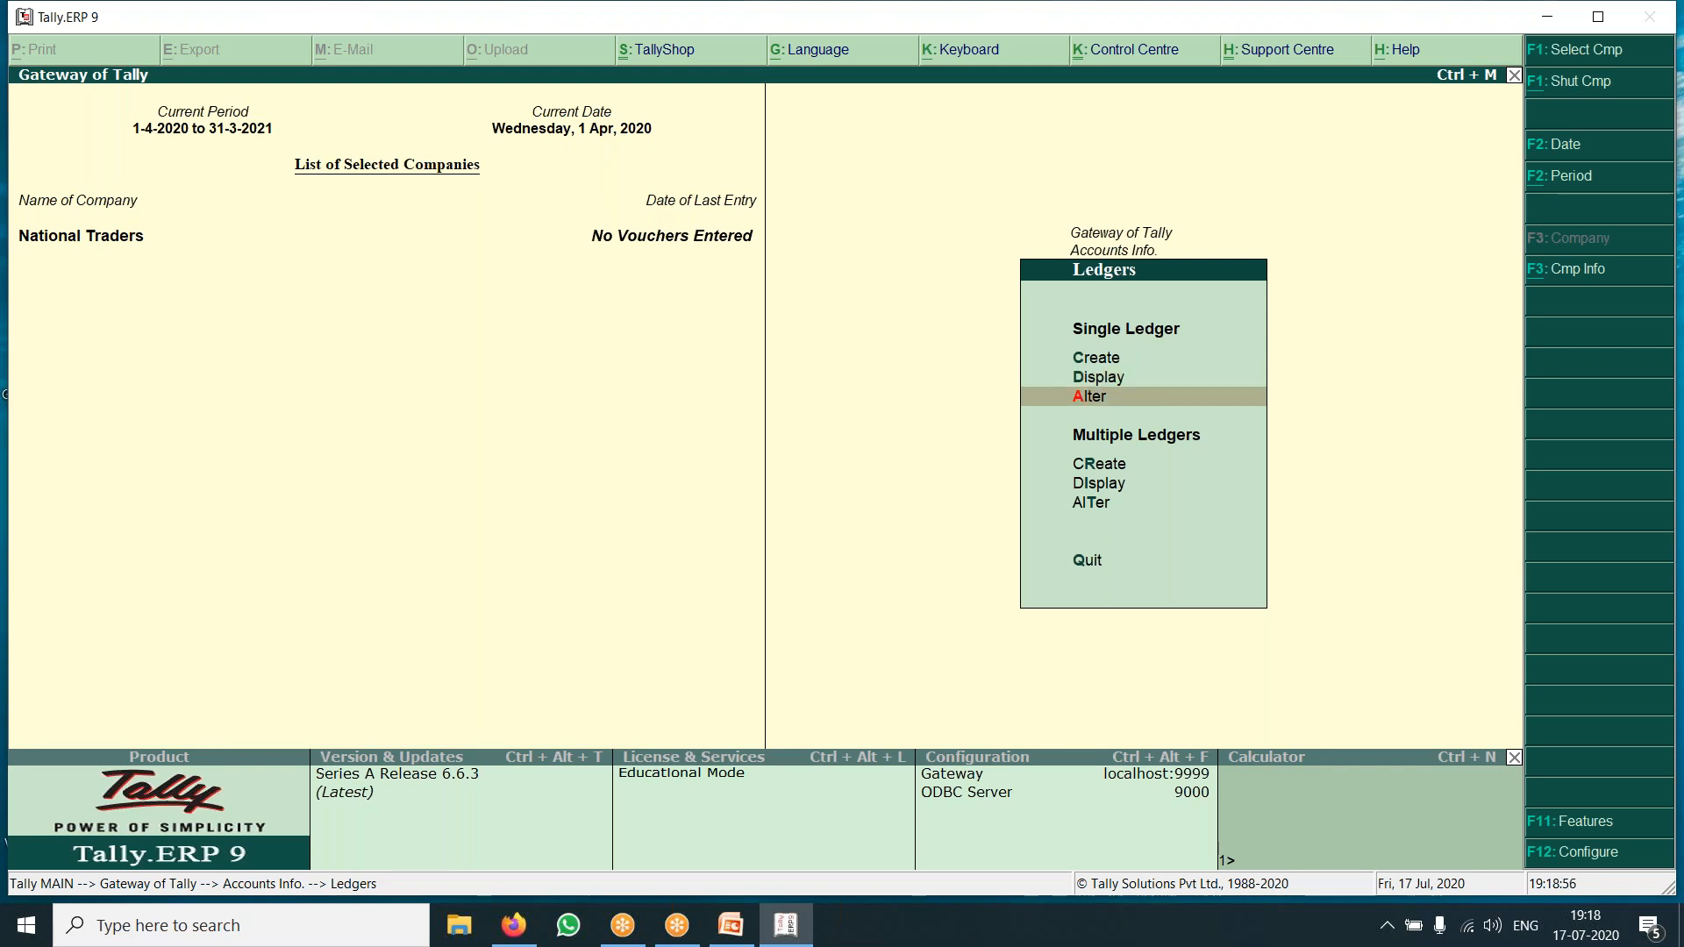
pyautogui.press('Return')
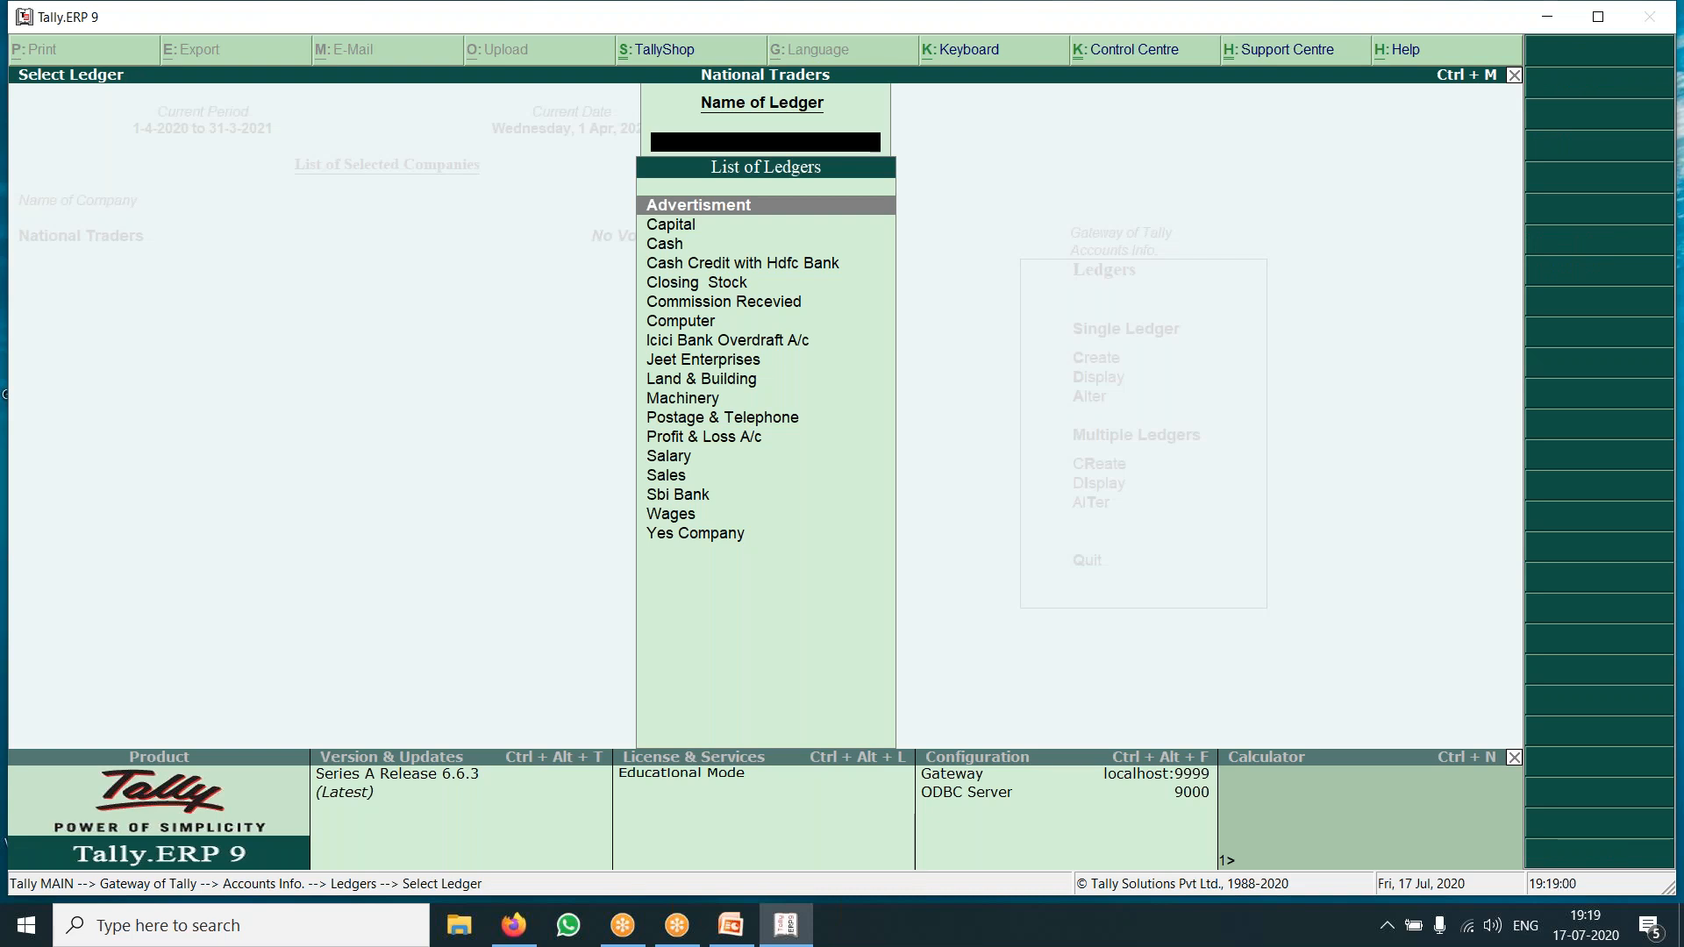
pyautogui.press('Down')
pyautogui.press('Down')
pyautogui.press('Down')
pyautogui.press('Down')
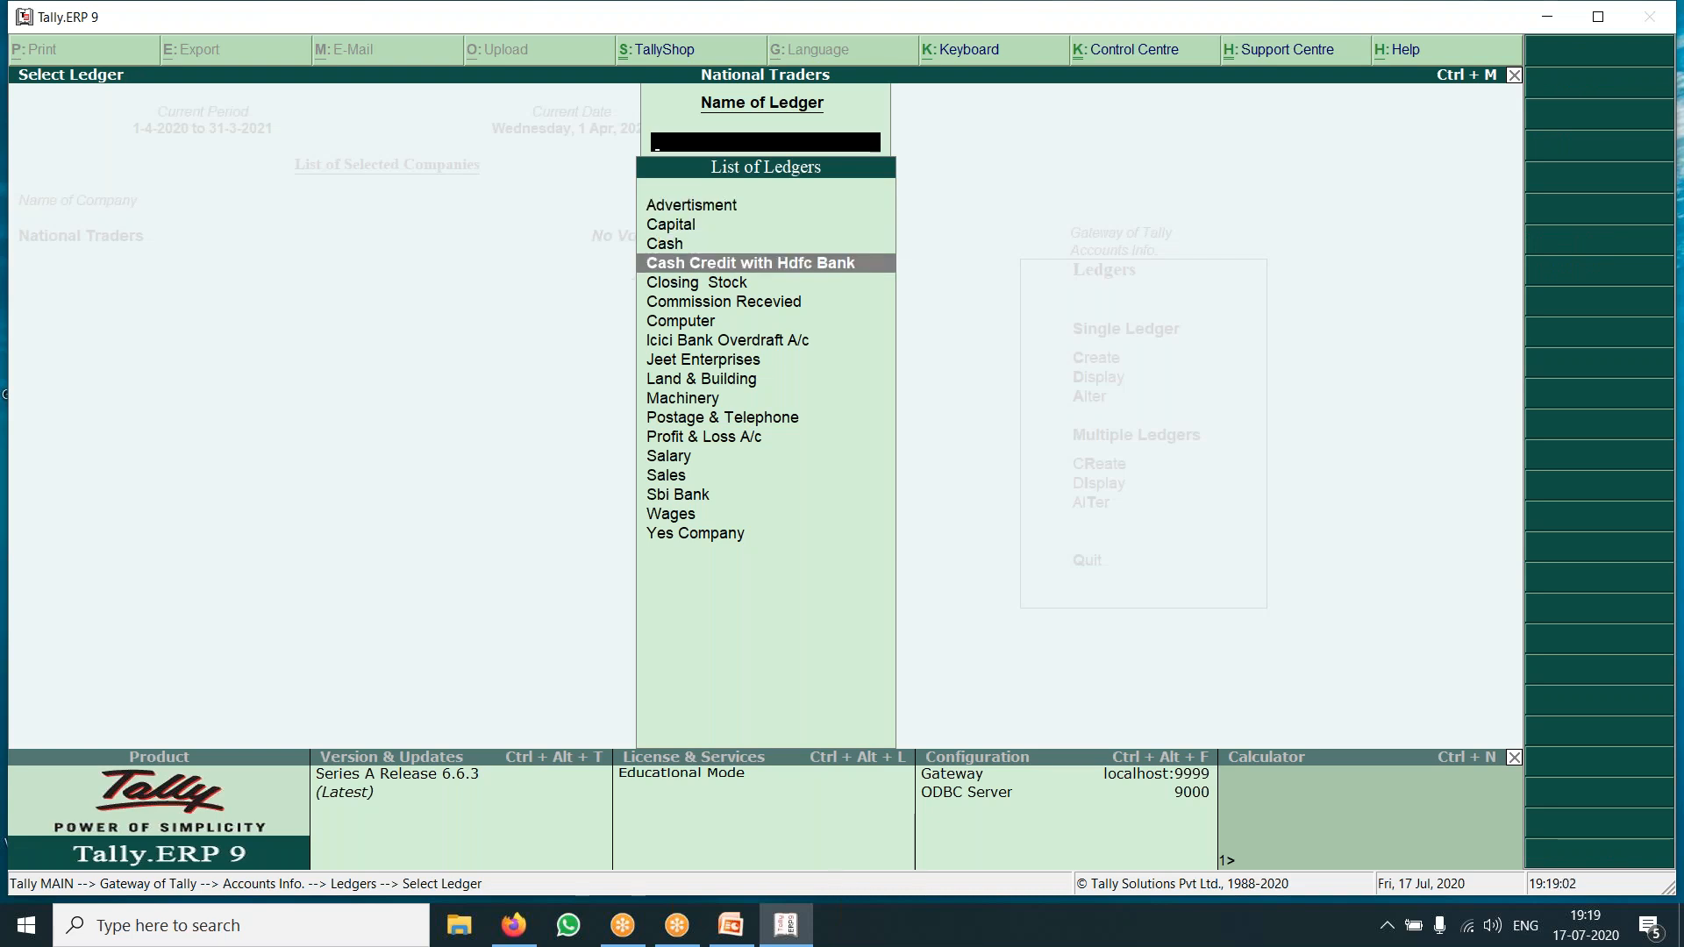
pyautogui.press('Down')
pyautogui.press('Down')
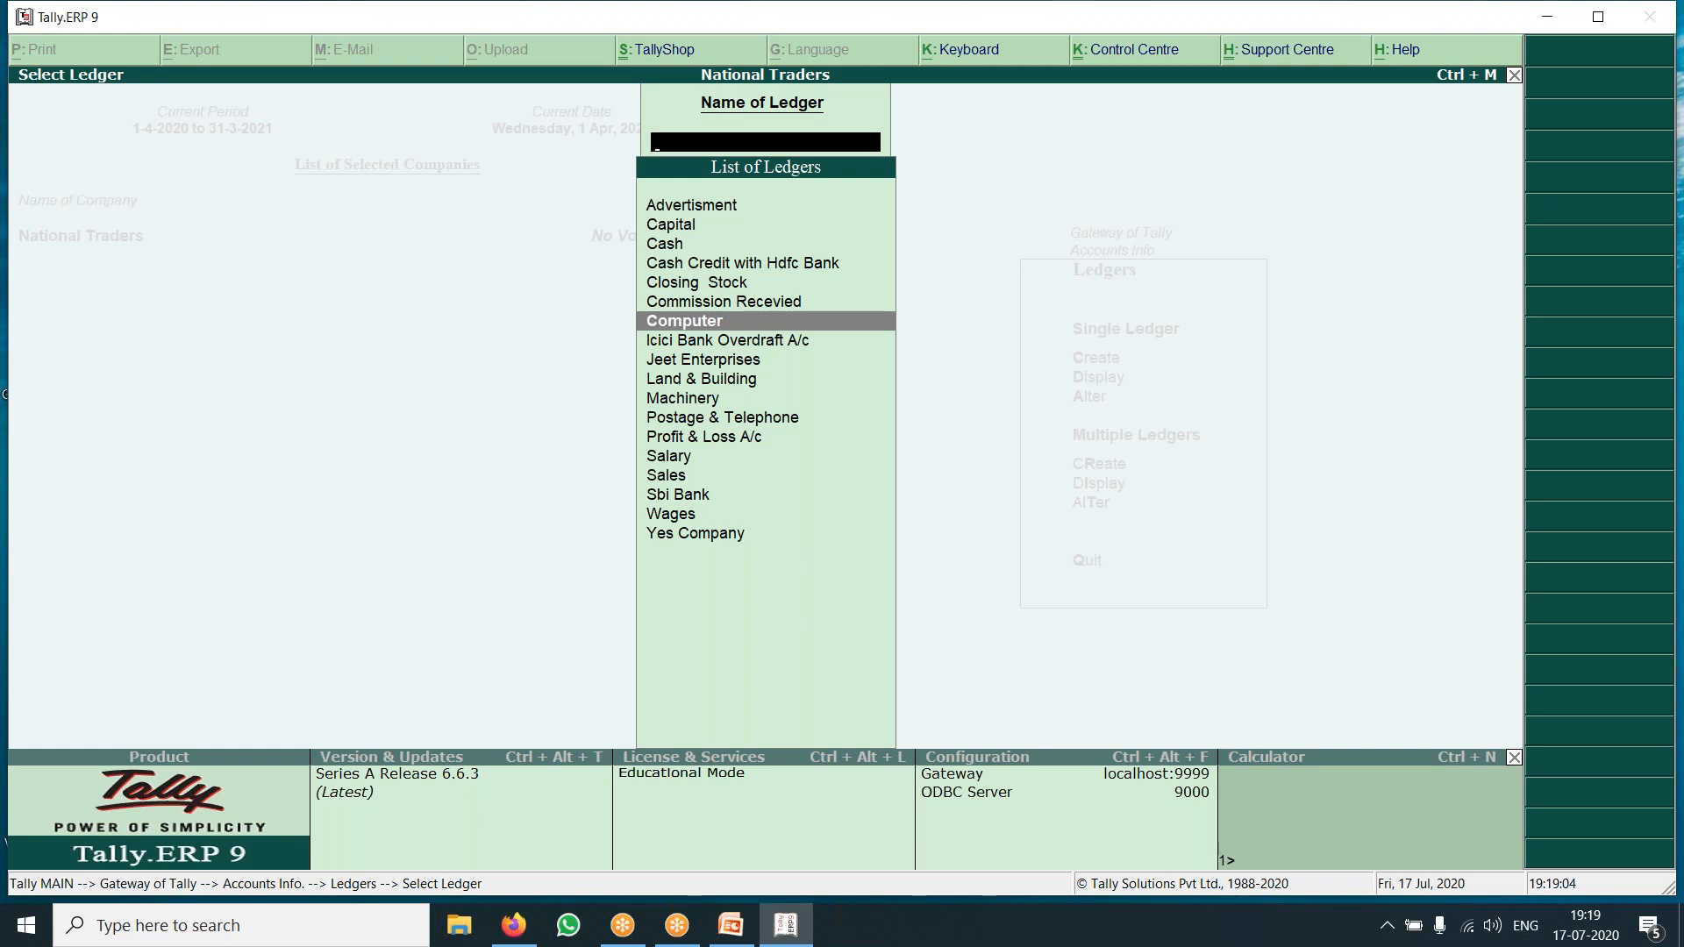
pyautogui.press('Return')
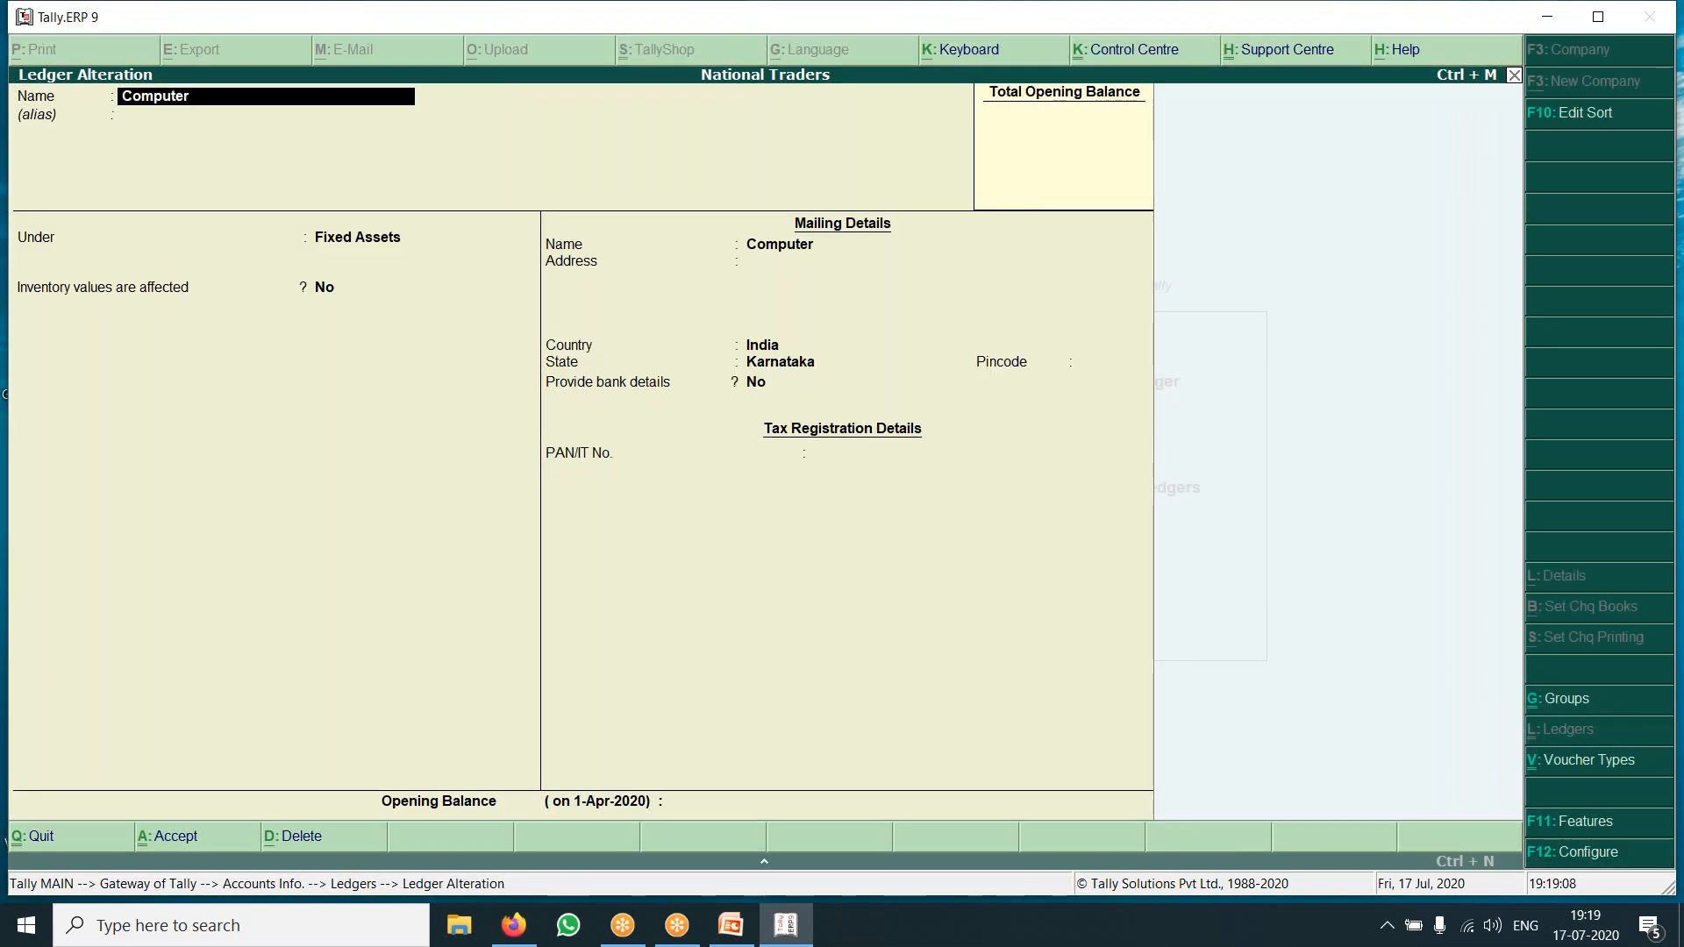
# Clear the group of the Computer ledger, quit the alteration without saving, and return to the ledger options.
pyautogui.press('Return')
pyautogui.press('Return')
pyautogui.press('Down')
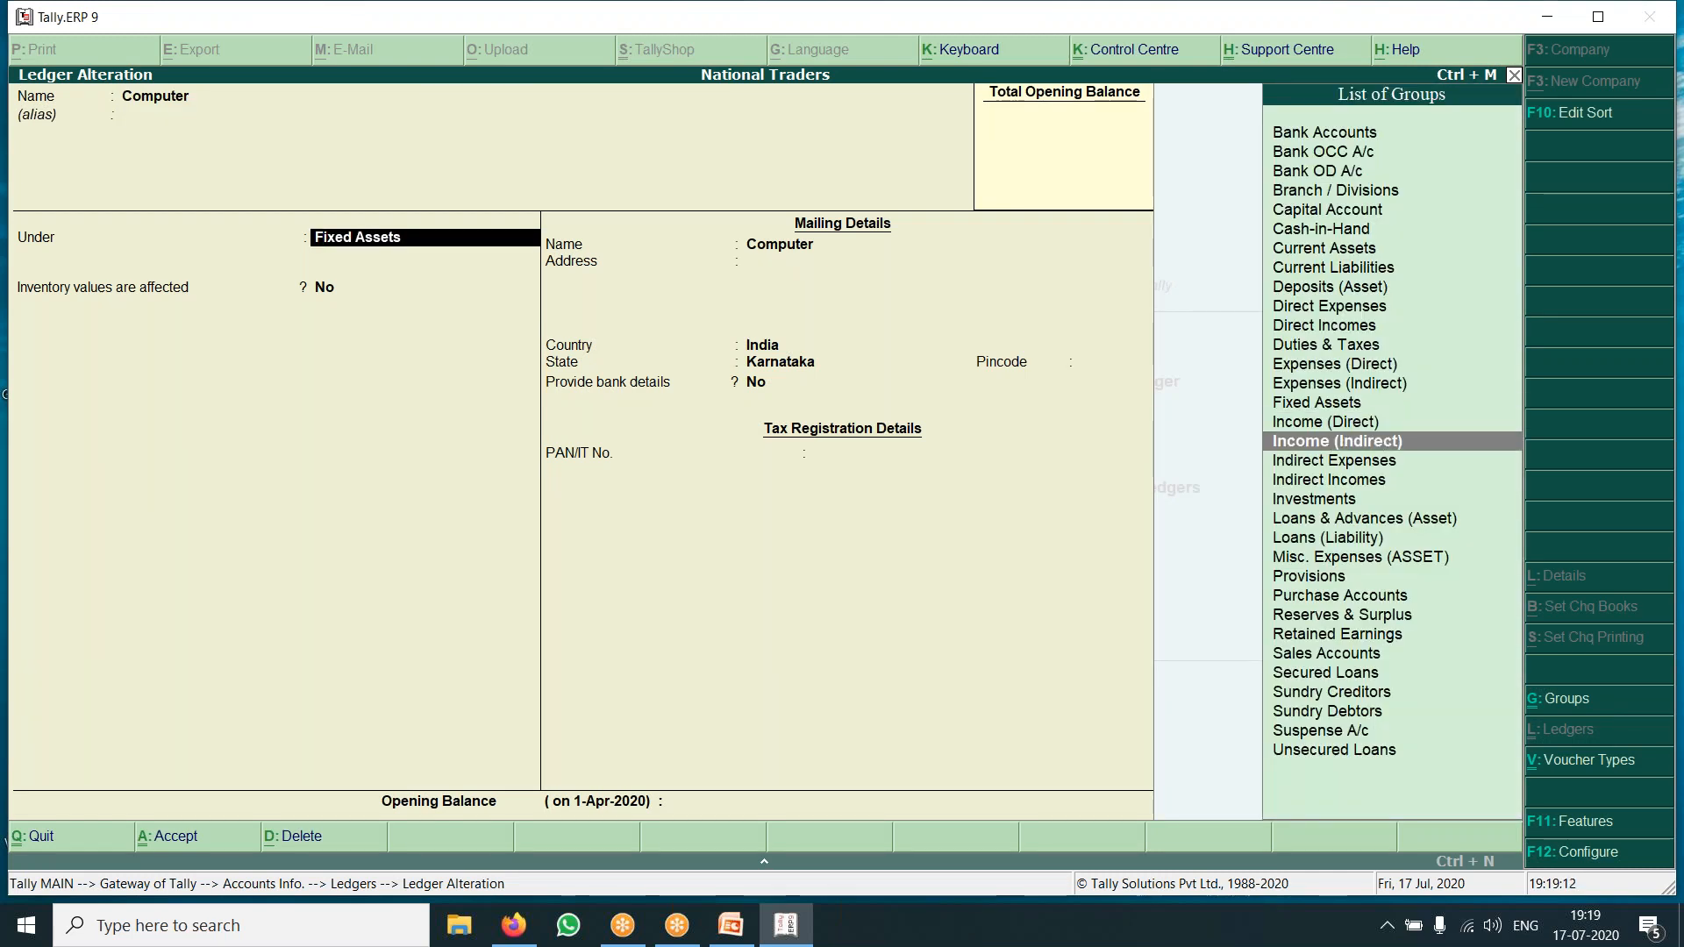
pyautogui.press('BackSpace')
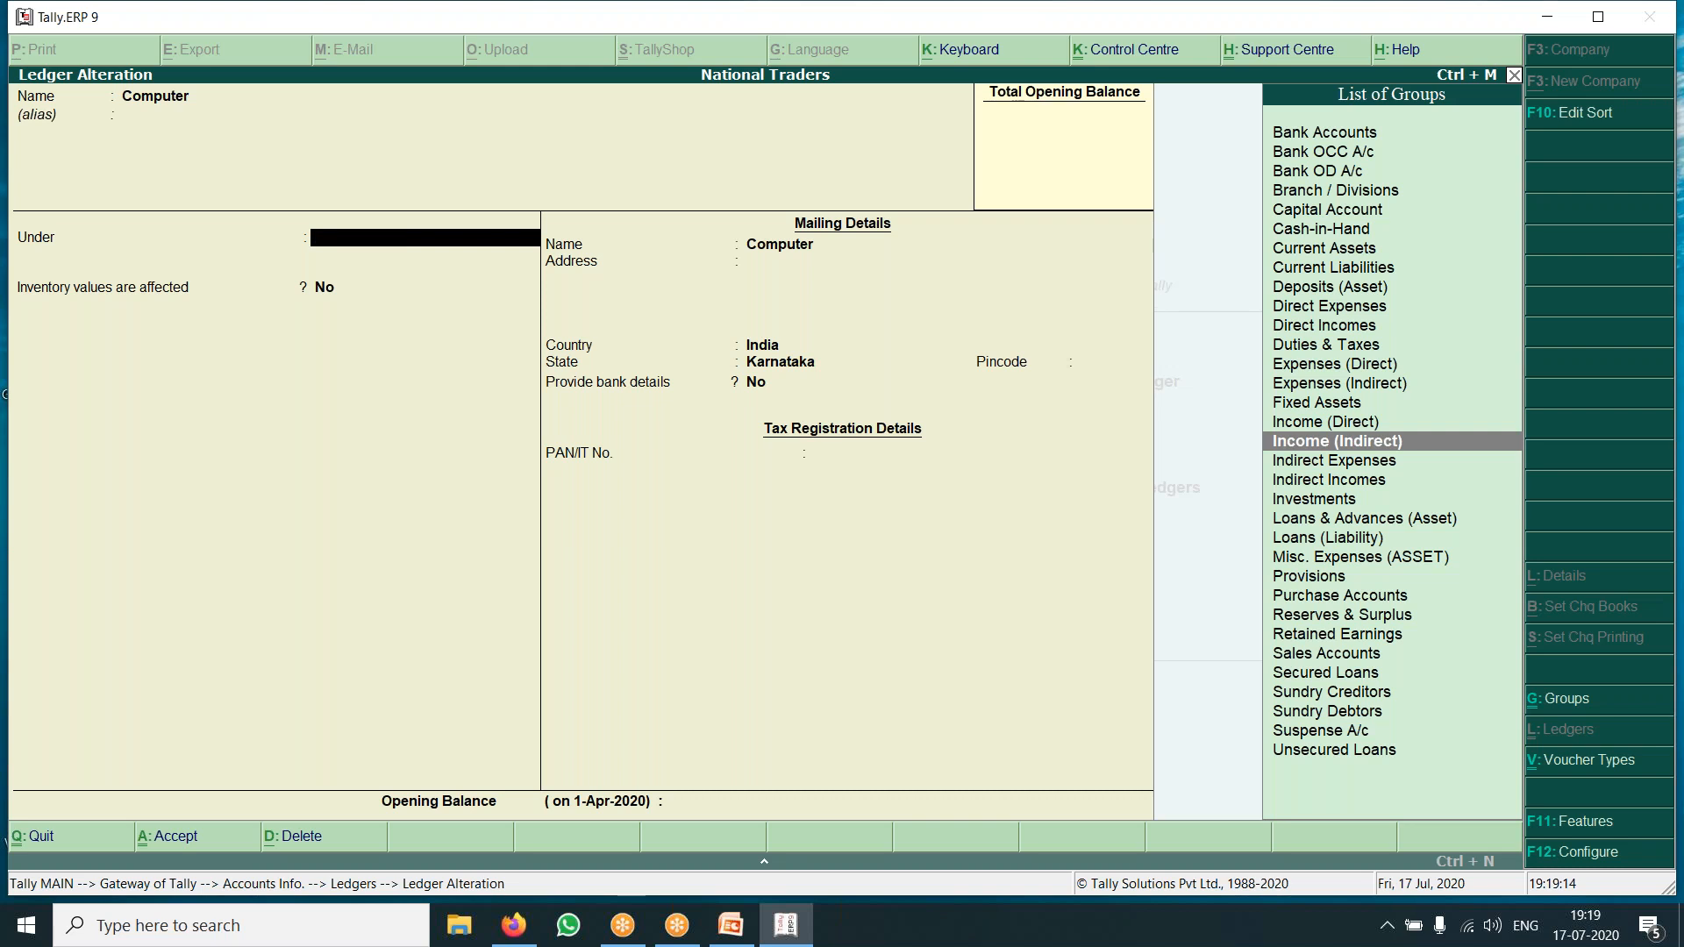
pyautogui.press('Escape')
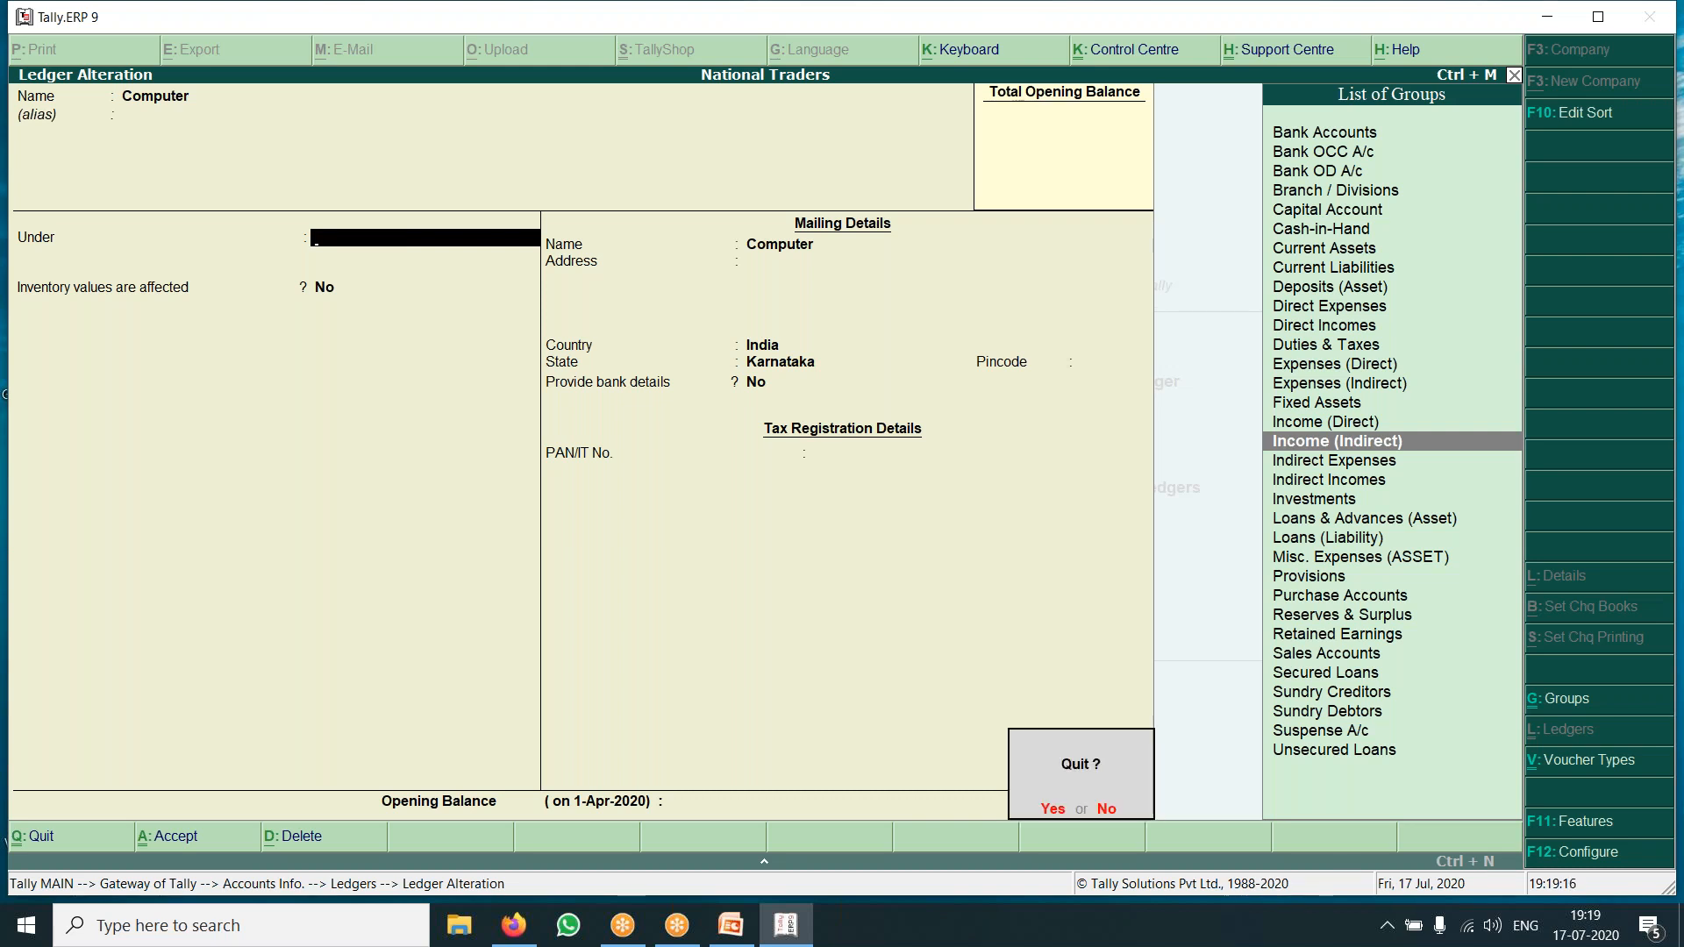
pyautogui.press('y')
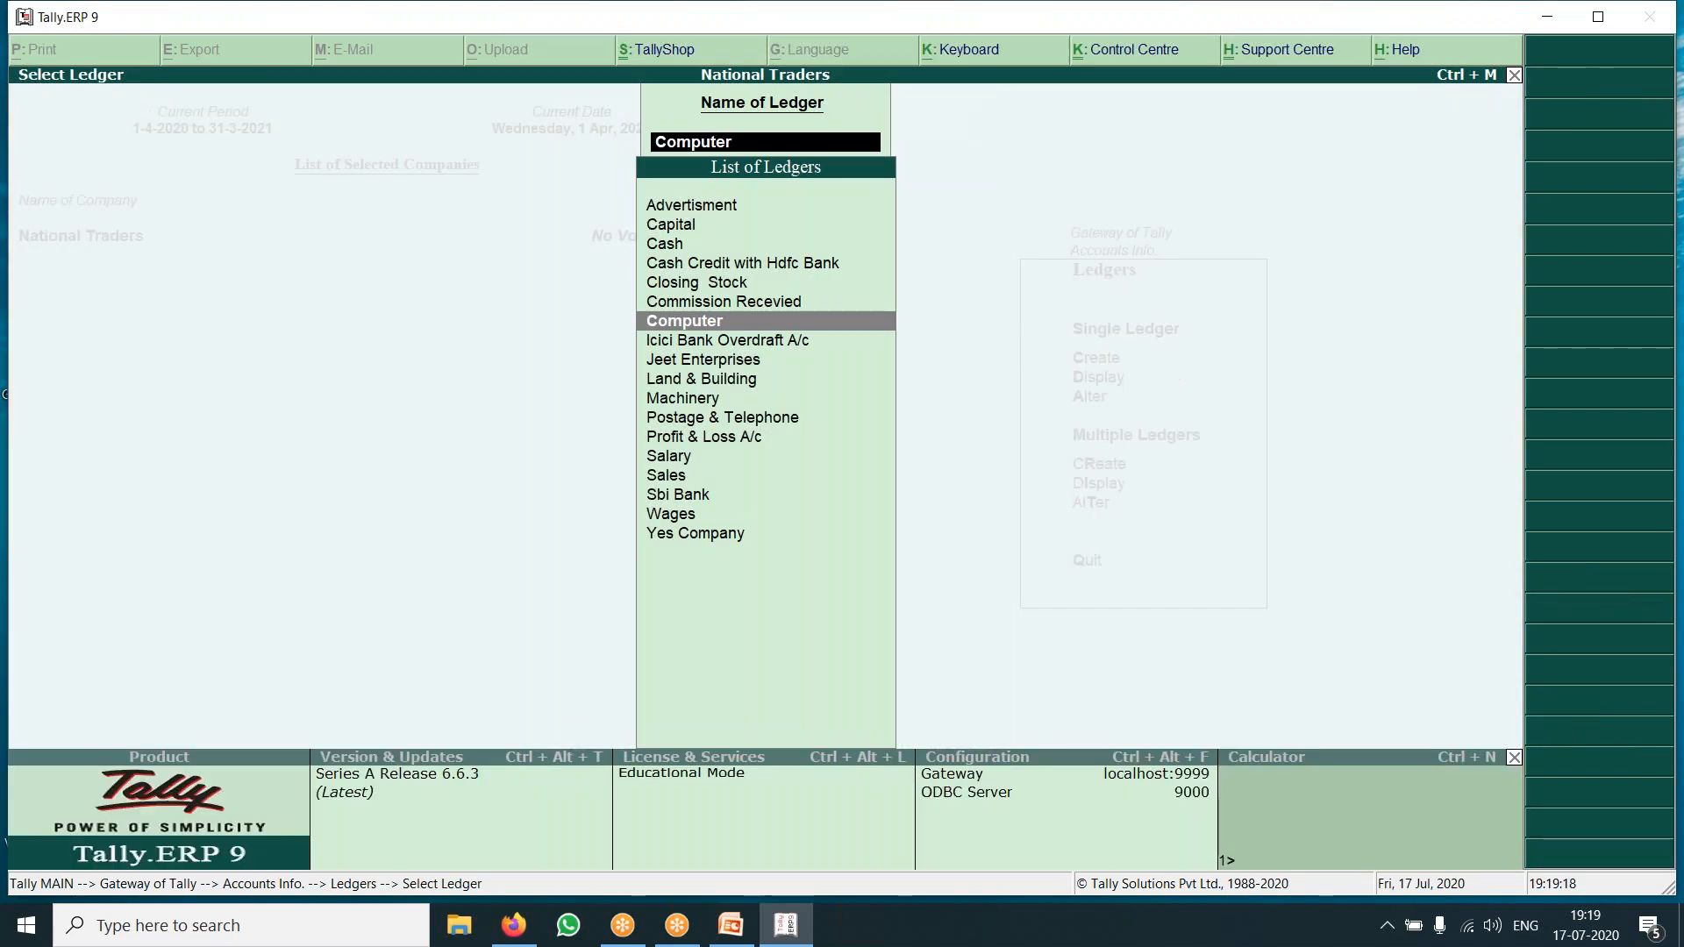
pyautogui.press('Escape')
pyautogui.press('Escape')
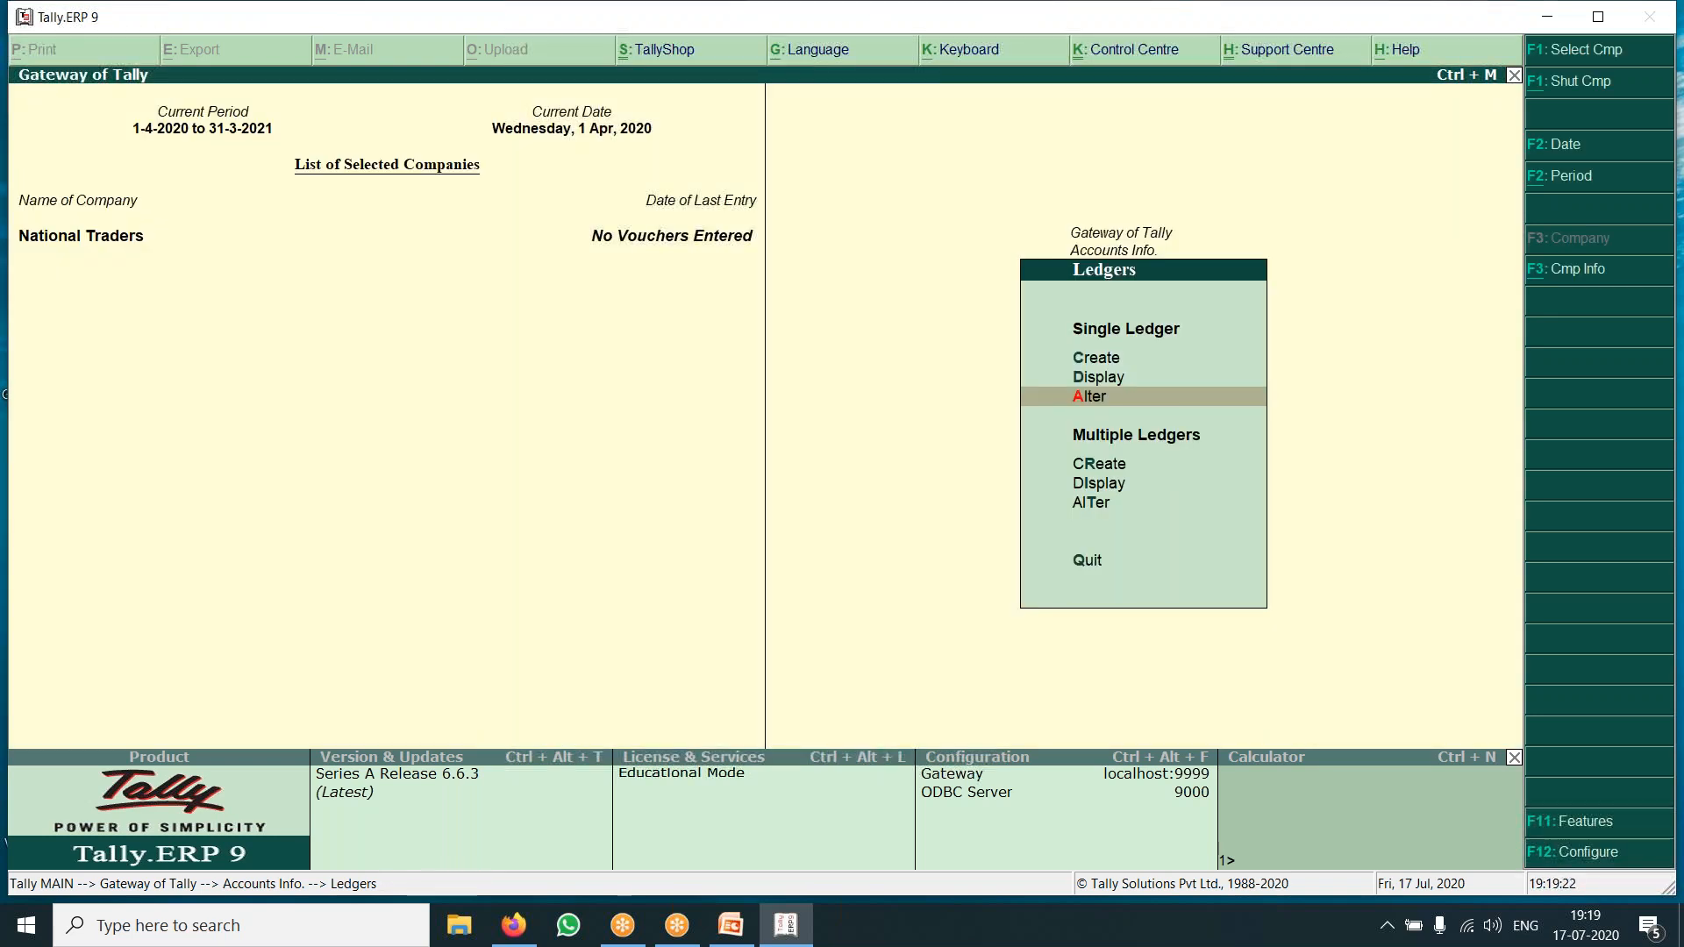
# Return to the Gateway of Tally and open a blank single-ledger creation form through the account masters.
pyautogui.press('Escape')
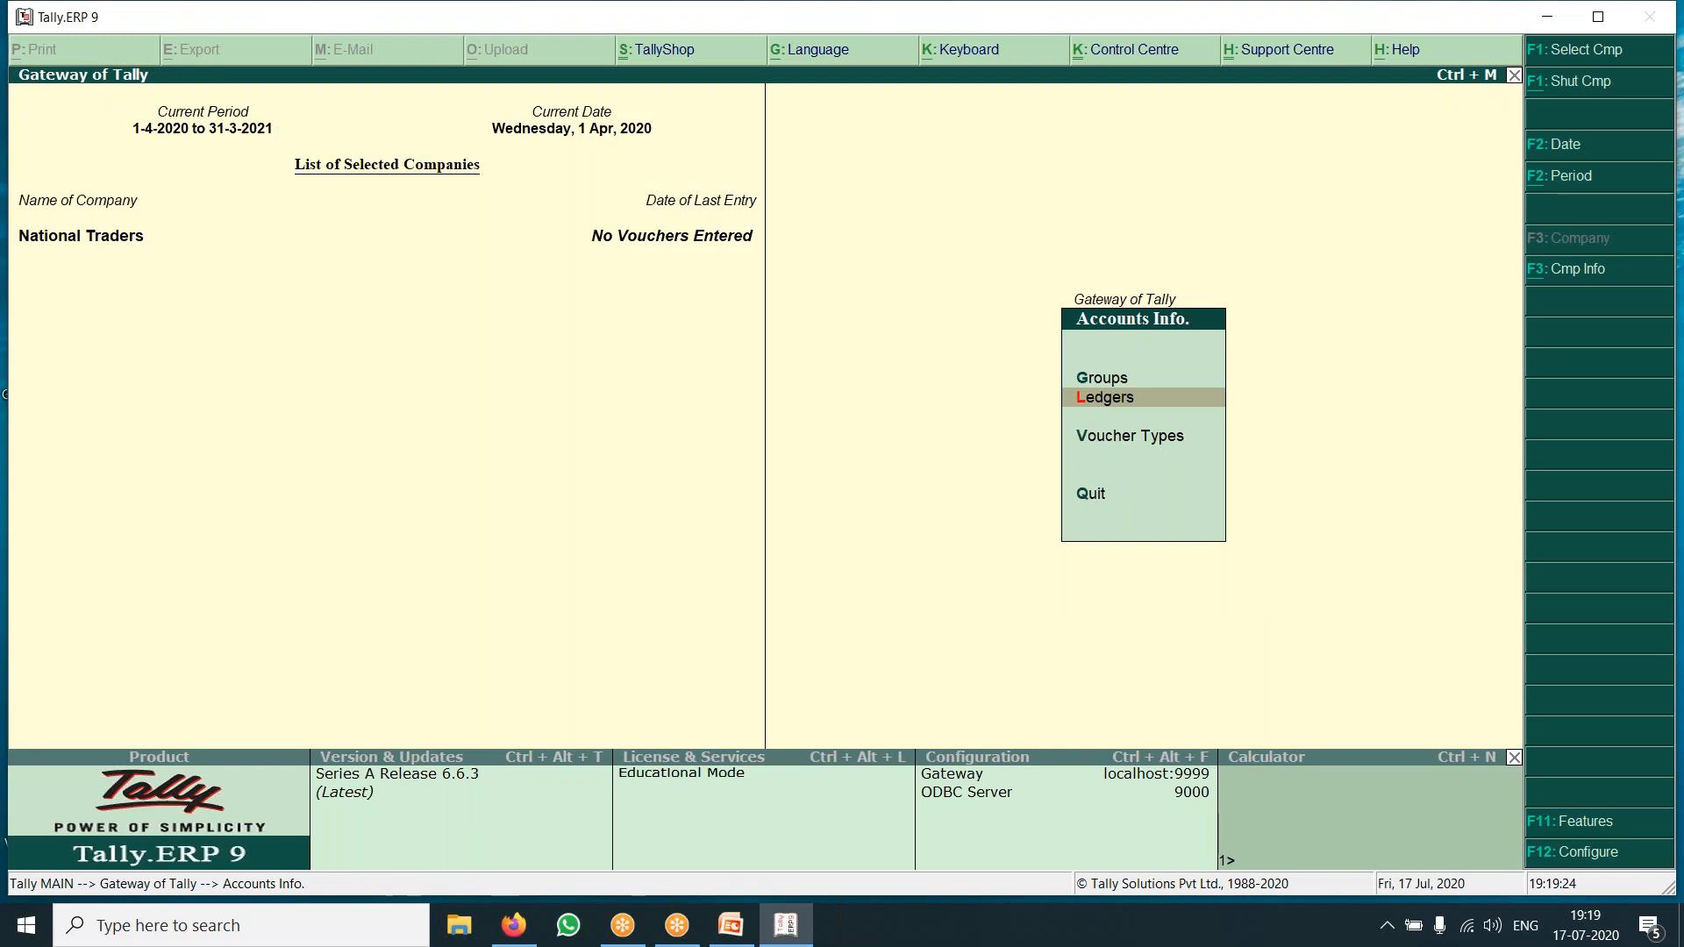
pyautogui.press('Escape')
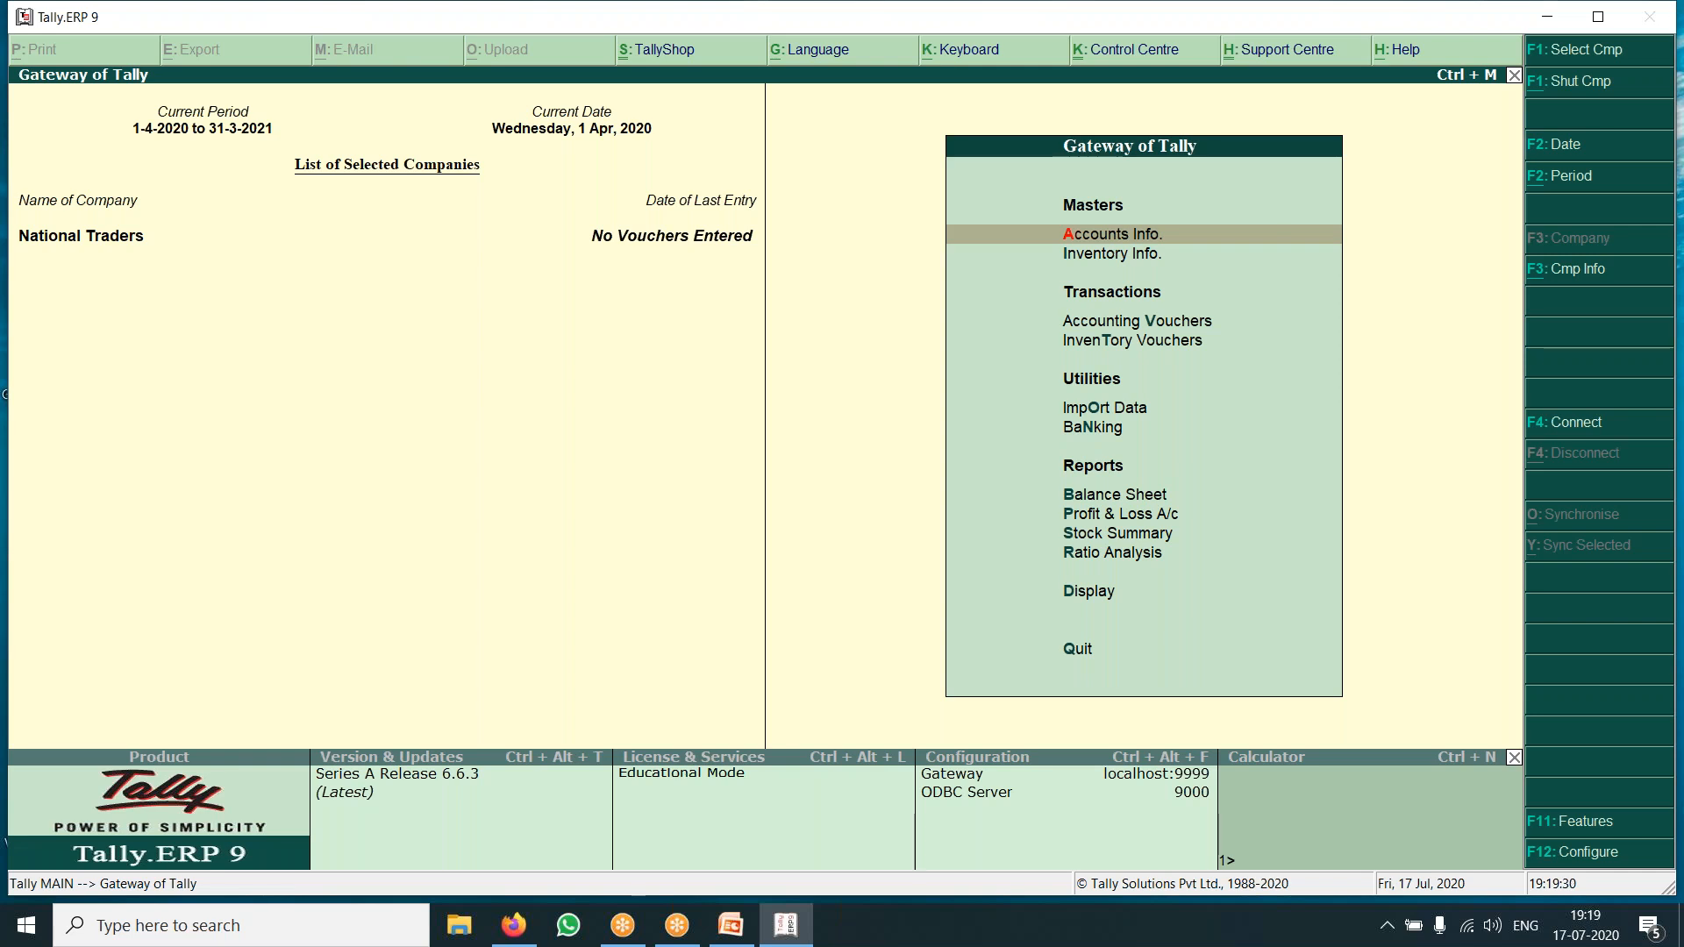
pyautogui.press('Up')
pyautogui.press('Down')
pyautogui.press('Down')
pyautogui.press('Up')
pyautogui.press('Return')
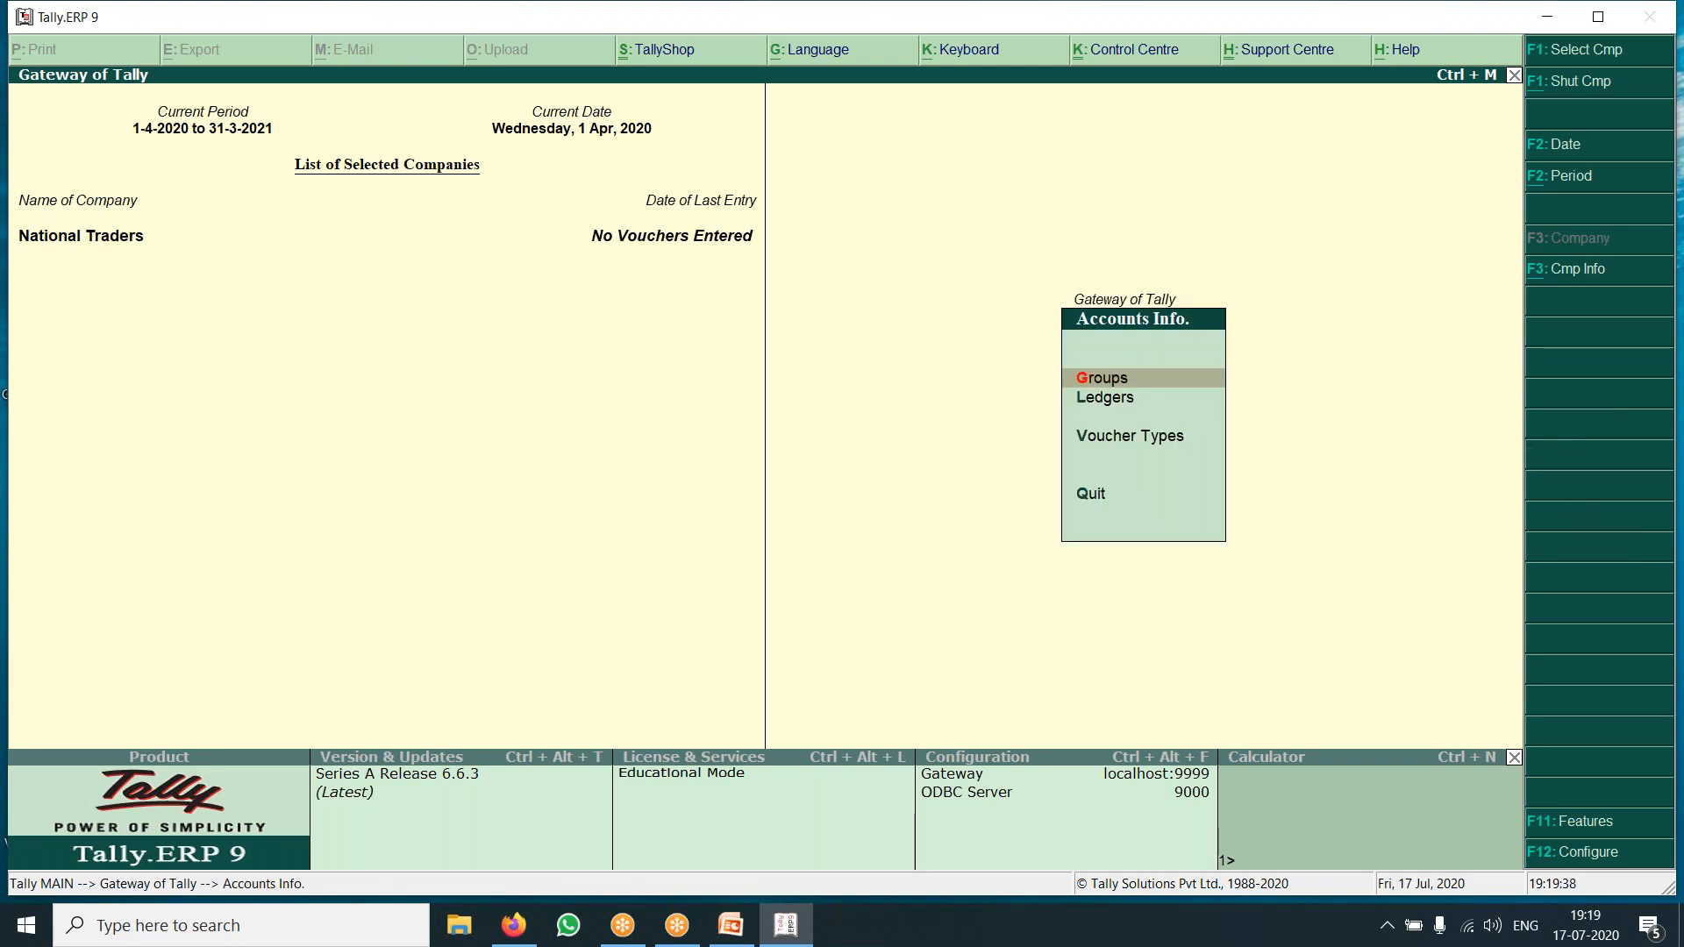
pyautogui.press('Down')
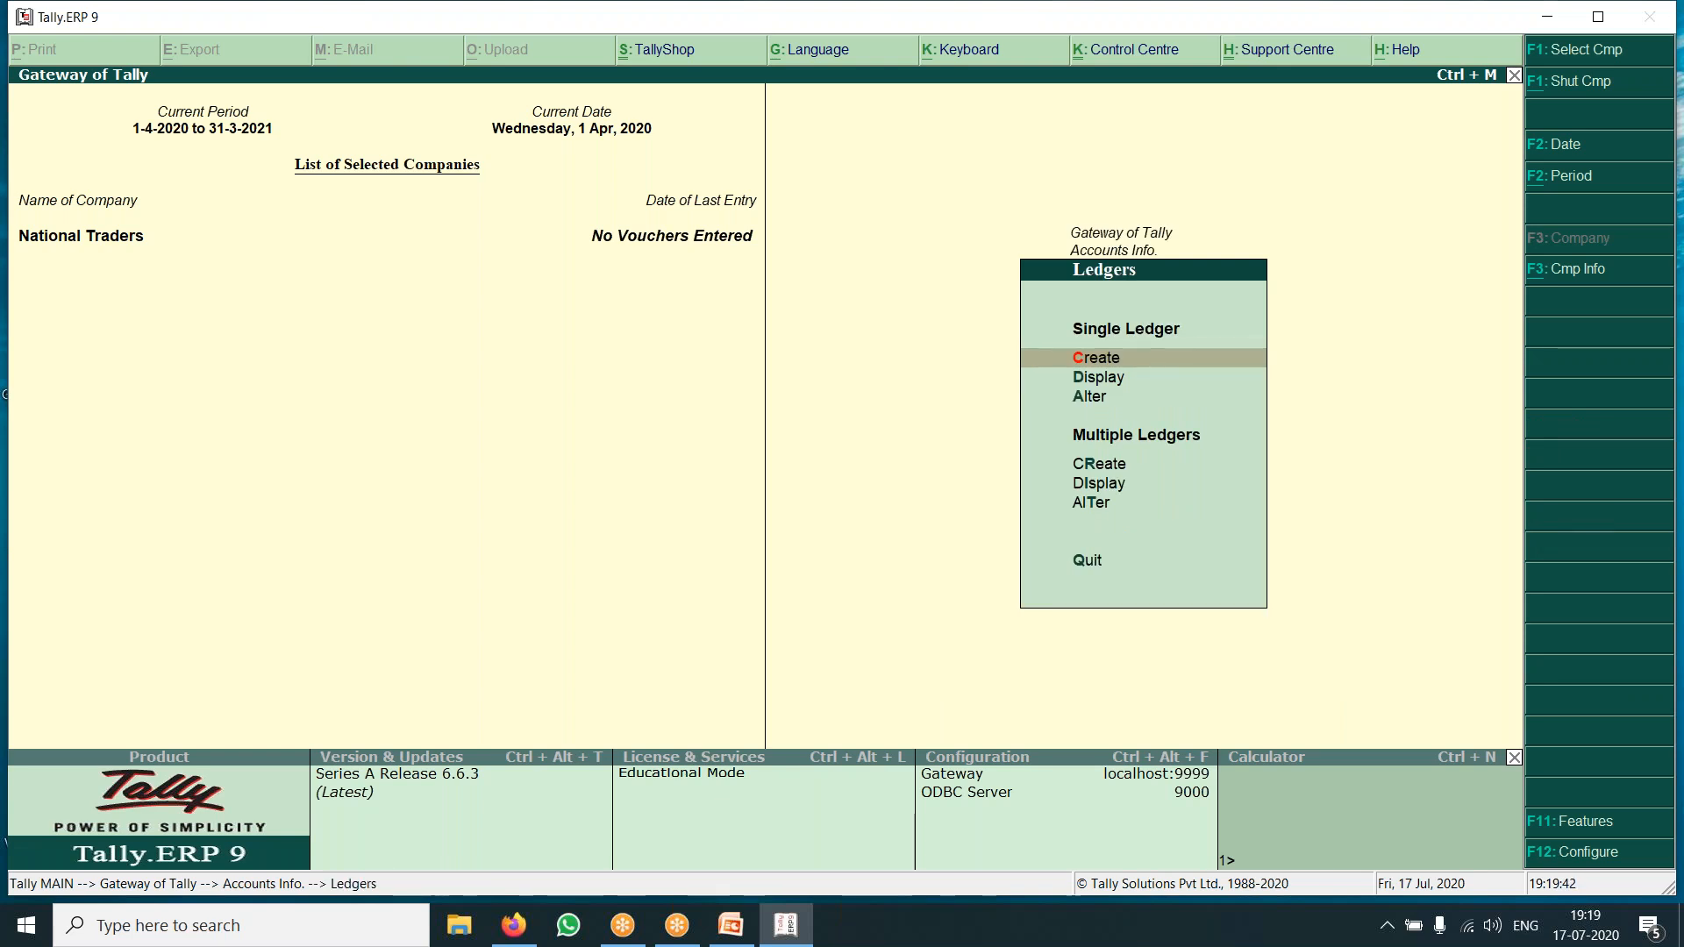
pyautogui.press('Return')
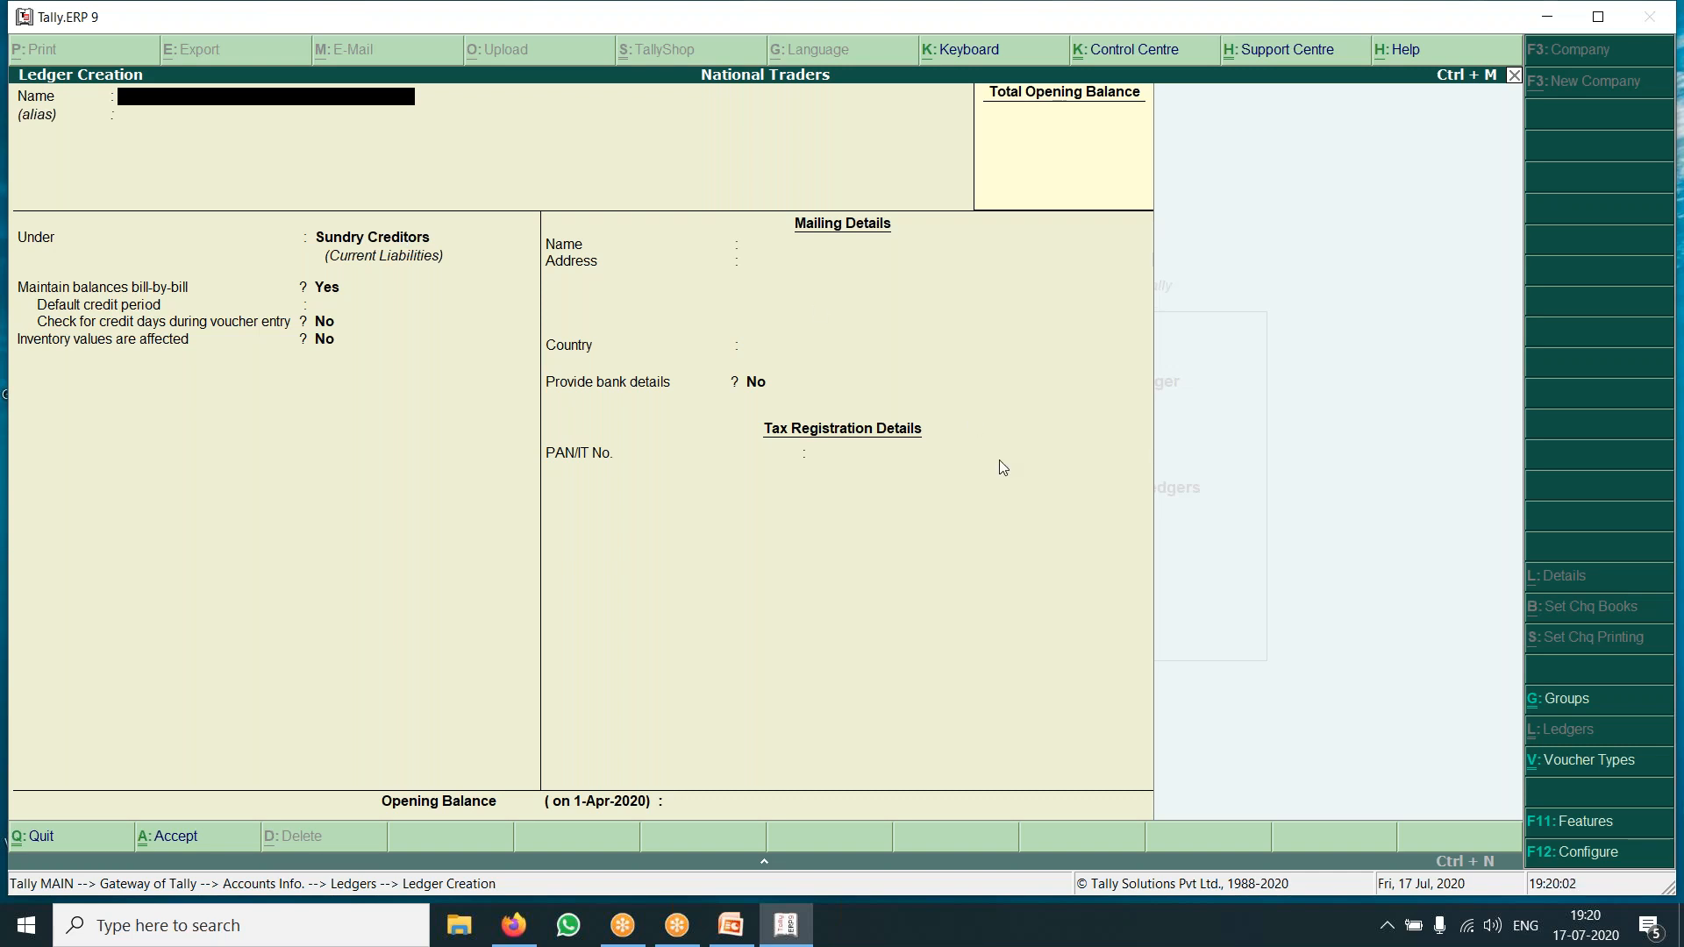
# Quit the blank ledger creation form without saving and go back to the Gateway of Tally.
pyautogui.press('Escape')
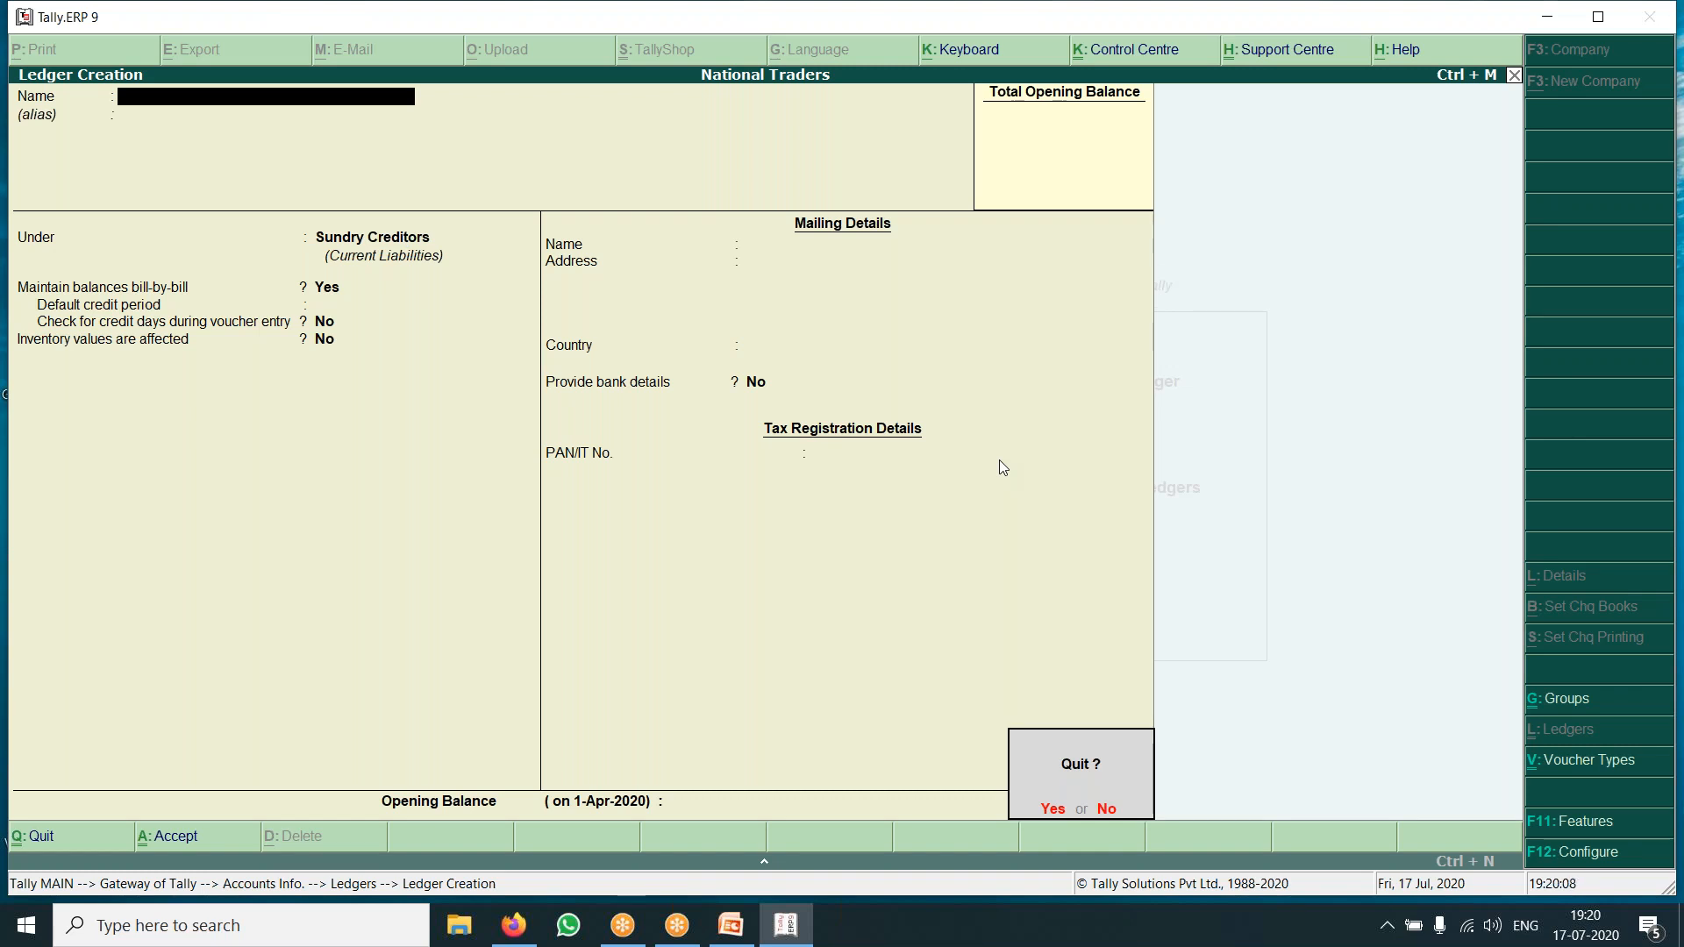
pyautogui.press('y')
pyautogui.press('Escape')
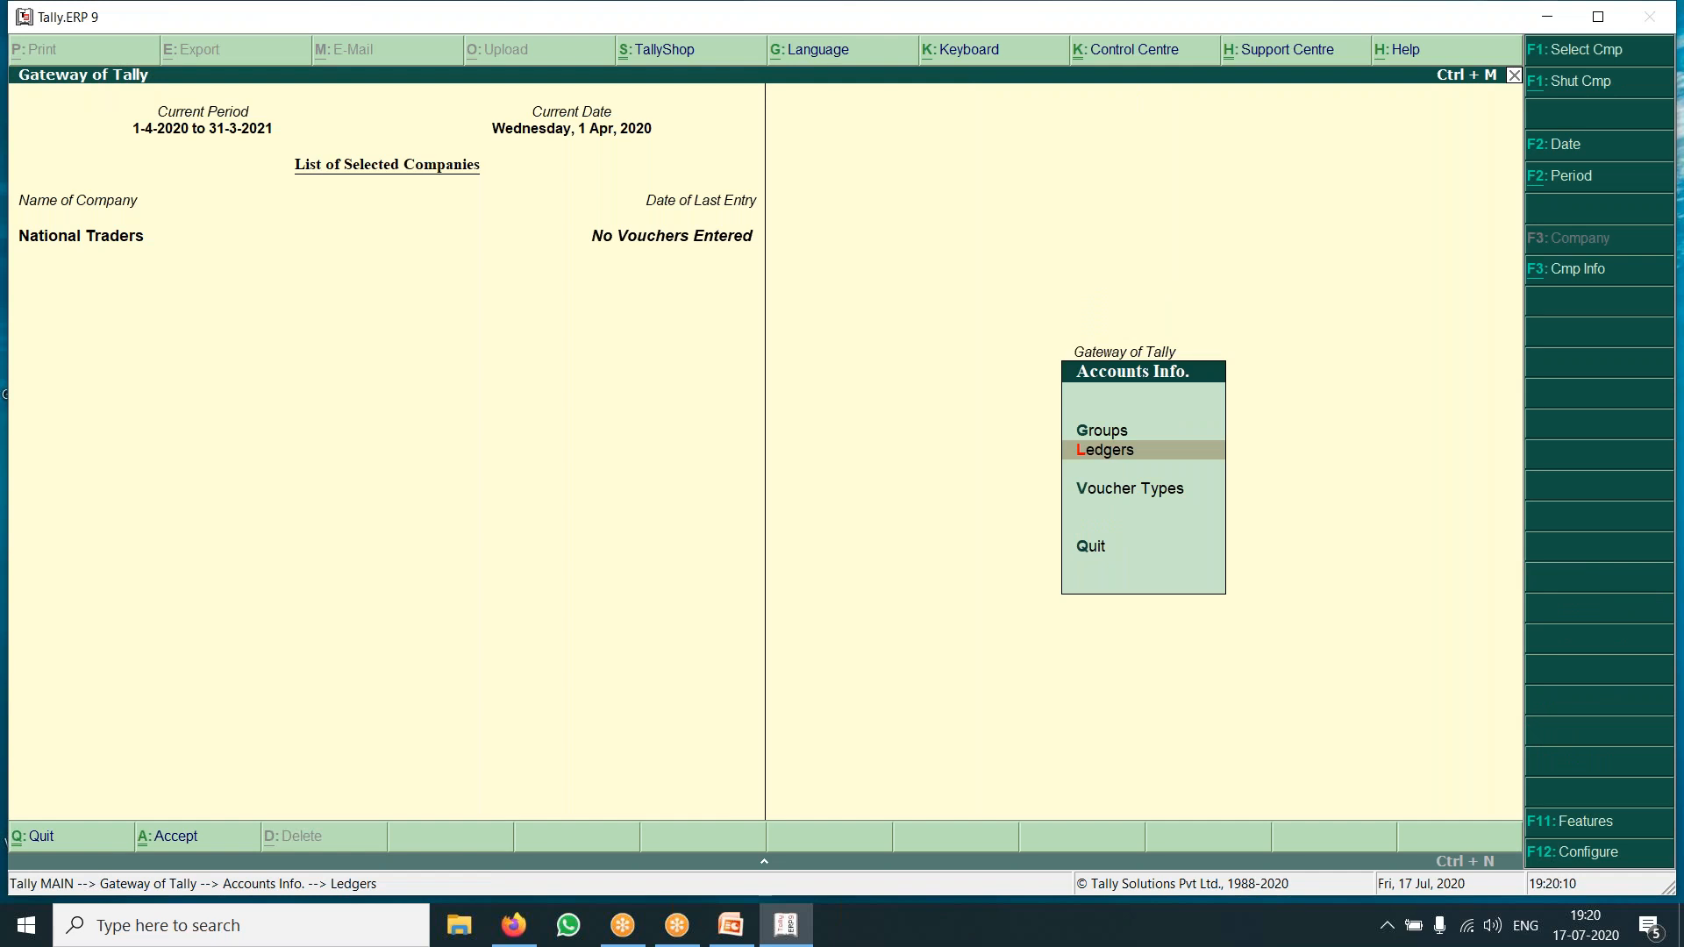
pyautogui.press('Escape')
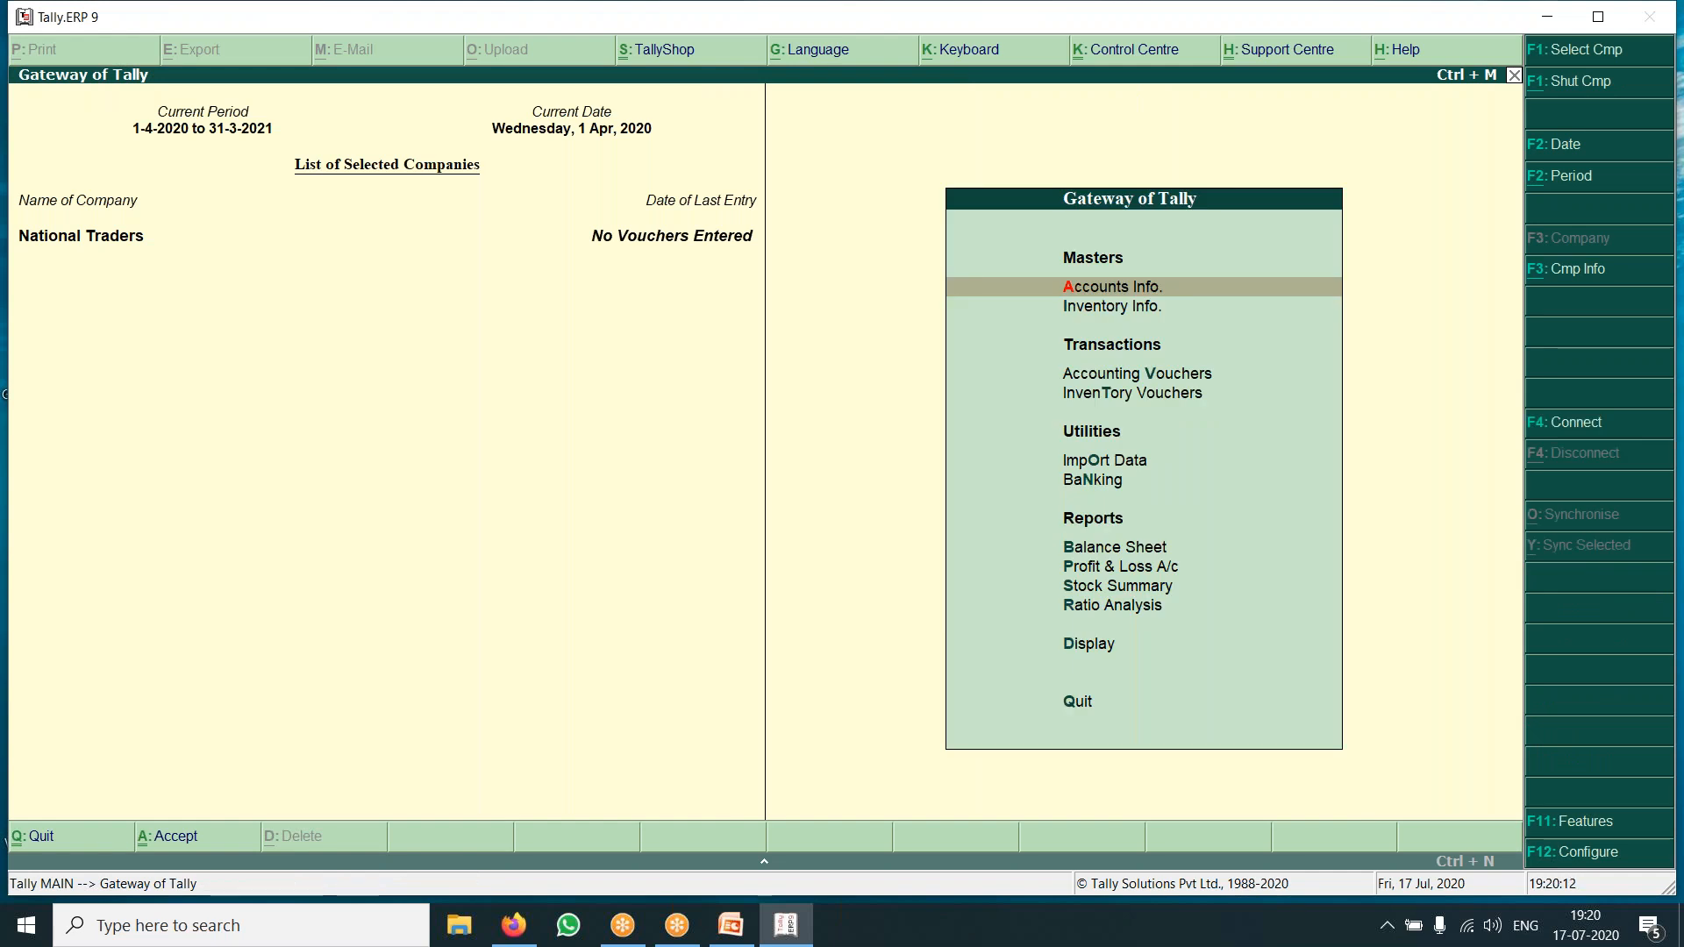
# Start a payment accounting voucher with Cash as the account and Capital under particulars.
pyautogui.press('Down')
pyautogui.press('Down')
pyautogui.press('Up')
pyautogui.press('Down')
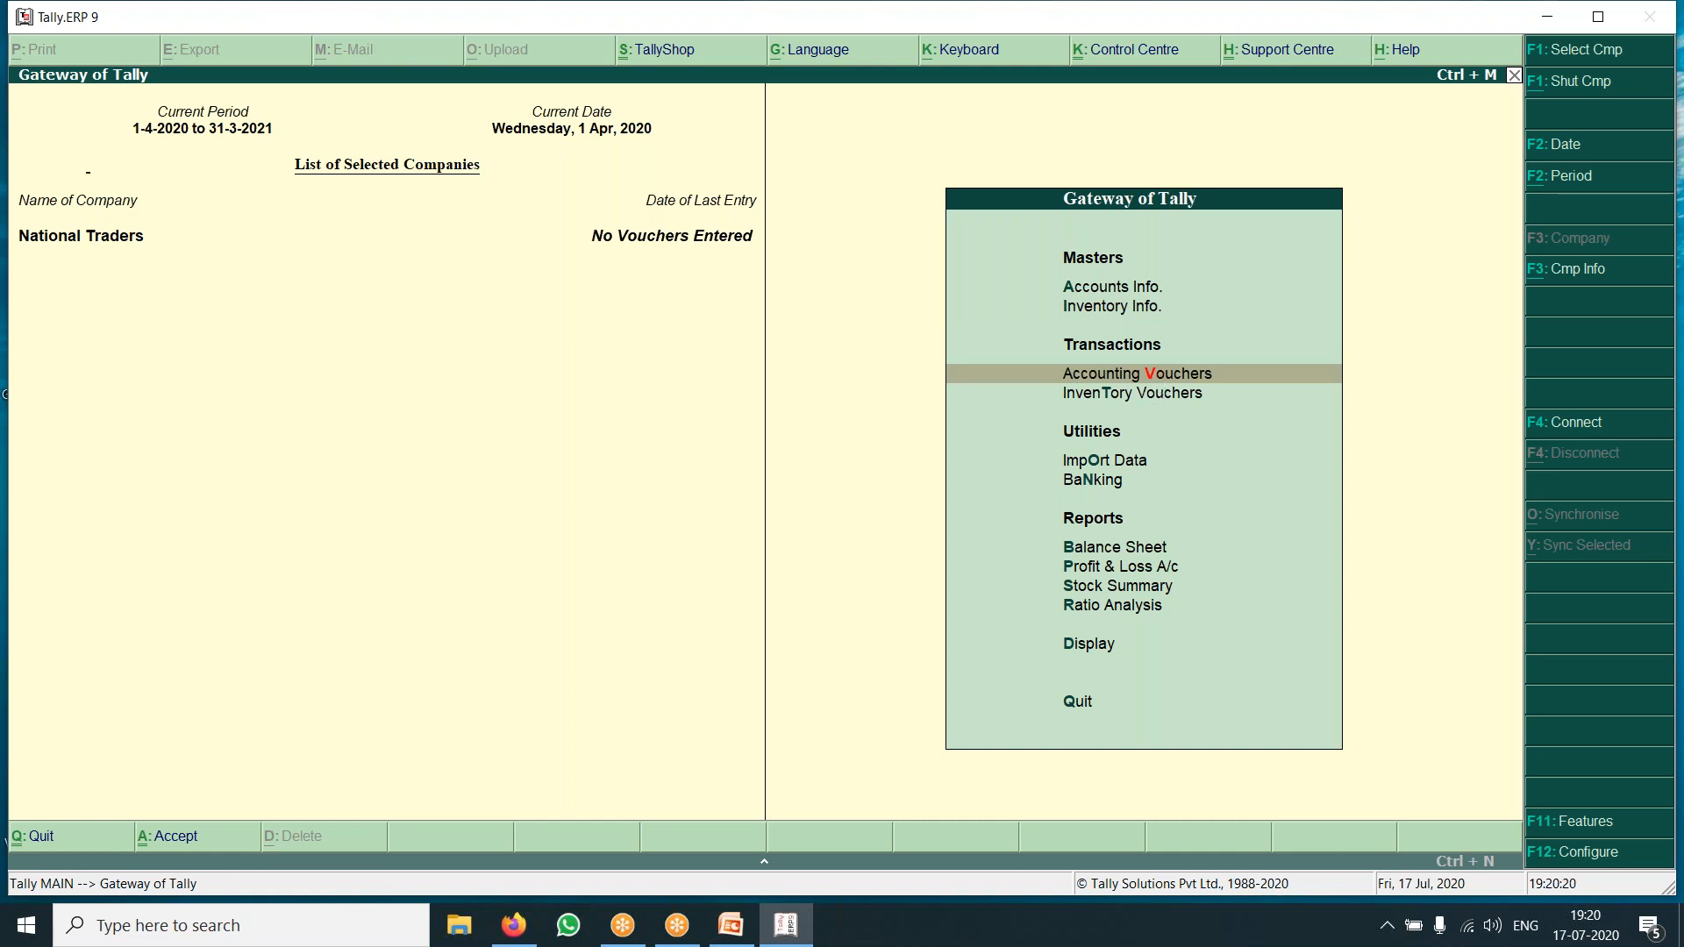
pyautogui.click(1165, 379)
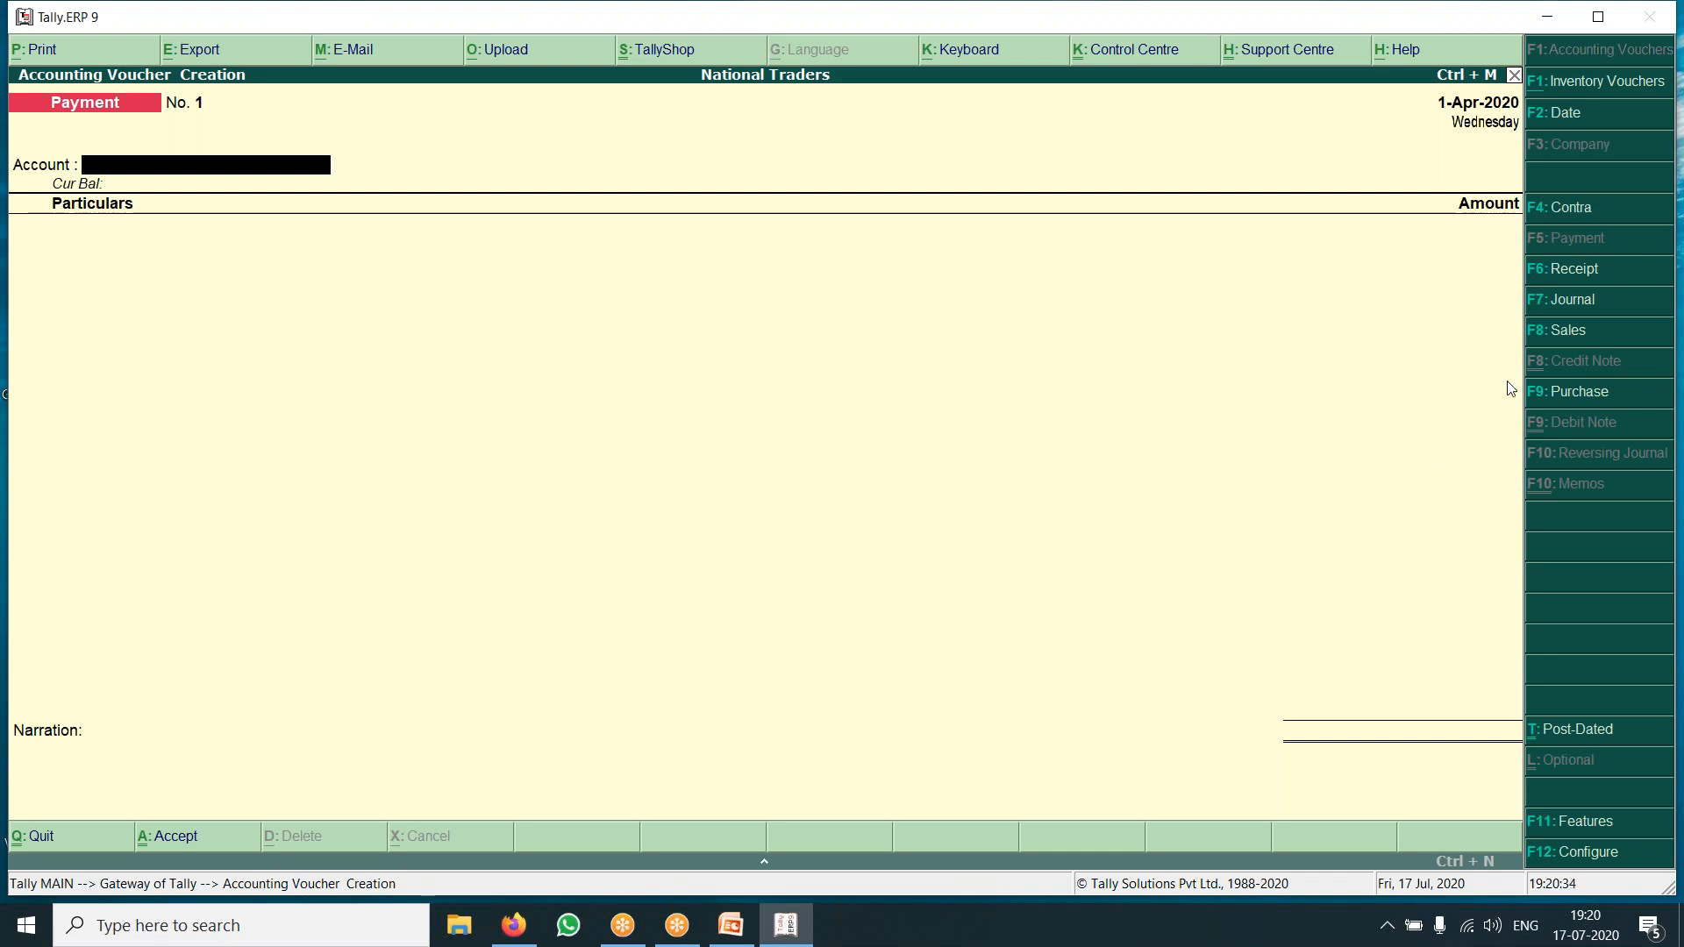
pyautogui.write('c')
pyautogui.press('Return')
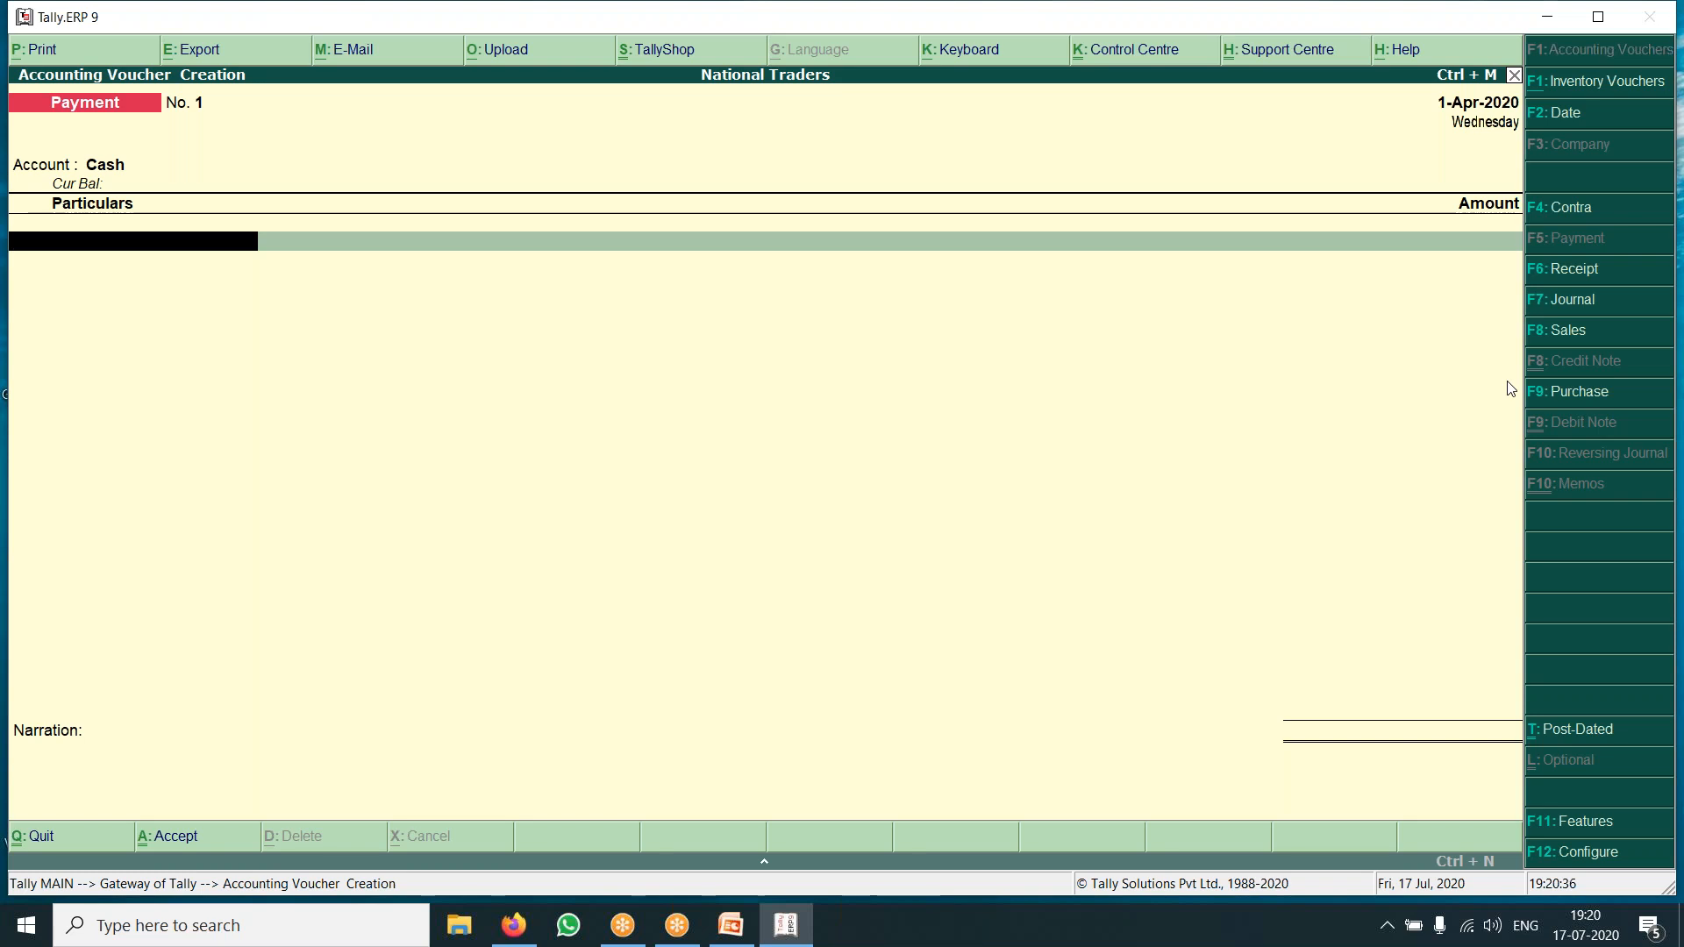
pyautogui.write('A')
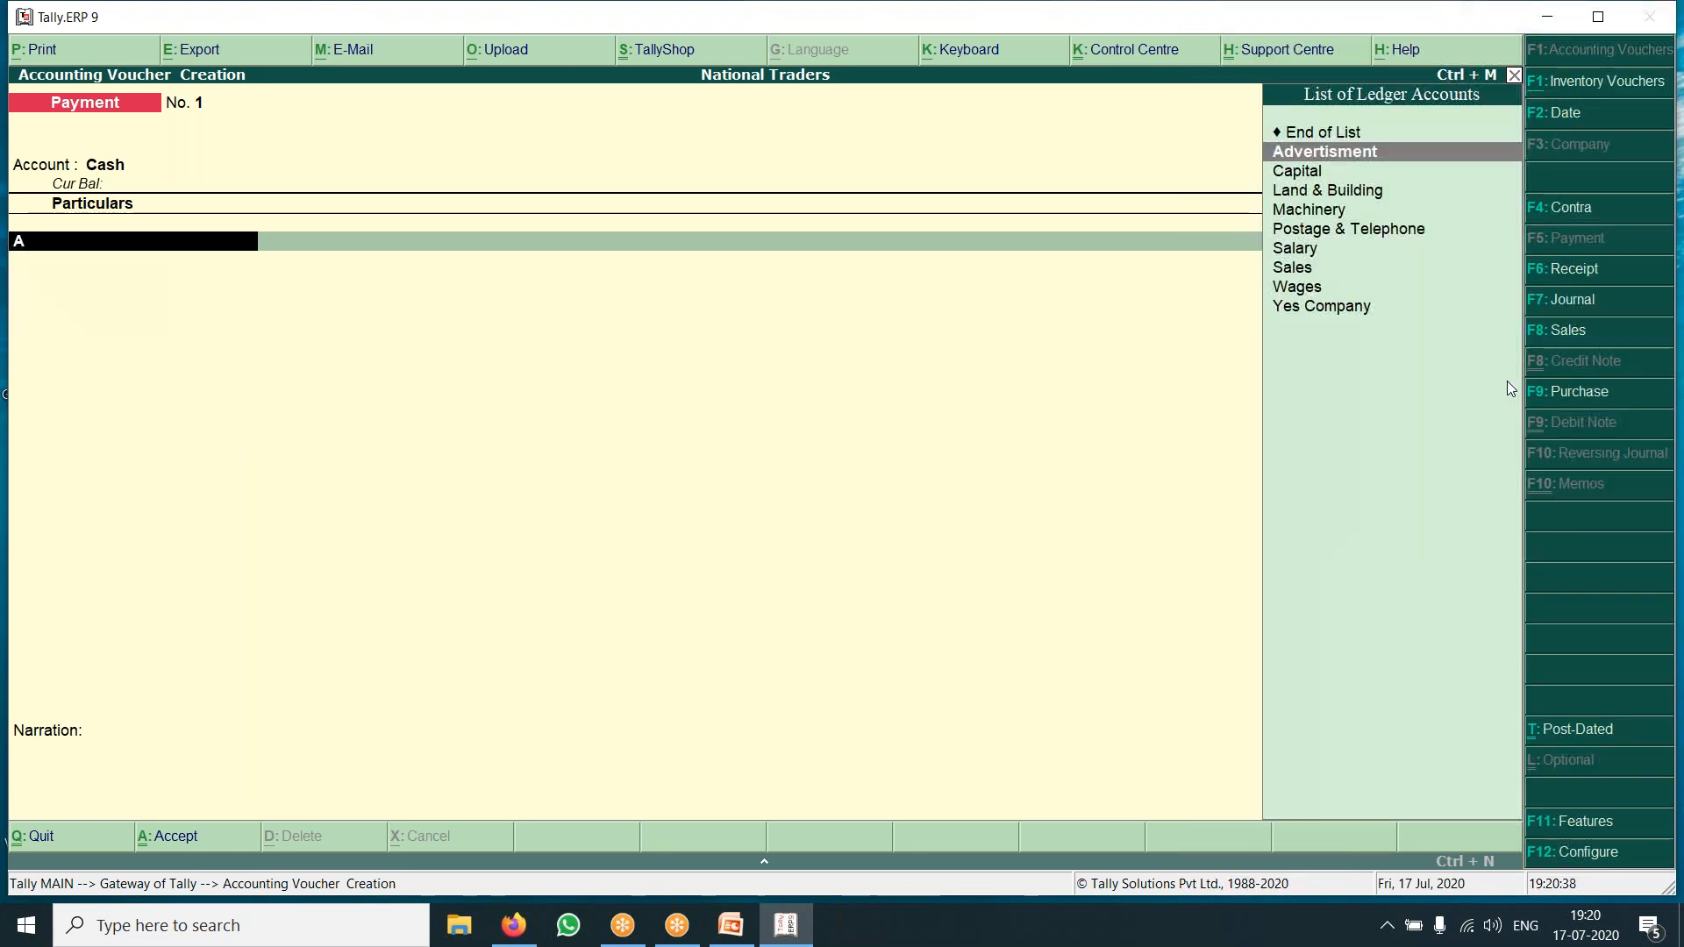
pyautogui.press('Down')
pyautogui.press('Return')
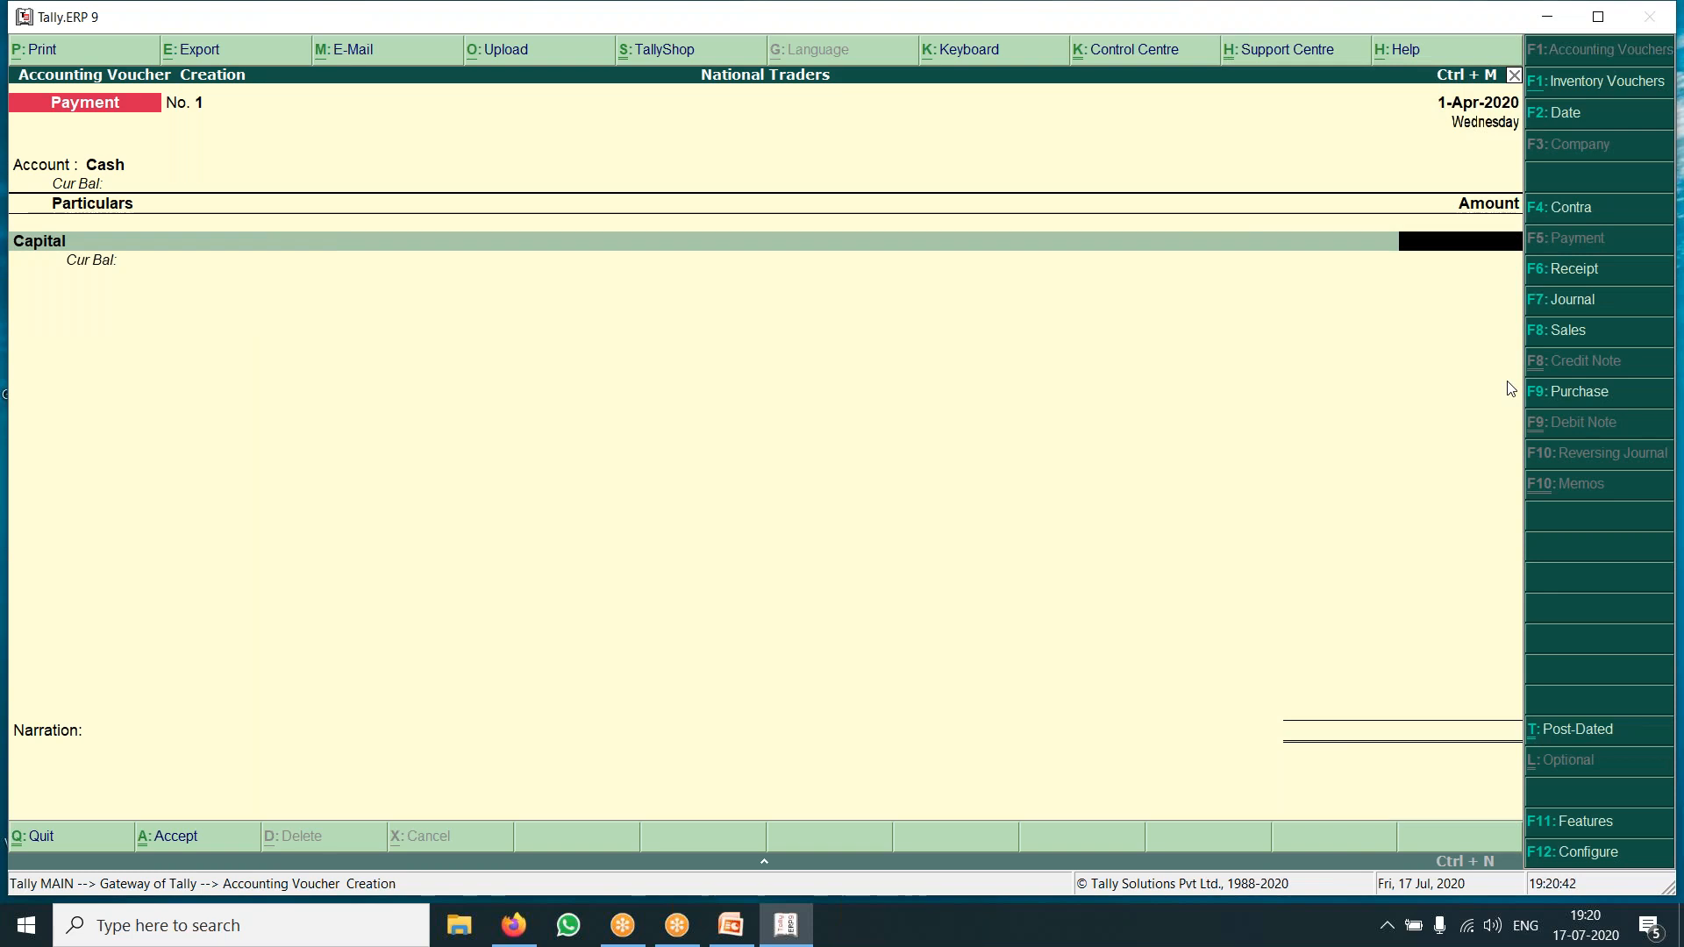
# Quit the payment voucher without saving and highlight Accounts Info. in the Gateway of Tally.
pyautogui.press('Escape')
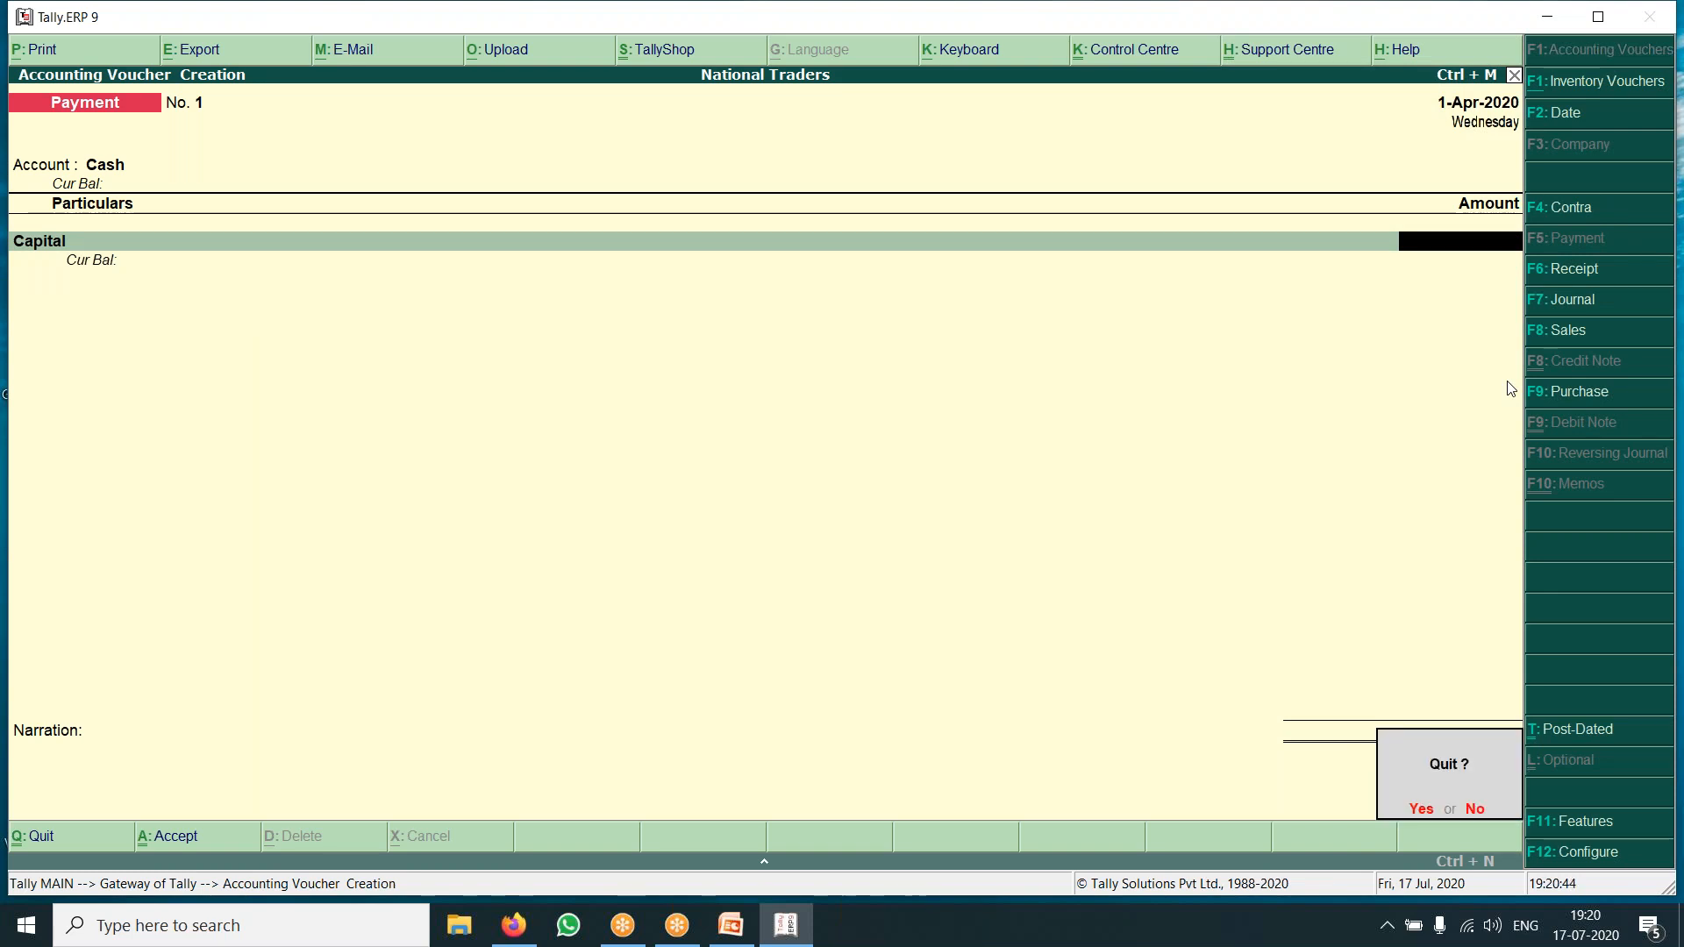
pyautogui.press('y')
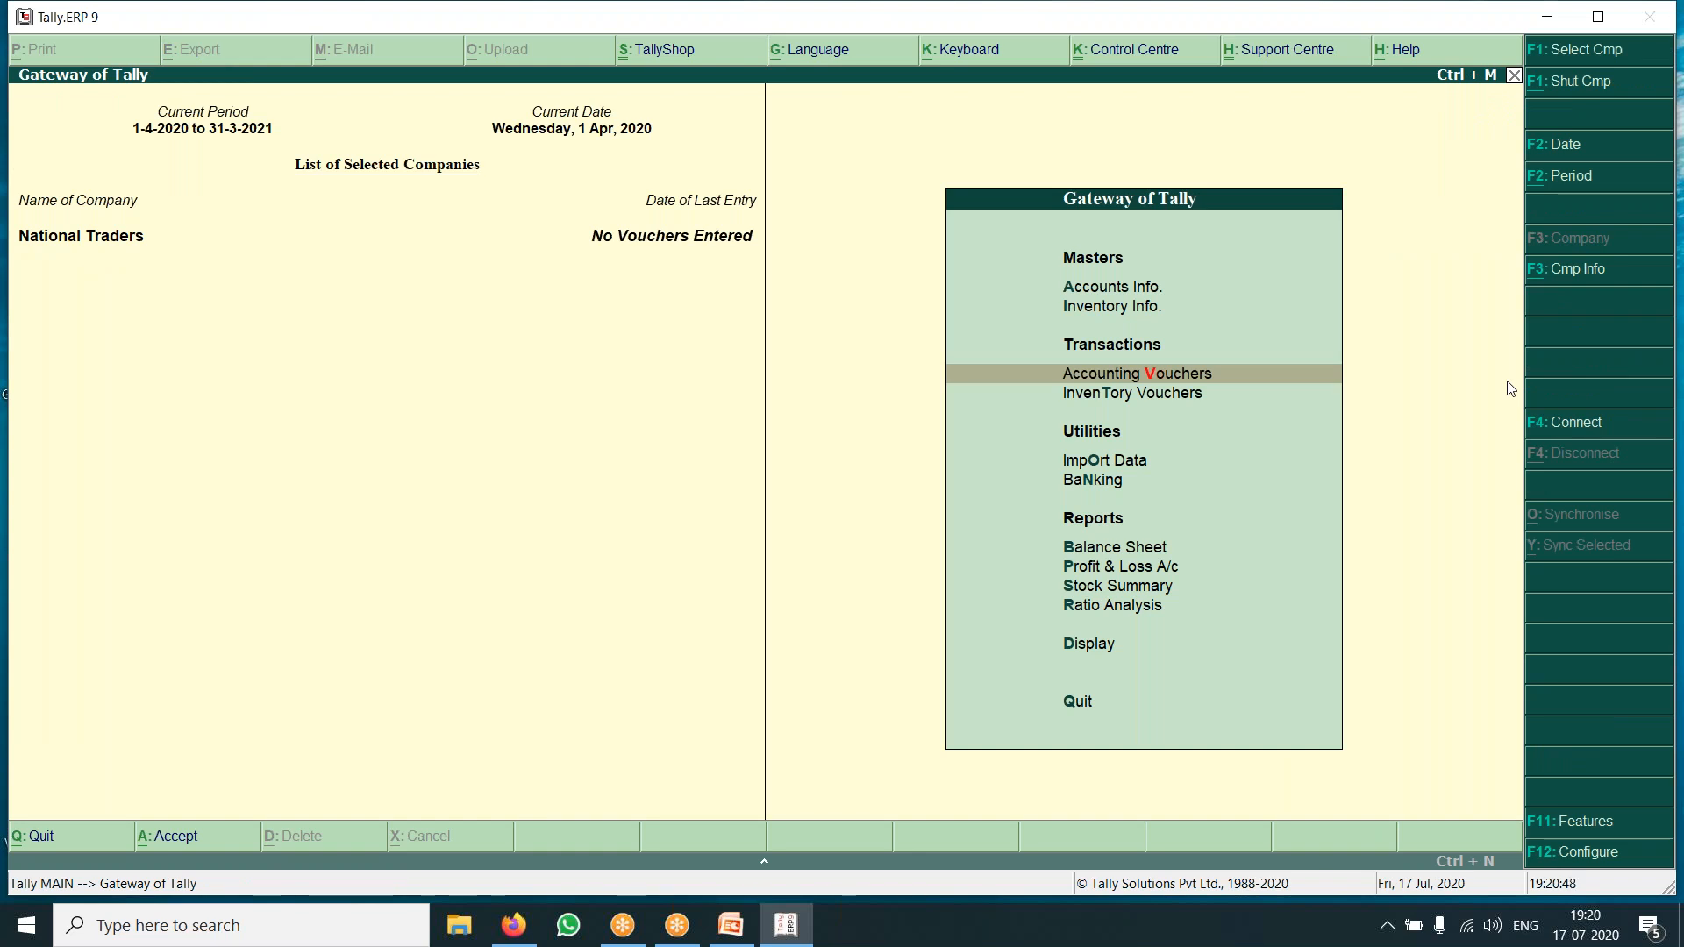
pyautogui.press('Up')
pyautogui.press('Up')
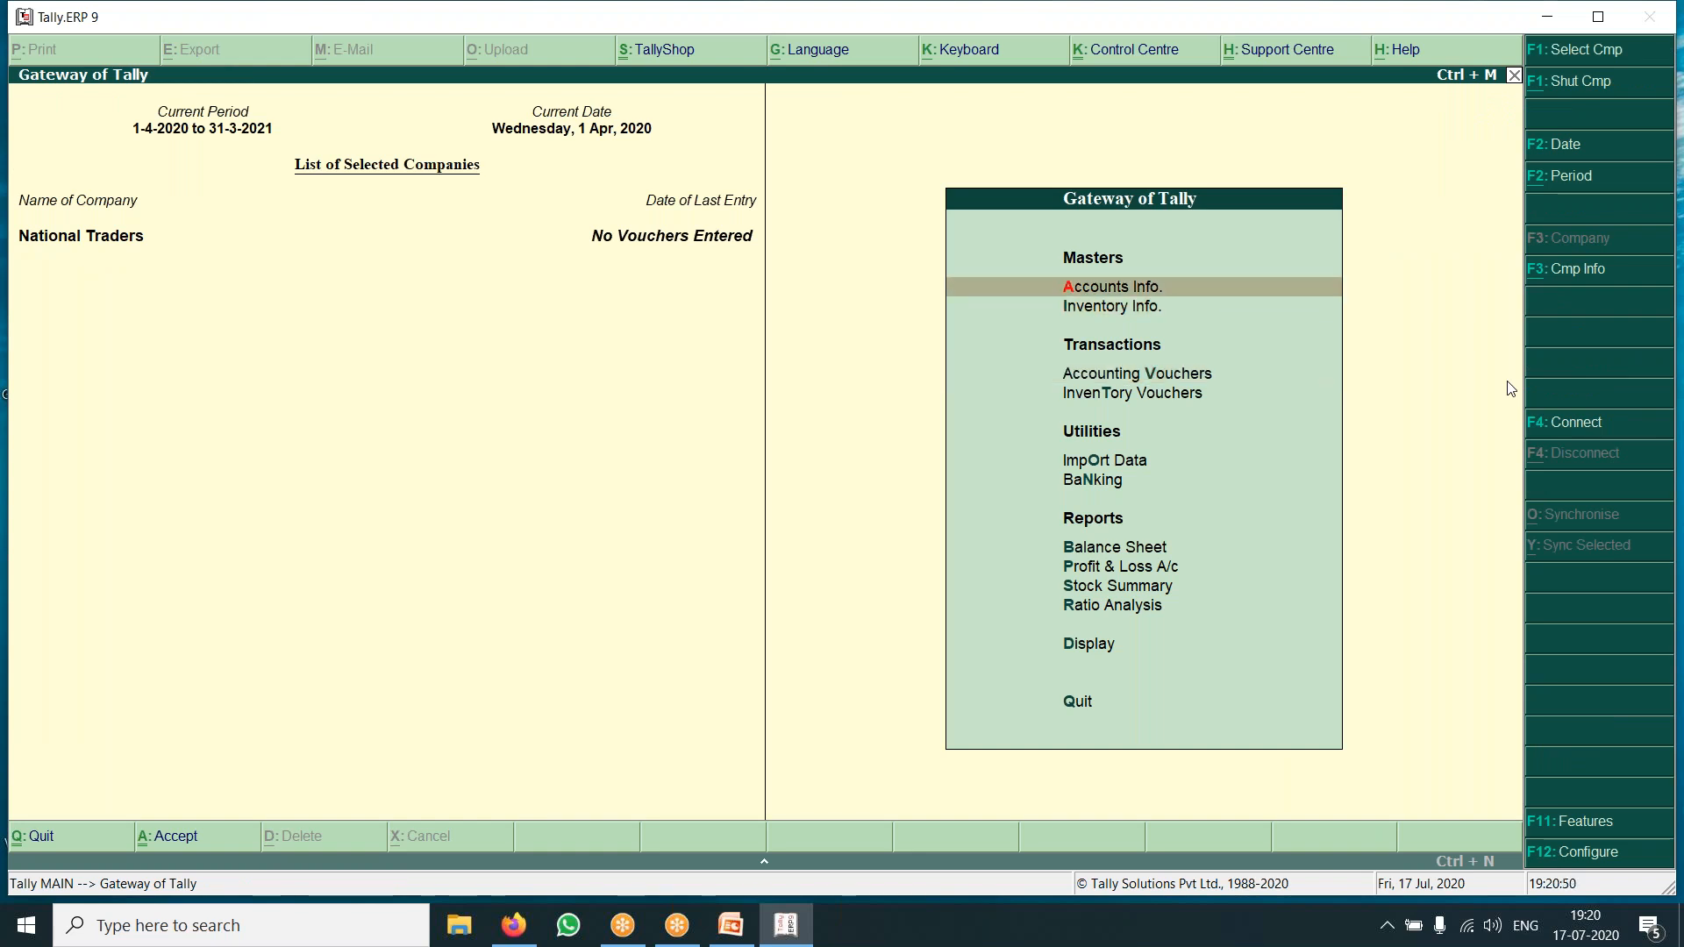